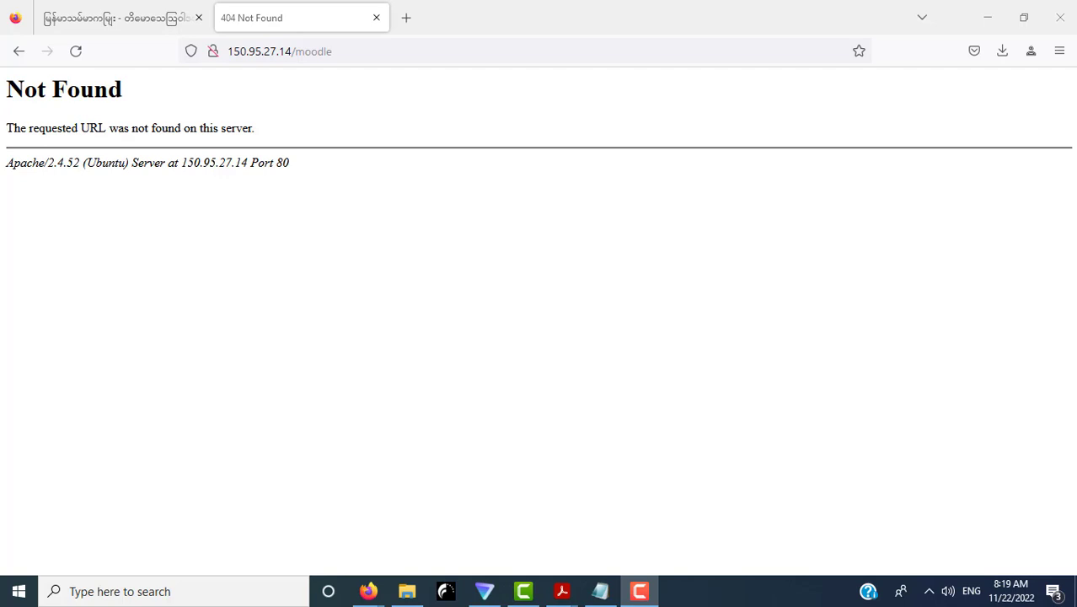
# Step: Inspect the current tab's web address, selecting its IP portion, then dismiss the suggestions
pyautogui.click(353, 52)
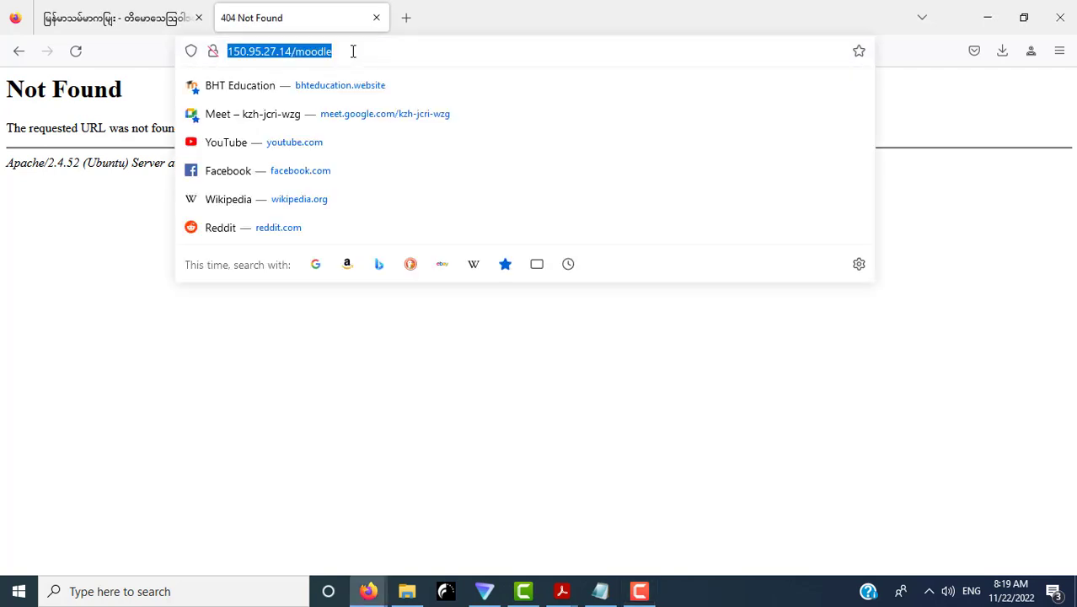
pyautogui.click(353, 51)
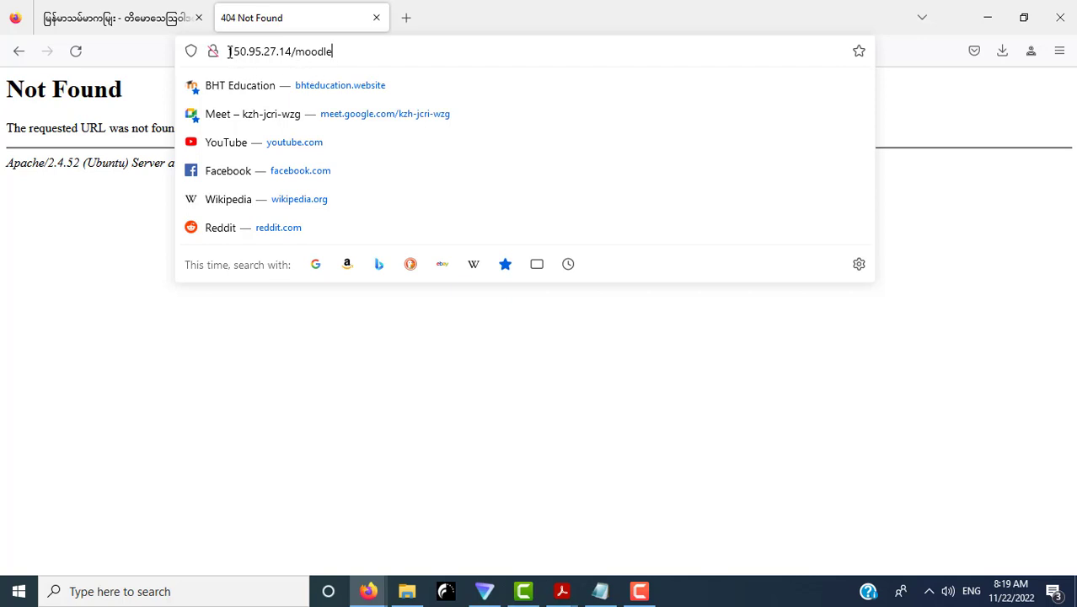
pyautogui.moveTo(227, 52); pyautogui.dragTo(292, 51)
pyautogui.click(295, 51)
pyautogui.click(335, 51)
pyautogui.click(498, 413)
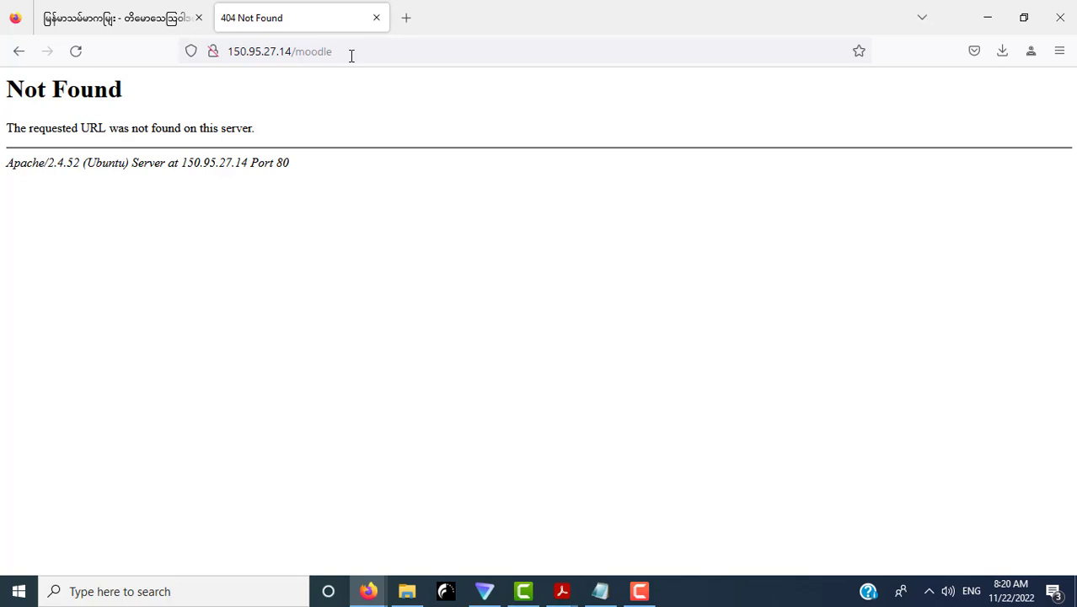
pyautogui.click(406, 18)
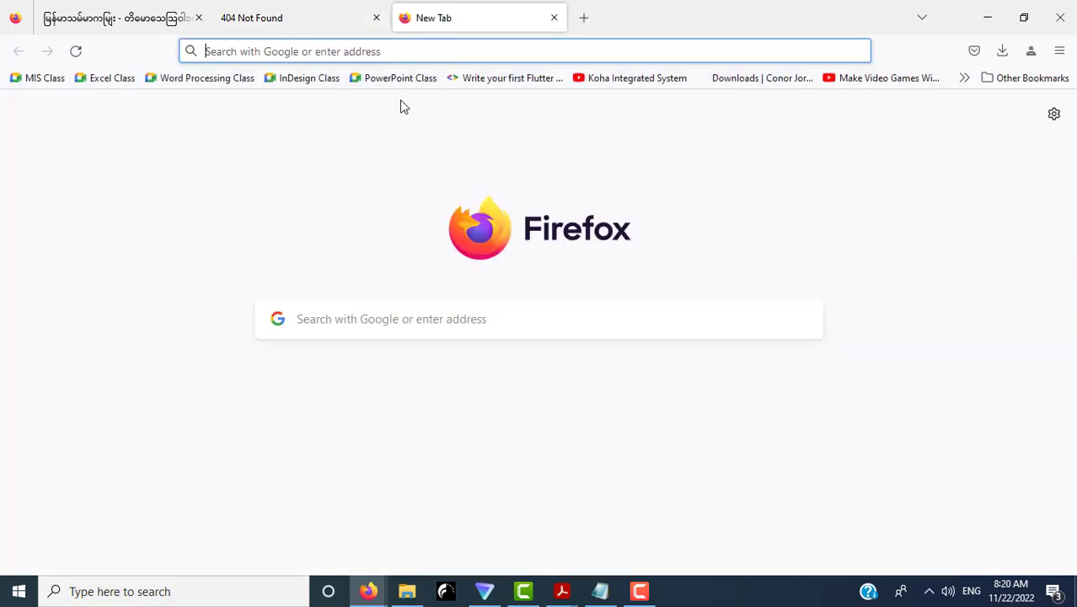
pyautogui.write('ww')
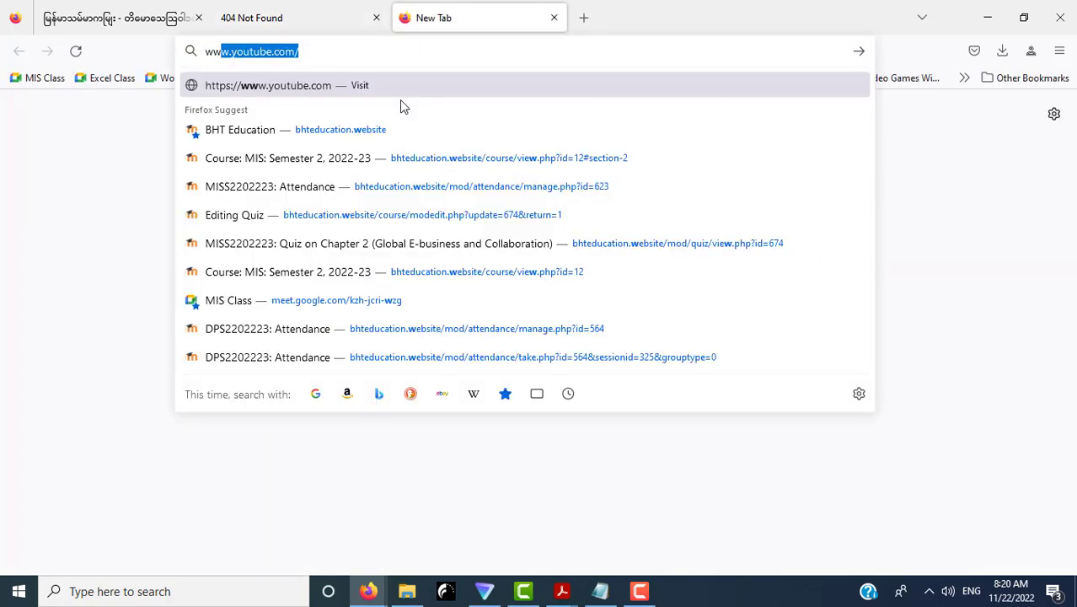
pyautogui.write('w.bht')
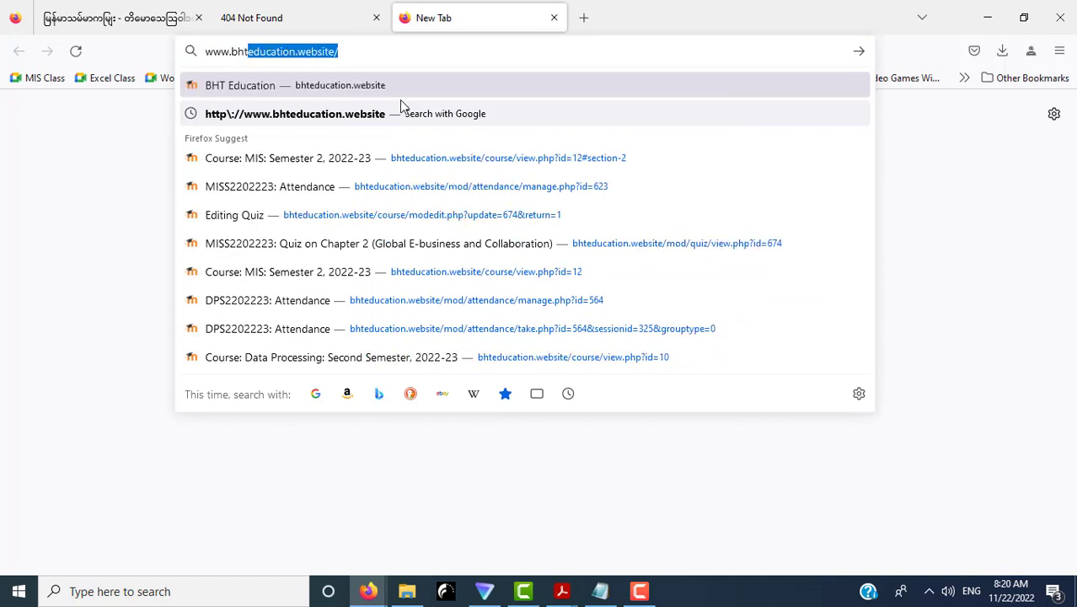
pyautogui.write('education')
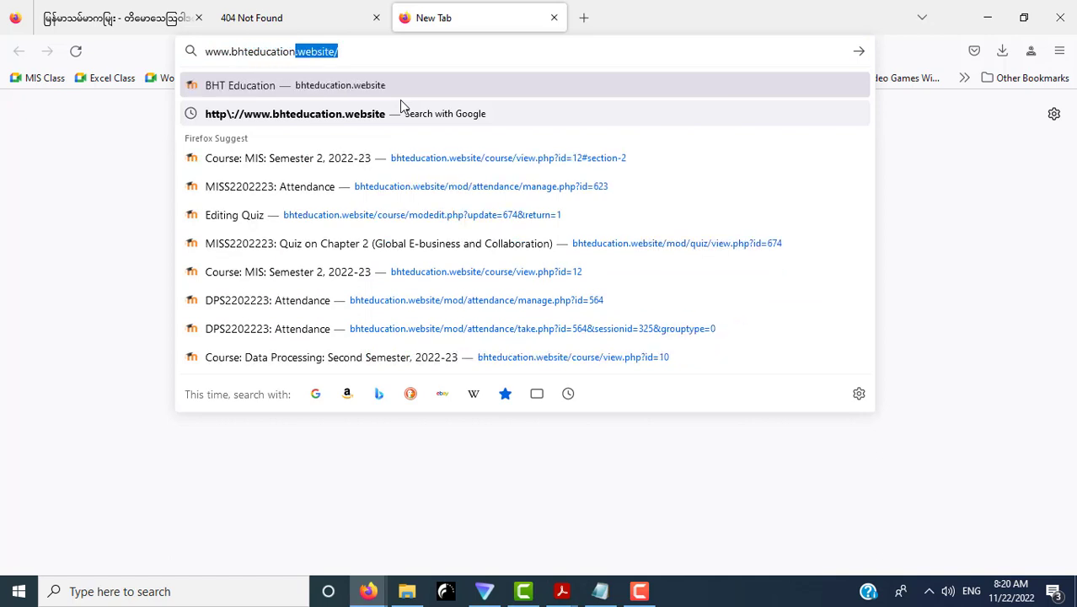
pyautogui.write('.')
pyautogui.press('Right')
pyautogui.press('BackSpace')
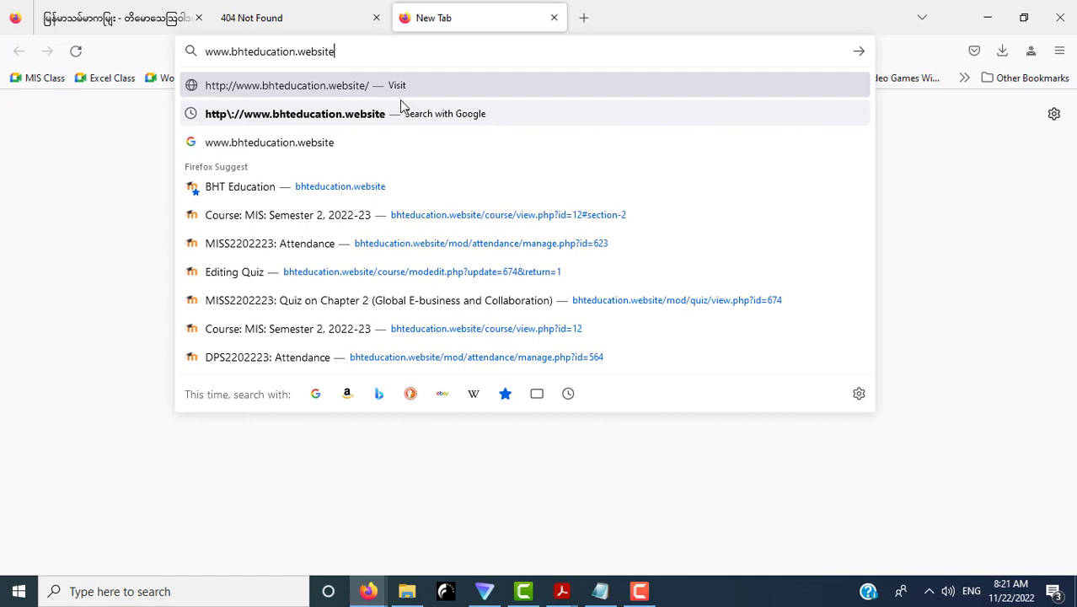
pyautogui.press('Return')
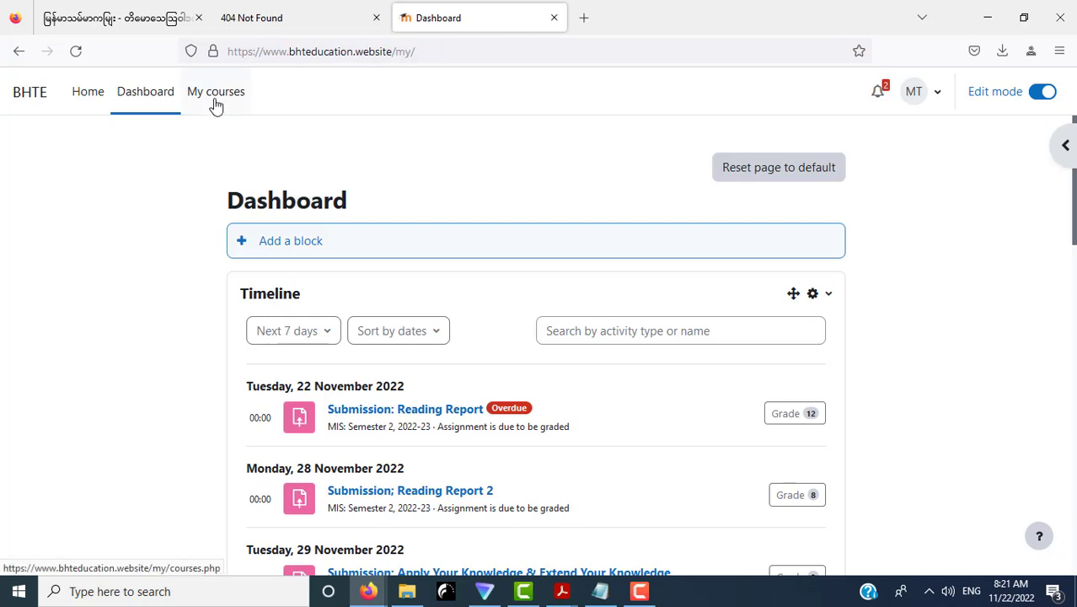
pyautogui.click(244, 56)
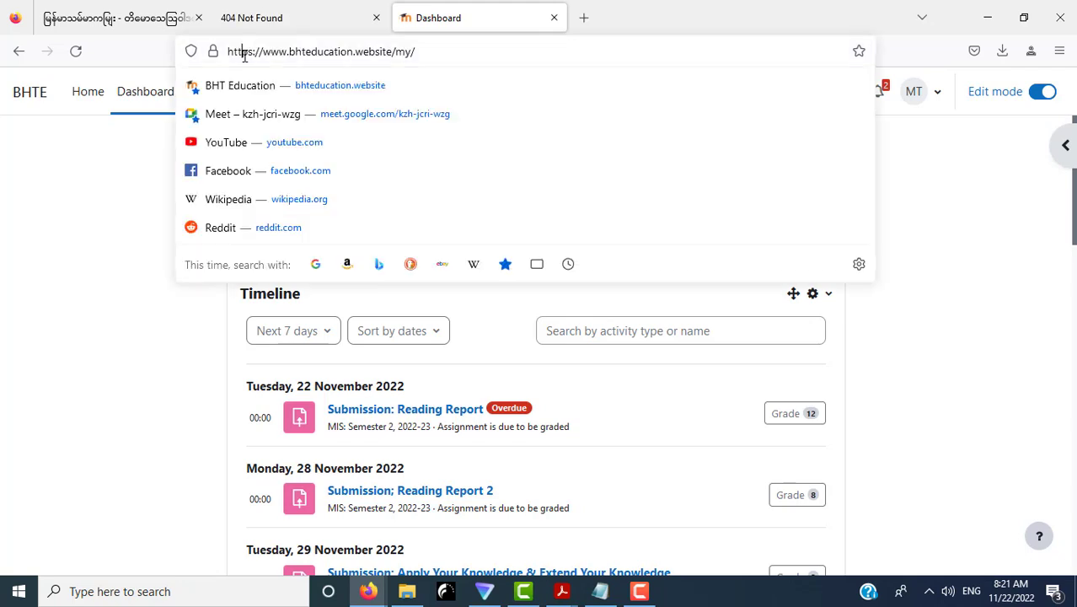
pyautogui.click(493, 55)
pyautogui.click(102, 222)
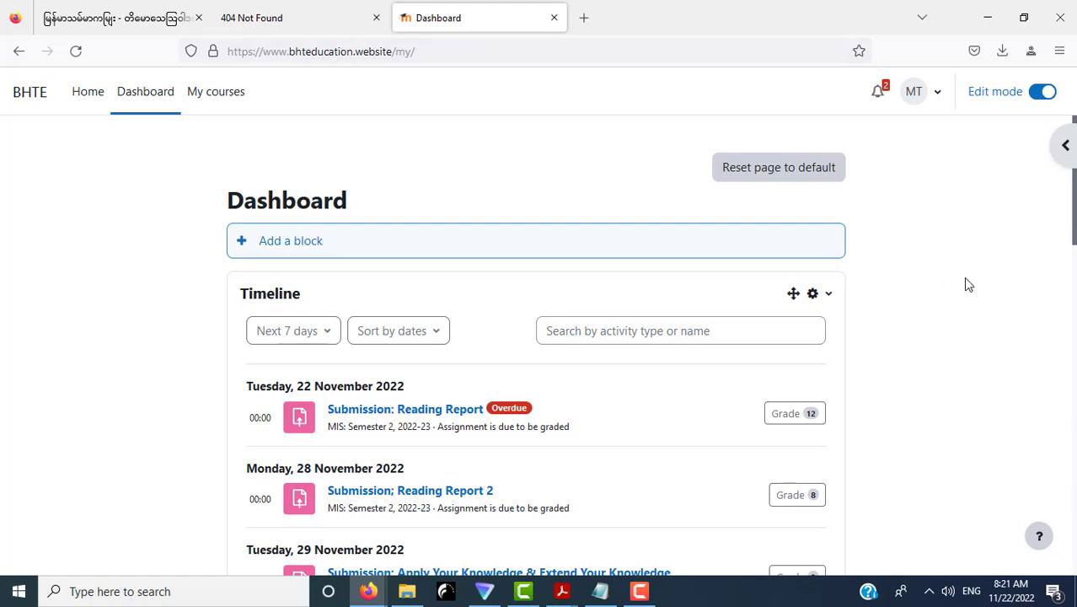
pyautogui.scroll(-3, 965, 279)
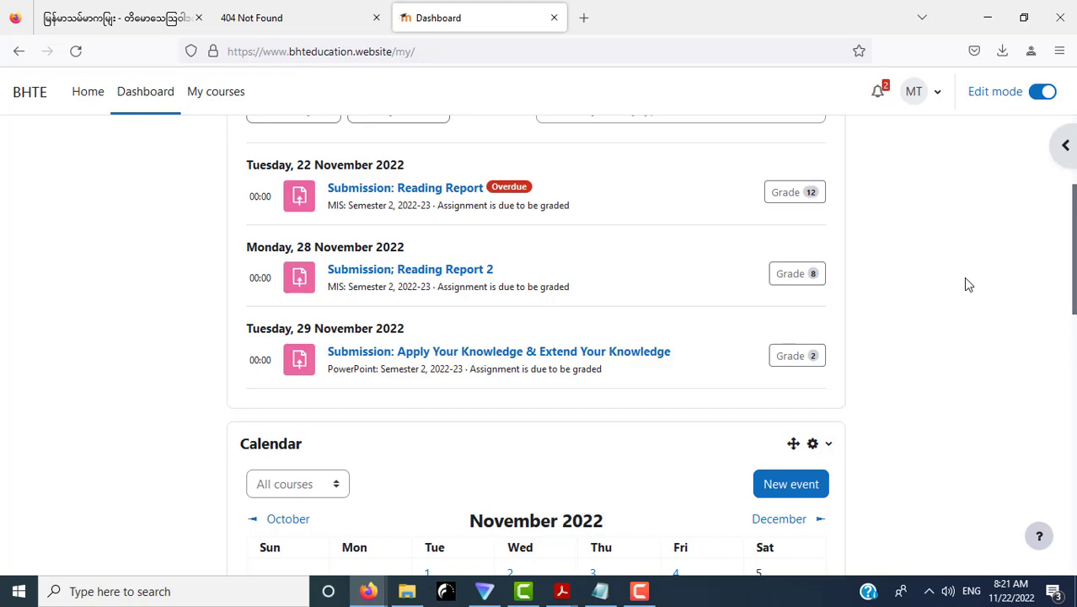
pyautogui.scroll(3, 967, 284)
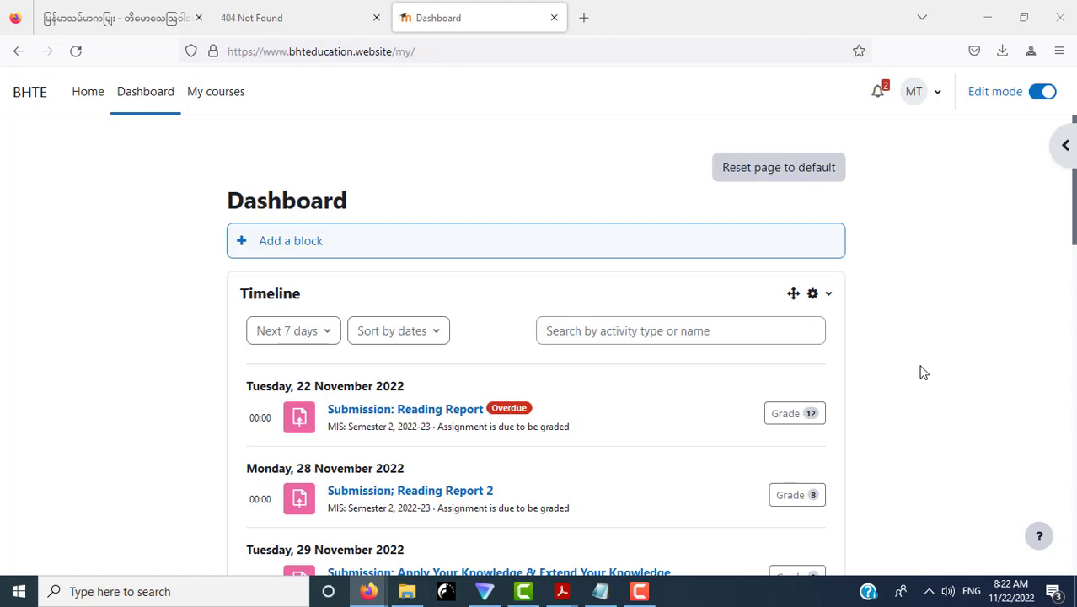
# Step: Close the 404 Not Found tab and open Data Processing from My courses
pyautogui.click(316, 22)
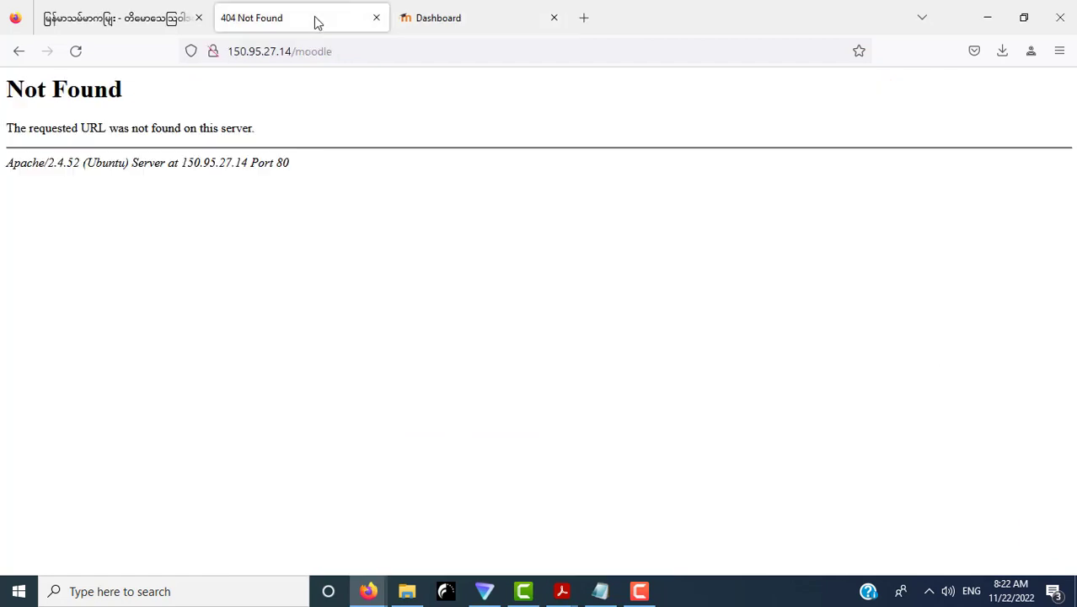
pyautogui.click(376, 19)
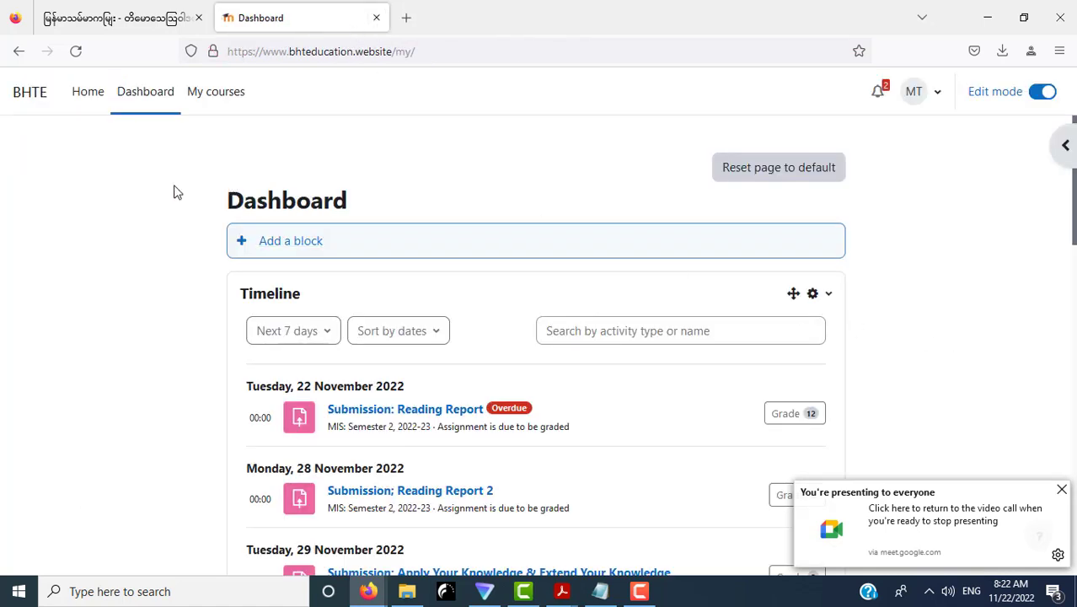
pyautogui.click(139, 99)
pyautogui.click(208, 105)
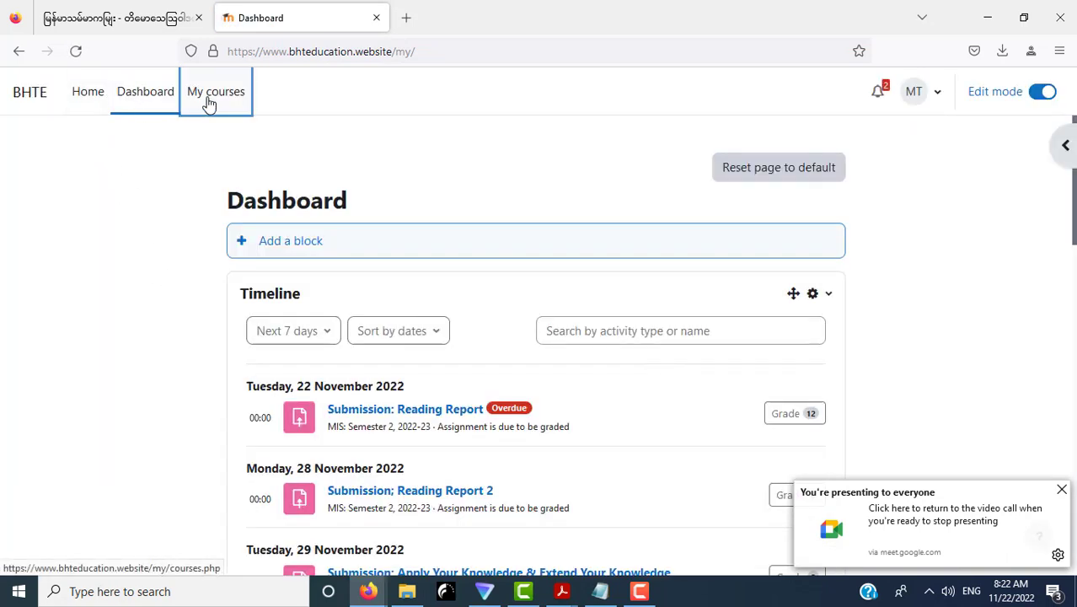
pyautogui.click(1061, 490)
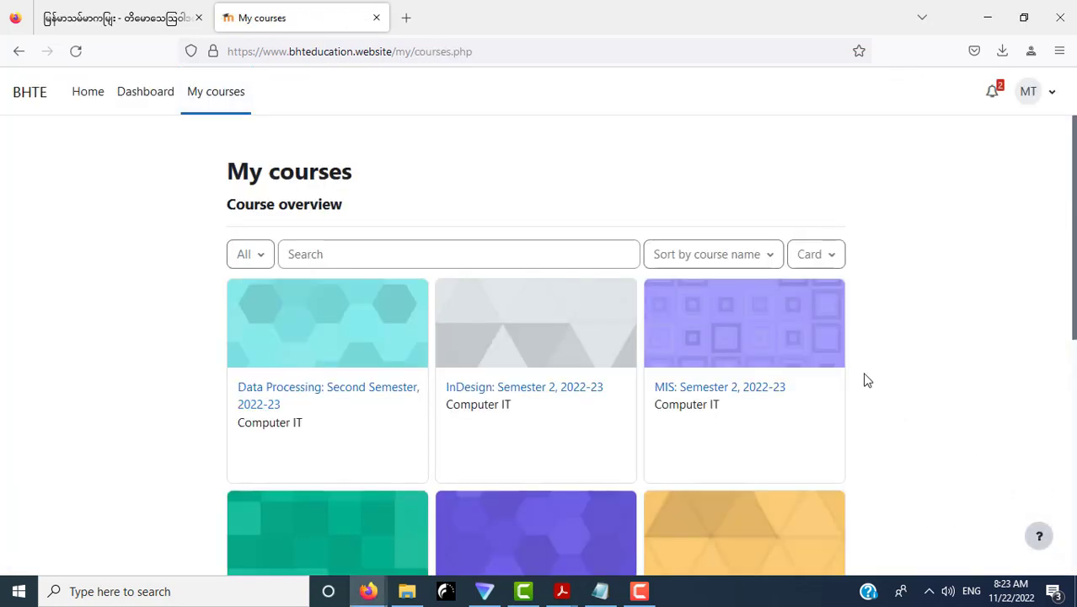
pyautogui.click(319, 396)
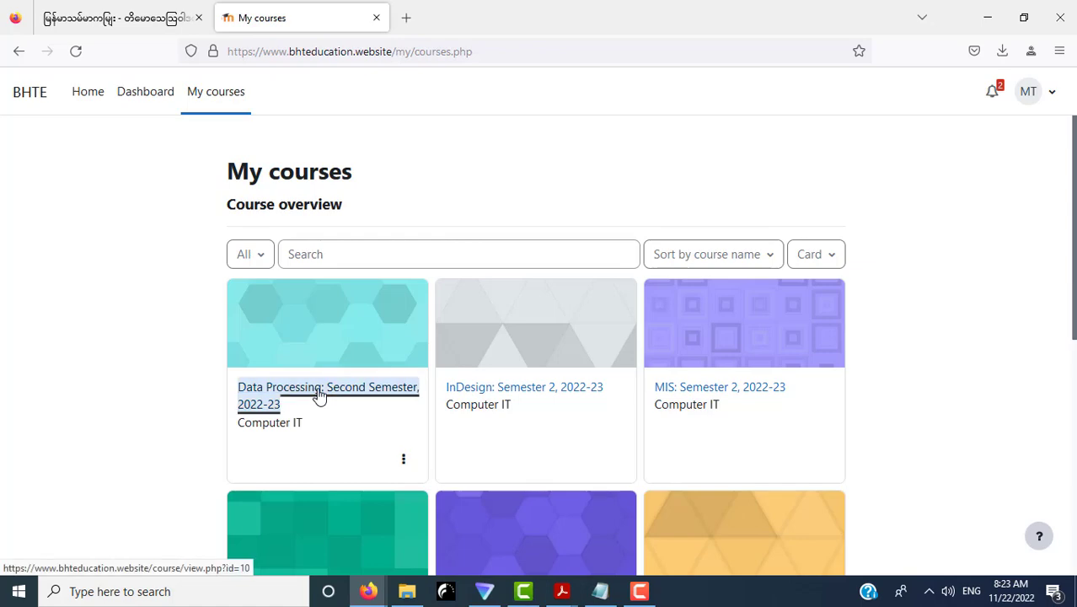
# Step: Collapse the General, Week 1, Week 2 and Week 3 sections to reach Week 4's Lesson 7
pyautogui.scroll(-4, 926, 341)
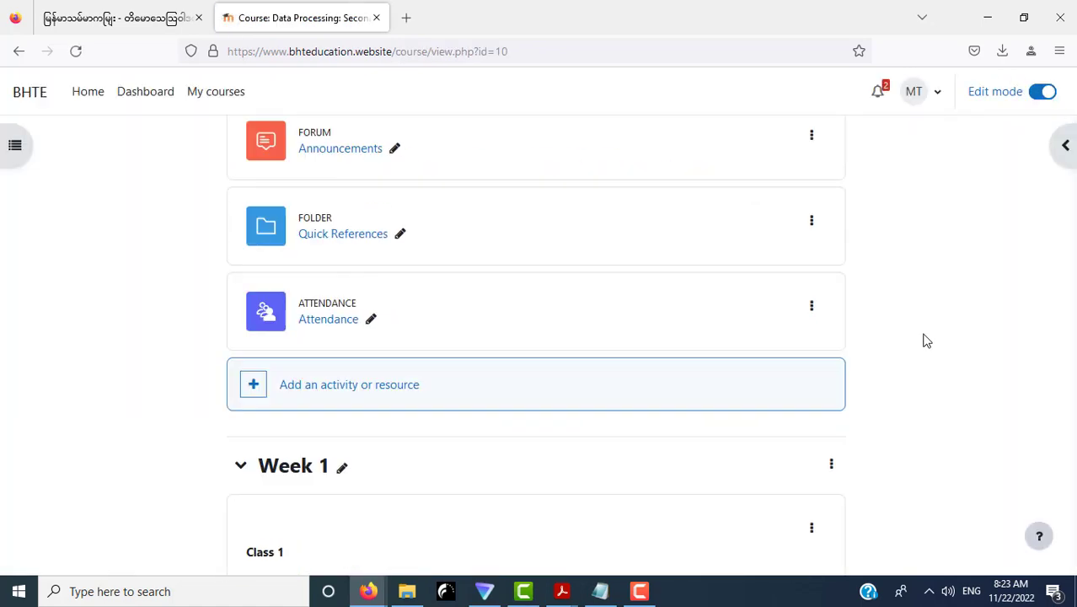
pyautogui.scroll(-5, 927, 342)
pyautogui.scroll(-5, 926, 341)
pyautogui.scroll(-3, 926, 339)
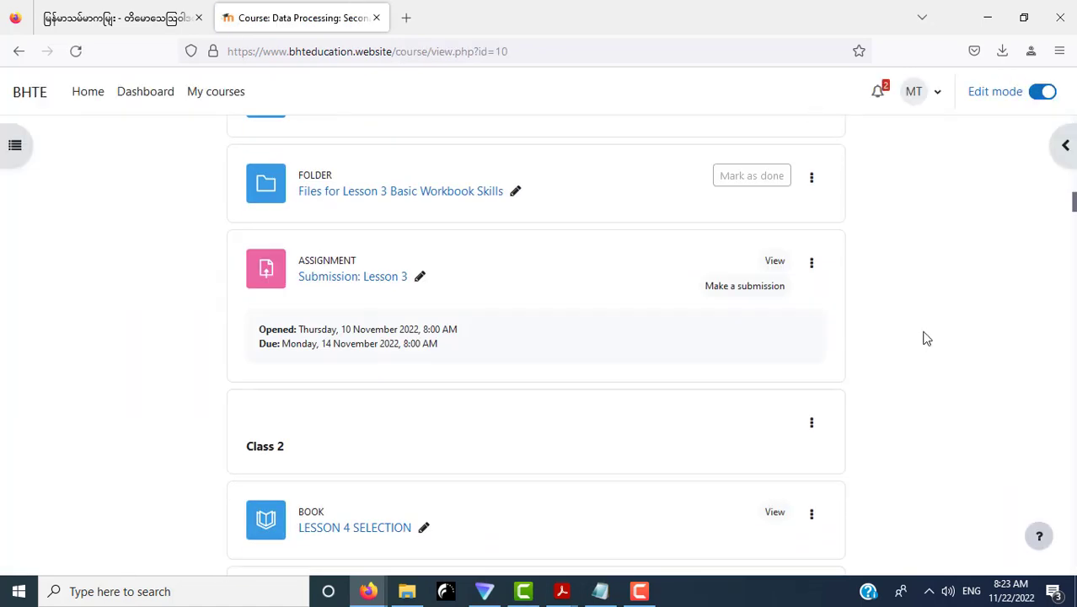
pyautogui.scroll(5, 926, 338)
pyautogui.scroll(10, 927, 338)
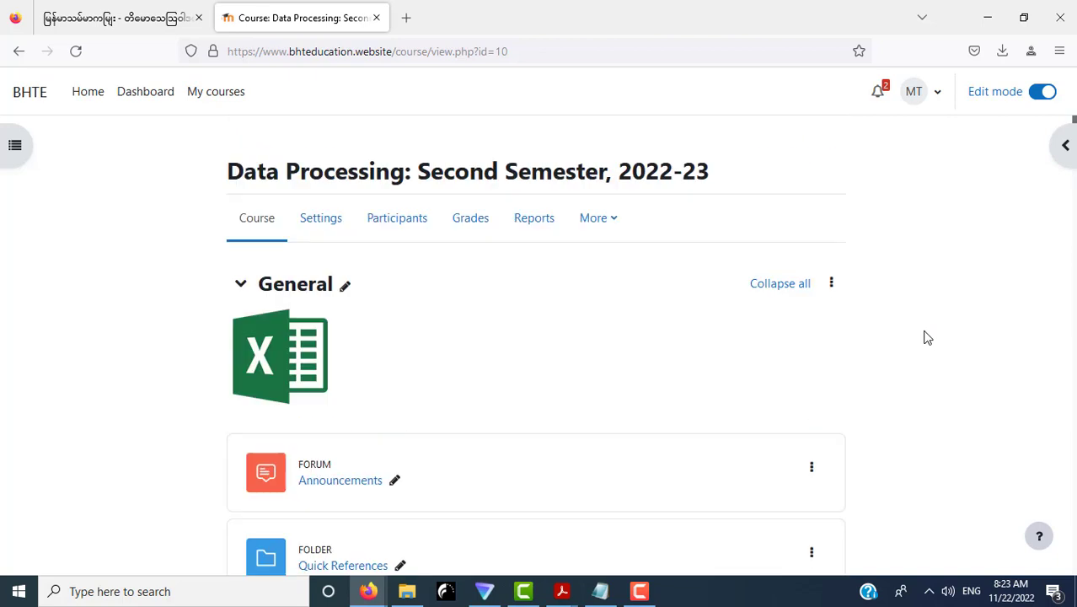
pyautogui.click(244, 287)
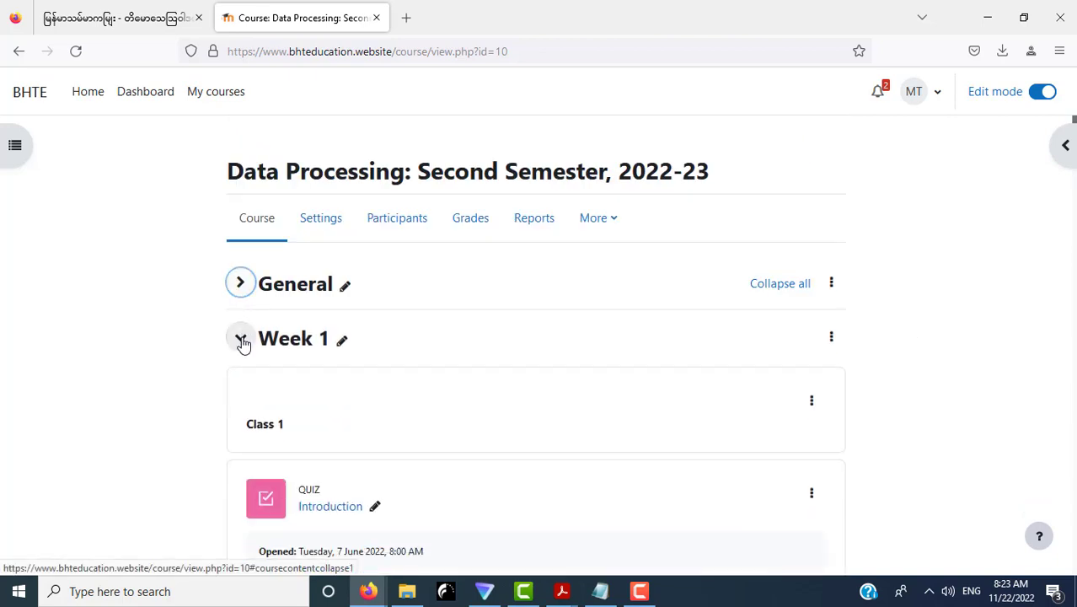
pyautogui.click(241, 339)
pyautogui.click(240, 393)
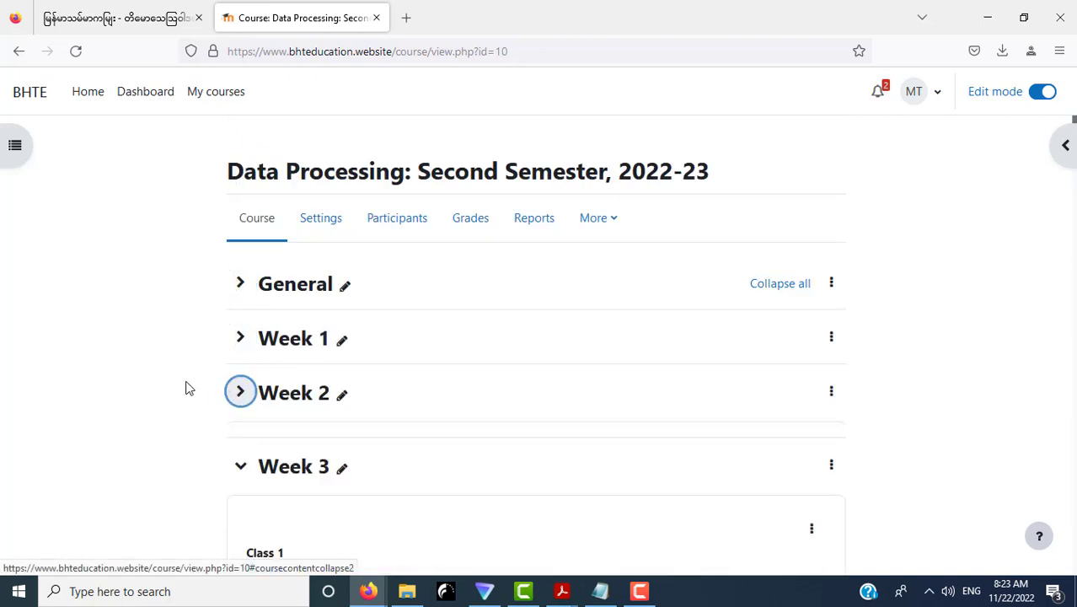
pyautogui.scroll(-4, 187, 384)
pyautogui.scroll(2, 217, 169)
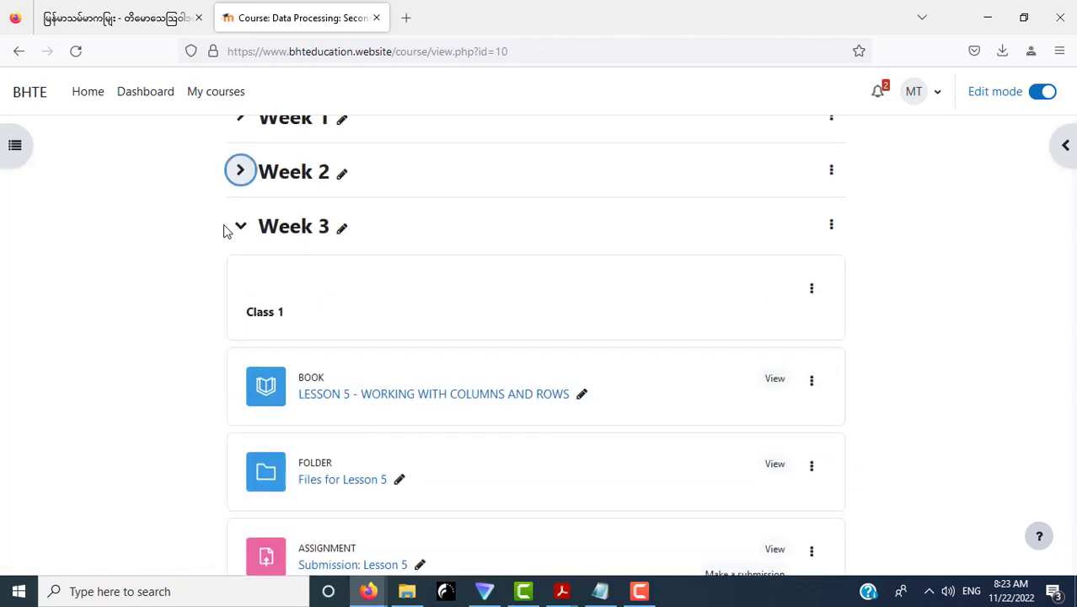
pyautogui.click(240, 224)
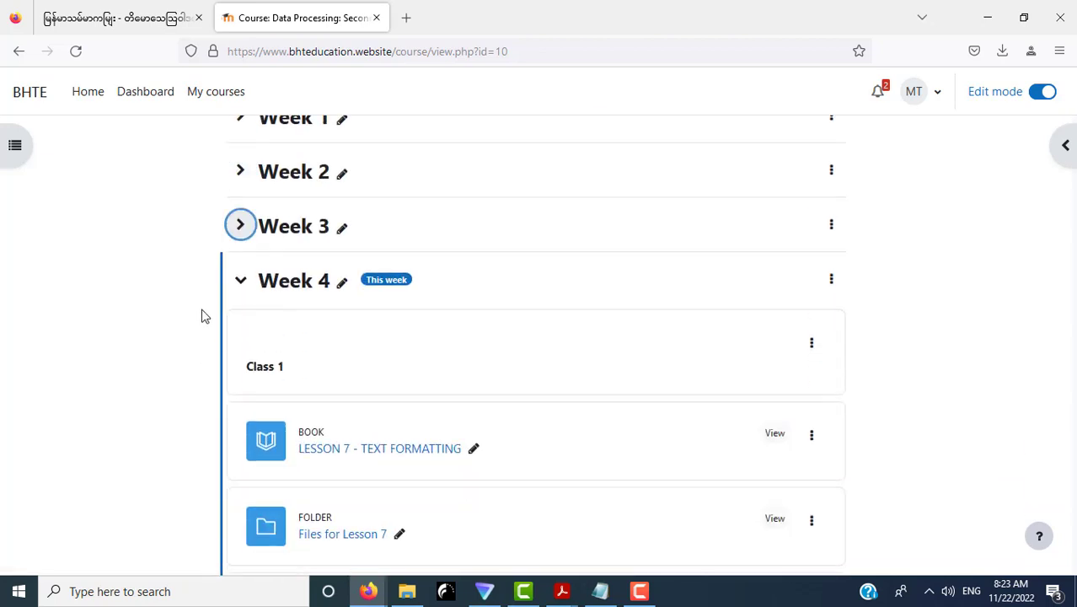
pyautogui.scroll(-1, 202, 316)
pyautogui.scroll(-2, 203, 317)
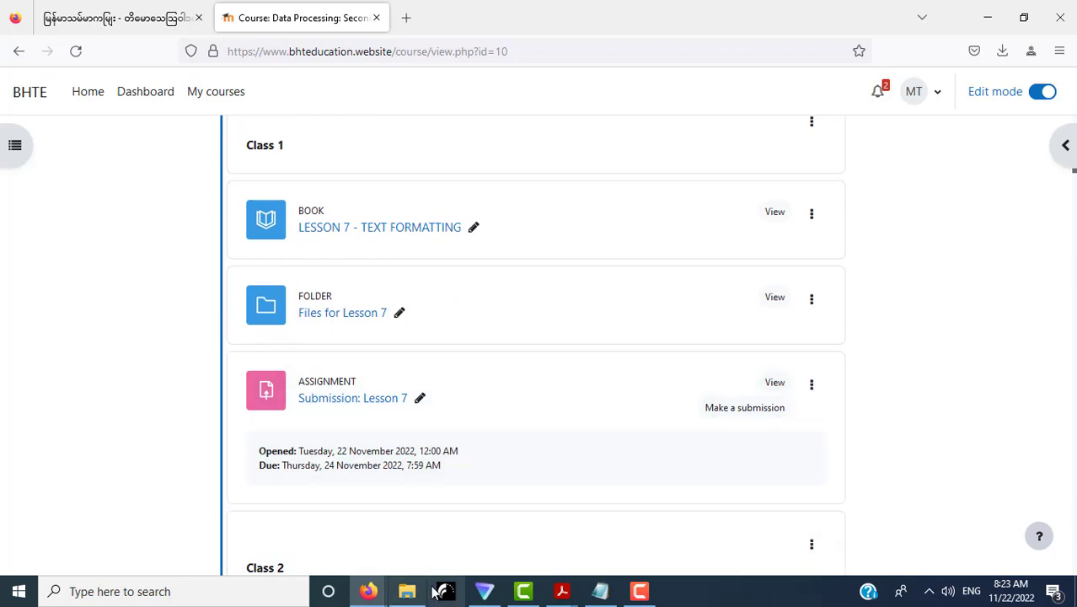
# Step: Search Windows for 'excel' and launch the Excel app from the results
pyautogui.click(190, 588)
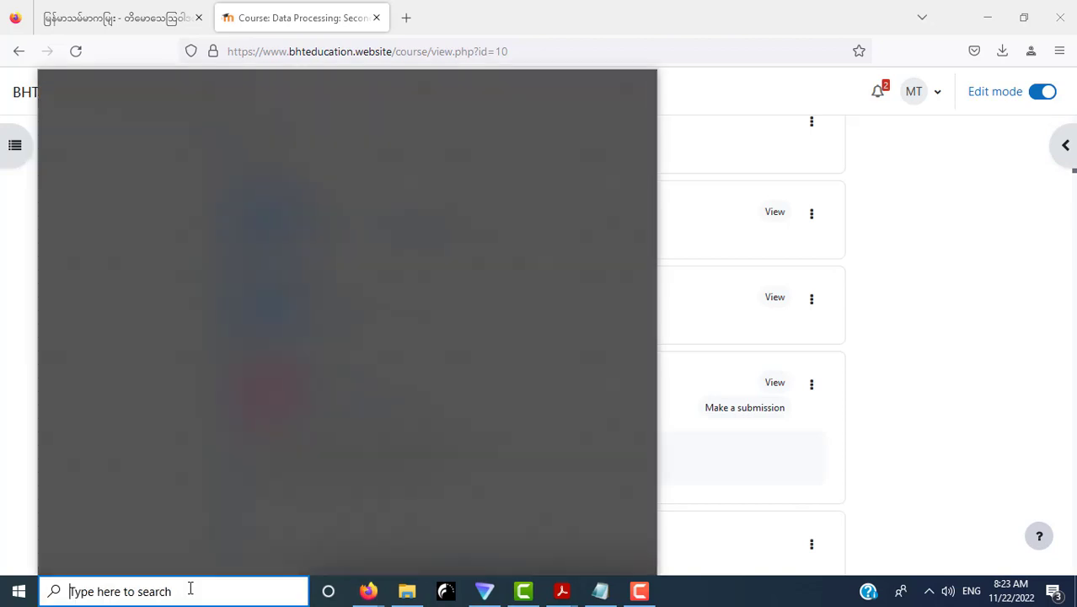
pyautogui.write('excel')
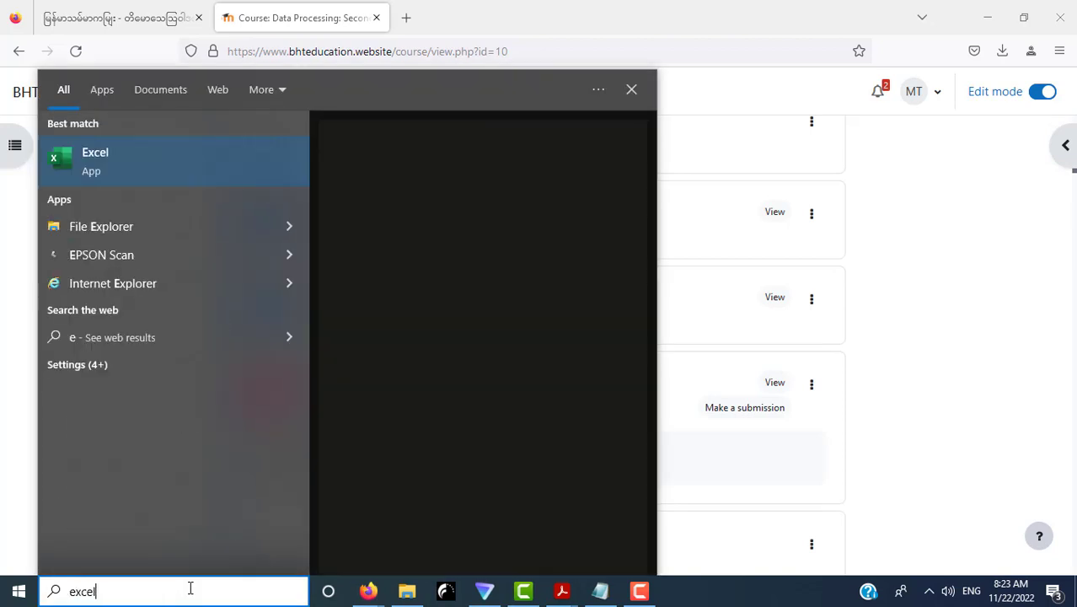
pyautogui.click(106, 173)
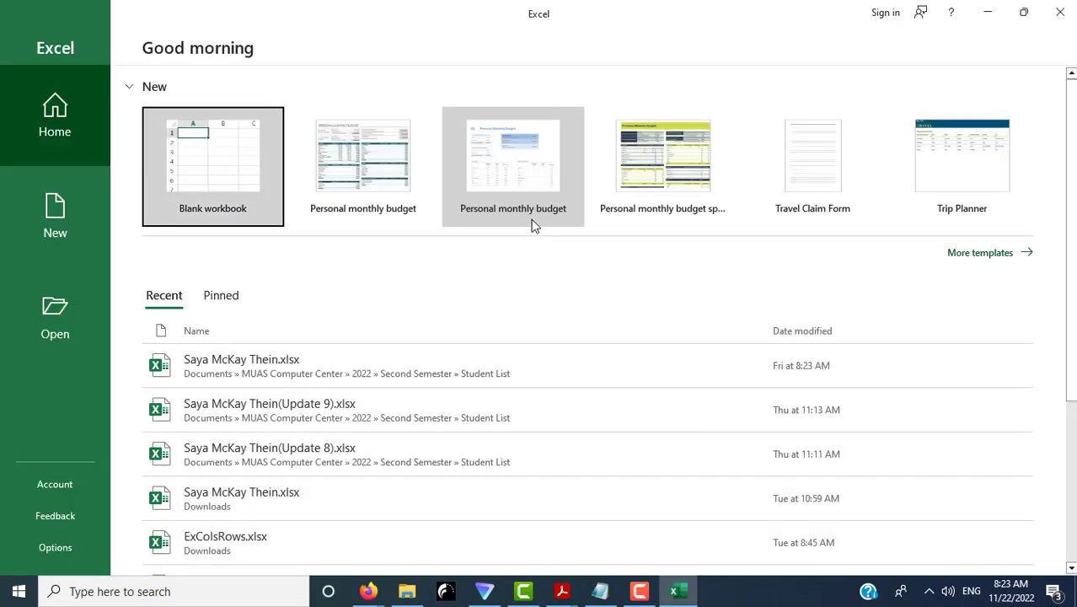
# Step: Drag the Excel window to the left screen edge to reveal the Firefox course page
pyautogui.moveTo(734, 19); pyautogui.dragTo(5, 23)
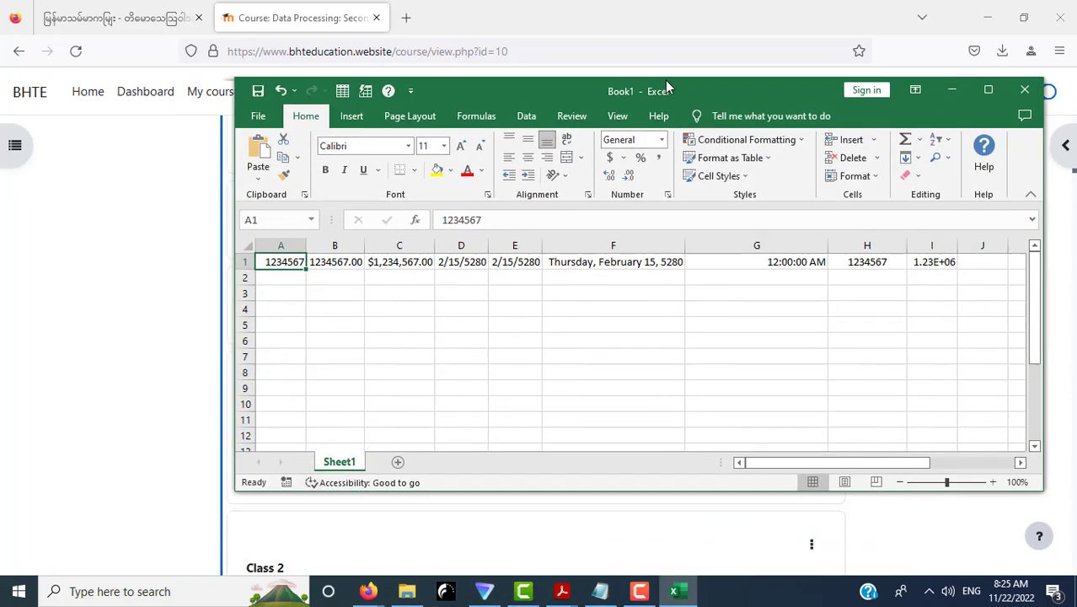
# Step: Bring Excel back over the browser, maximize it and zoom the sheet to 130%
pyautogui.moveTo(2, 206); pyautogui.dragTo(630, 85)
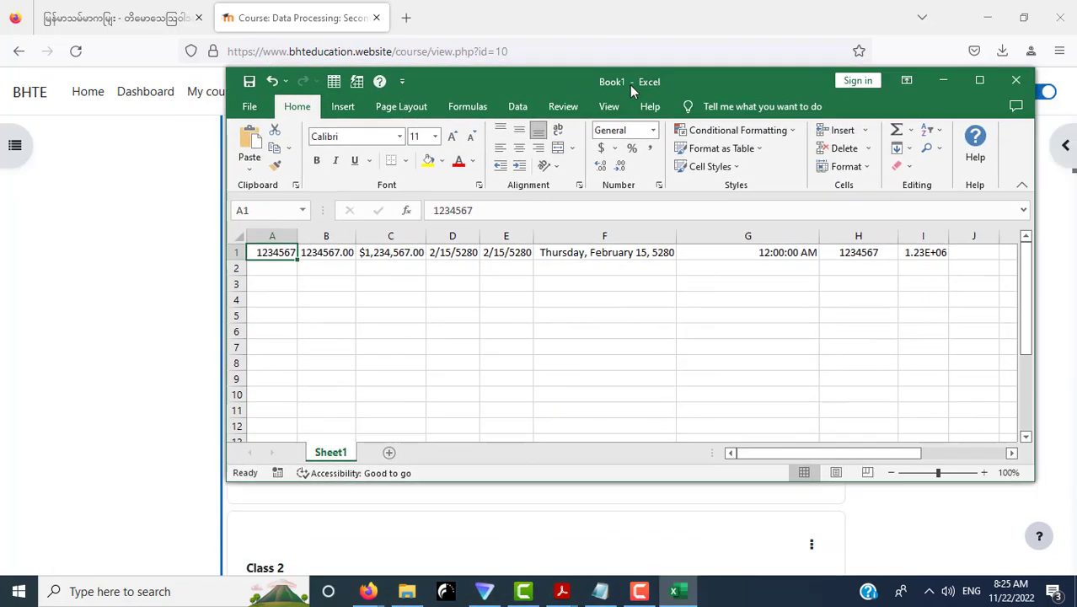
pyautogui.click(979, 80)
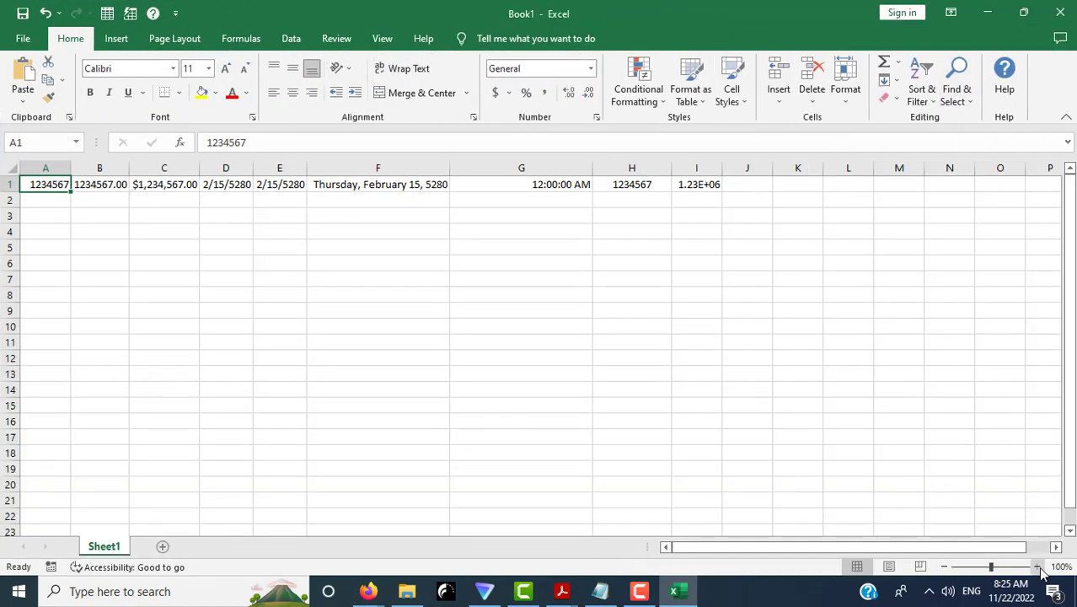
pyautogui.click(1039, 567)
pyautogui.click(1038, 568)
pyautogui.click(1038, 567)
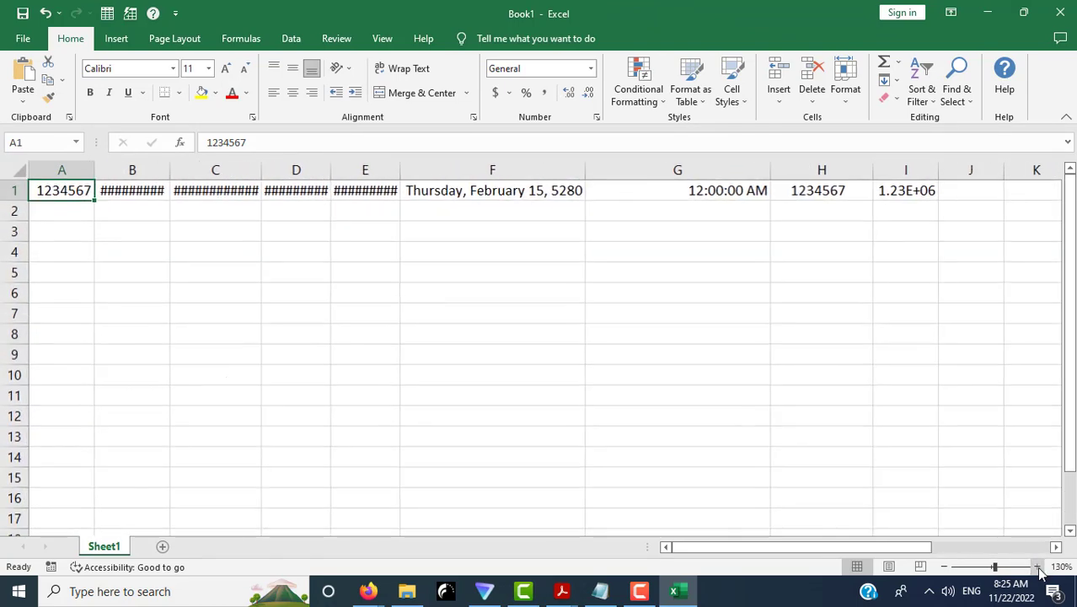
# Step: AutoFit columns B, C and the date columns to show 1234567.00, $1,234,567.00 and 2/15/5280
pyautogui.doubleClick(399, 169)
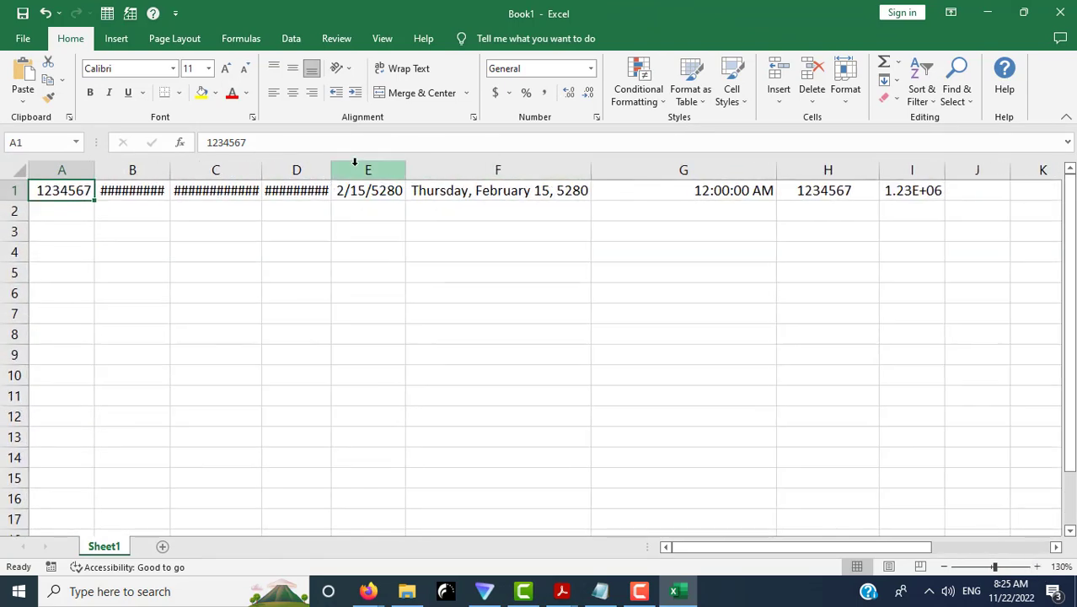
pyautogui.click(264, 166)
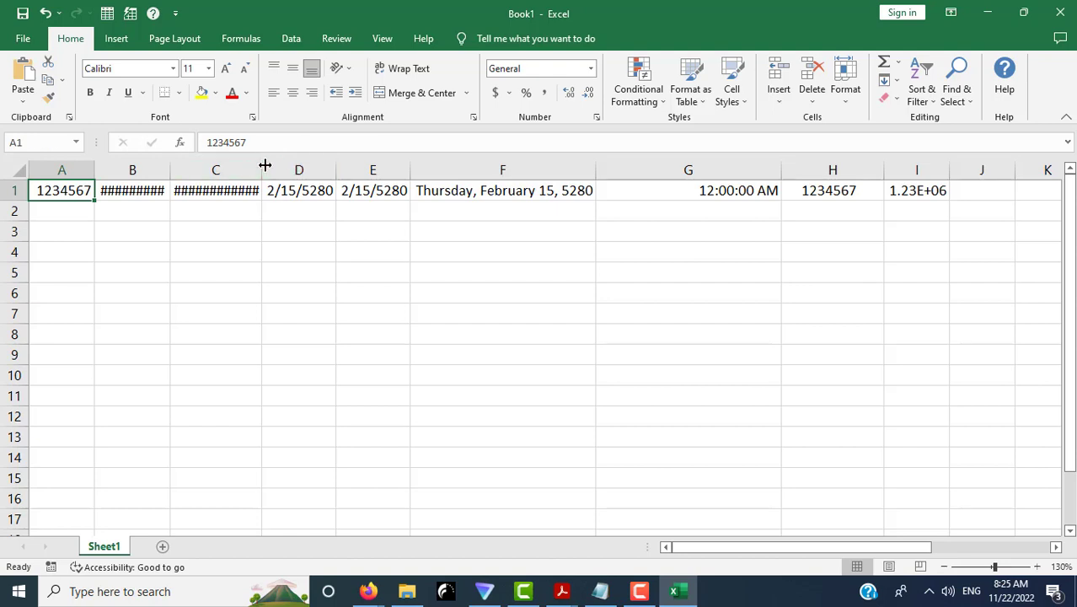
pyautogui.doubleClick(265, 165)
pyautogui.doubleClick(171, 163)
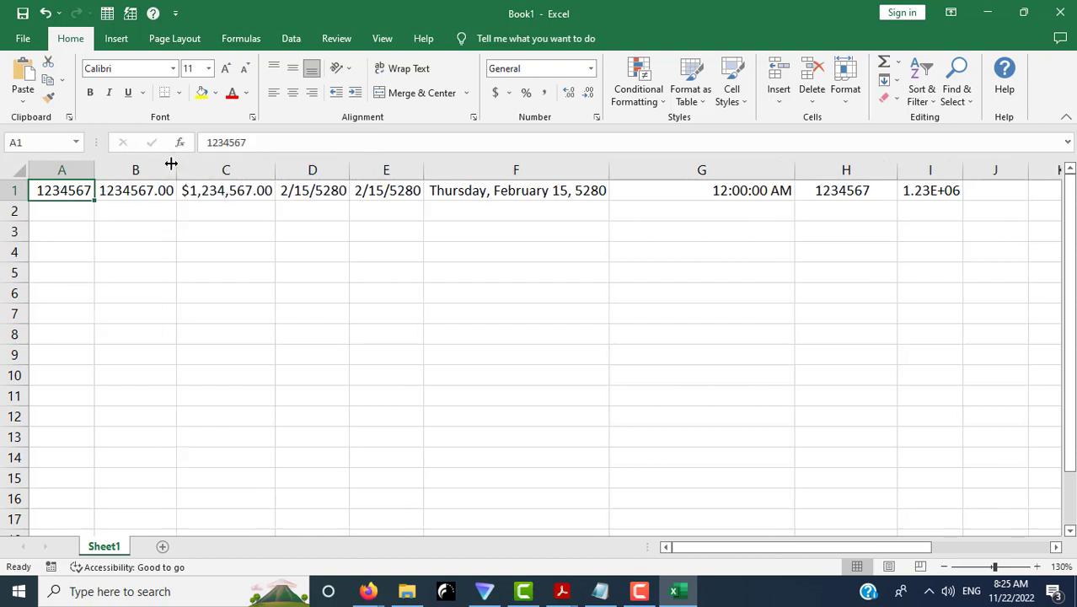
# Step: Delete the duplicate short-date column E
pyautogui.click(315, 192)
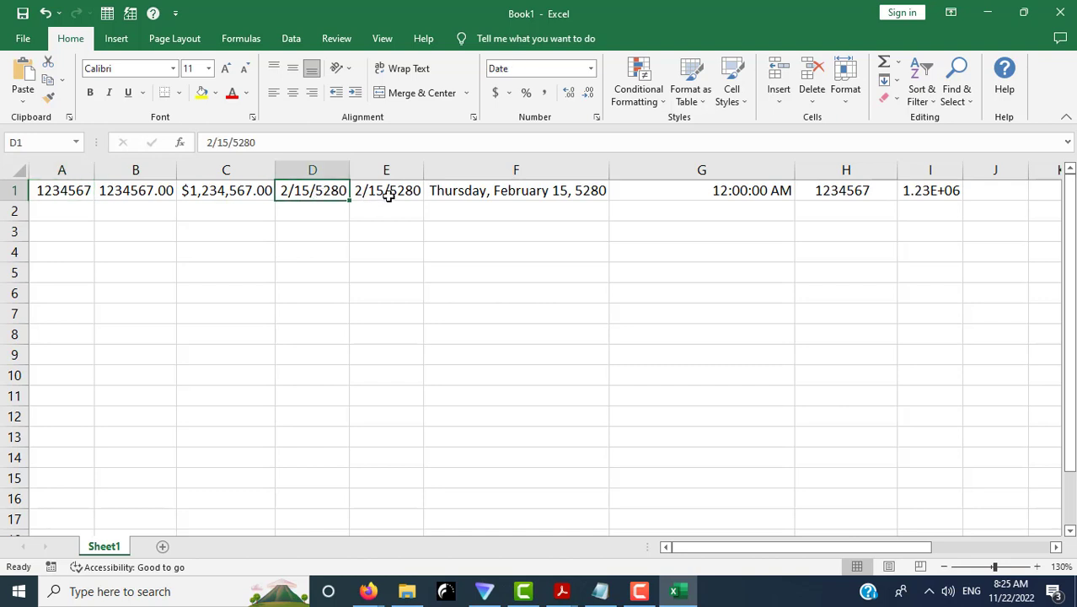
pyautogui.click(388, 195)
pyautogui.rightClick(387, 171)
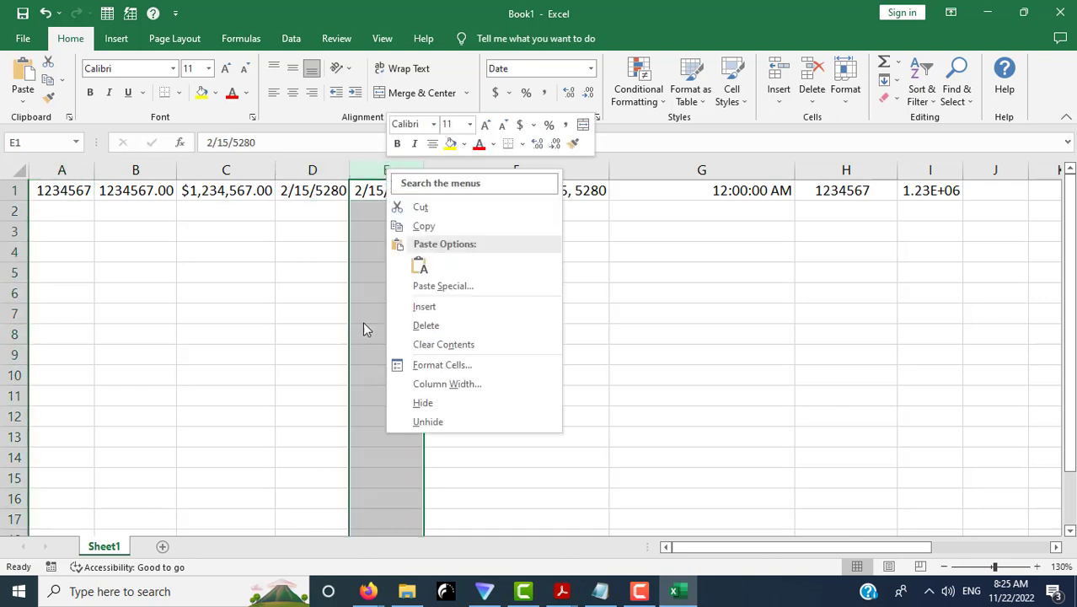
pyautogui.click(426, 326)
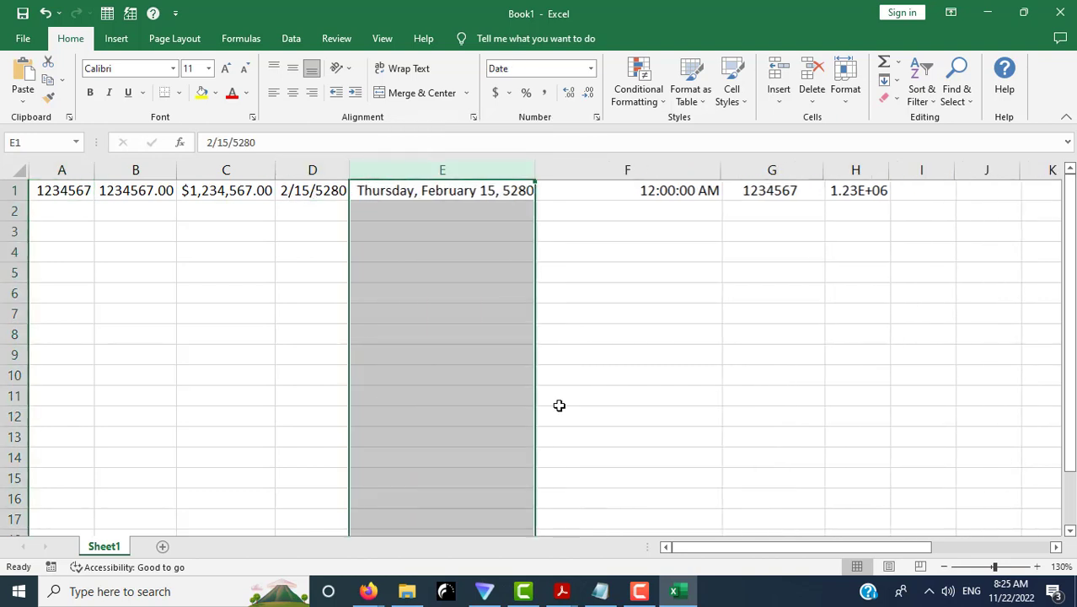
pyautogui.click(559, 403)
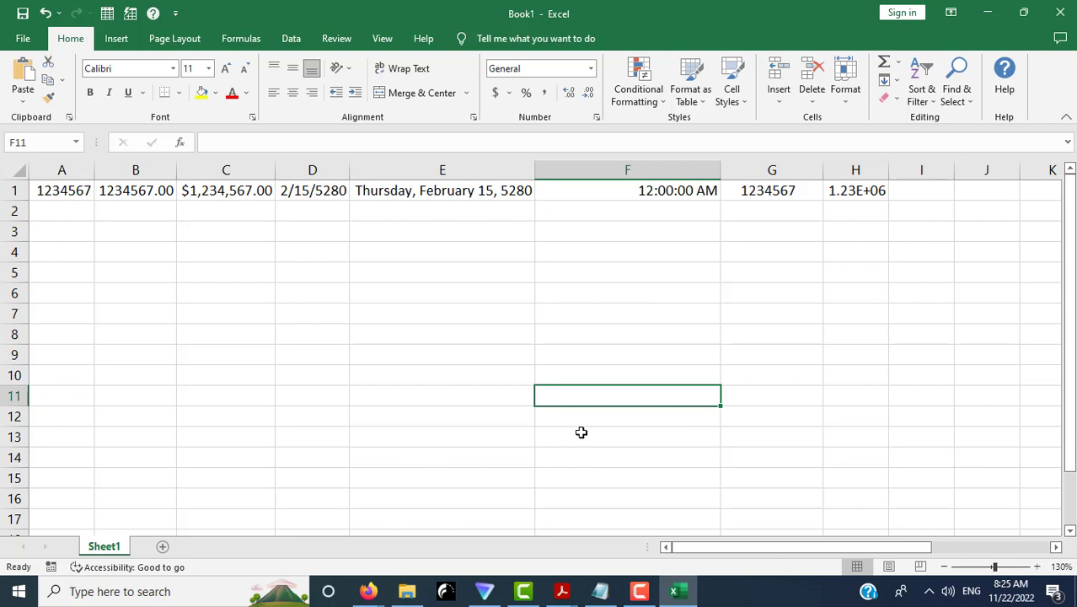
pyautogui.click(45, 188)
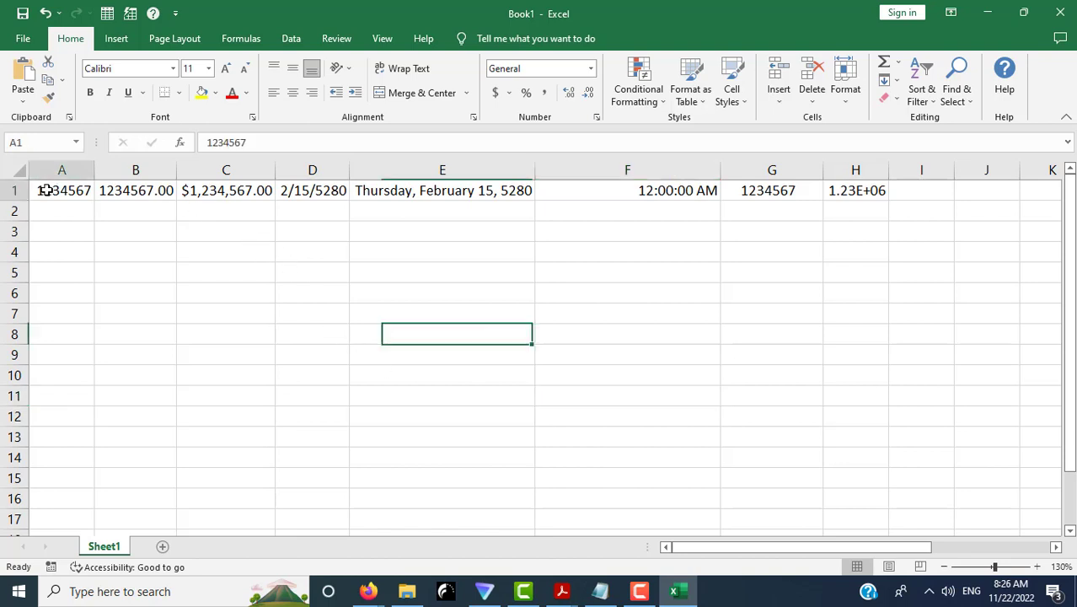
pyautogui.click(861, 189)
pyautogui.click(745, 370)
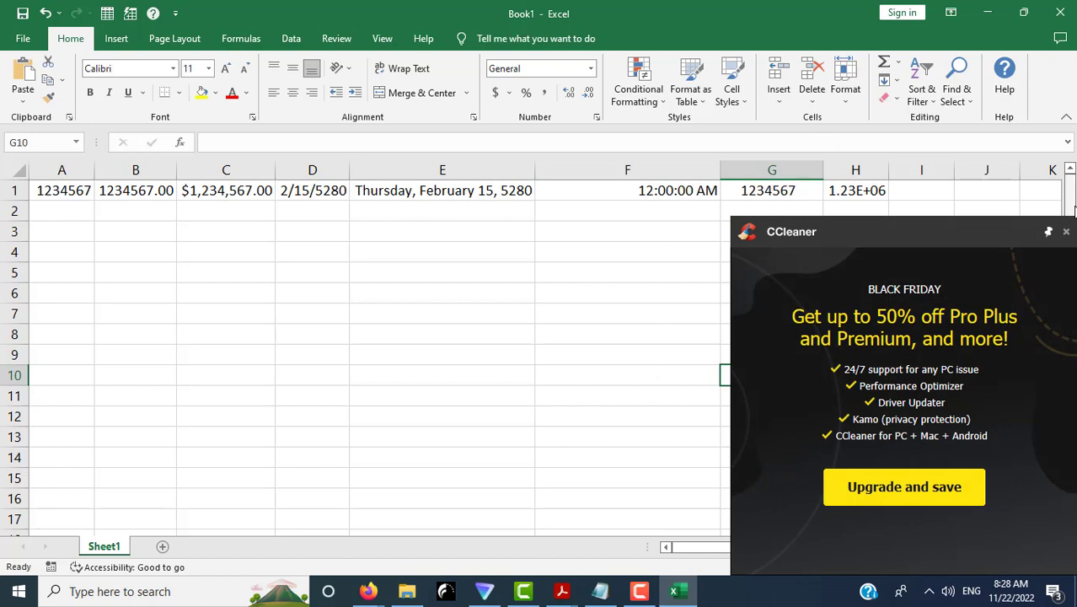
# Step: Close the CCleaner Black Friday promotion popup covering the sheet
pyautogui.click(1067, 231)
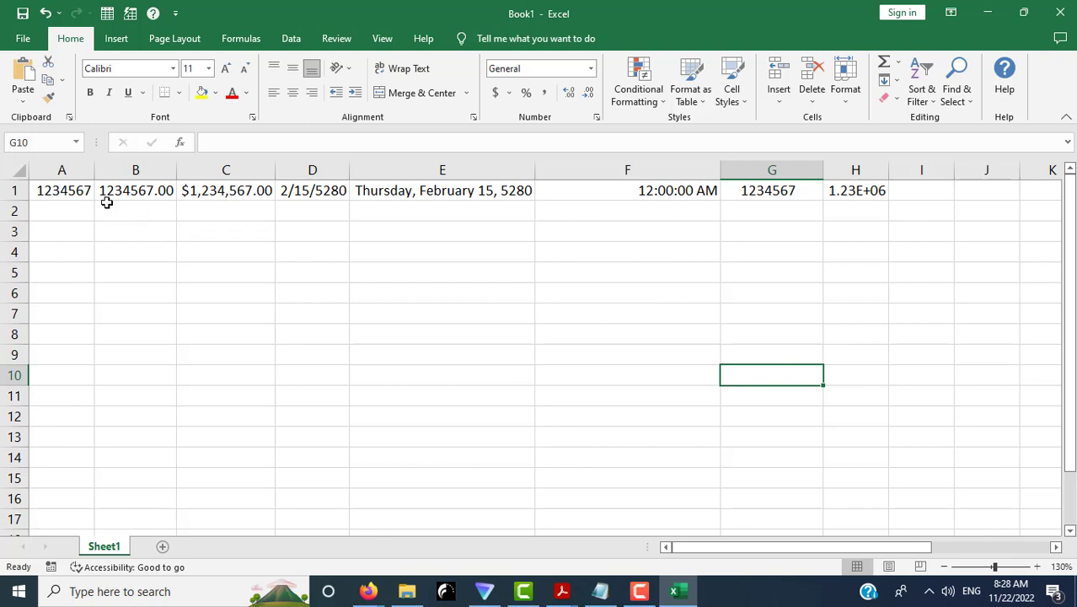
# Step: Check the formats of B1 (Number), C1 (Currency), D1 (Date) and E1 (long date)
pyautogui.moveTo(72, 190)
pyautogui.mouseDown()
pyautogui.moveTo(286, 206)
pyautogui.moveTo(846, 191)
pyautogui.mouseUp()
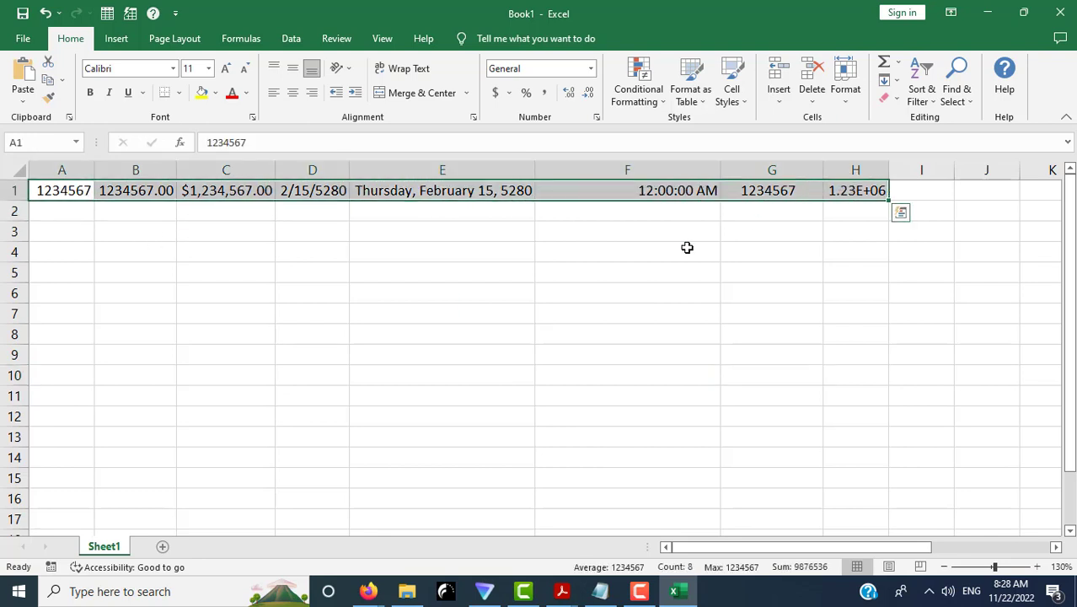
pyautogui.click(156, 225)
pyautogui.click(44, 190)
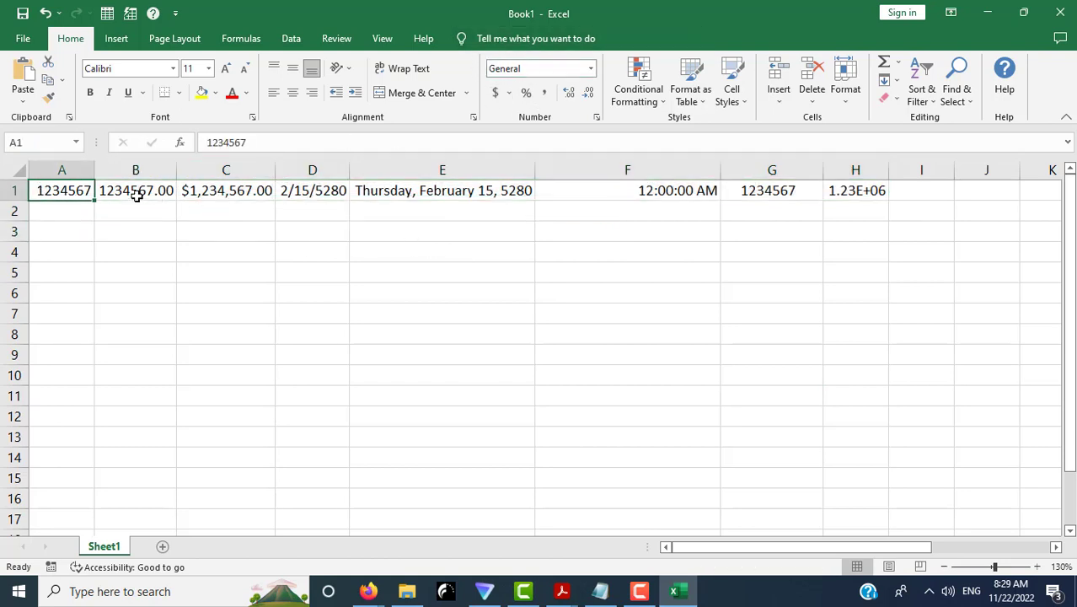
pyautogui.click(133, 191)
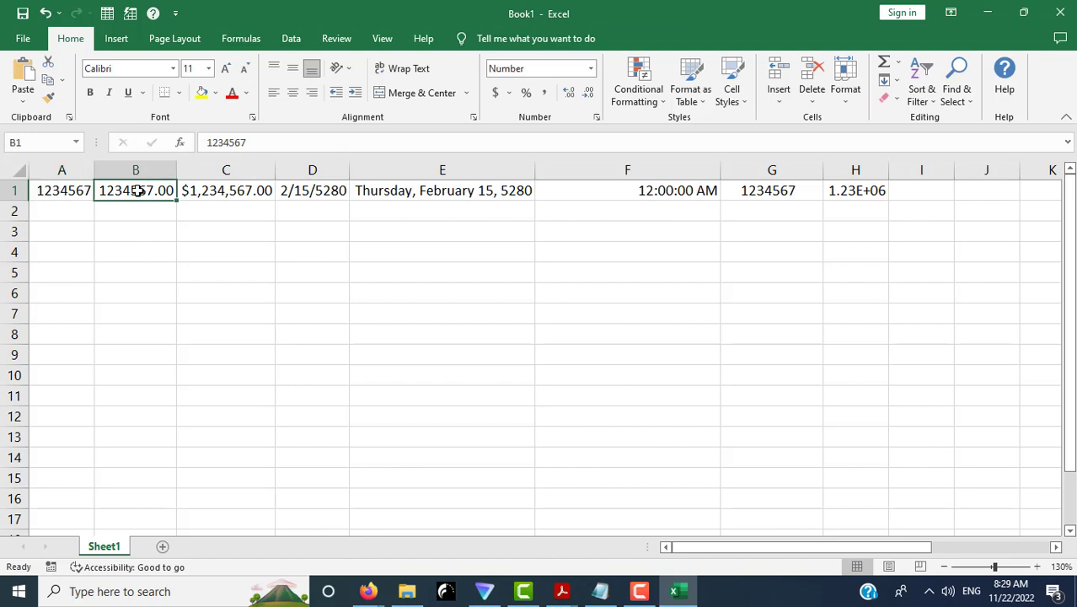
pyautogui.click(209, 192)
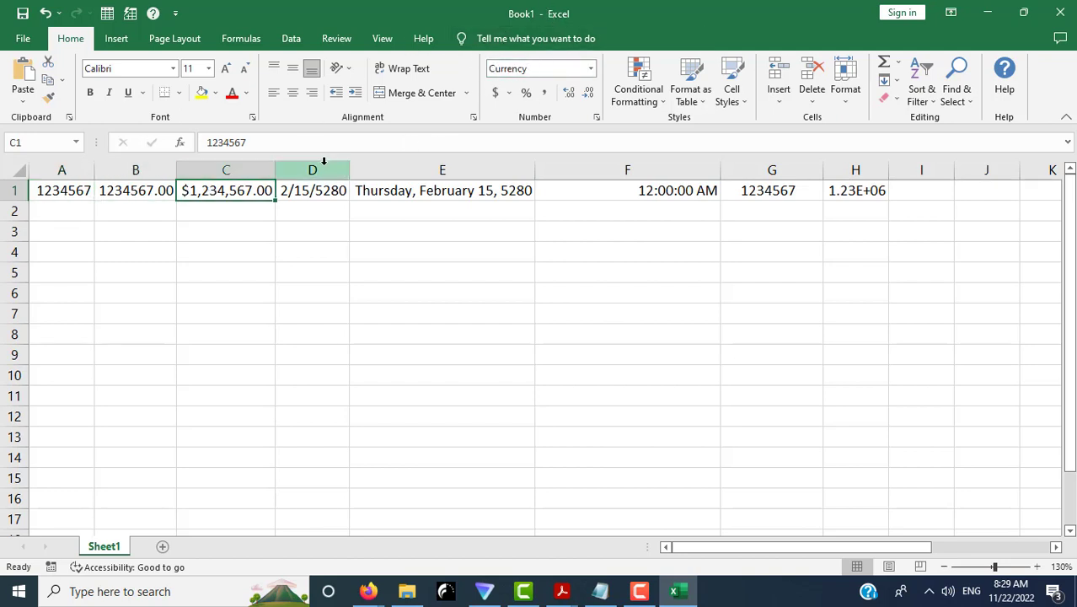
pyautogui.click(309, 189)
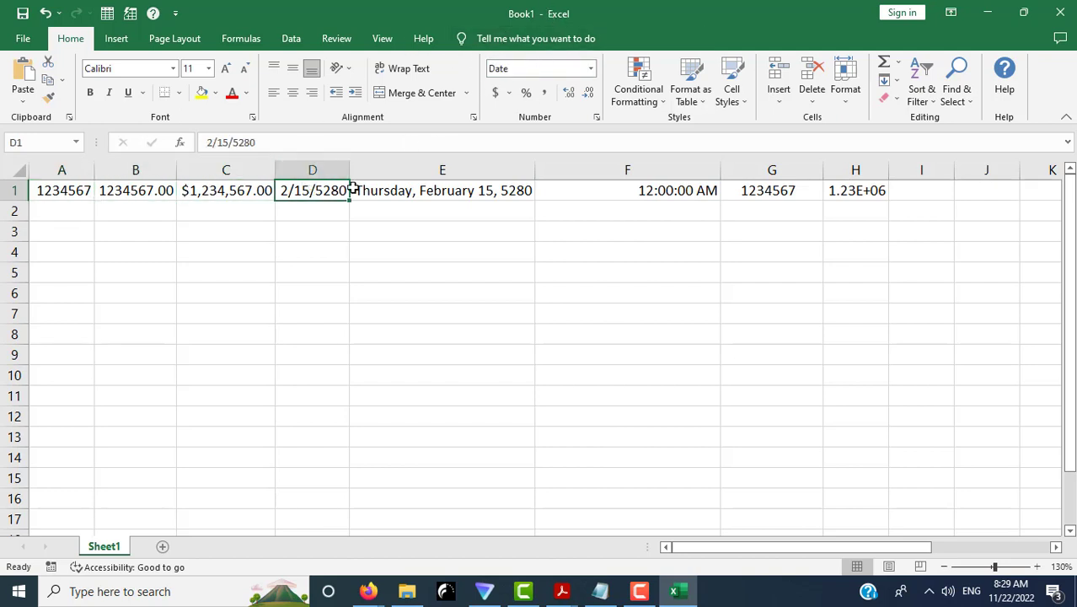
pyautogui.click(446, 190)
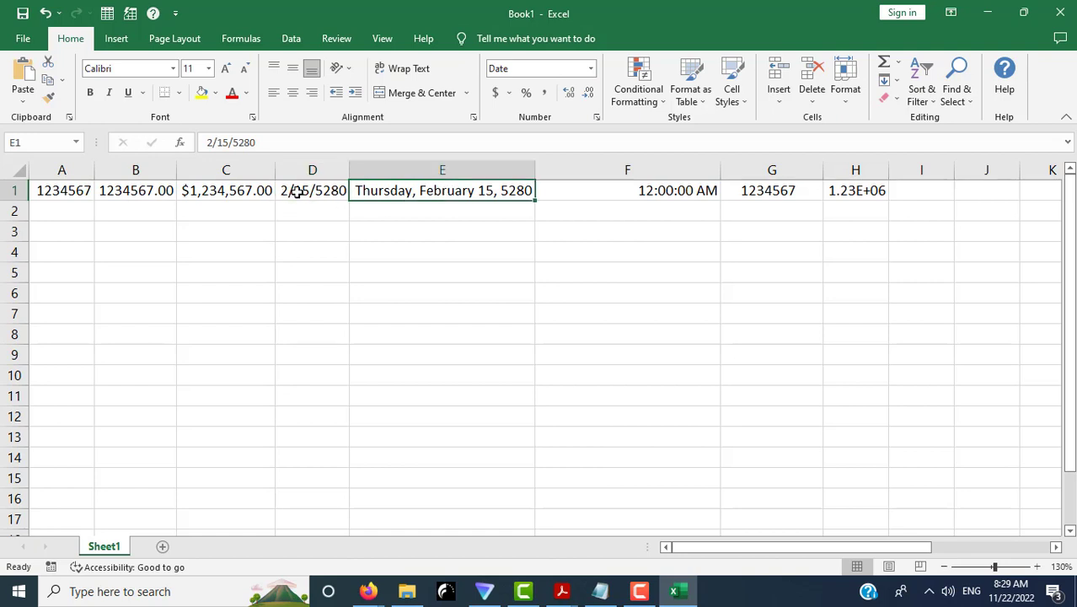
# Step: Check F1 (Time), G1 (Fraction) and H1 (Scientific), then select A1:H1
pyautogui.click(296, 192)
pyautogui.click(440, 190)
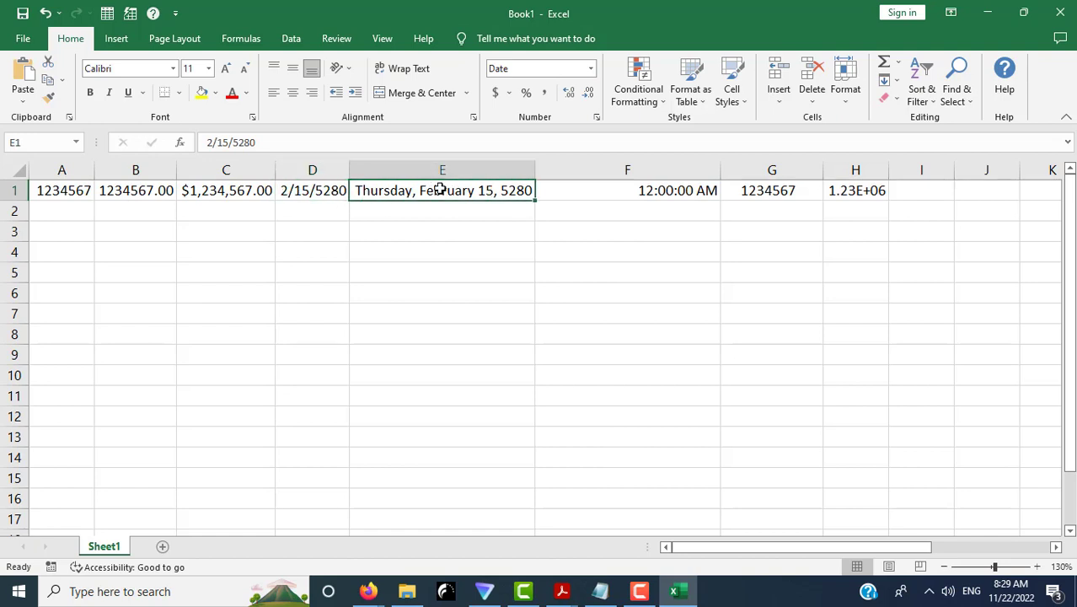
pyautogui.click(653, 188)
pyautogui.click(757, 186)
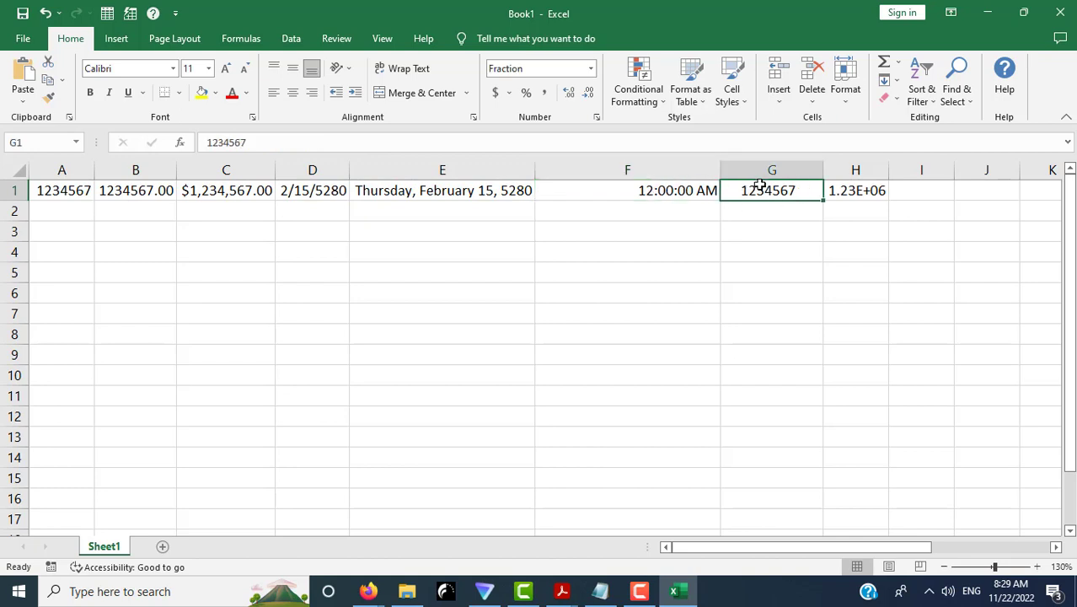
pyautogui.click(858, 192)
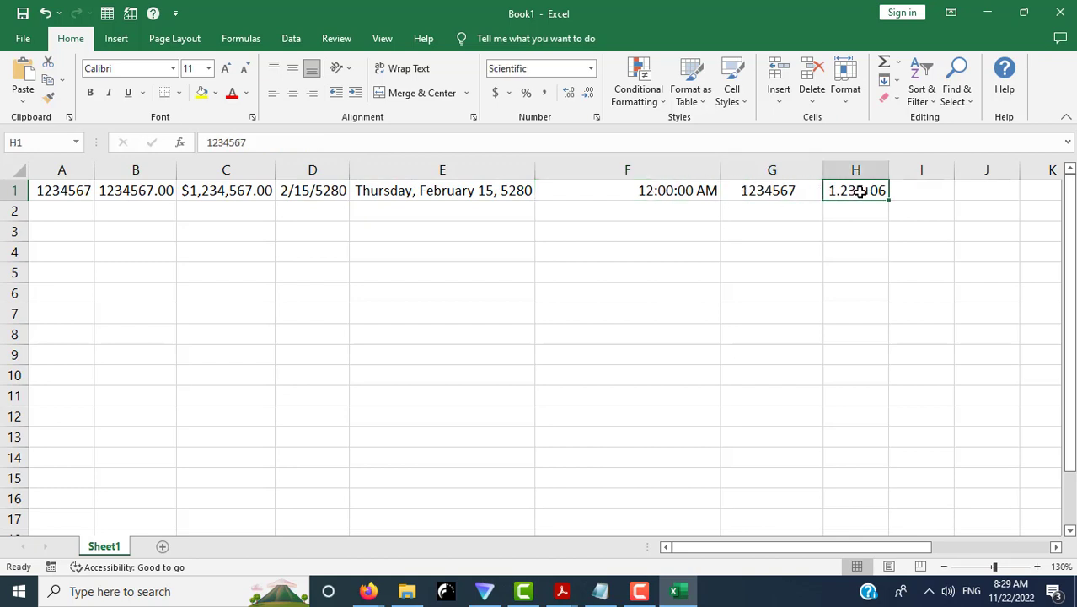
pyautogui.keyDown('shift'); pyautogui.click(57, 190); pyautogui.keyUp('shift')
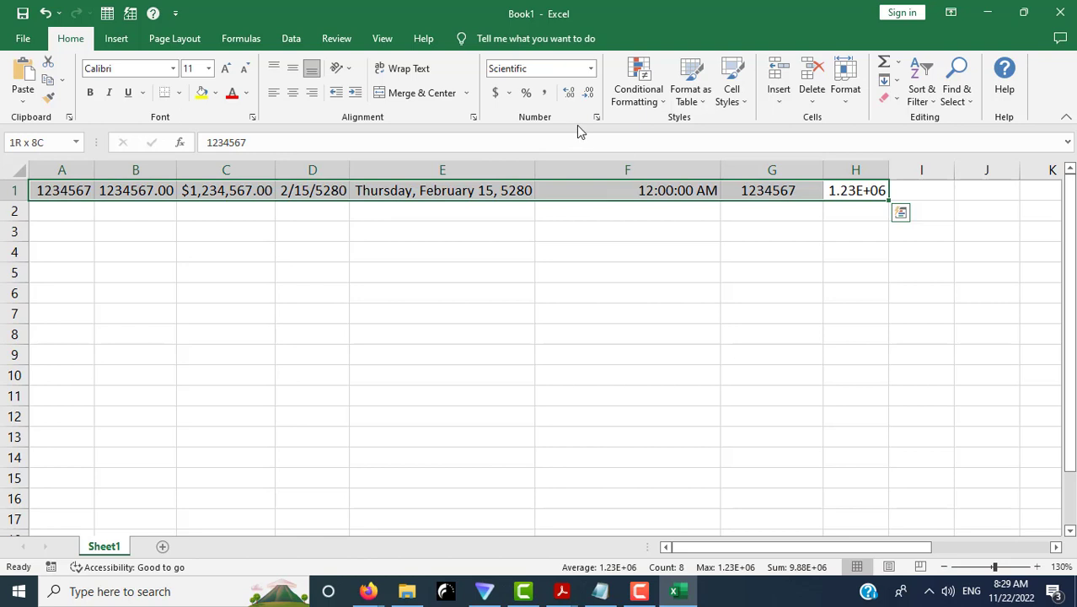
pyautogui.click(592, 70)
pyautogui.click(592, 72)
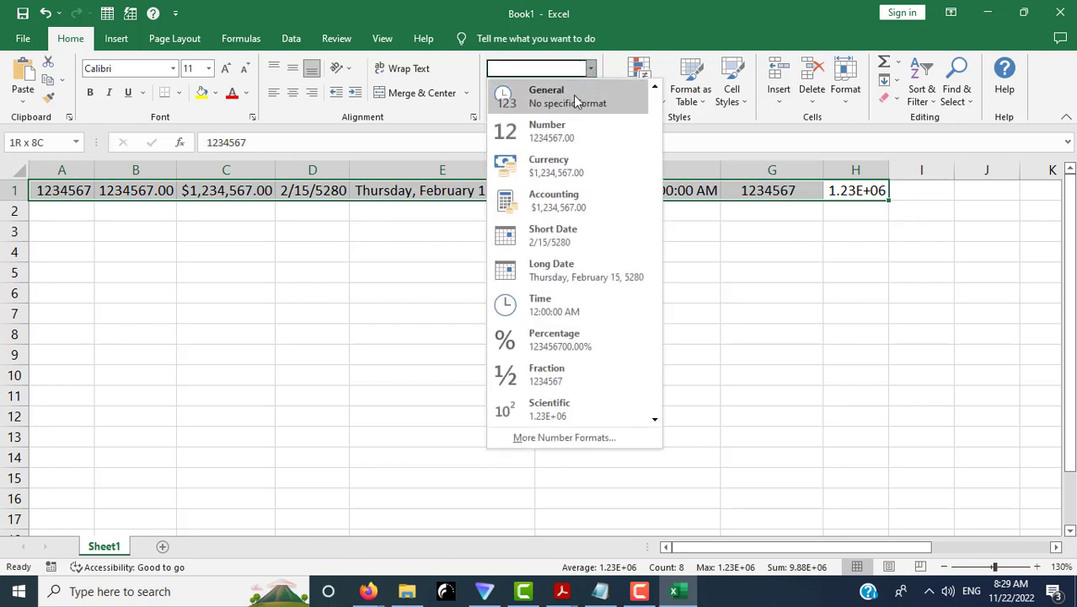
pyautogui.click(584, 95)
pyautogui.click(459, 389)
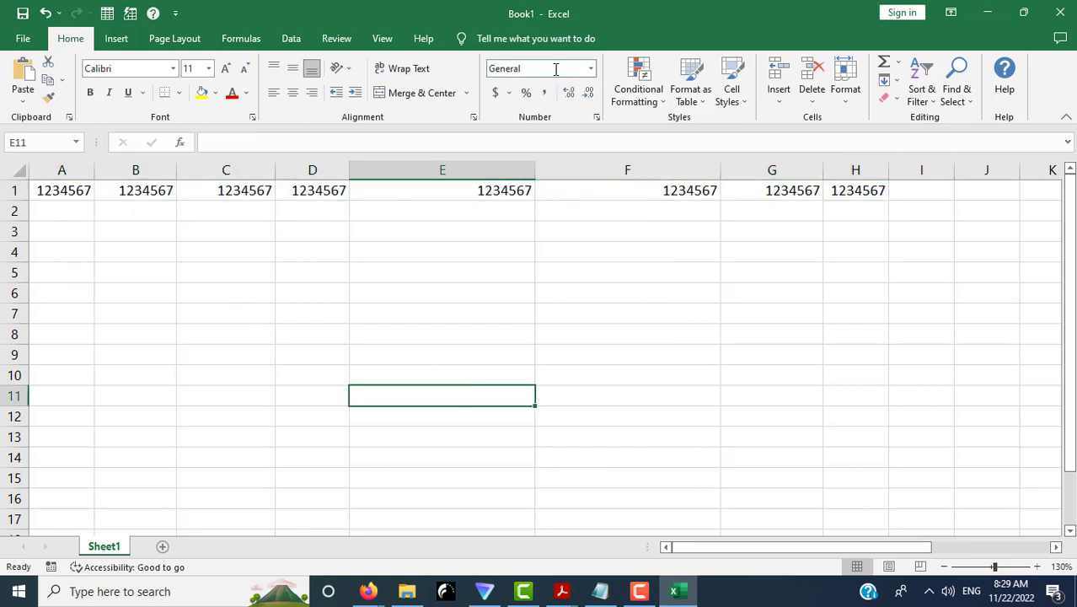
pyautogui.click(593, 72)
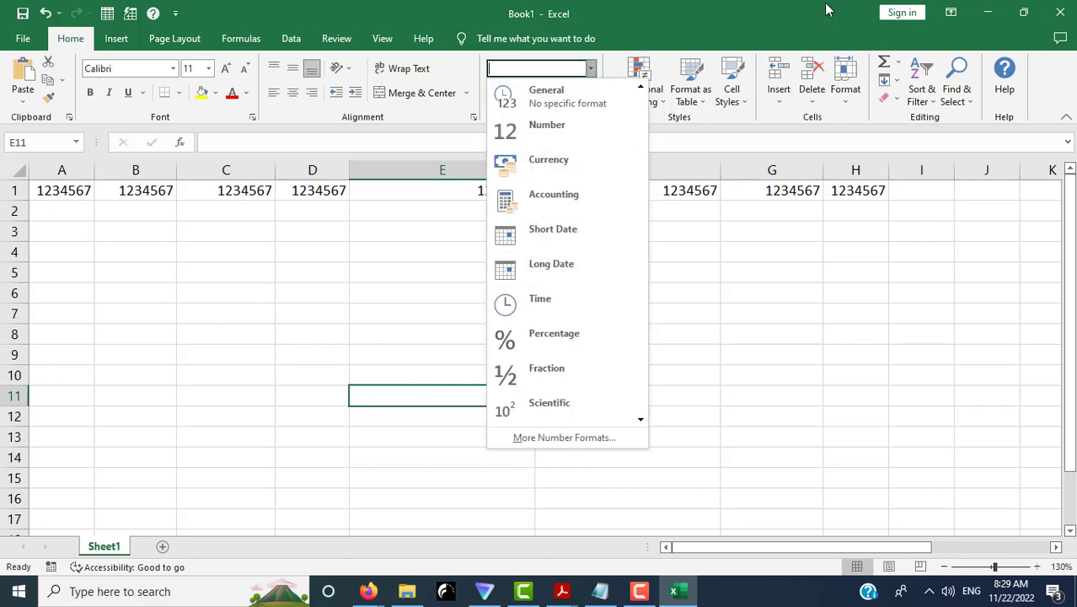
pyautogui.click(762, 17)
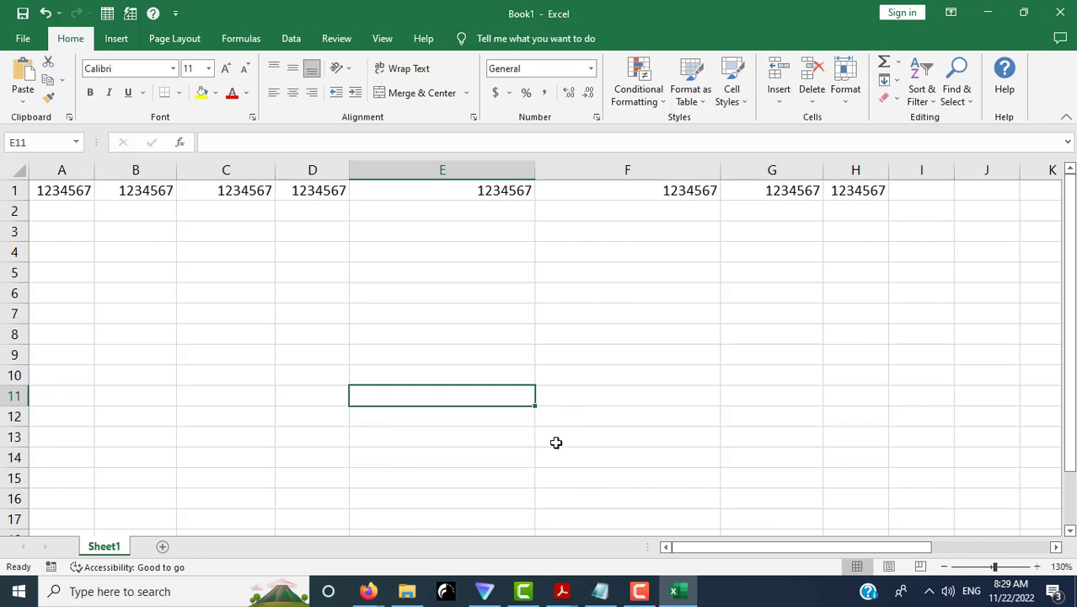
pyautogui.moveTo(368, 591)
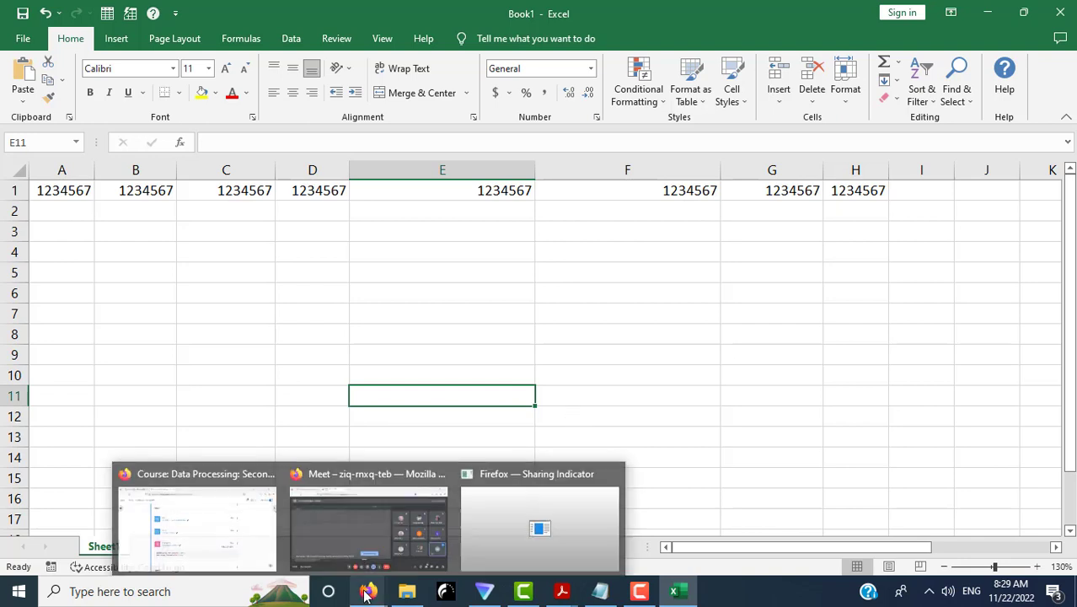
# Step: Expand Week 3 of the Data Processing course to show Lessons 5 and 6, then return to Excel
pyautogui.click(236, 541)
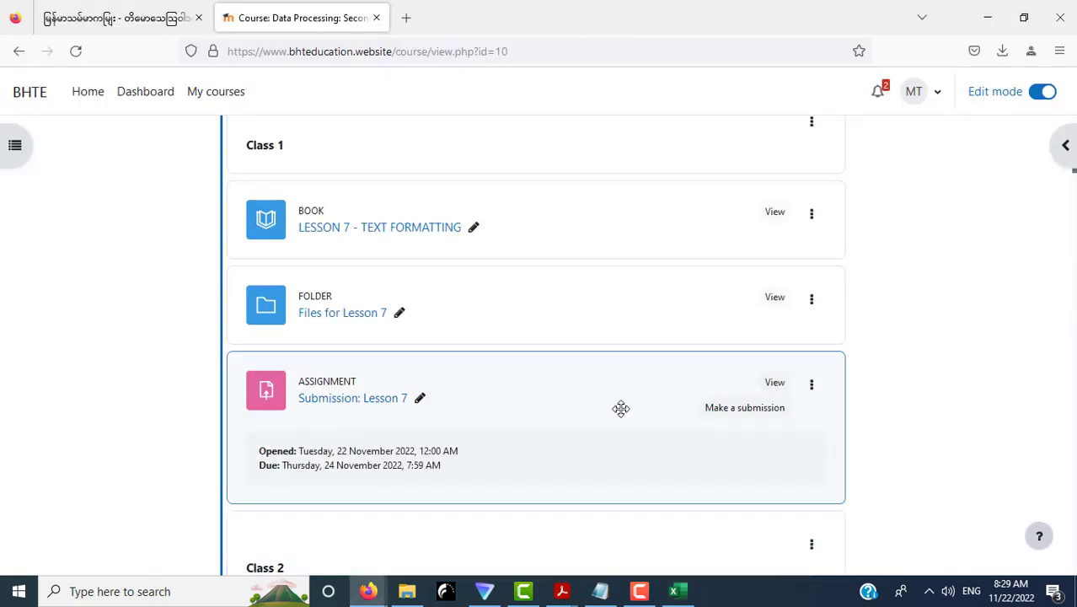
pyautogui.scroll(5, 620, 408)
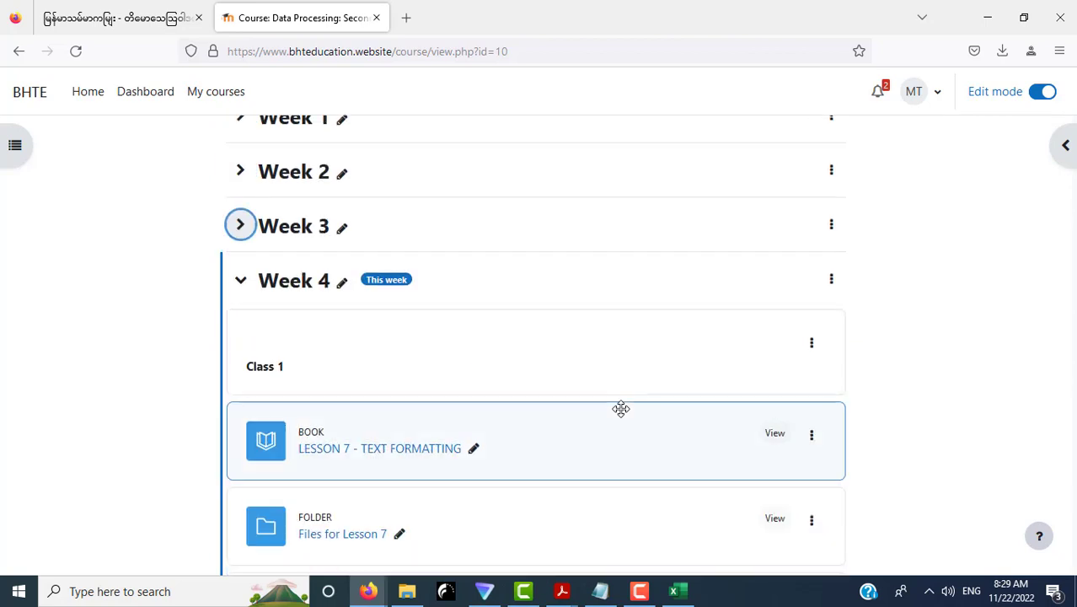
pyautogui.click(241, 225)
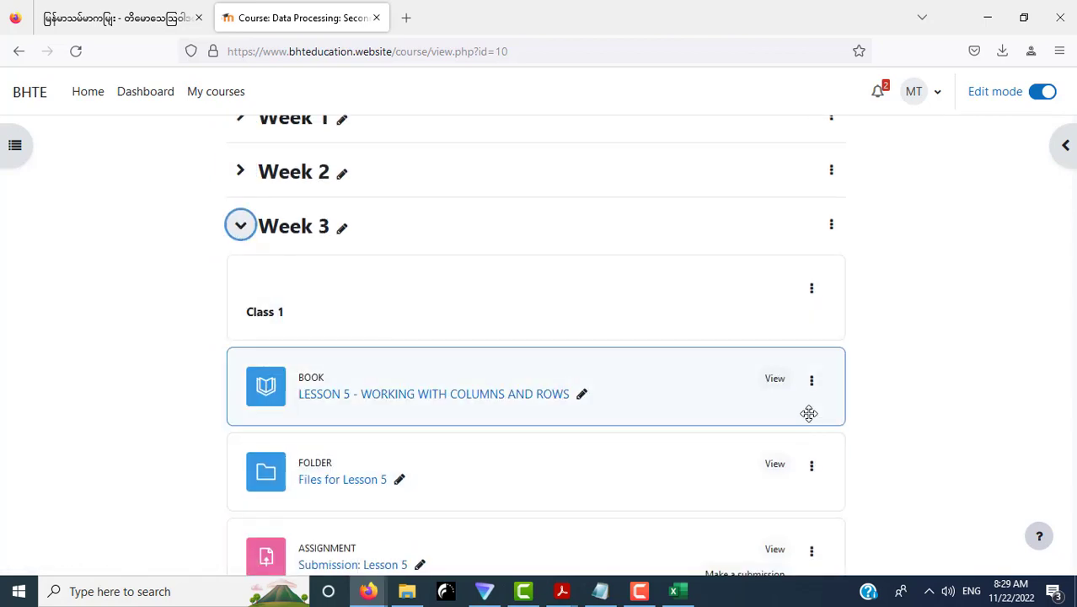
pyautogui.scroll(-3, 808, 412)
pyautogui.scroll(-3, 808, 411)
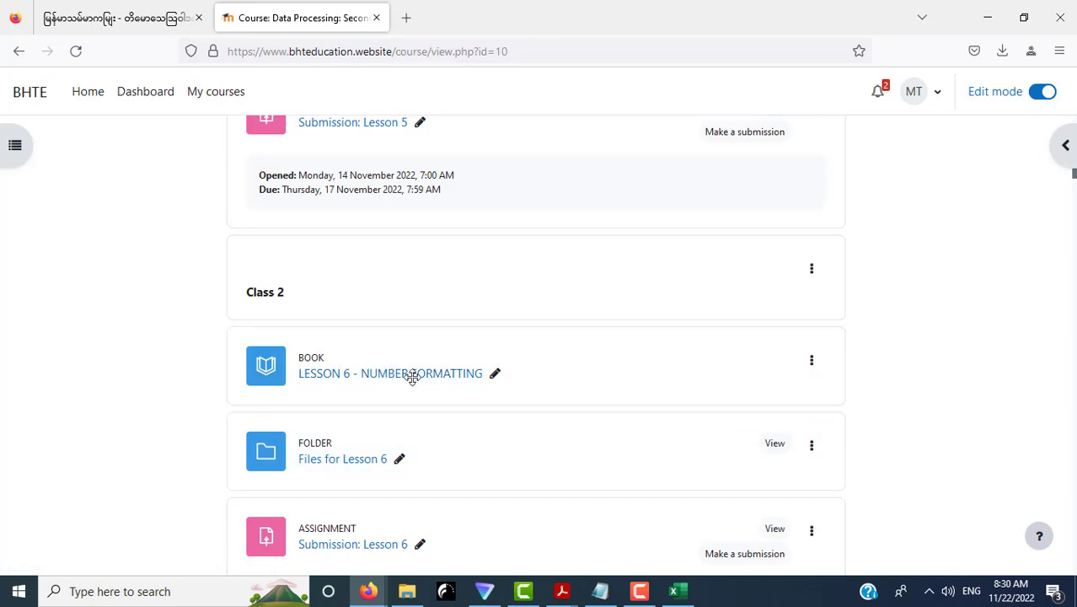
pyautogui.click(676, 590)
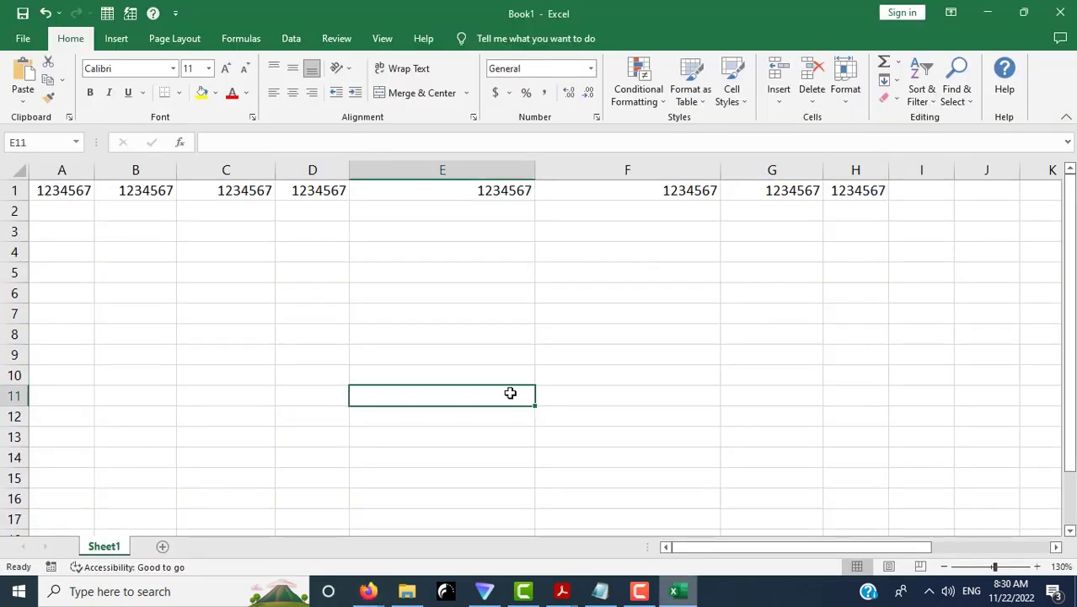
# Step: Format E1 as Short Date and F1 as Long Date
pyautogui.click(44, 192)
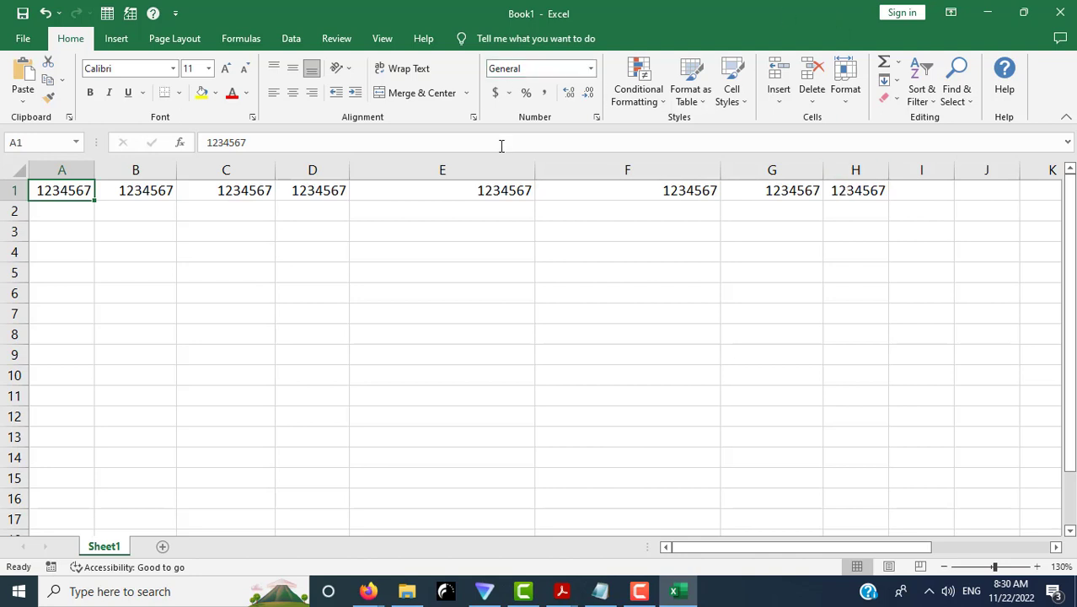
pyautogui.click(480, 191)
pyautogui.click(590, 68)
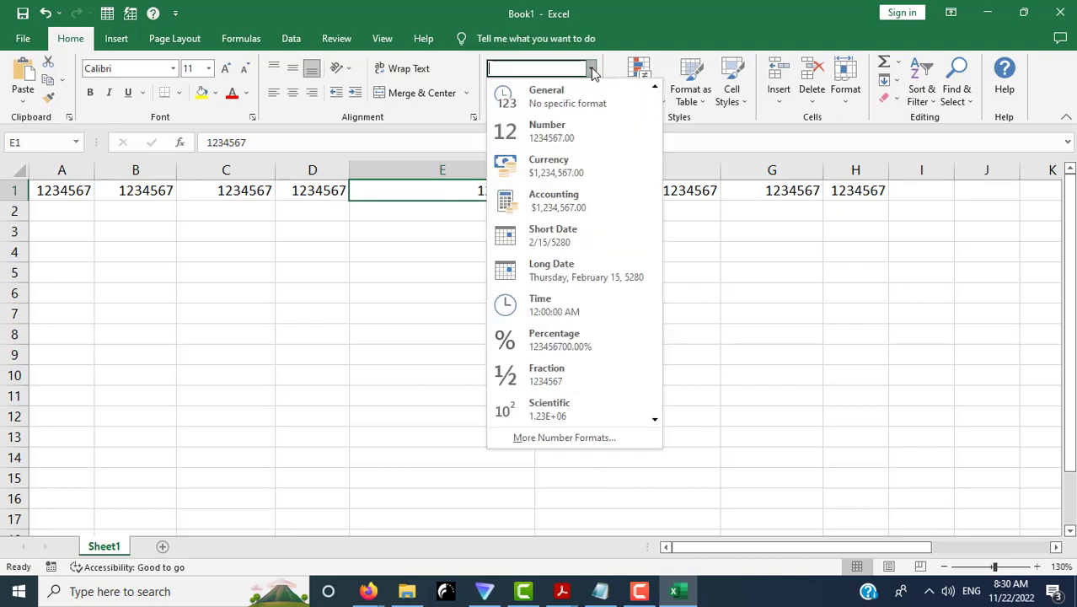
pyautogui.click(562, 236)
pyautogui.press('Right')
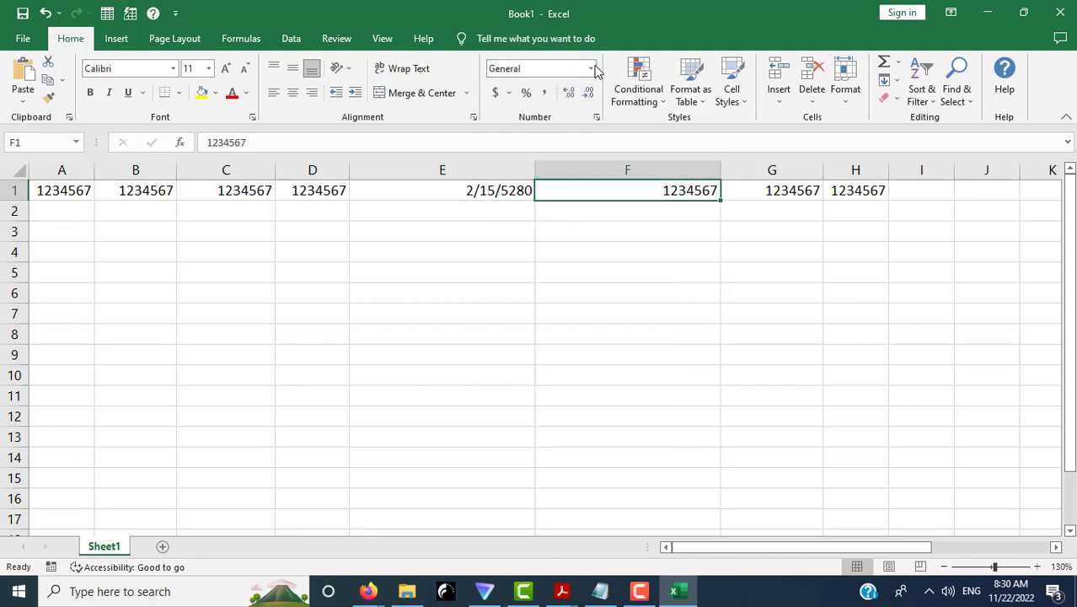
pyautogui.click(591, 68)
pyautogui.click(567, 271)
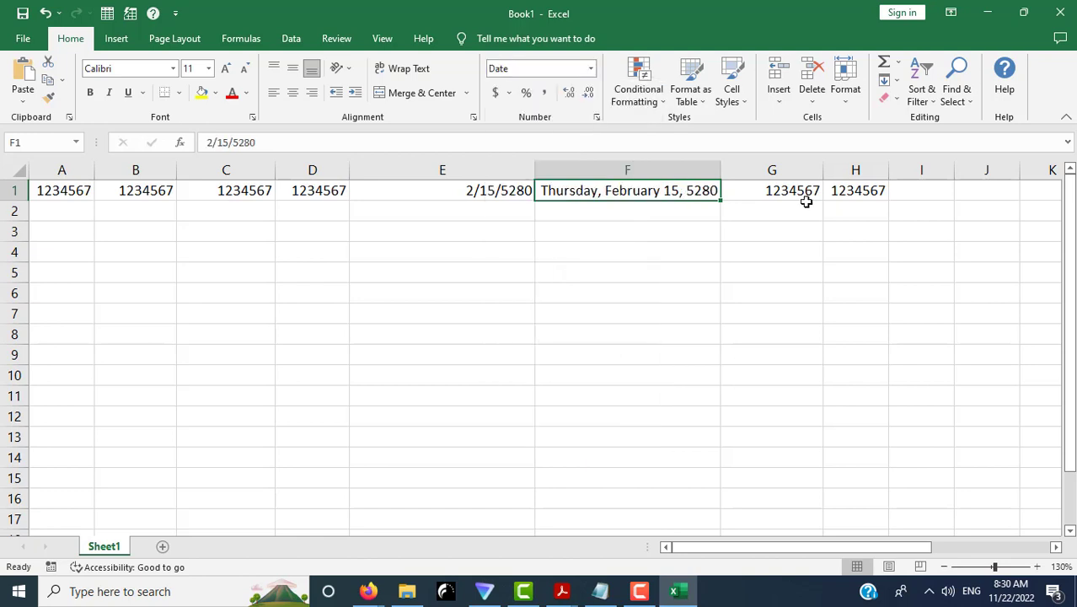
# Step: Format G1 as Fraction and H1 as Scientific, then switch toward the Firefox windows
pyautogui.click(801, 190)
pyautogui.click(590, 69)
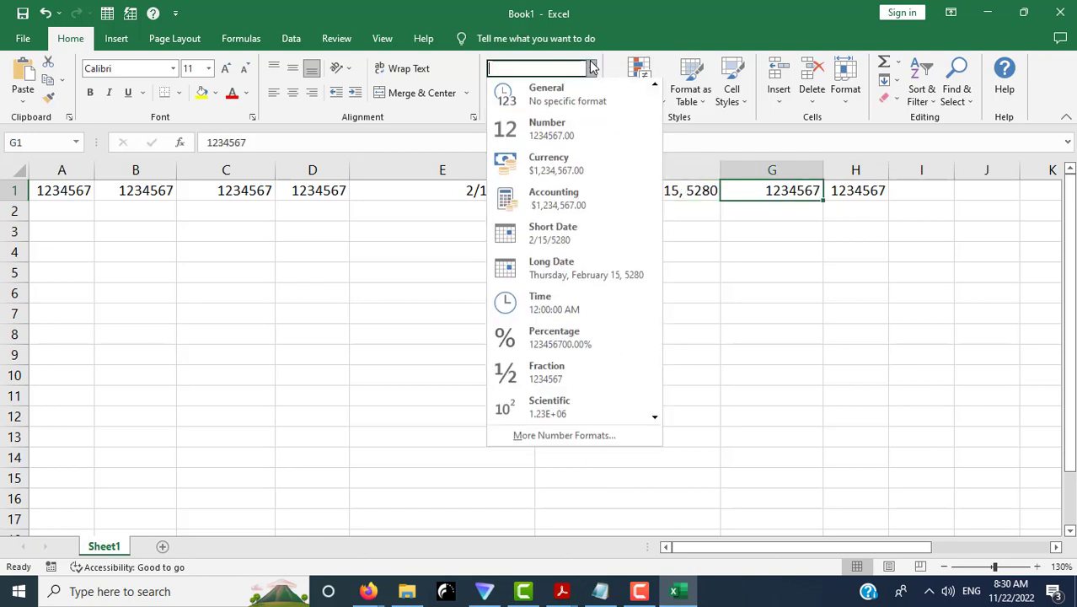
pyautogui.click(570, 375)
pyautogui.click(881, 193)
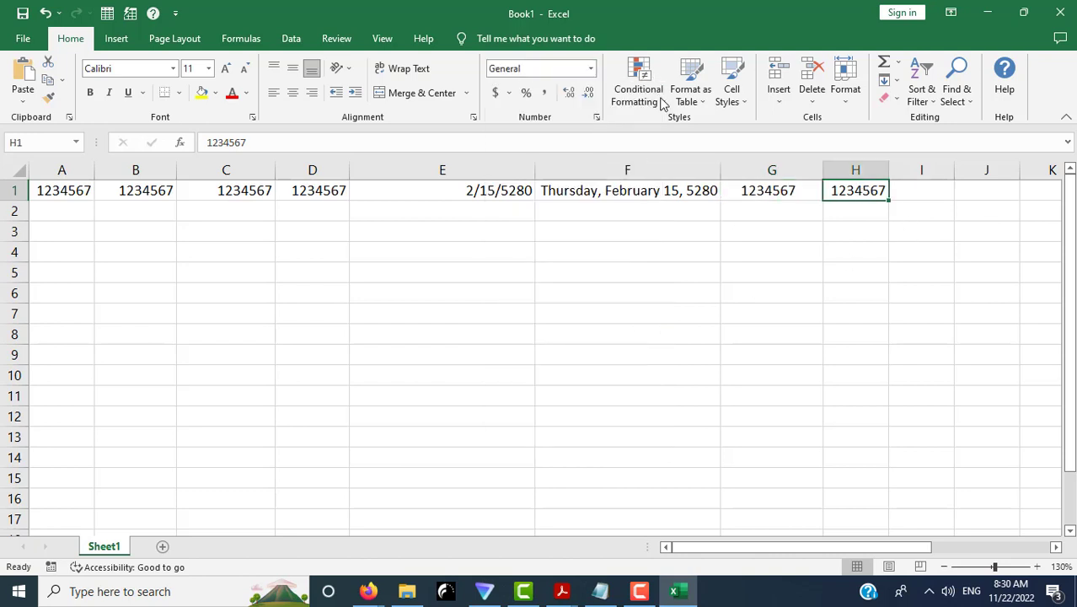
pyautogui.click(591, 69)
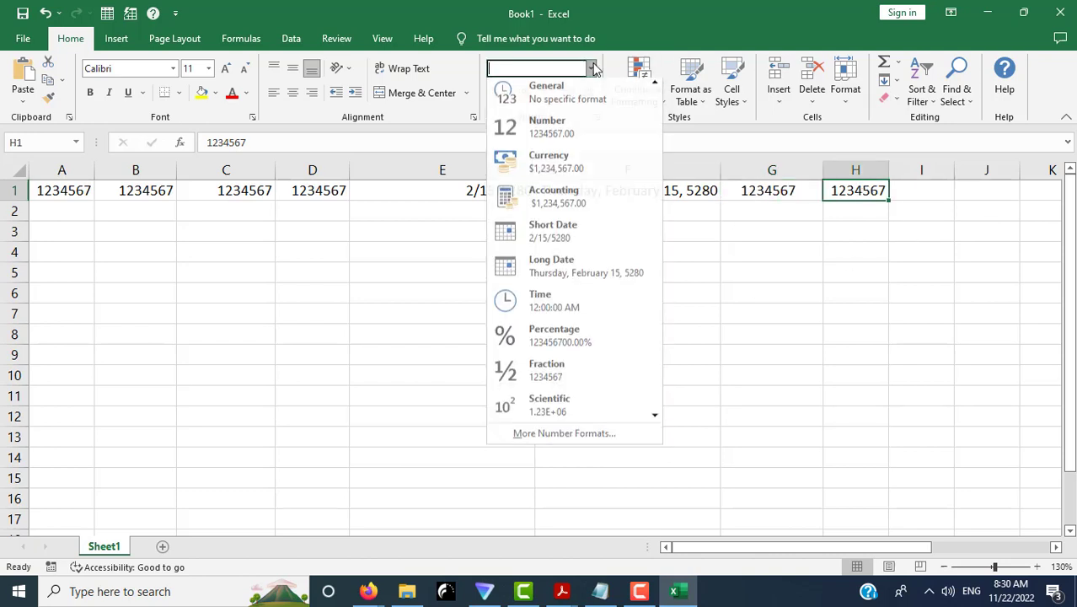
pyautogui.click(563, 407)
pyautogui.click(864, 316)
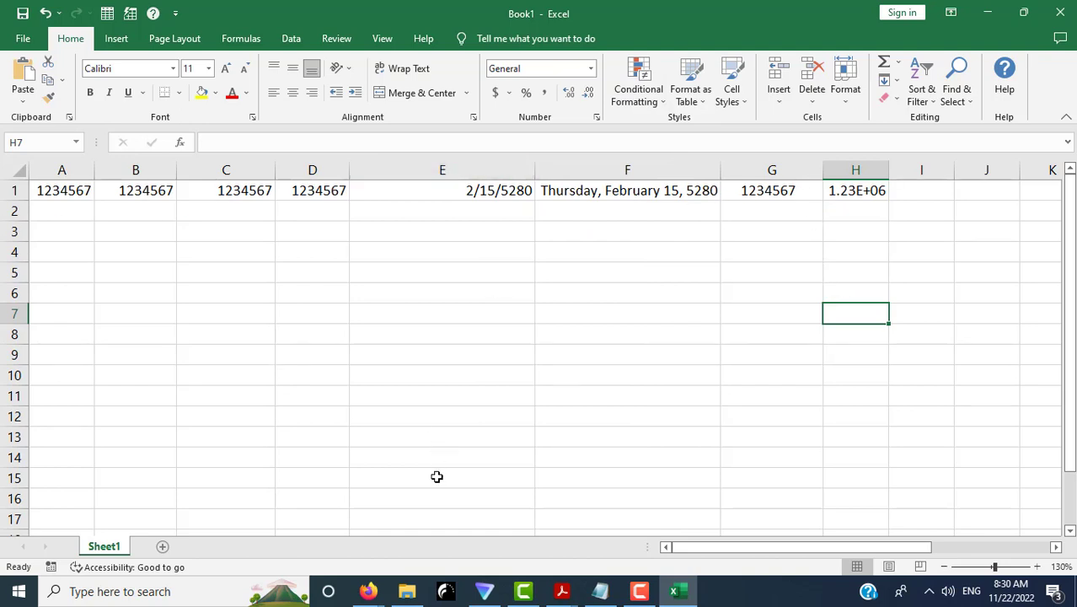
pyautogui.click(368, 591)
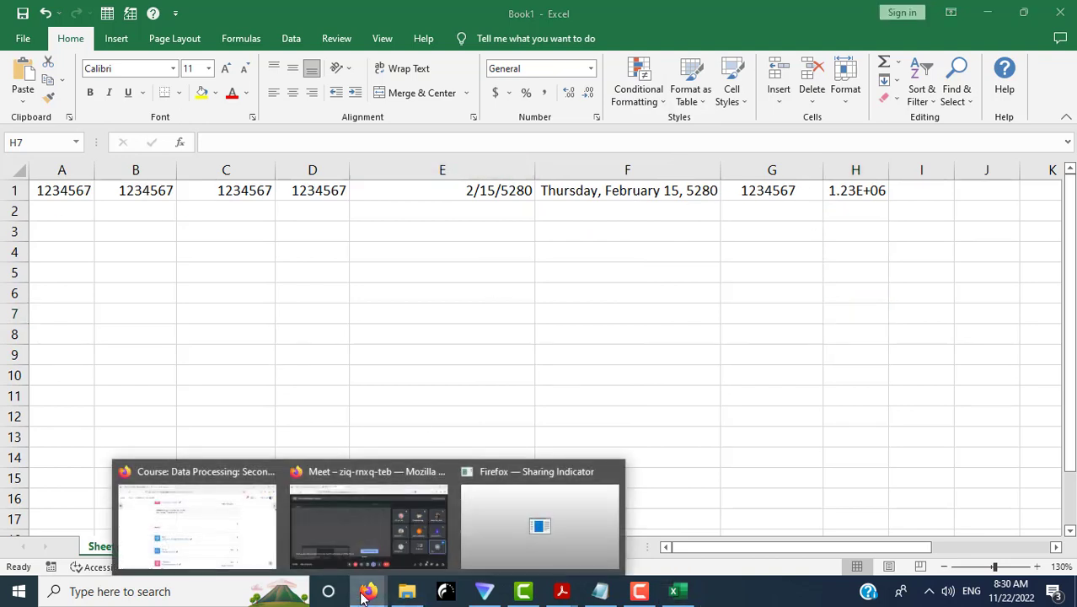
# Step: Return to the Data Processing course page and open the LESSON 7 - TEXT FORMATTING book in Week 4
pyautogui.click(195, 538)
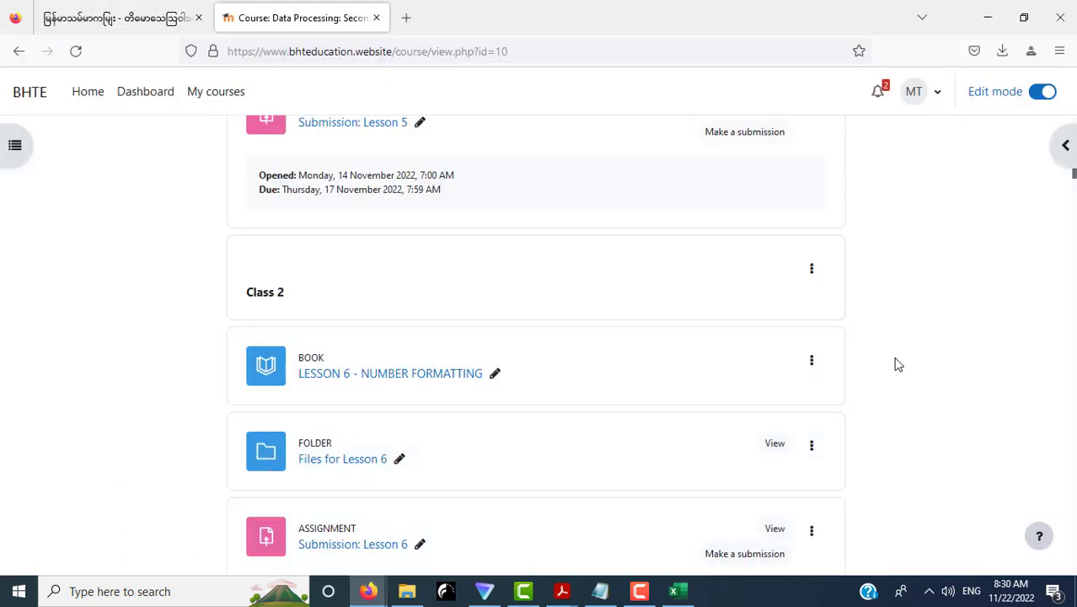
pyautogui.scroll(-6, 898, 364)
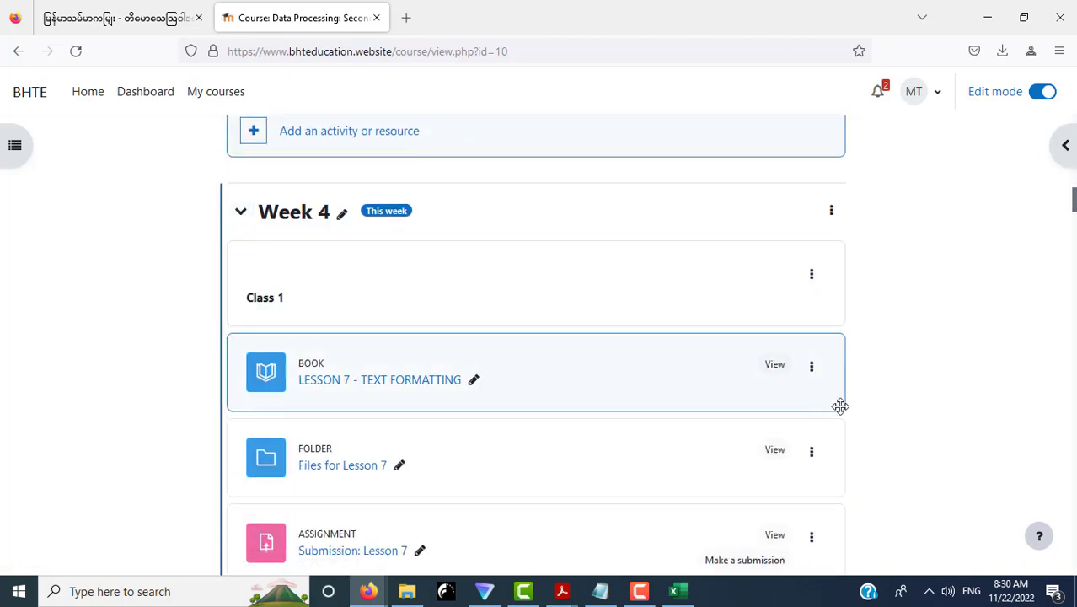
pyautogui.scroll(-3, 877, 392)
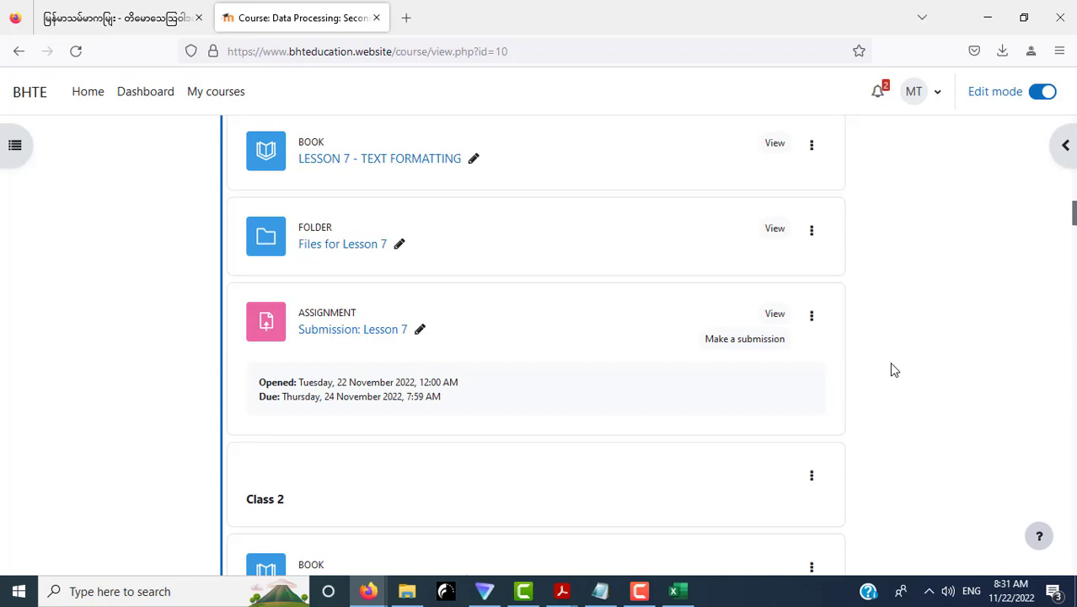
pyautogui.click(379, 167)
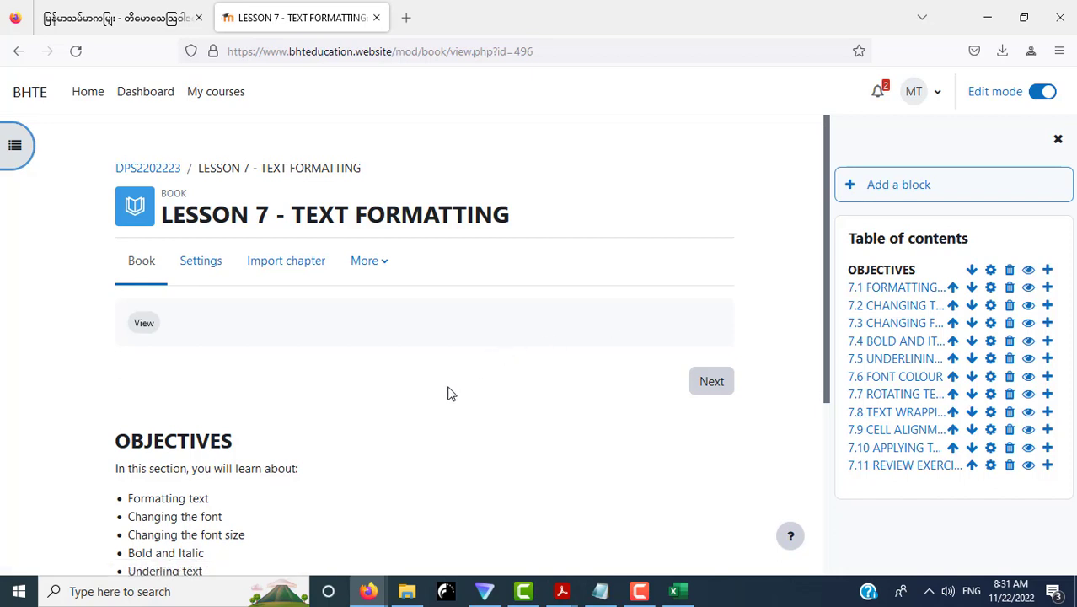
pyautogui.scroll(-3, 449, 394)
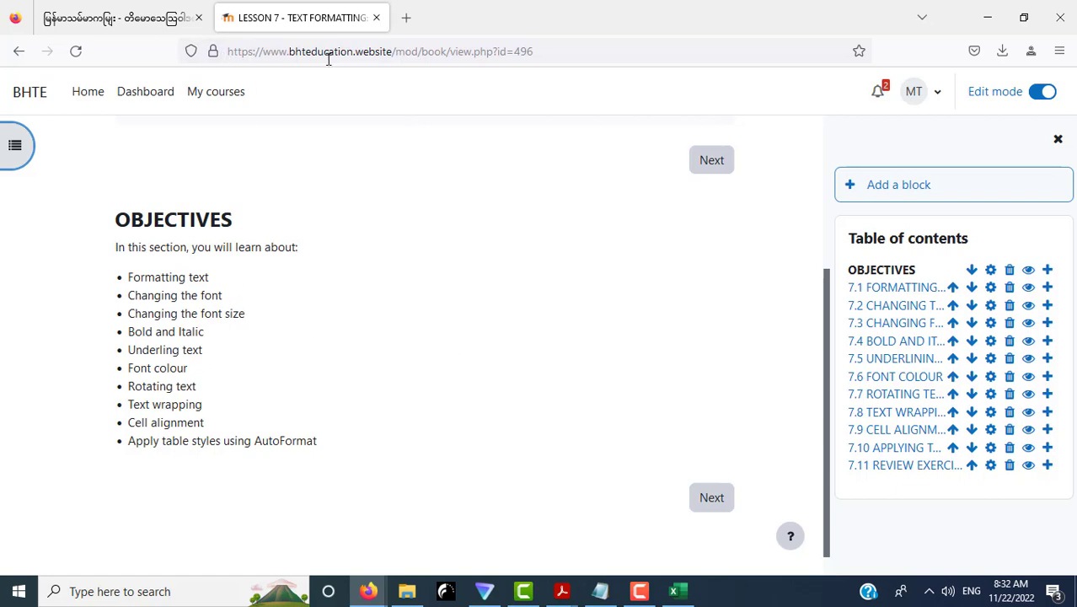
pyautogui.click(273, 56)
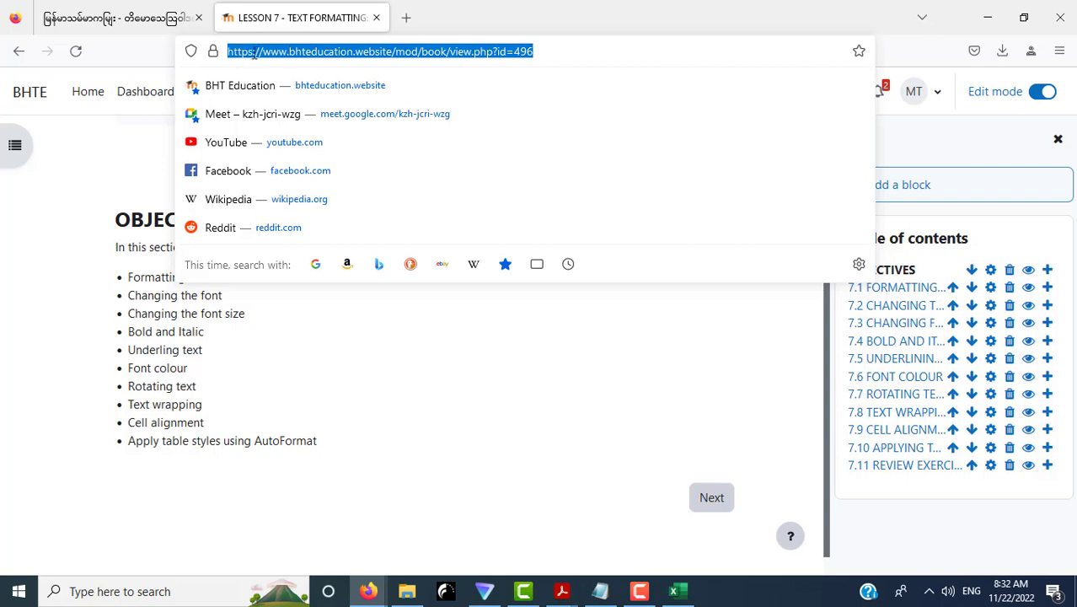
pyautogui.click(525, 372)
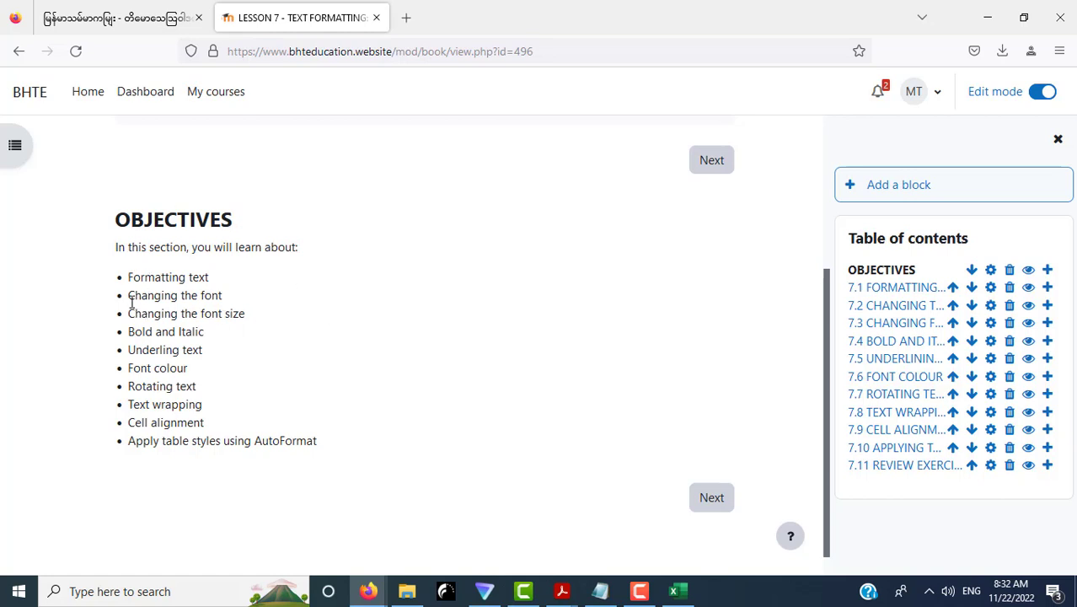
pyautogui.scroll(-1, 319, 321)
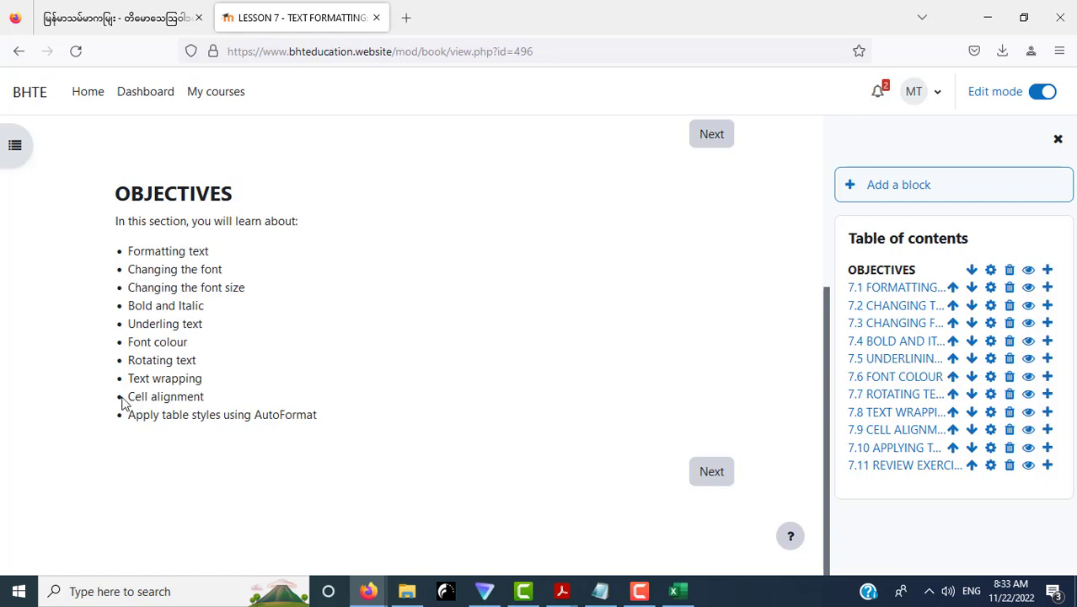
# Step: Clear the highlighted Cell alignment objective and advance the book to chapter 7.1 Formatting Text
pyautogui.moveTo(131, 396); pyautogui.dragTo(205, 398)
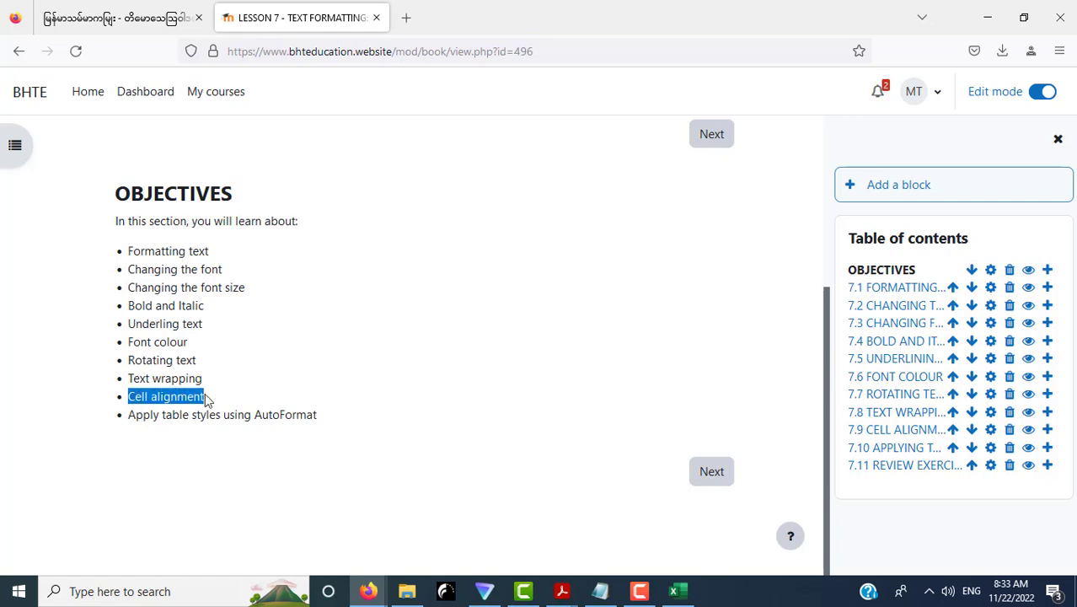
pyautogui.click(250, 401)
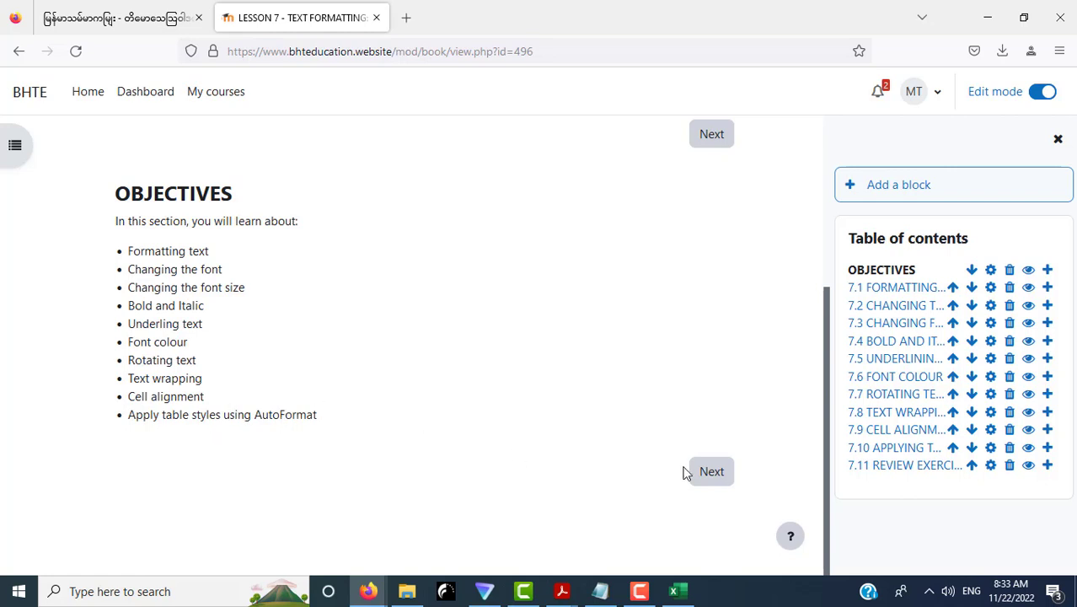
pyautogui.click(713, 478)
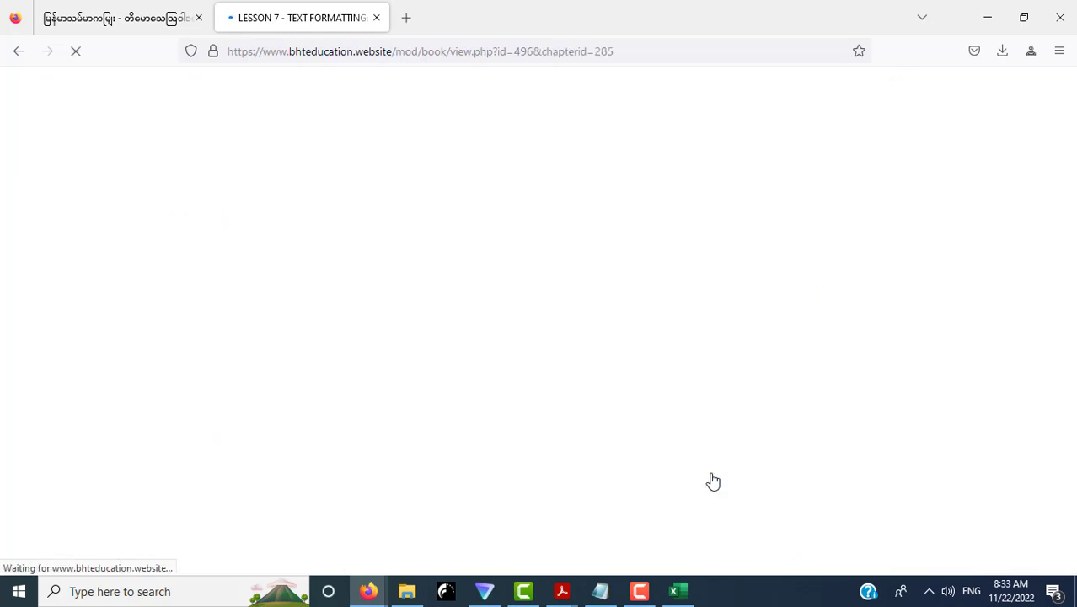
# Step: Open the Files for Lesson 7 folder from the course page, then return to the Lesson 7 book
pyautogui.rightClick(275, 28)
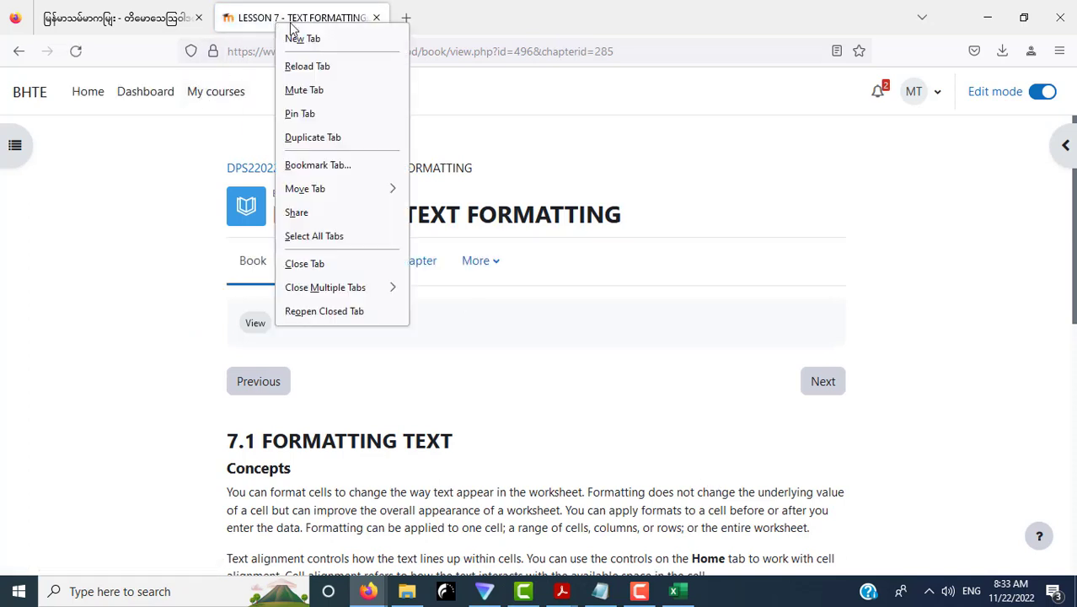
pyautogui.press('Escape')
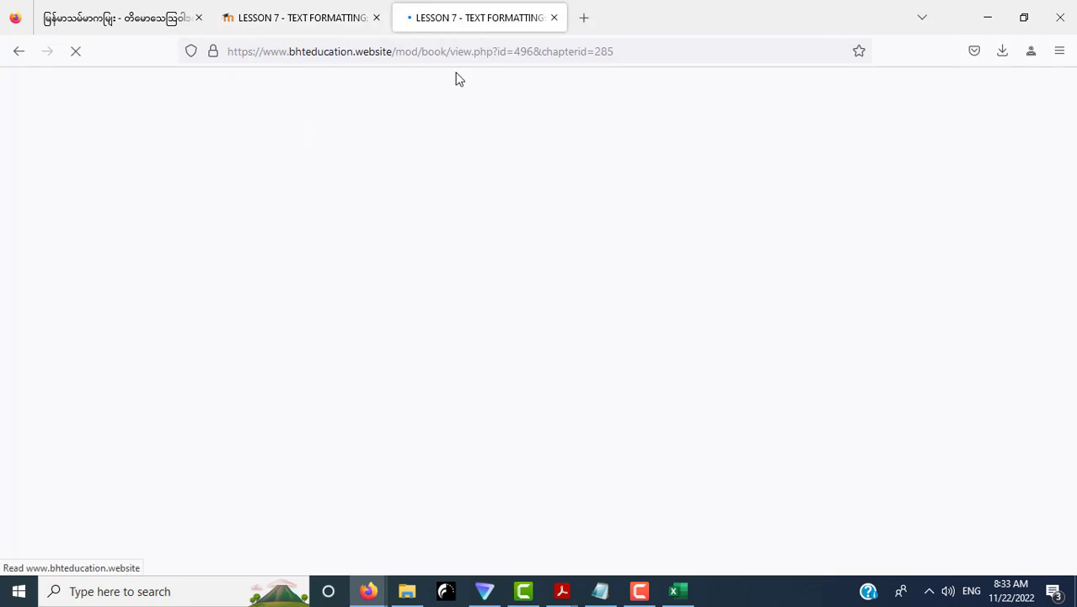
pyautogui.click(258, 172)
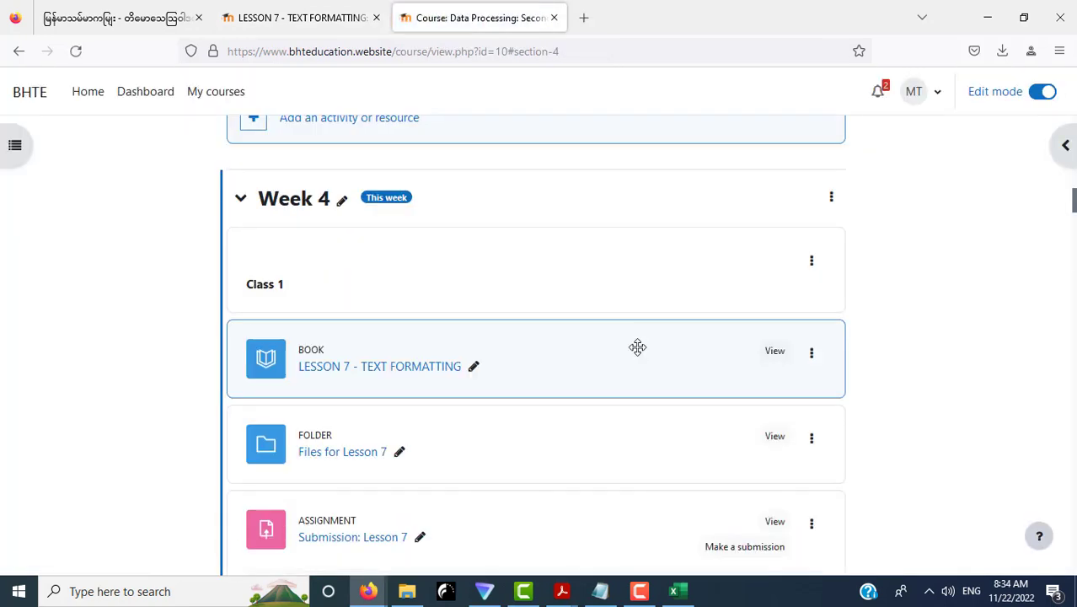
pyautogui.scroll(-3, 356, 312)
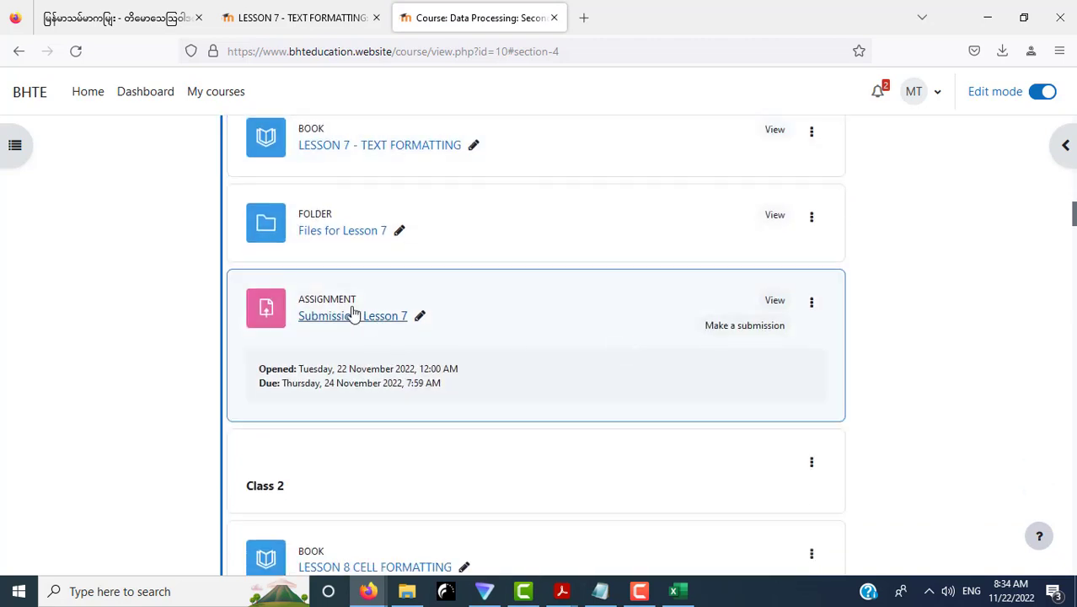
pyautogui.click(340, 236)
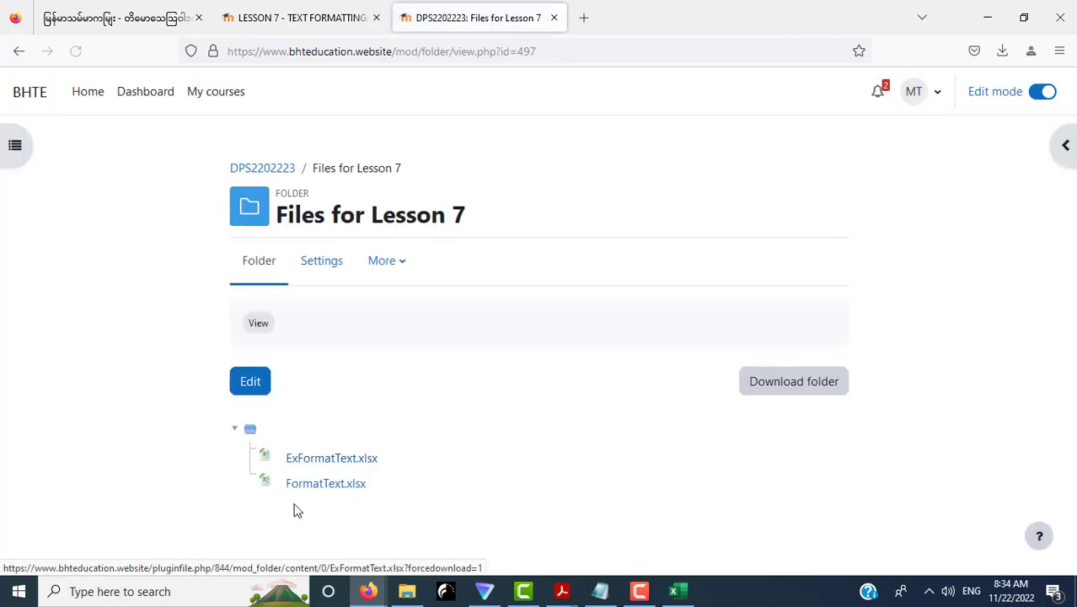
pyautogui.click(299, 18)
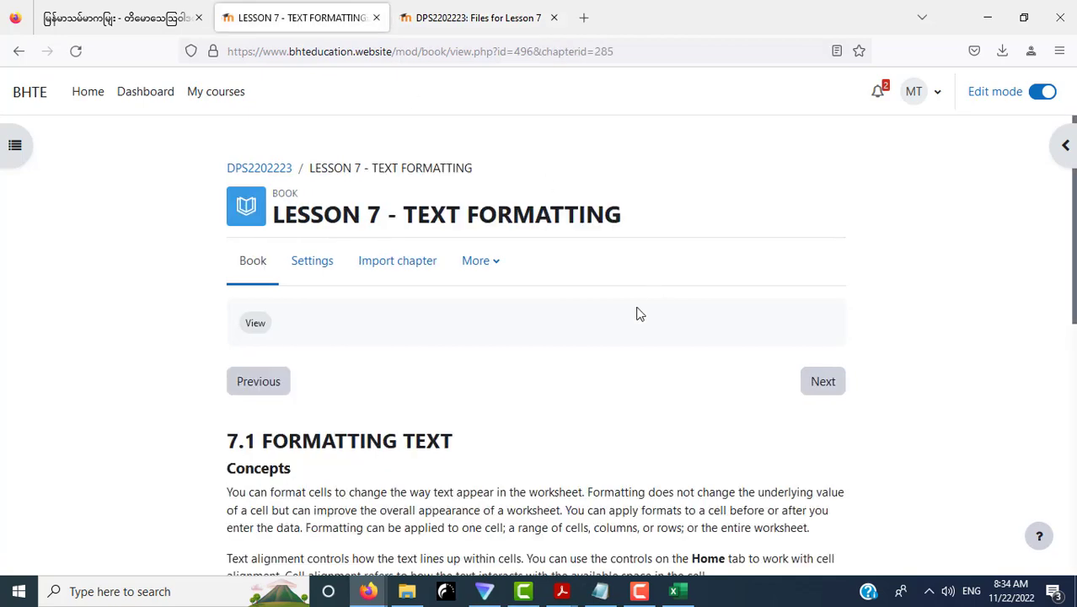
# Step: Scroll through chapter 7.1 down to the Infinity Trading Inc. Sales Report formatted worksheet example
pyautogui.scroll(-4, 643, 314)
pyautogui.scroll(1, 666, 310)
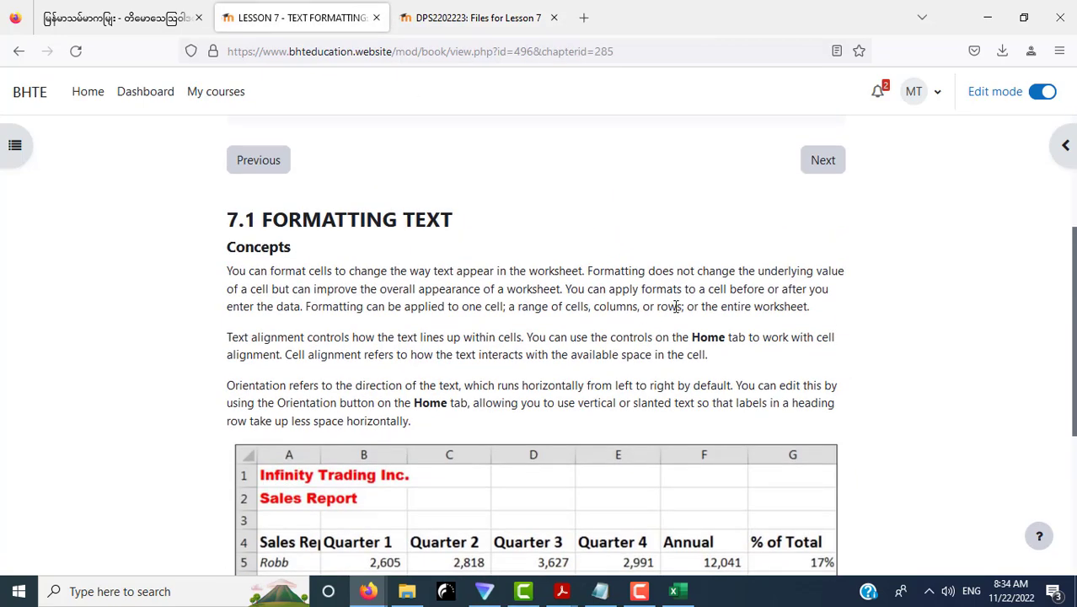
pyautogui.scroll(-1, 930, 300)
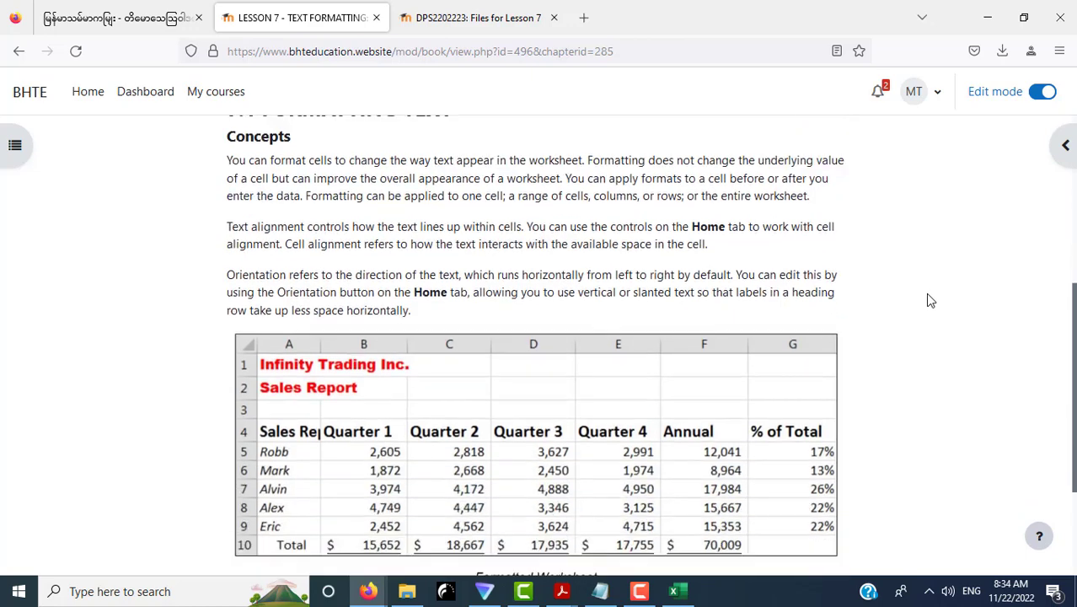
pyautogui.scroll(-2, 925, 295)
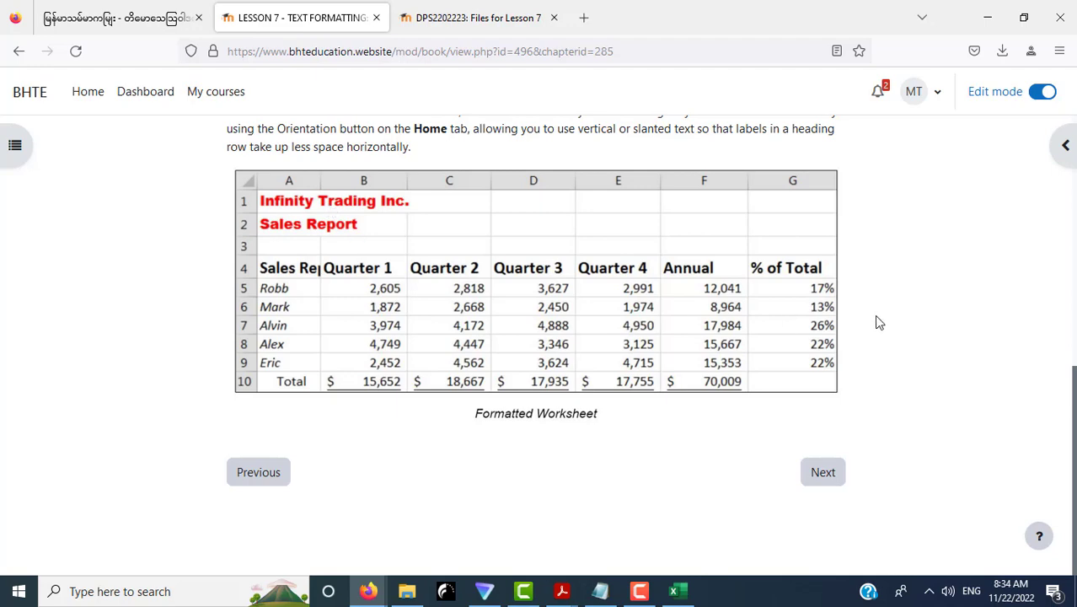
pyautogui.scroll(1, 885, 319)
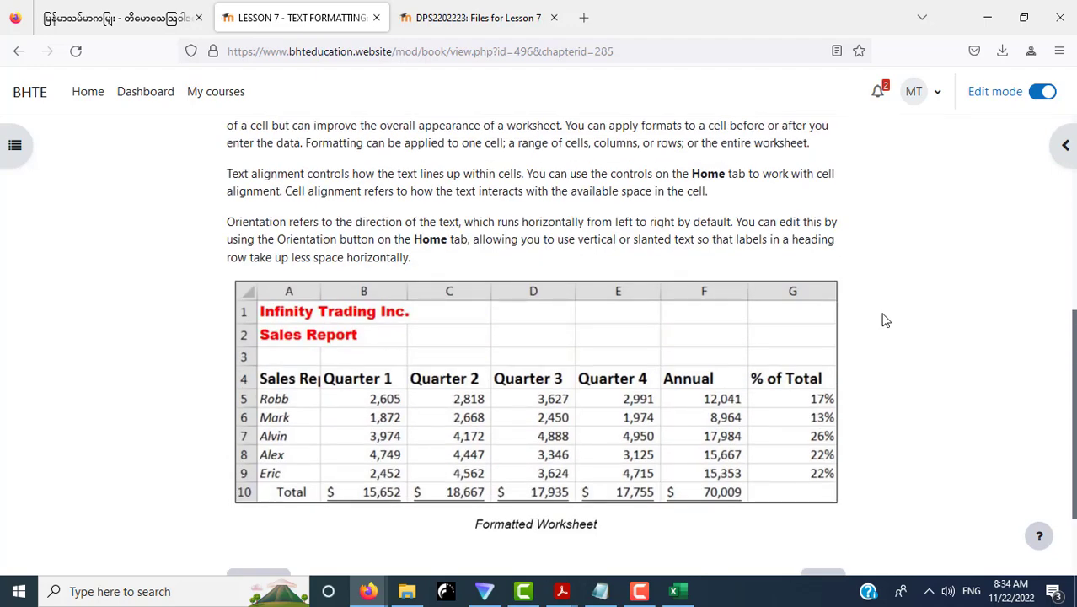
pyautogui.scroll(1, 885, 319)
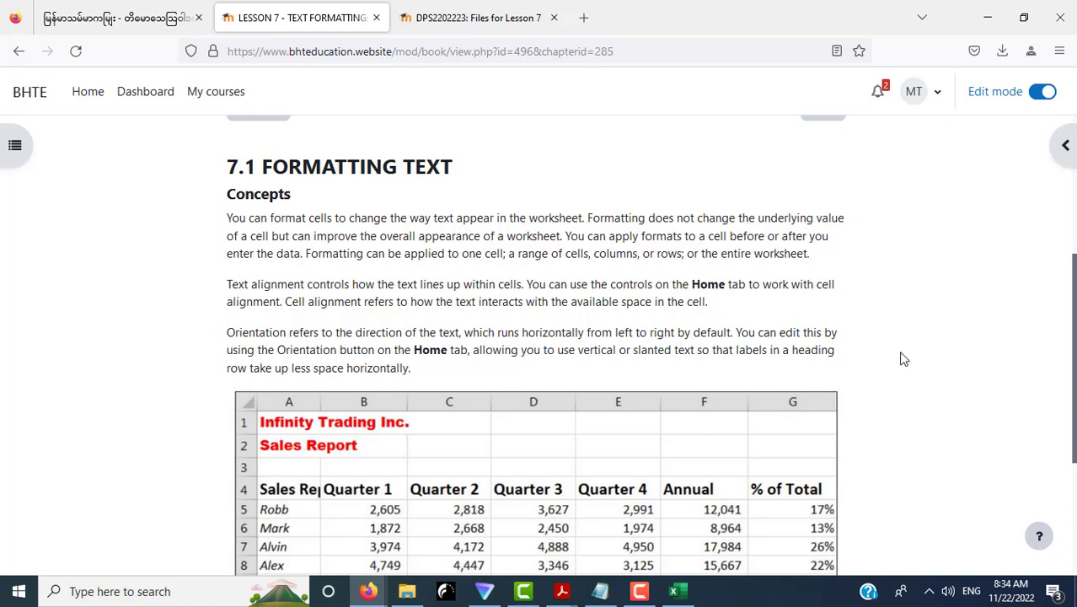
pyautogui.scroll(-3, 903, 359)
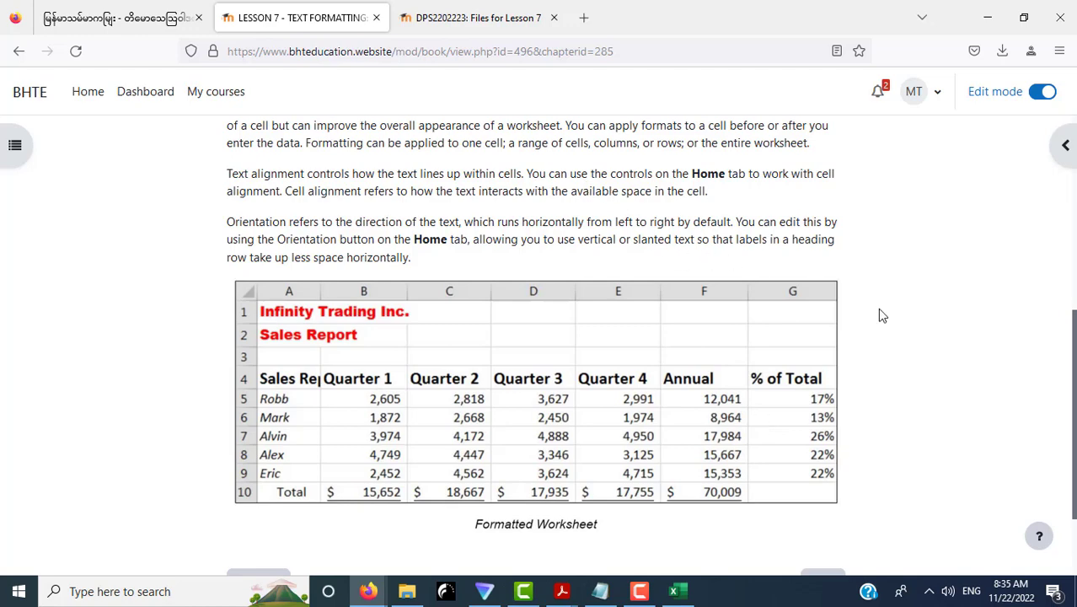
pyautogui.scroll(2, 879, 309)
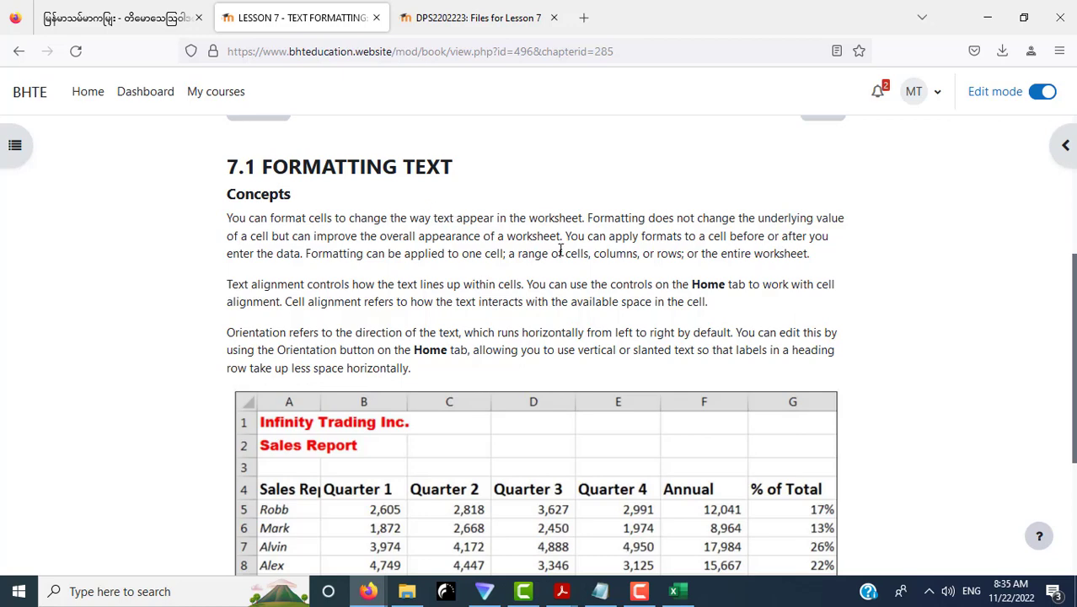
pyautogui.scroll(-2, 560, 250)
pyautogui.scroll(-2, 559, 245)
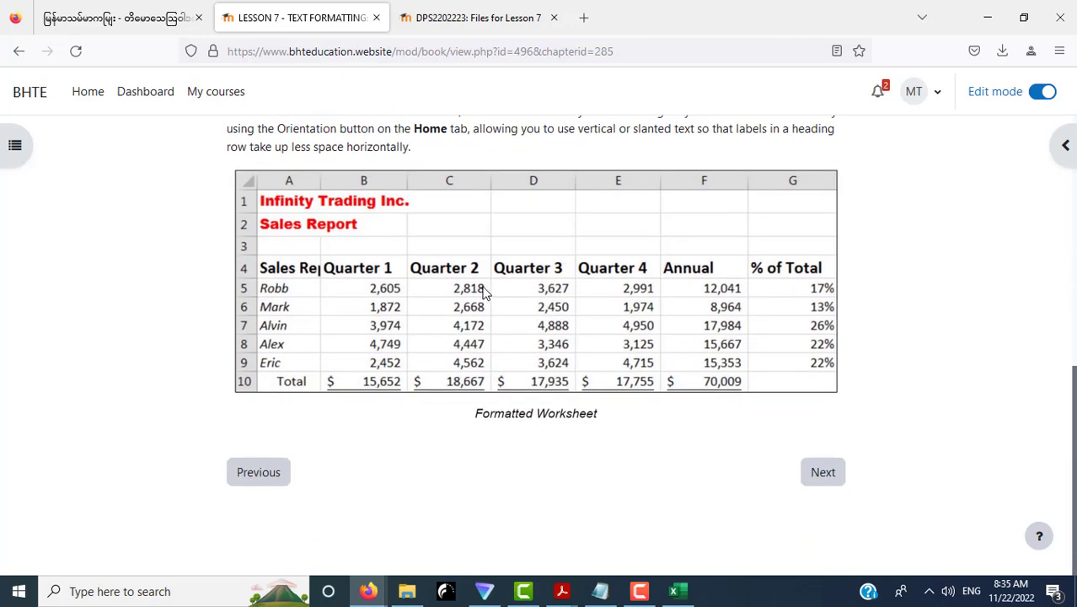
# Step: Open chapter 7.2 Changing the Font and read its Calibri-to-Arial Black example and Steps table
pyautogui.click(826, 482)
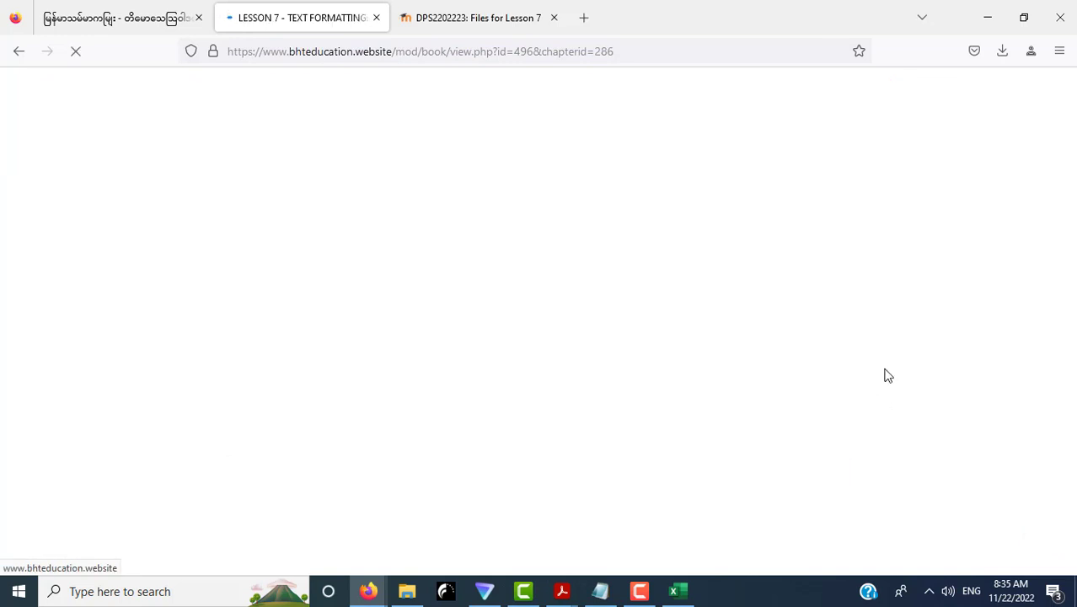
pyautogui.scroll(-3, 922, 369)
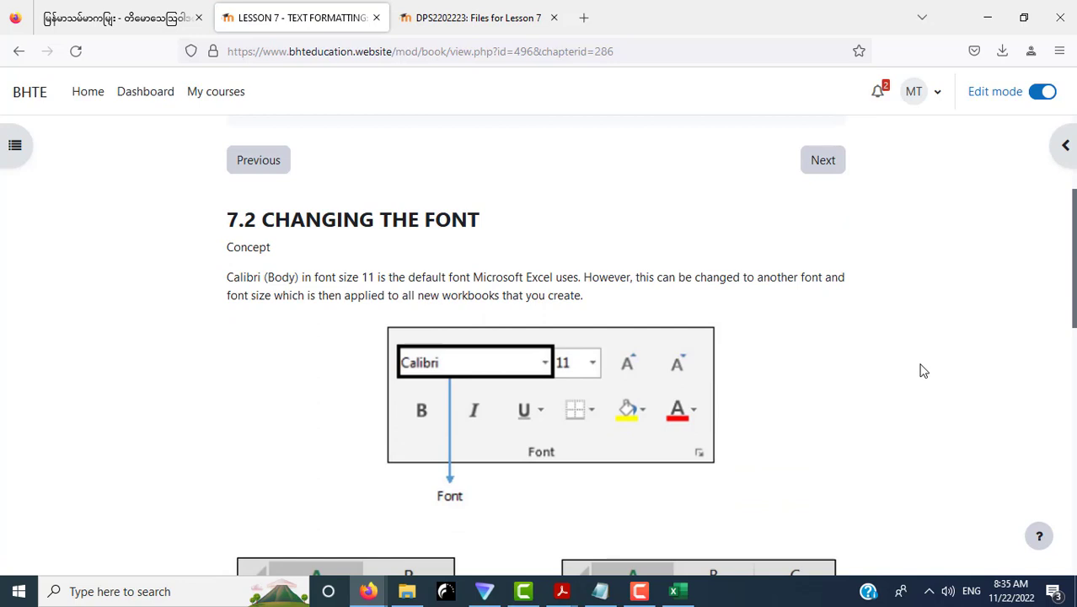
pyautogui.scroll(-3, 922, 369)
pyautogui.scroll(-2, 922, 370)
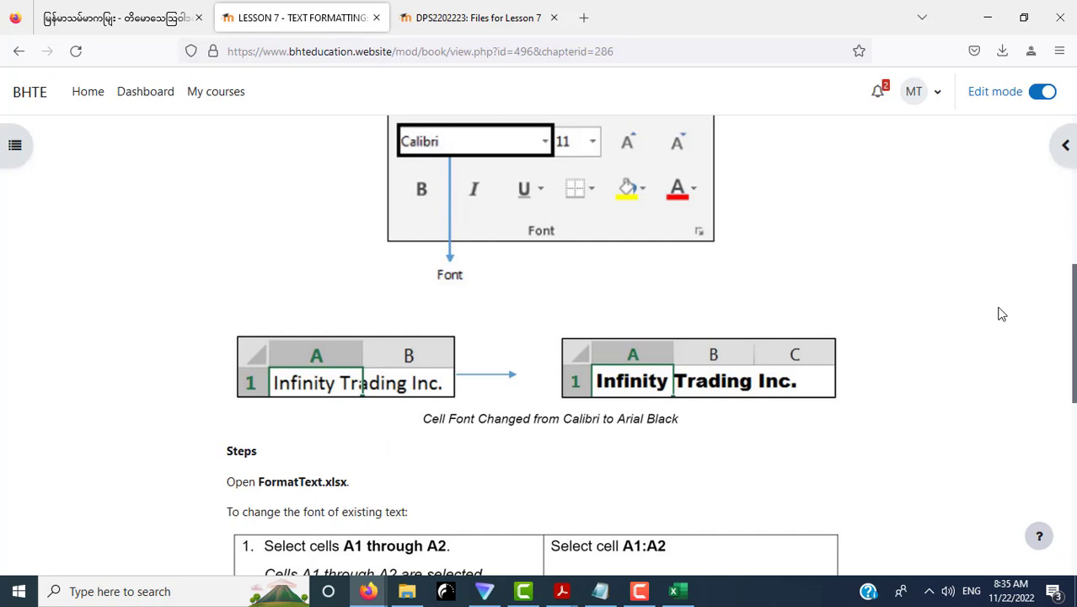
pyautogui.scroll(-3, 1001, 313)
pyautogui.scroll(2, 1001, 314)
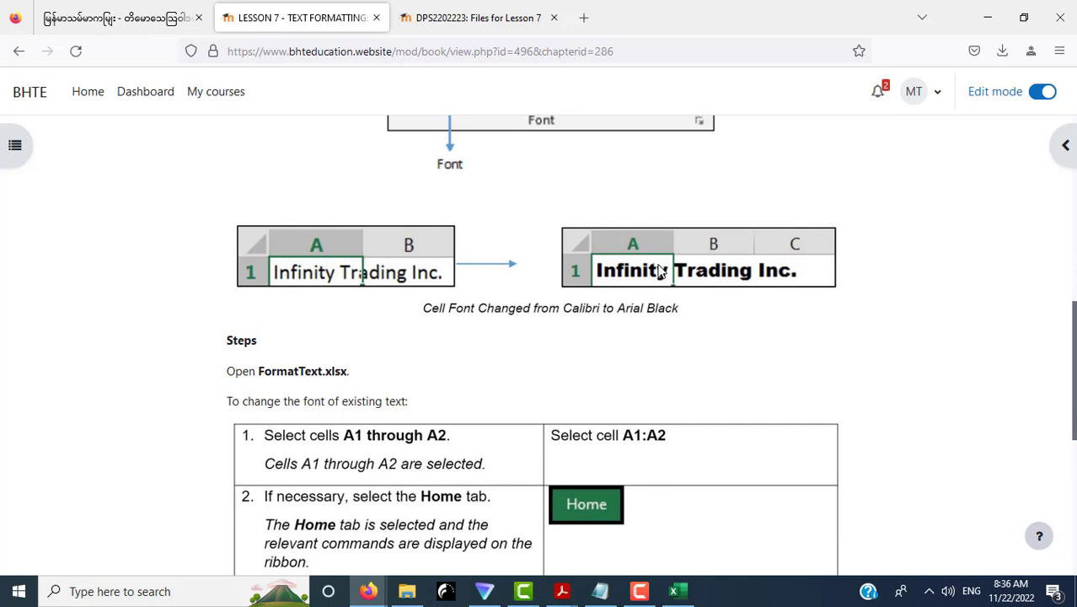
pyautogui.scroll(3, 661, 269)
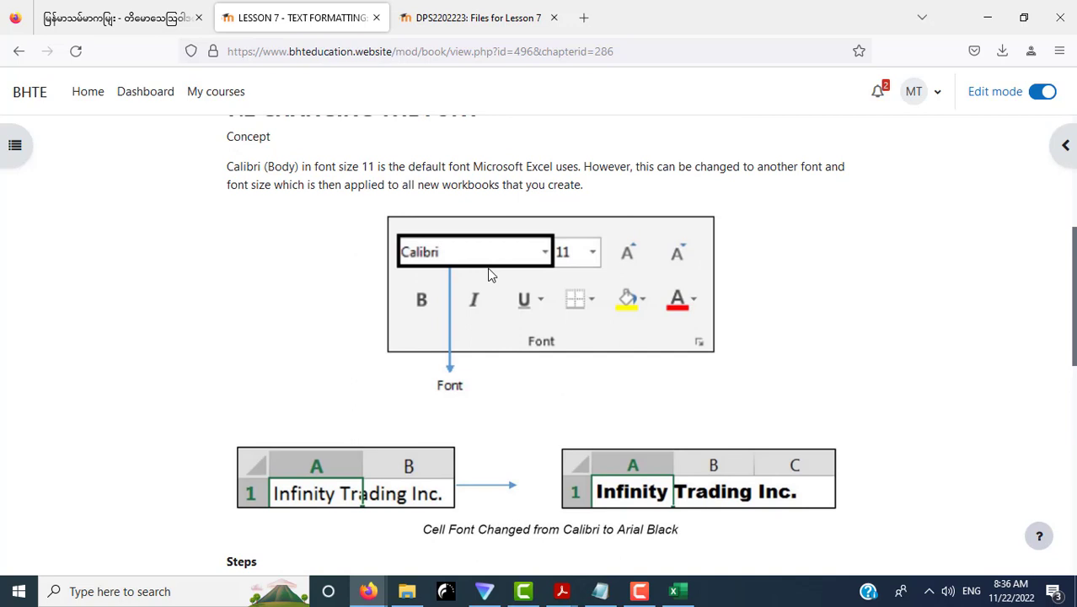
pyautogui.scroll(-3, 568, 329)
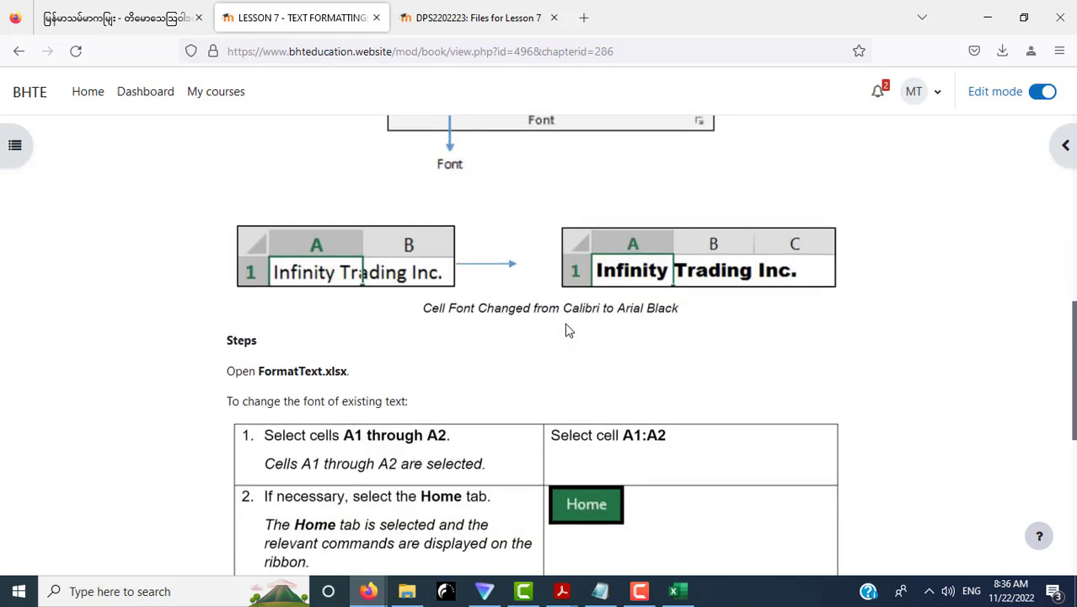
# Step: Download FormatText.xlsx from the Files for Lesson 7 folder and open it
pyautogui.click(446, 12)
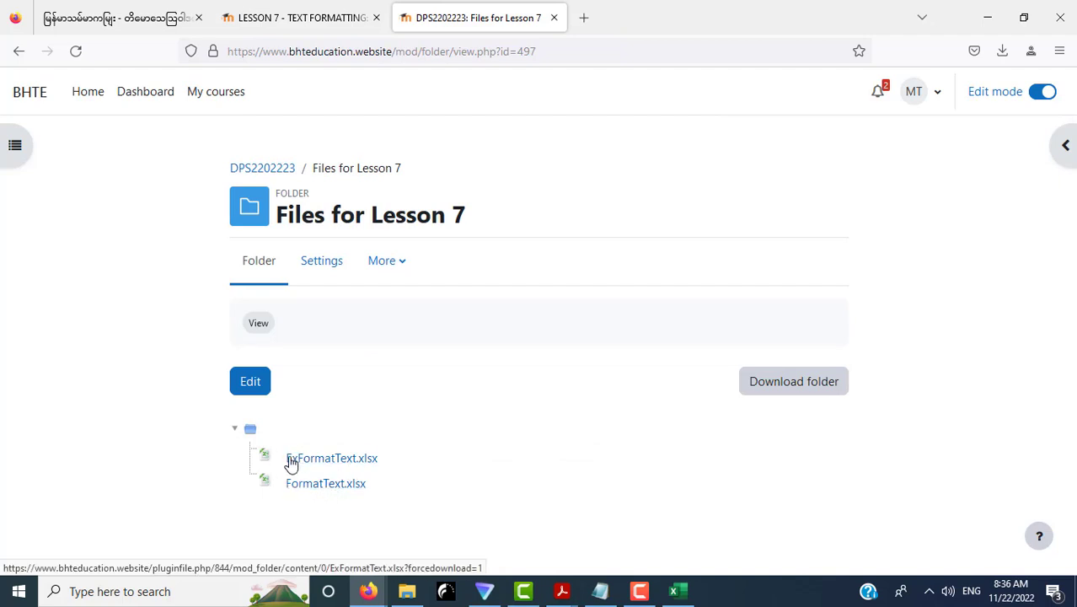
pyautogui.click(323, 486)
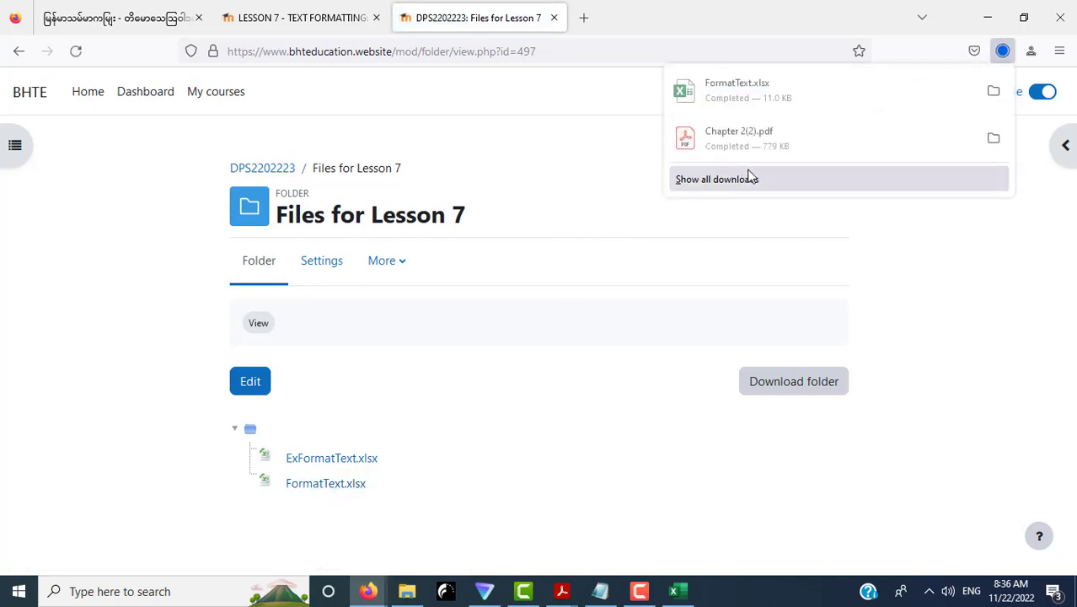
pyautogui.click(798, 103)
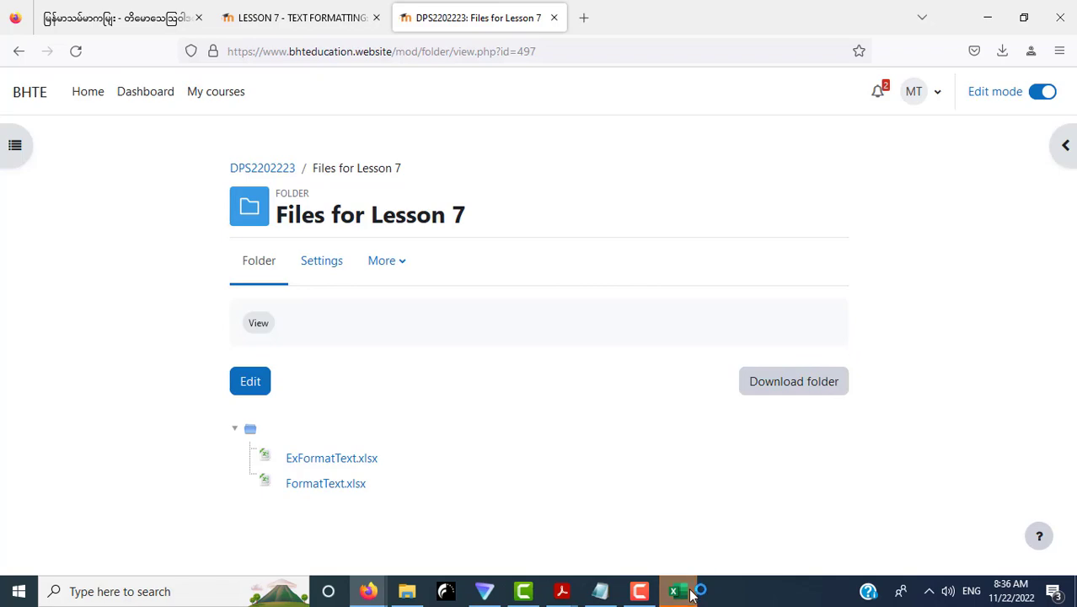
# Step: Read the Changing the Font chapter's four steps, ending with selecting Arial Black
pyautogui.click(327, 20)
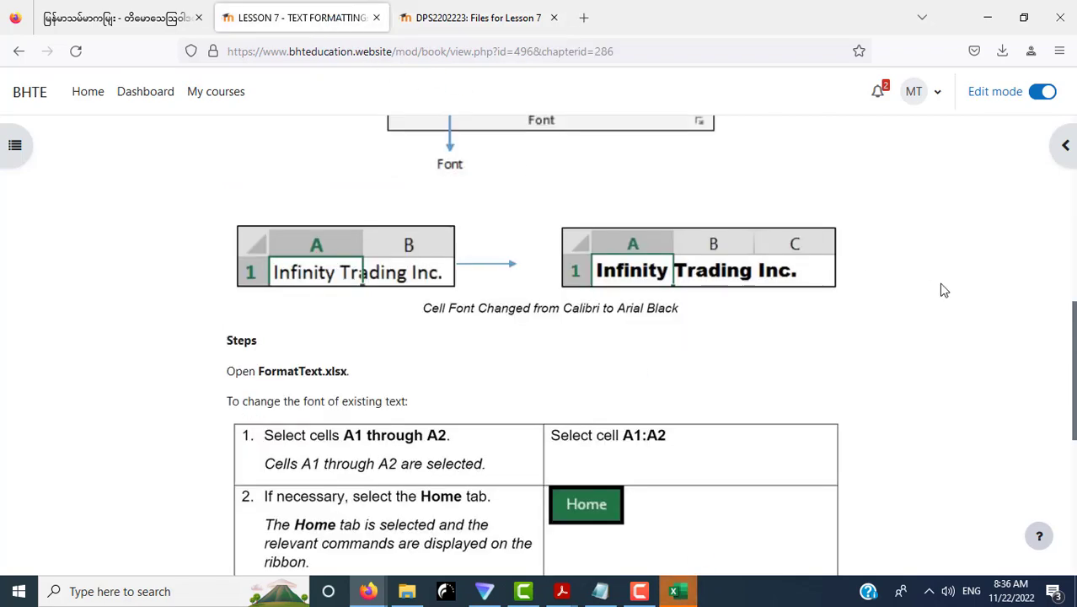
pyautogui.scroll(-2, 942, 289)
pyautogui.scroll(-3, 944, 289)
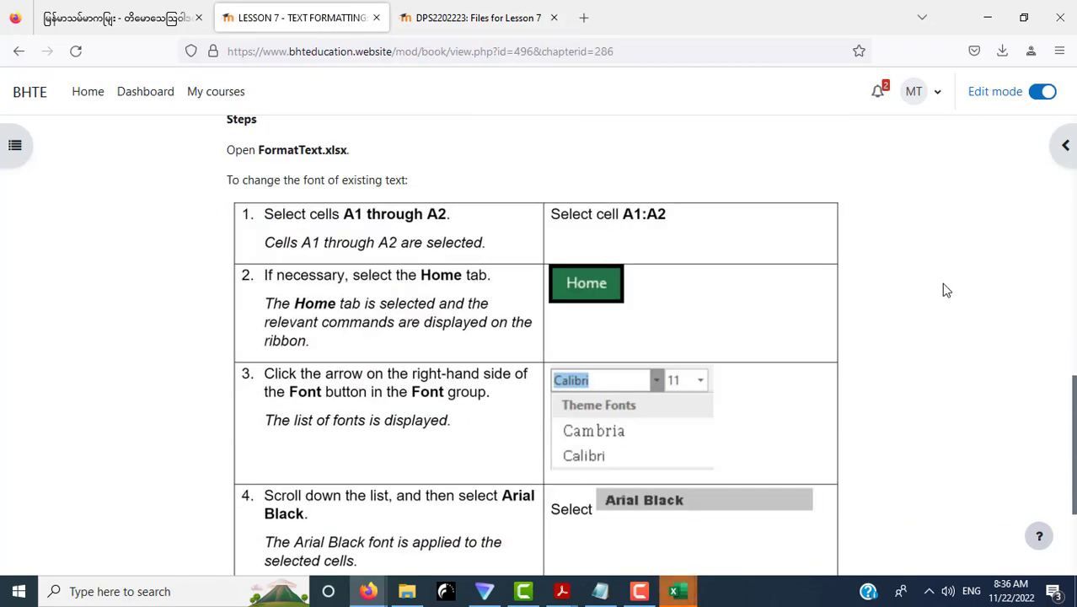
pyautogui.scroll(-3, 942, 289)
pyautogui.scroll(5, 943, 289)
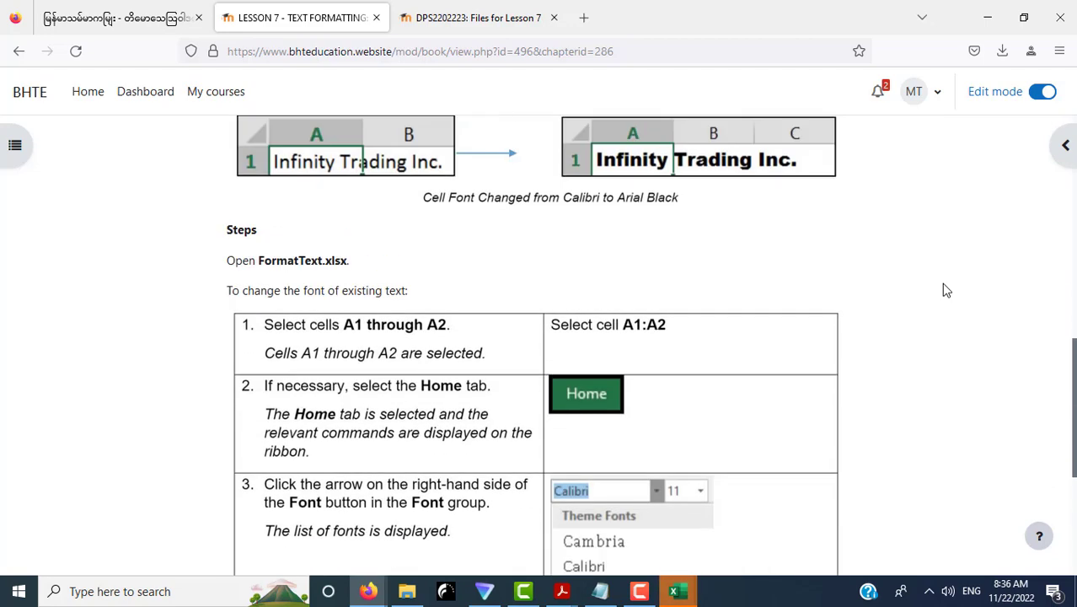
pyautogui.scroll(-3, 944, 289)
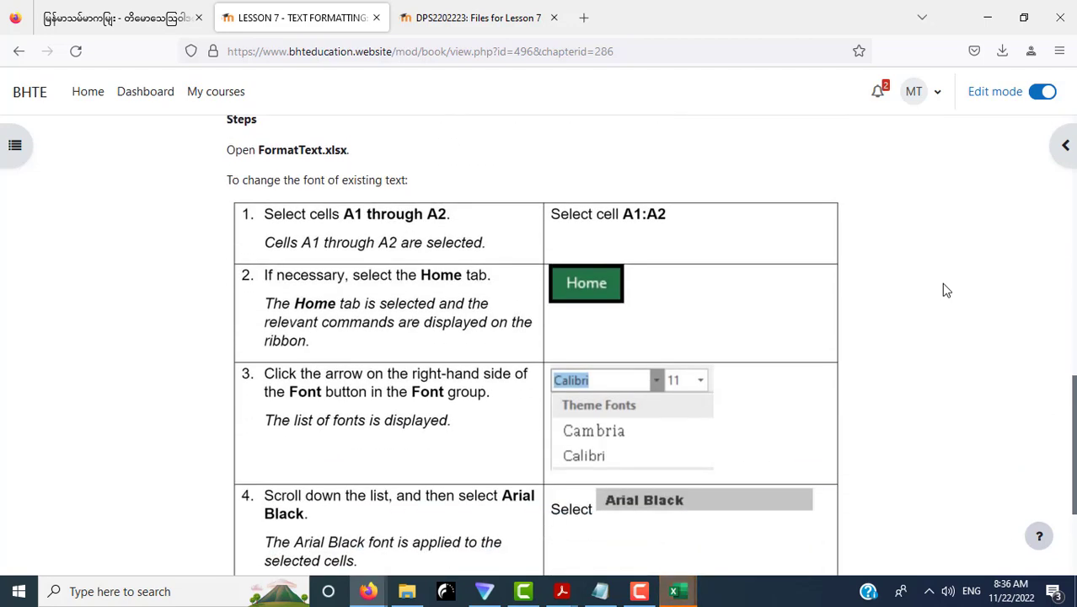
pyautogui.scroll(-4, 944, 289)
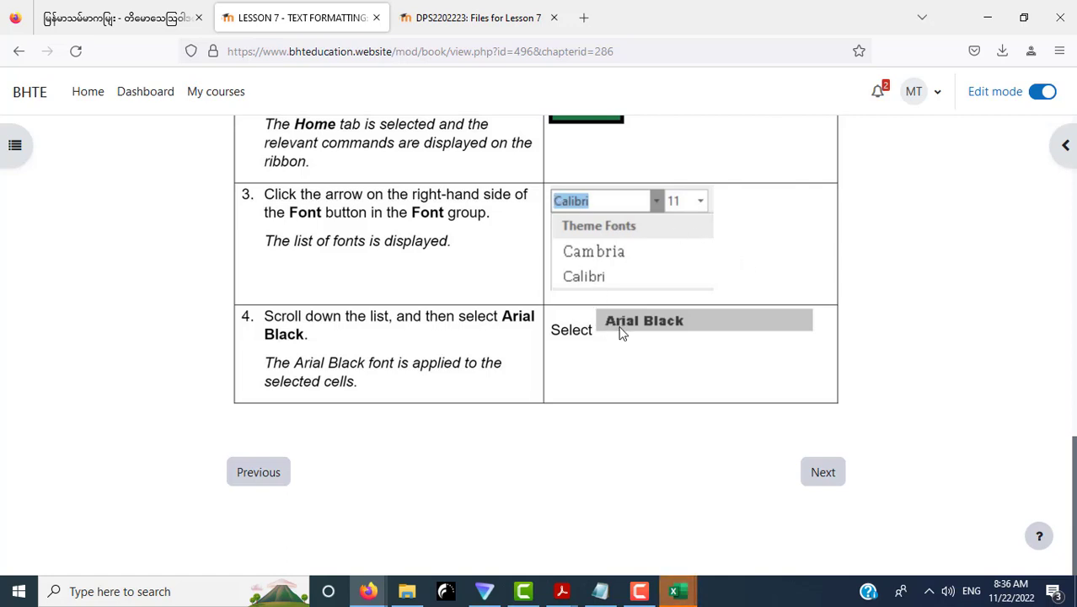
pyautogui.click(679, 595)
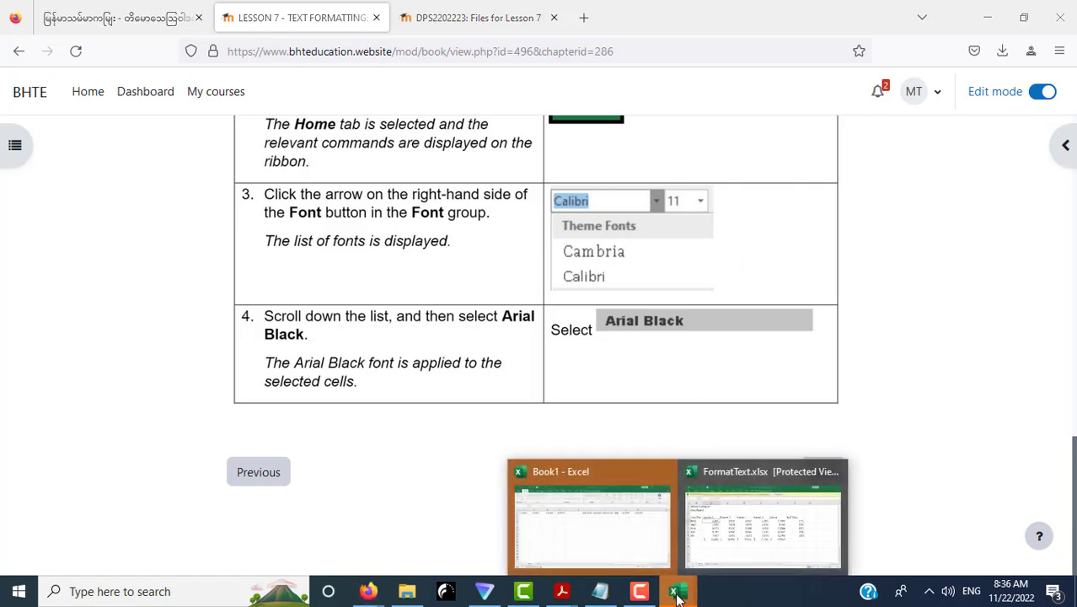
# Step: Close Book1 without saving and enable editing on FormatText.xlsx
pyautogui.click(624, 527)
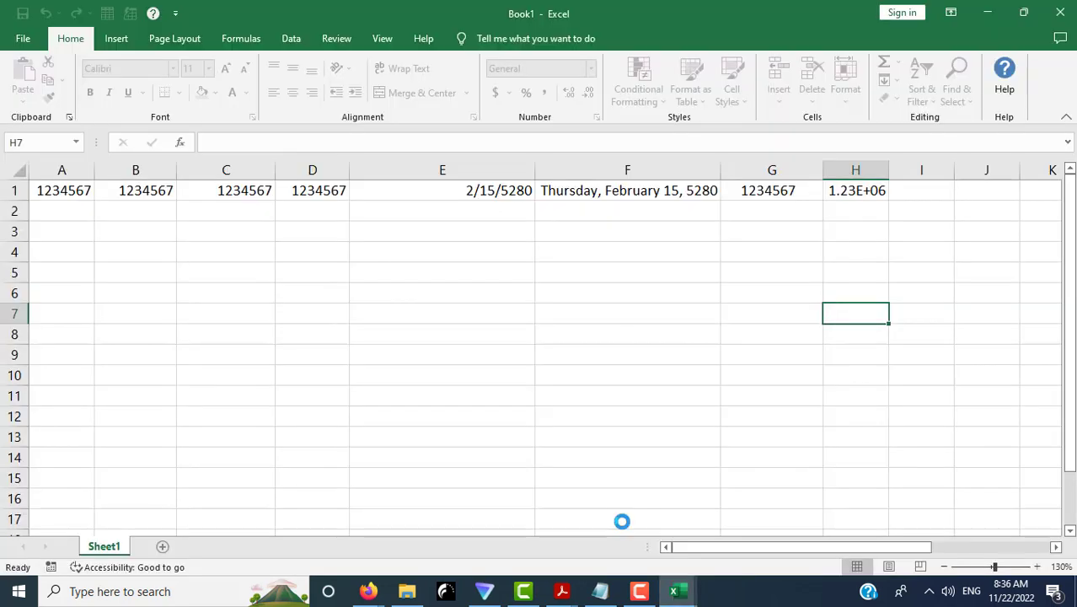
pyautogui.hotkey('alt', 'F4')
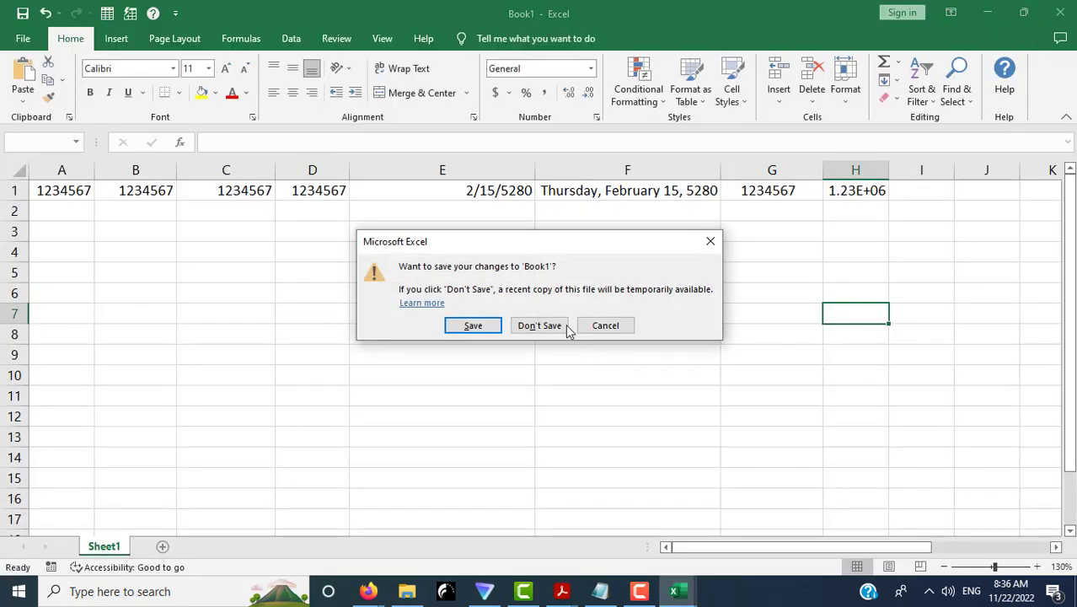
pyautogui.click(556, 328)
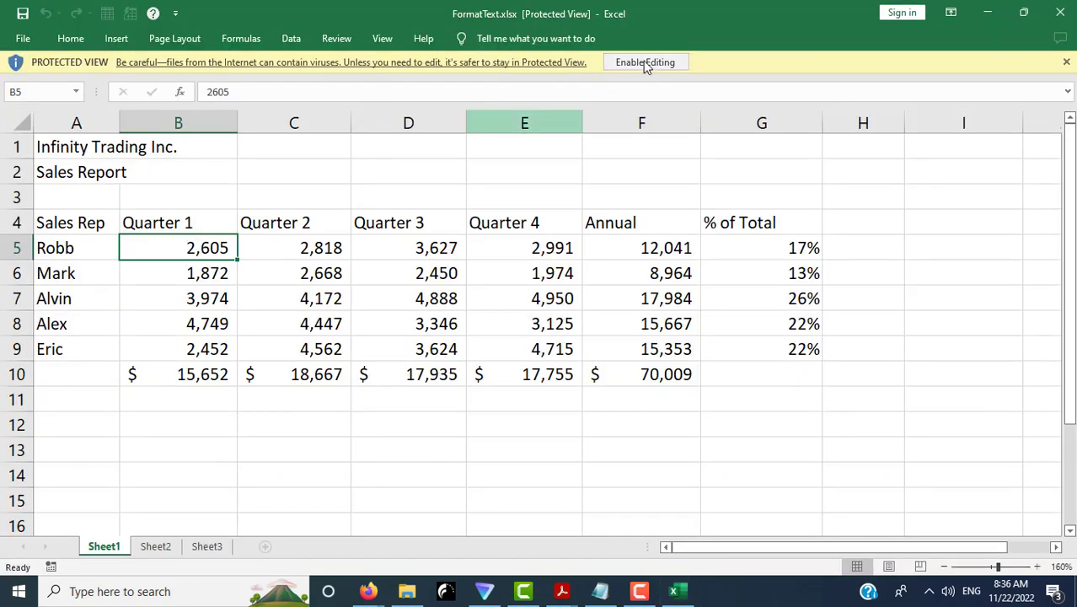
pyautogui.click(645, 62)
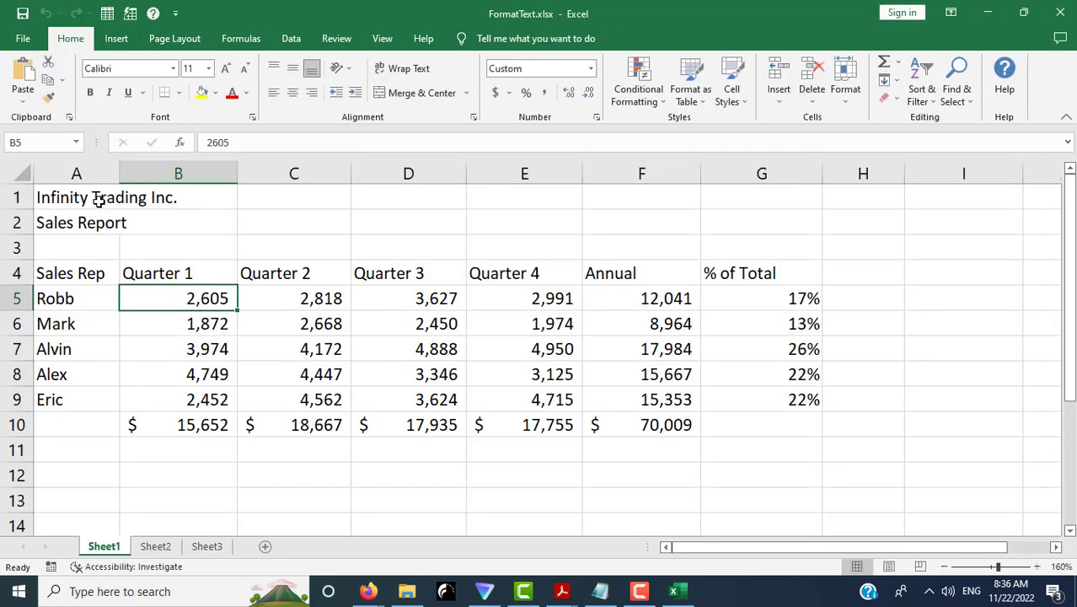
# Step: Select title cells A1:A2 and apply the Arial Black font to them
pyautogui.click(74, 196)
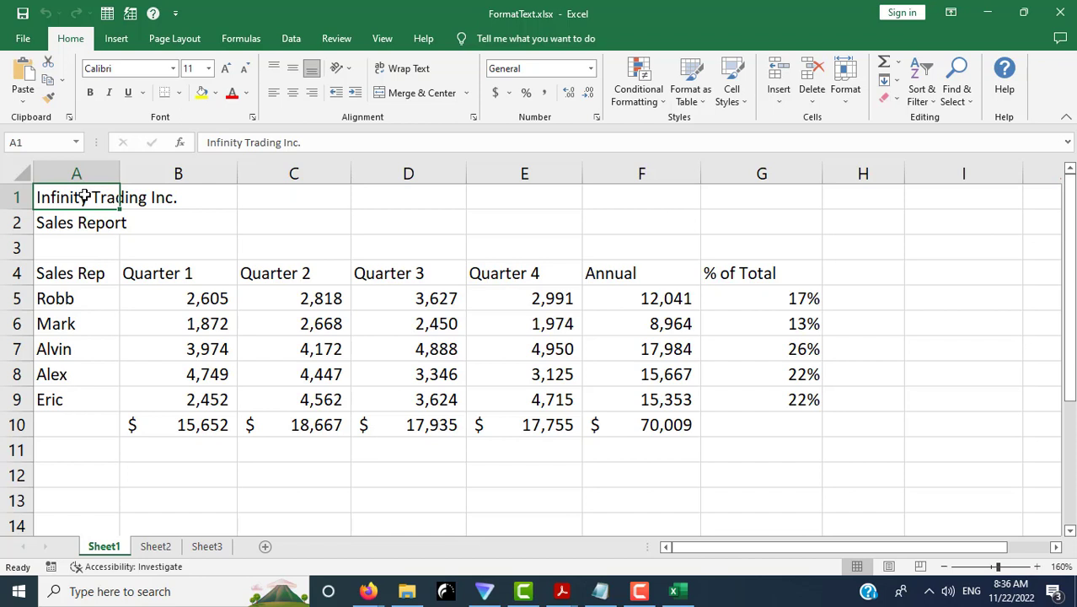
pyautogui.moveTo(84, 196); pyautogui.dragTo(85, 221)
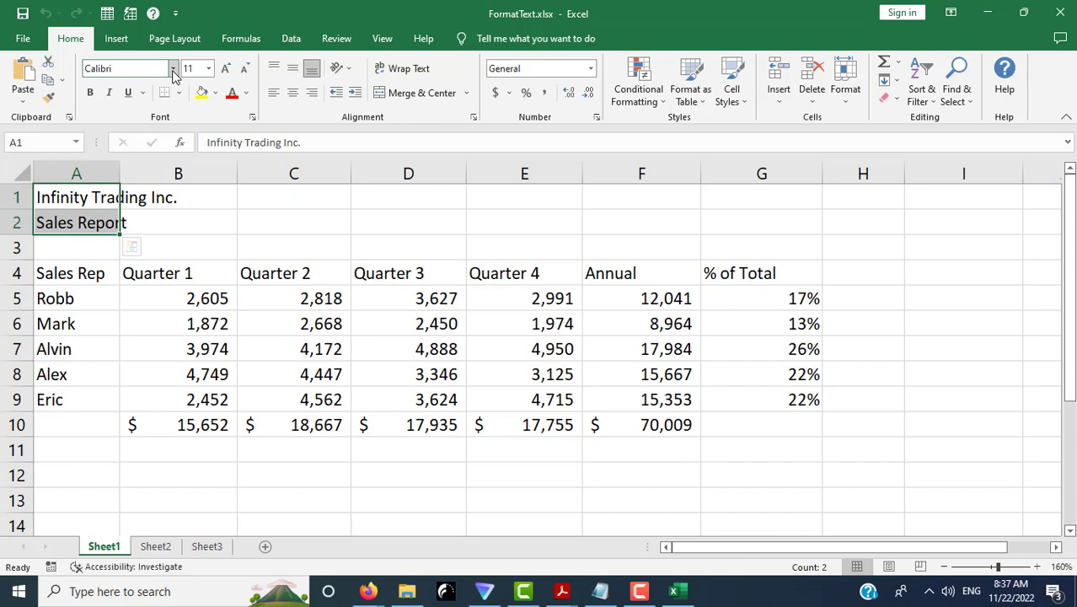
pyautogui.click(174, 72)
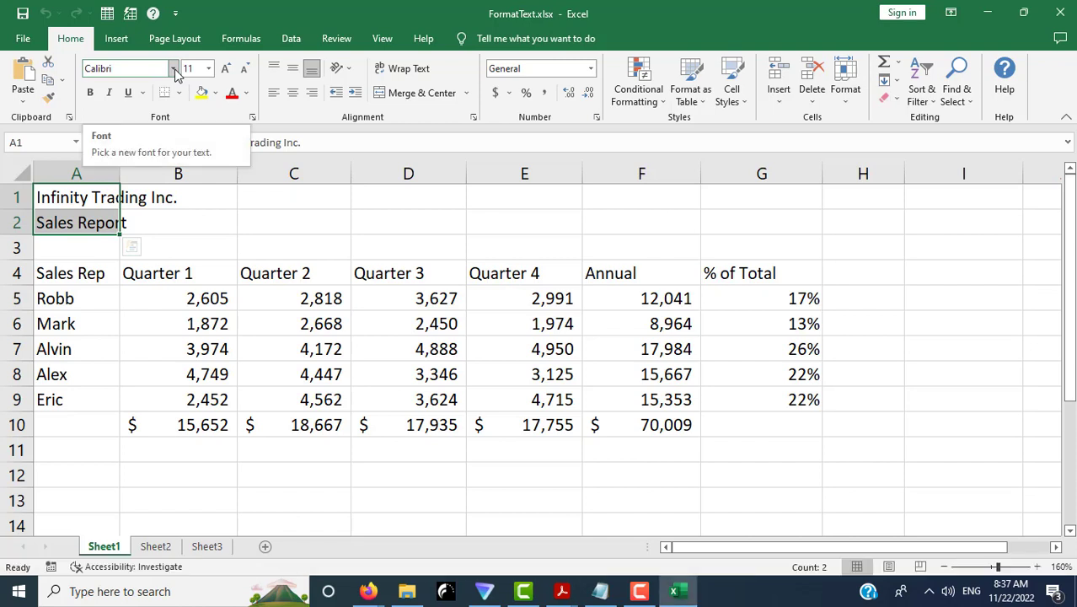
pyautogui.click(174, 70)
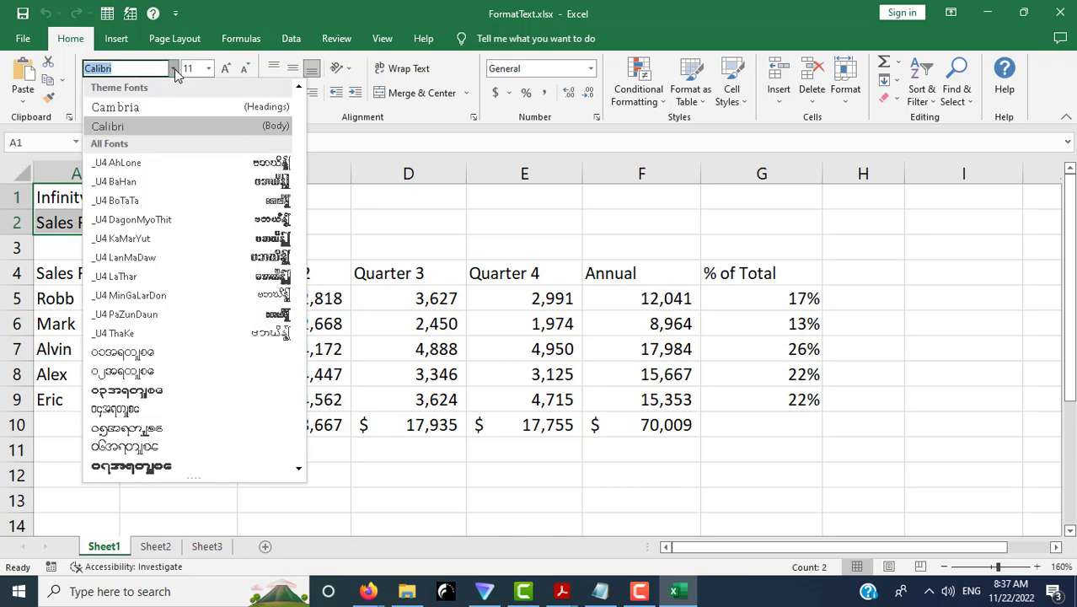
pyautogui.click(300, 392)
pyautogui.click(299, 392)
pyautogui.click(299, 392)
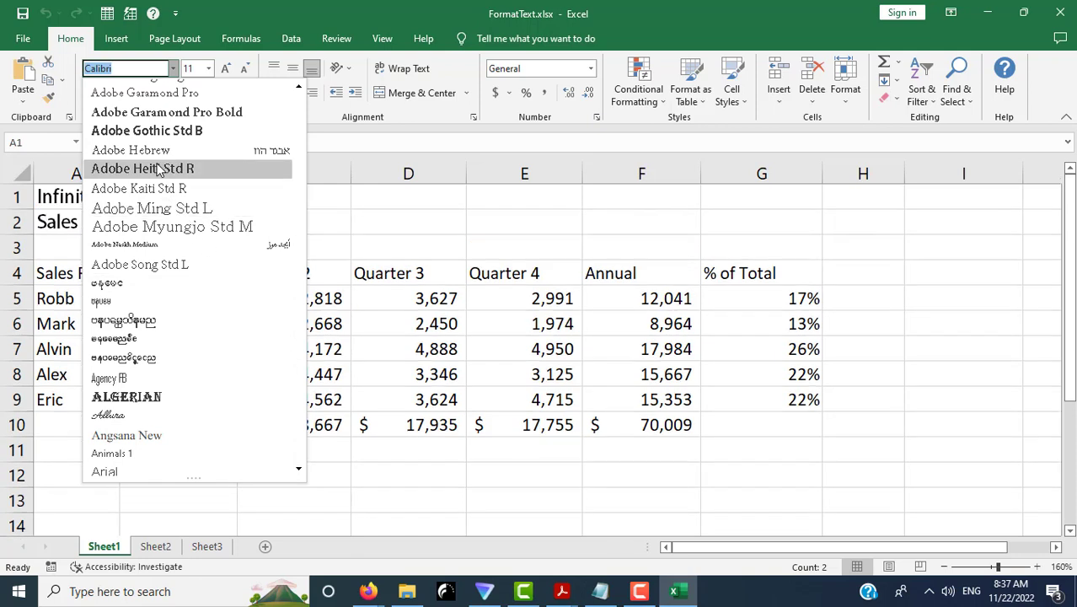
pyautogui.click(301, 429)
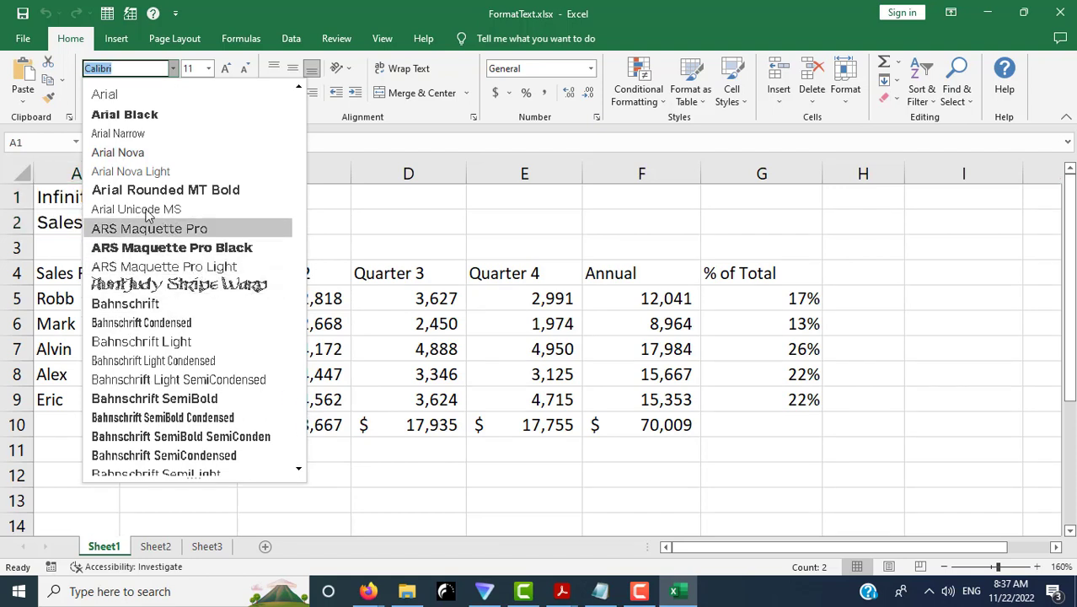
pyautogui.click(127, 115)
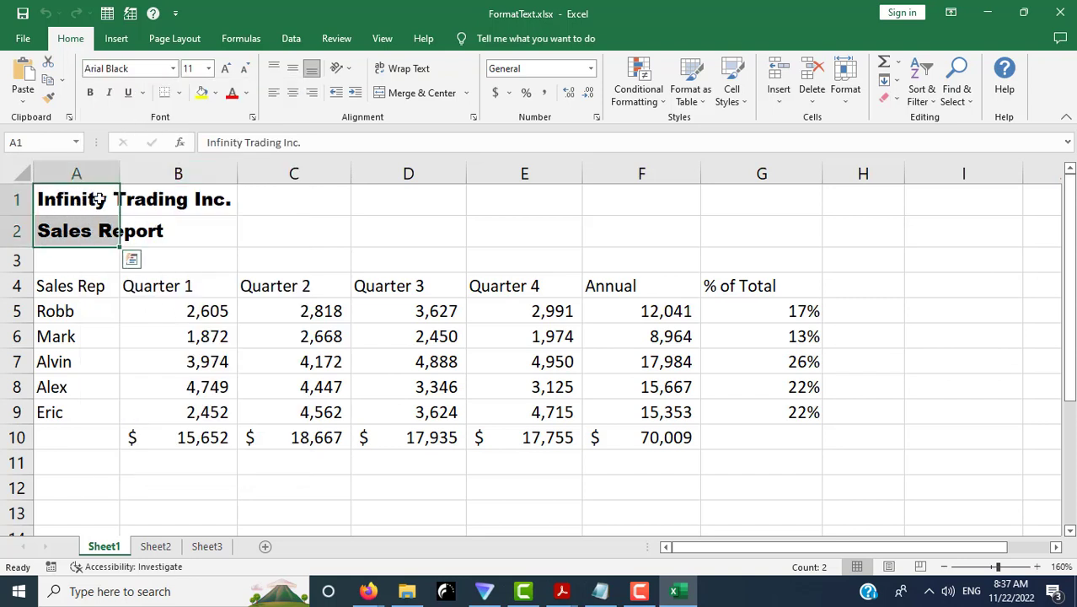
pyautogui.moveTo(369, 590)
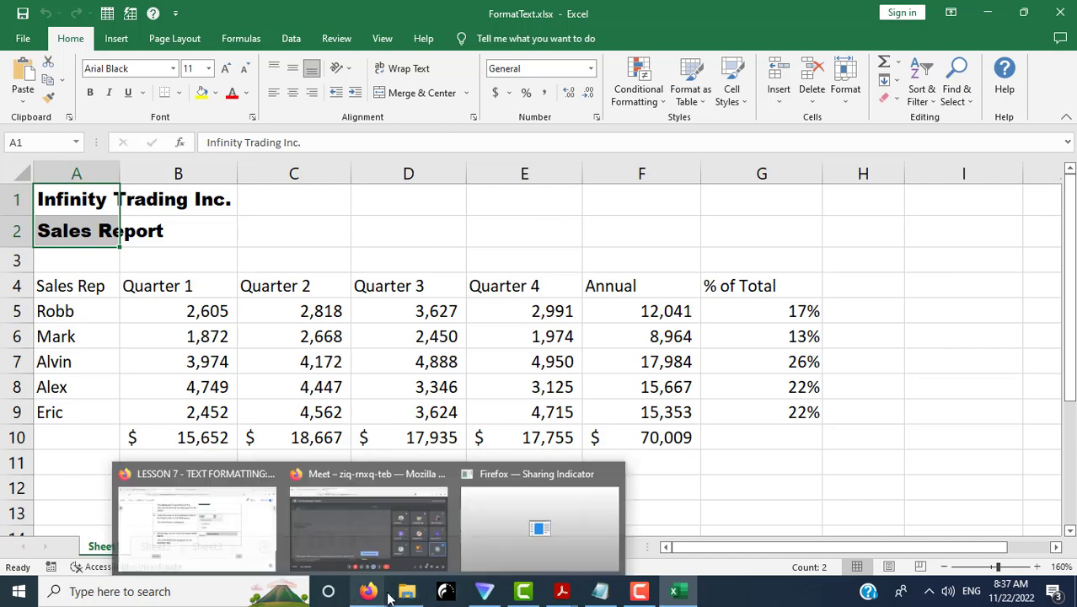
# Step: Open chapter 7.3 Changing Font Size, read its steps for size 14 on A4:G4, then return to Excel
pyautogui.click(235, 543)
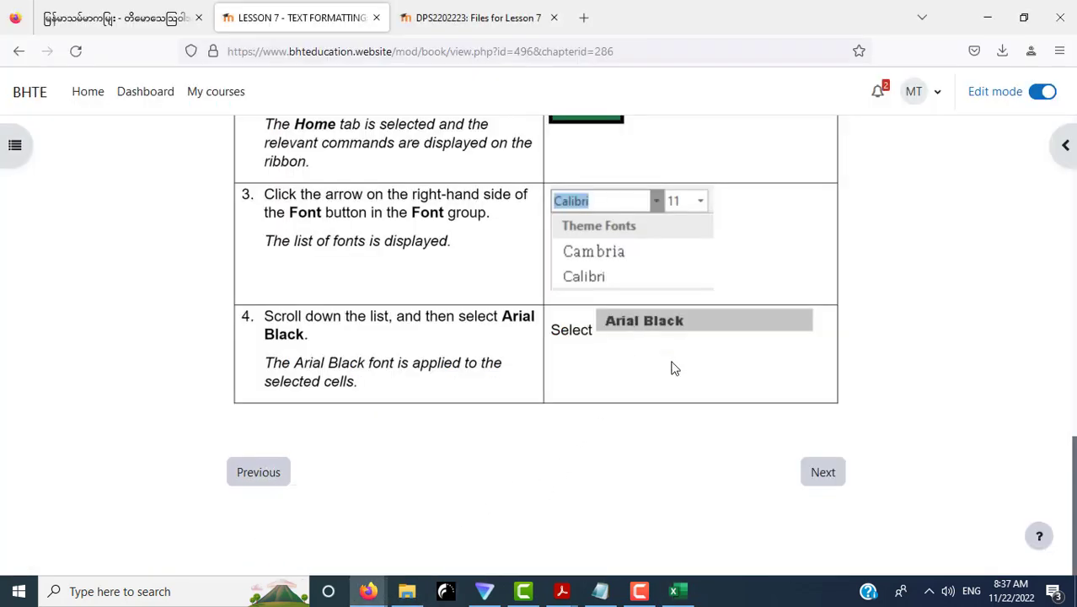
pyautogui.click(679, 591)
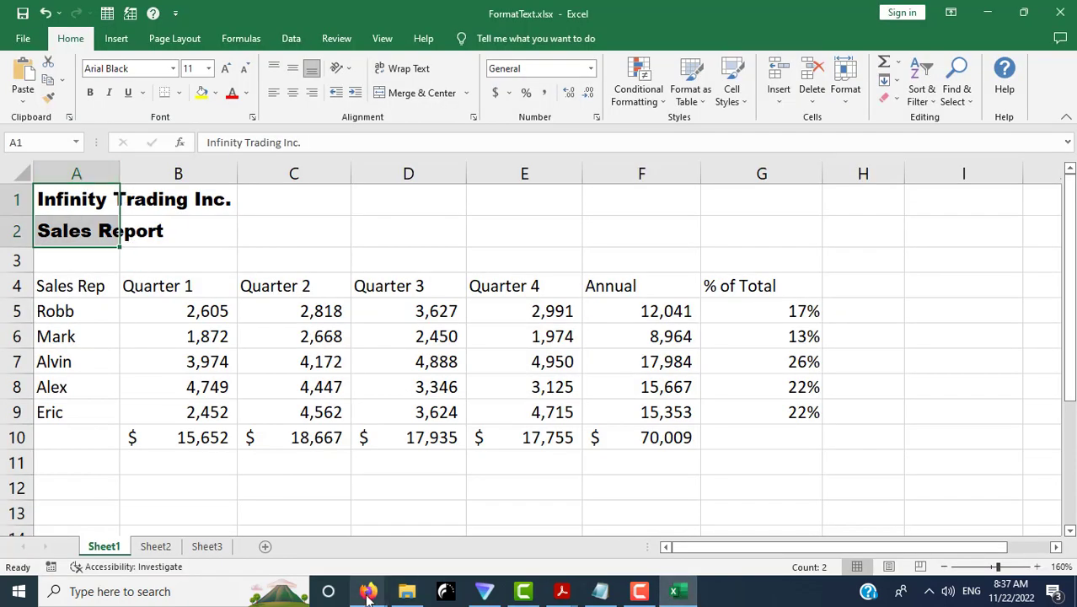
pyautogui.moveTo(368, 591)
pyautogui.click(224, 523)
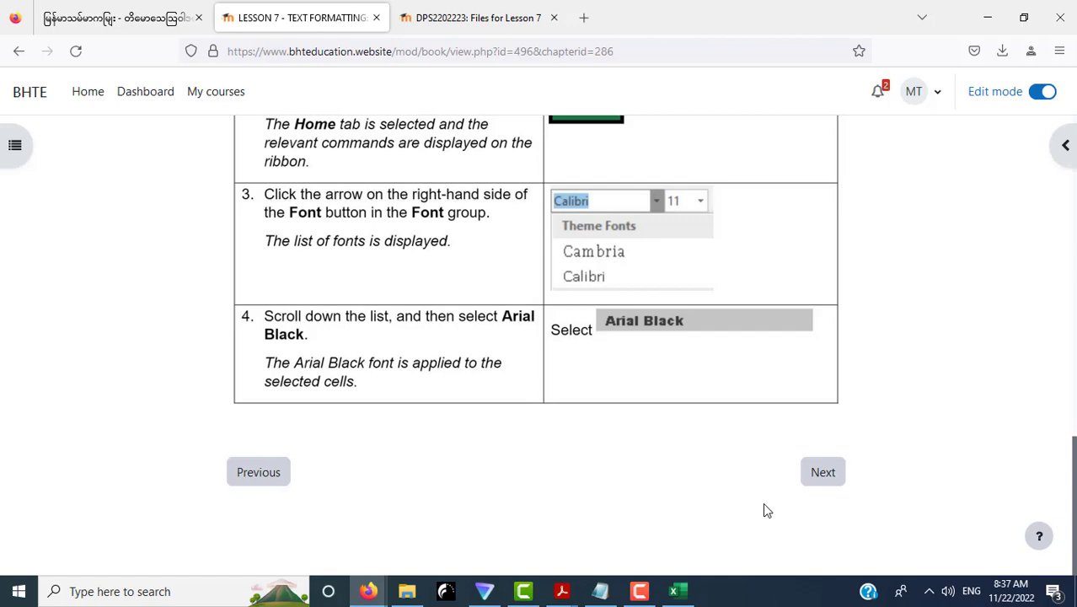
pyautogui.click(810, 479)
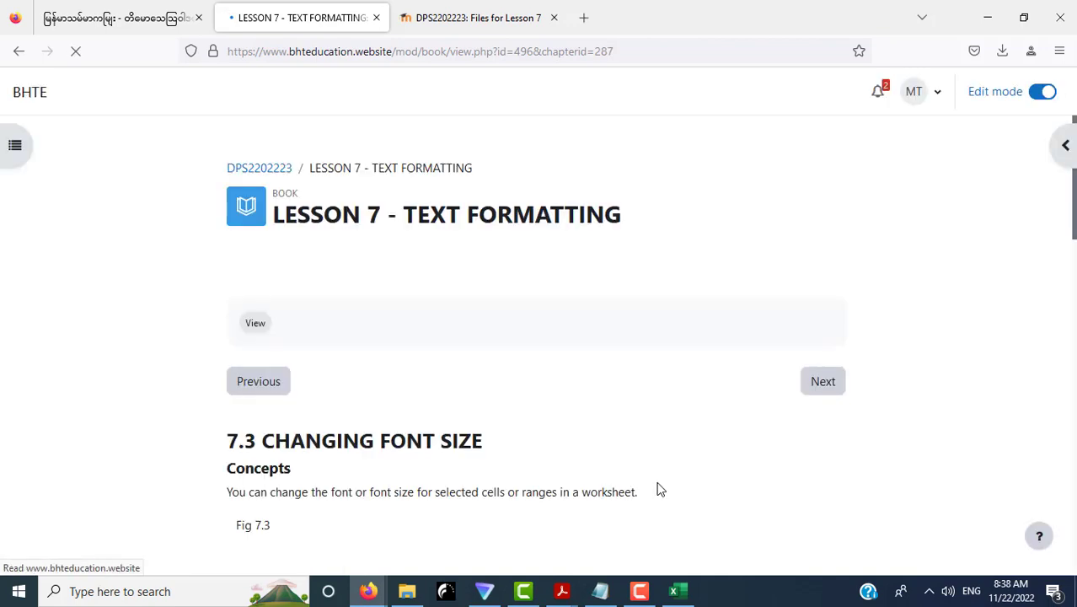
pyautogui.scroll(-3, 175, 341)
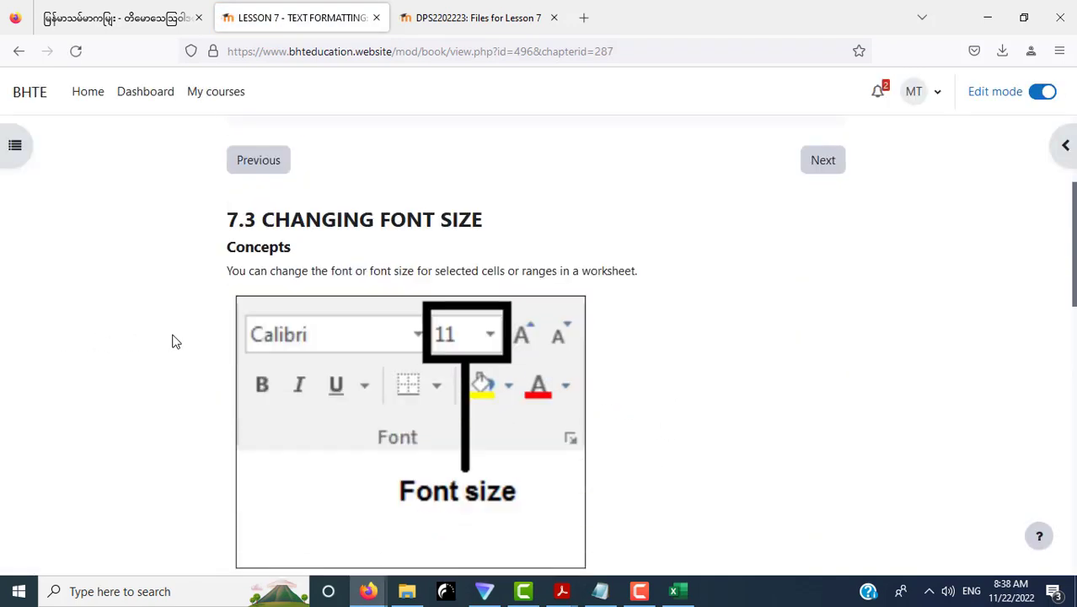
pyautogui.scroll(-2, 175, 341)
pyautogui.scroll(-1, 175, 342)
pyautogui.scroll(-4, 176, 342)
pyautogui.scroll(3, 175, 341)
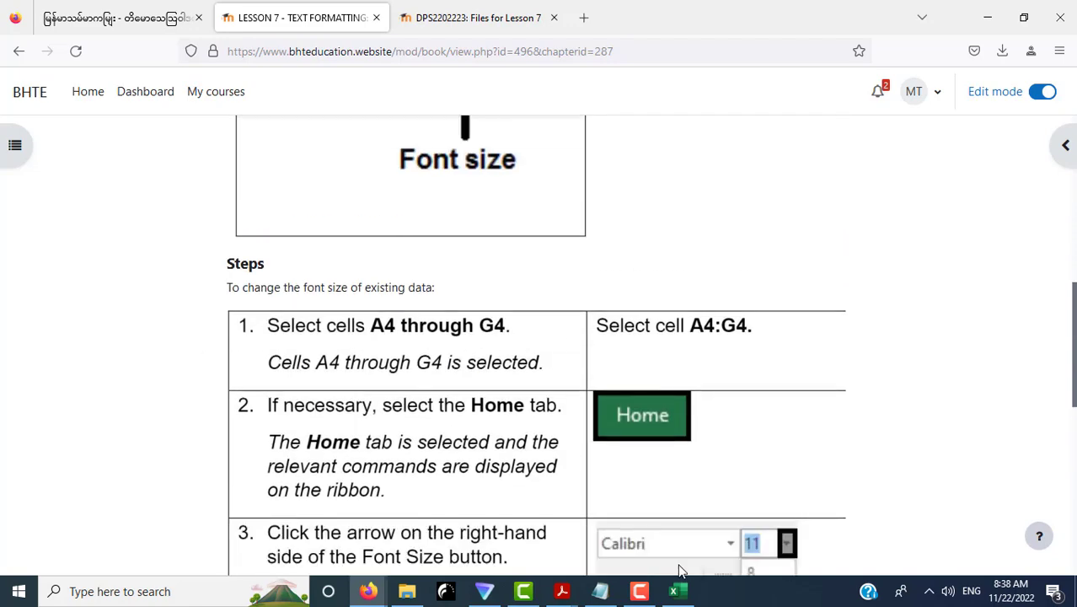
pyautogui.scroll(-3, 887, 411)
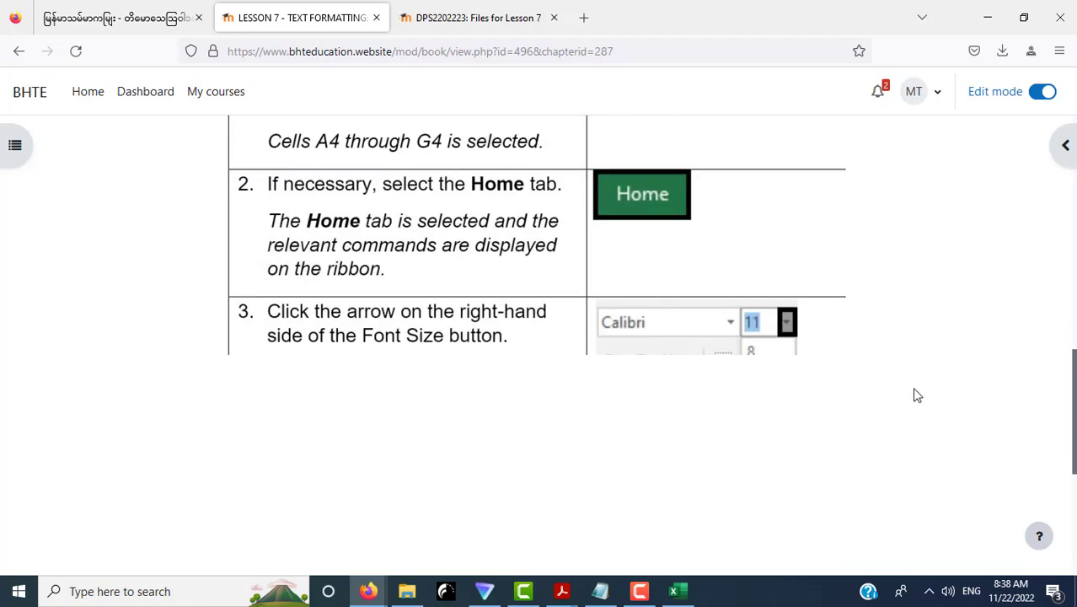
pyautogui.scroll(-1, 917, 394)
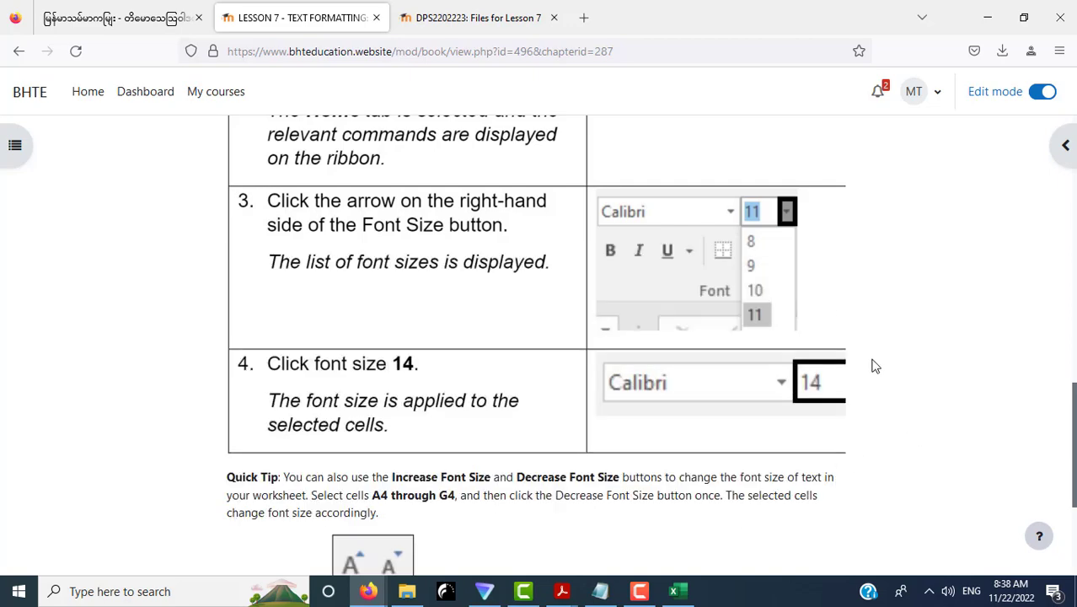
pyautogui.scroll(-3, 873, 366)
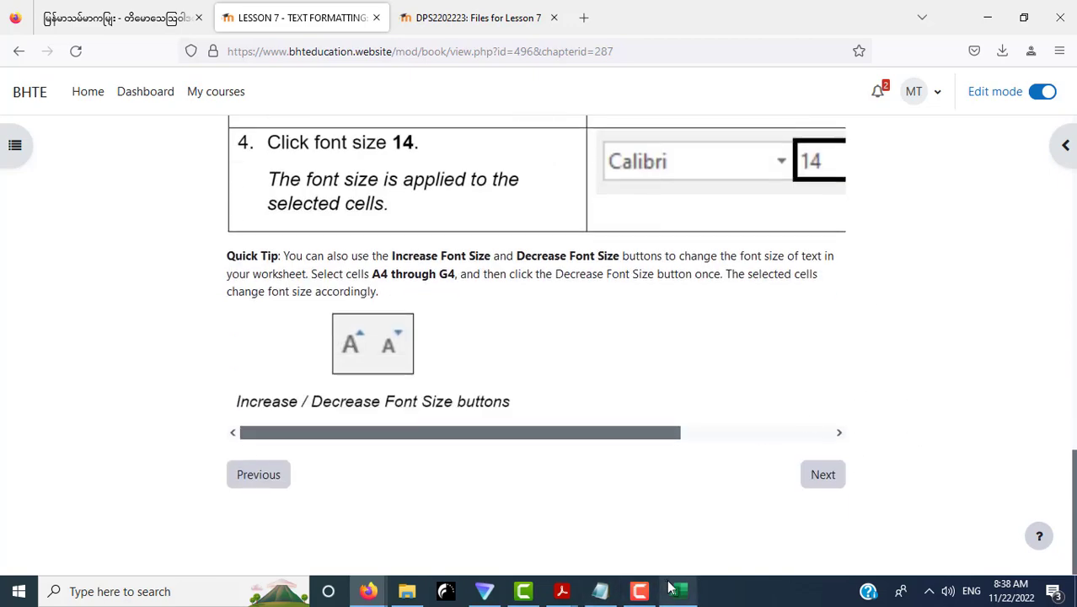
pyautogui.click(674, 591)
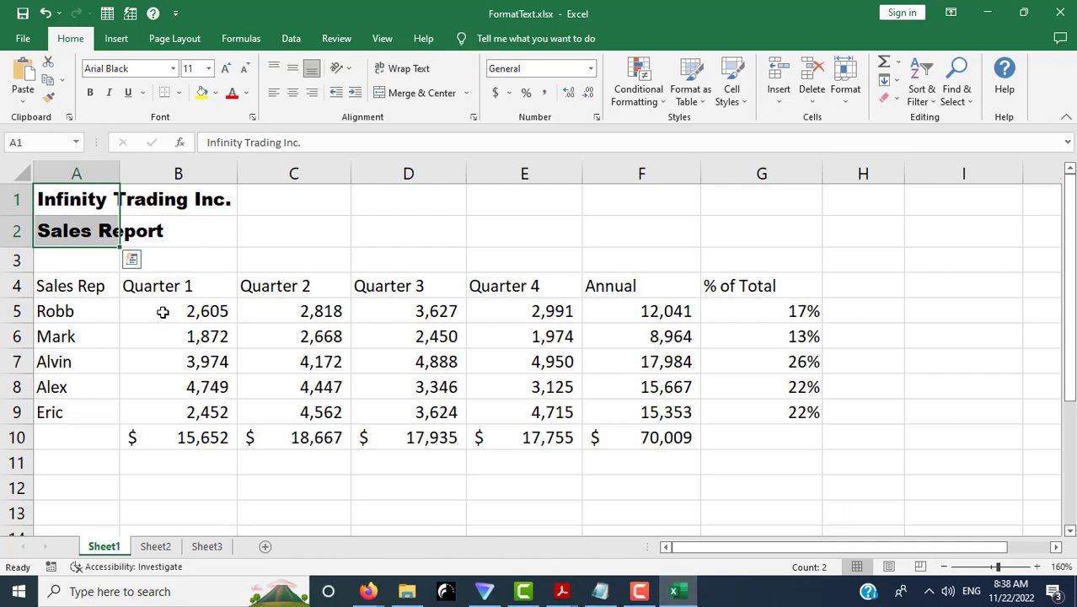
# Step: Set the A4:G4 column headings to font size 14
pyautogui.click(76, 288)
pyautogui.moveTo(75, 288); pyautogui.dragTo(793, 282)
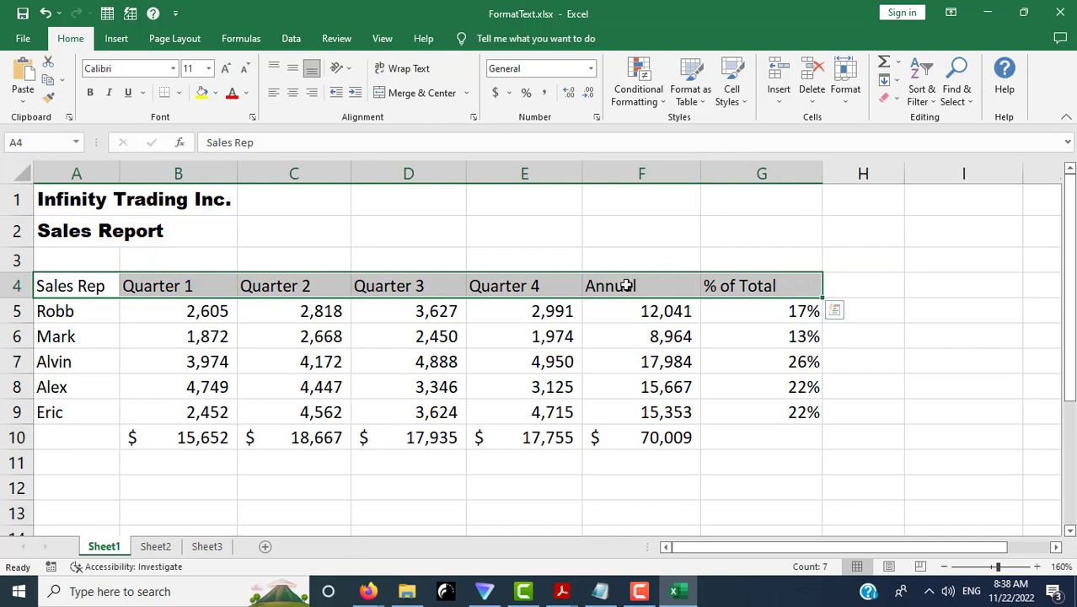
pyautogui.click(208, 69)
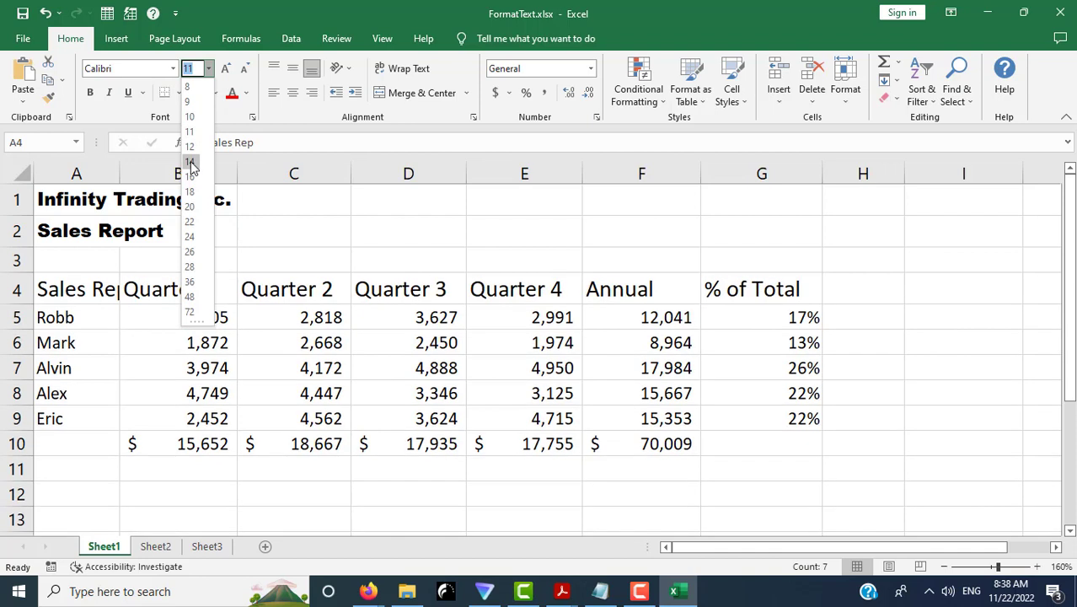
pyautogui.click(191, 162)
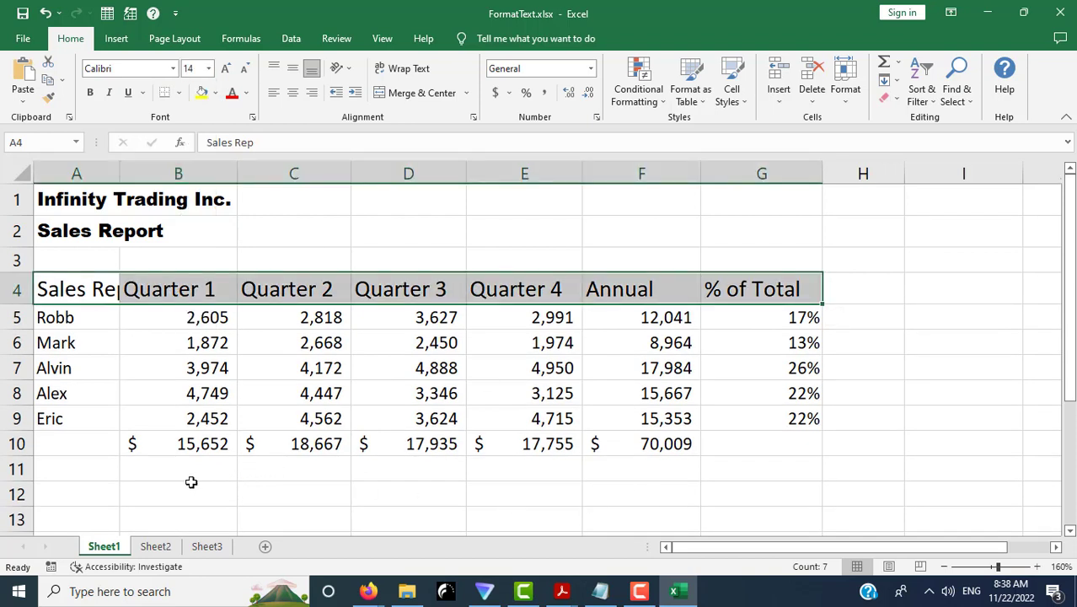
# Step: Widen column A to about 12.57 so Sales Rep shows in full
pyautogui.click(83, 465)
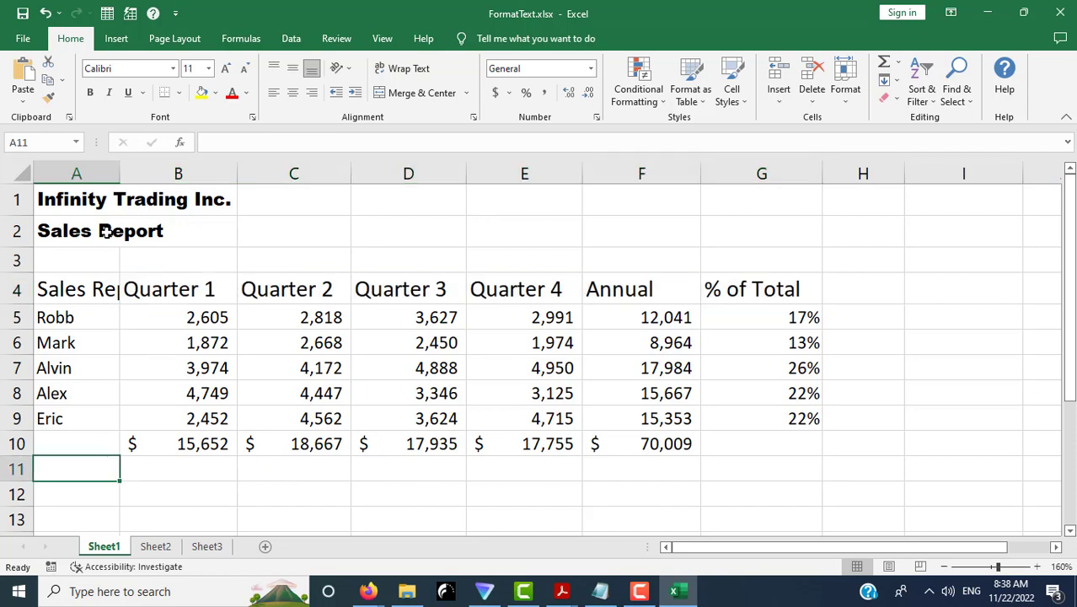
pyautogui.moveTo(119, 173); pyautogui.dragTo(132, 171)
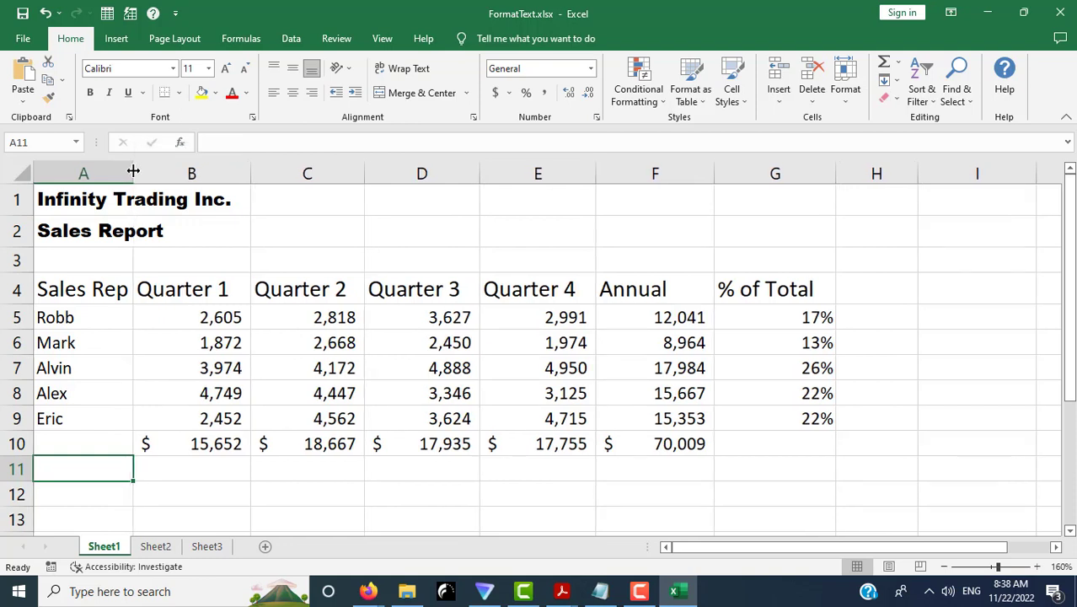
pyautogui.doubleClick(133, 168)
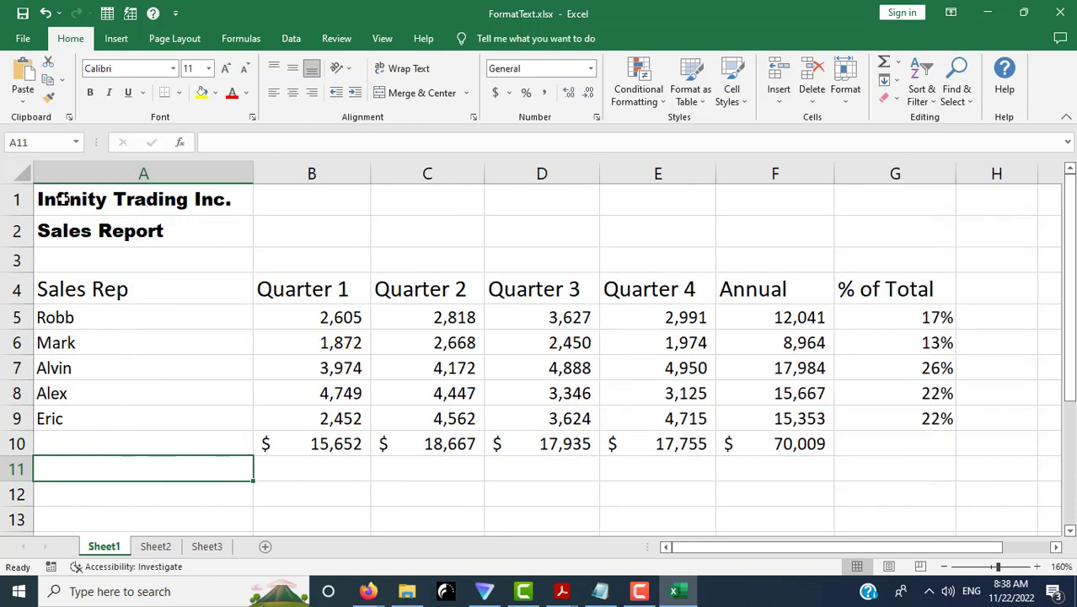
pyautogui.click(91, 199)
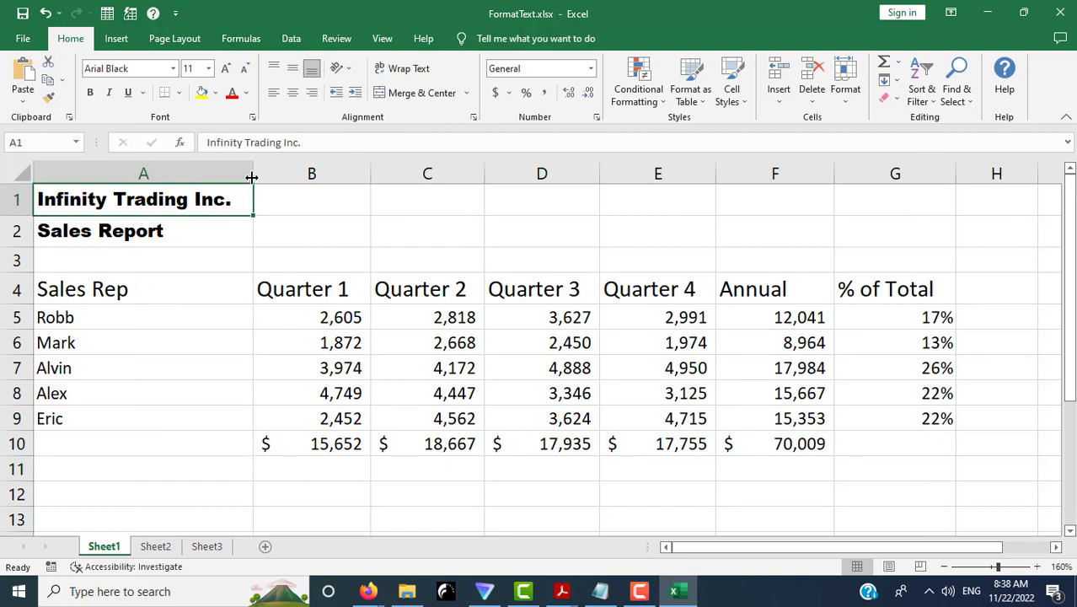
pyautogui.moveTo(253, 169); pyautogui.dragTo(140, 187)
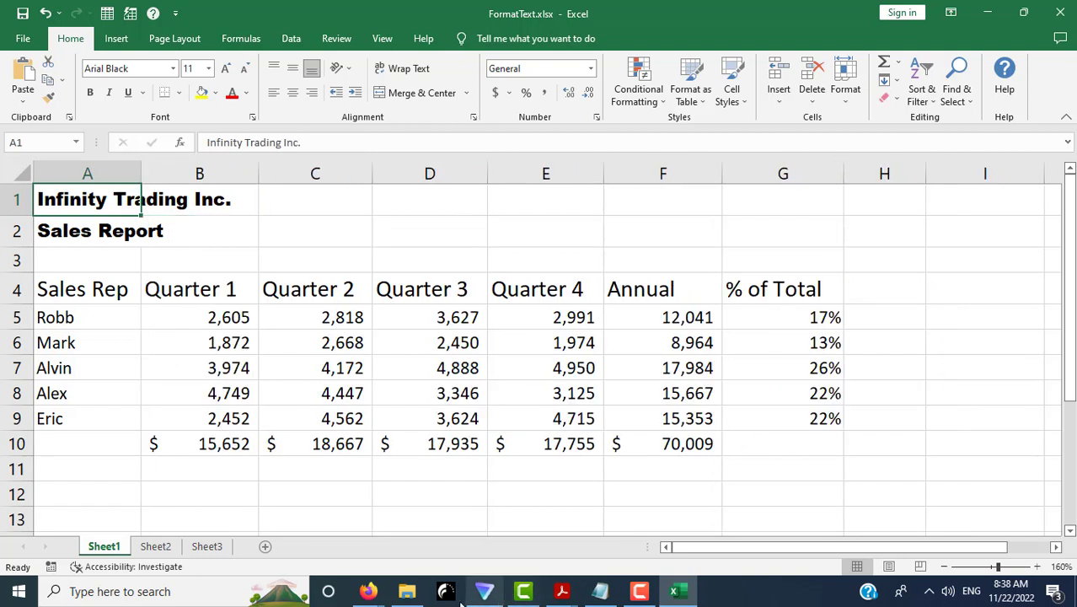
pyautogui.click(371, 593)
# Step: Bring the A1:A2 titles to 14 point with the Increase and Decrease Font Size buttons
pyautogui.click(228, 540)
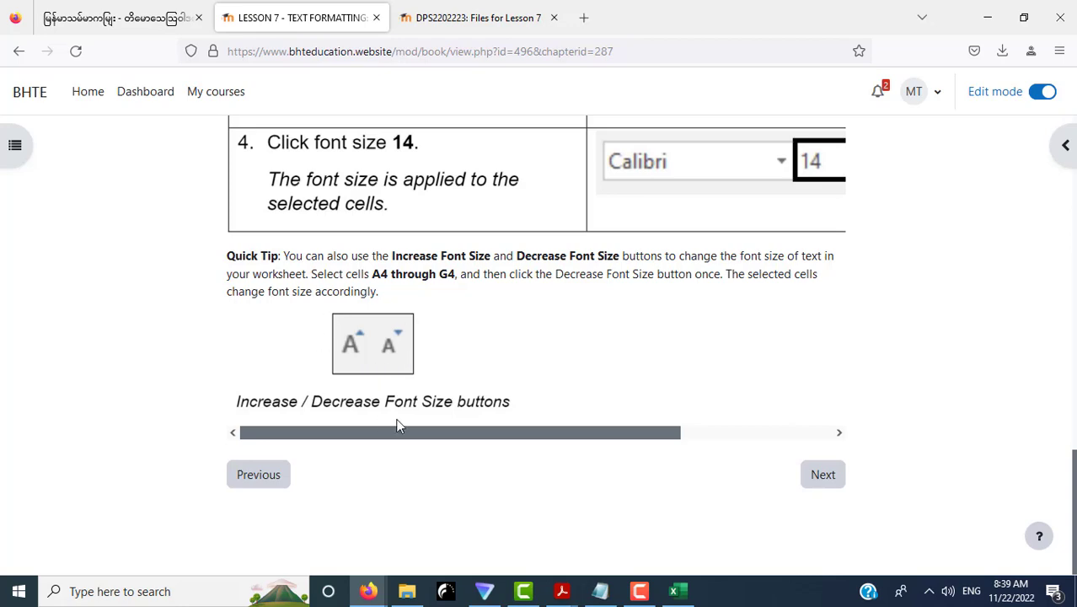
pyautogui.click(681, 590)
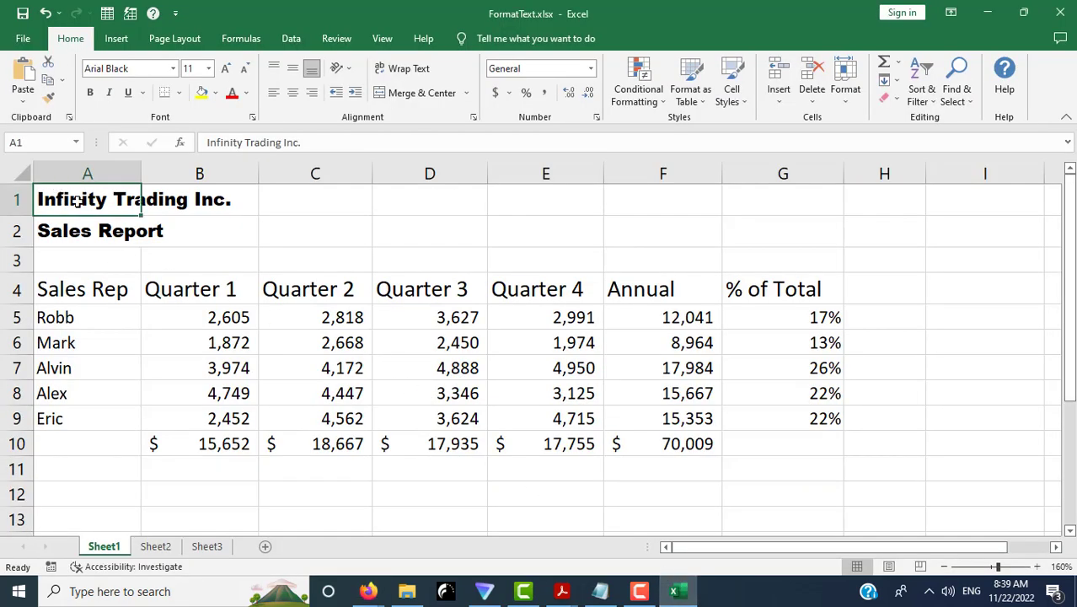
pyautogui.moveTo(78, 201); pyautogui.dragTo(83, 220)
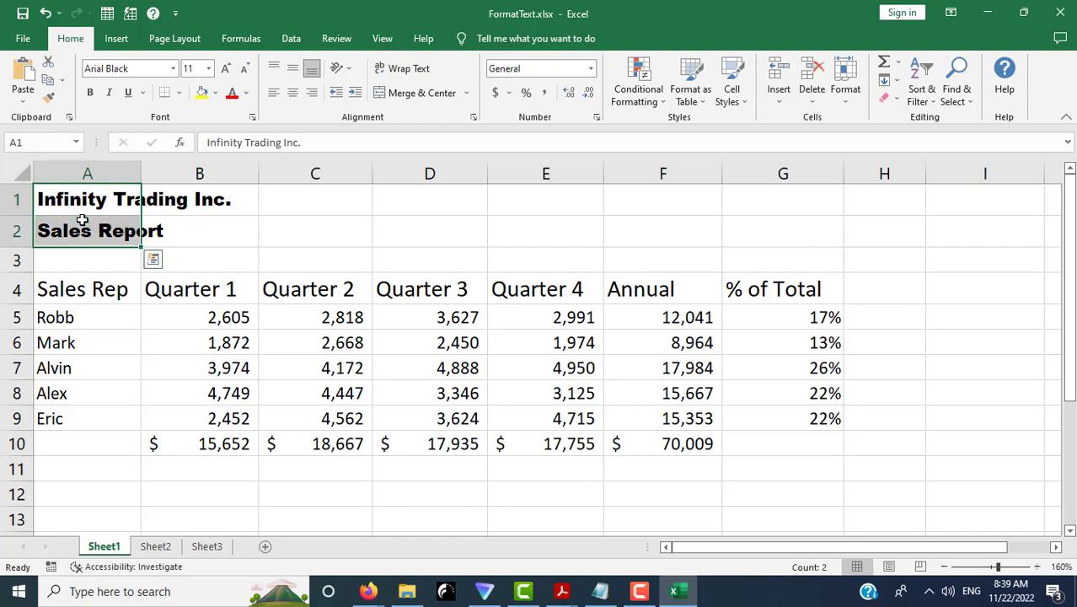
pyautogui.click(226, 69)
pyautogui.click(226, 69)
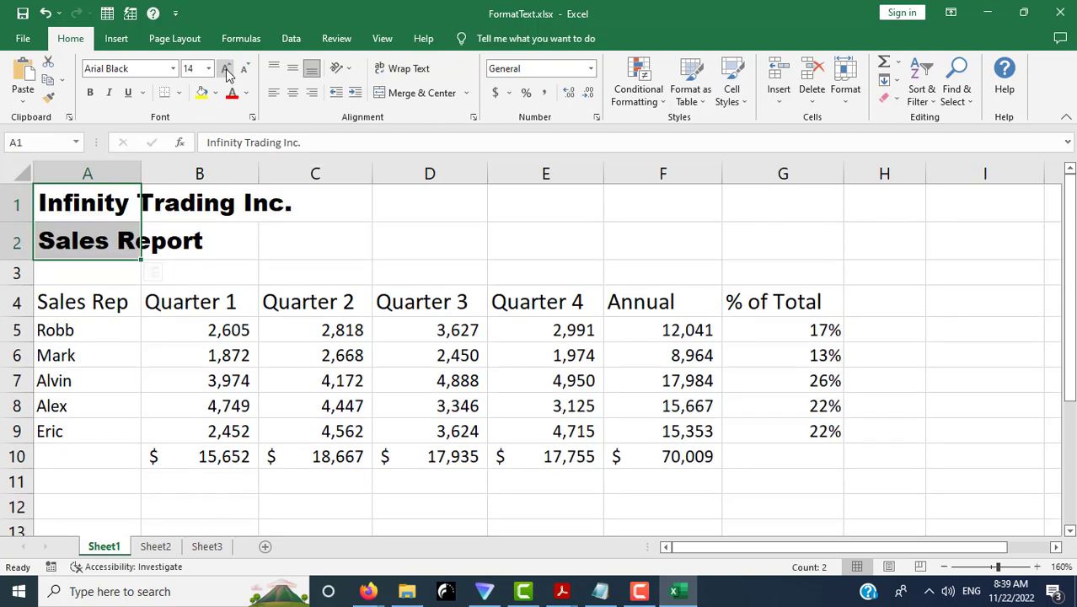
pyautogui.click(226, 69)
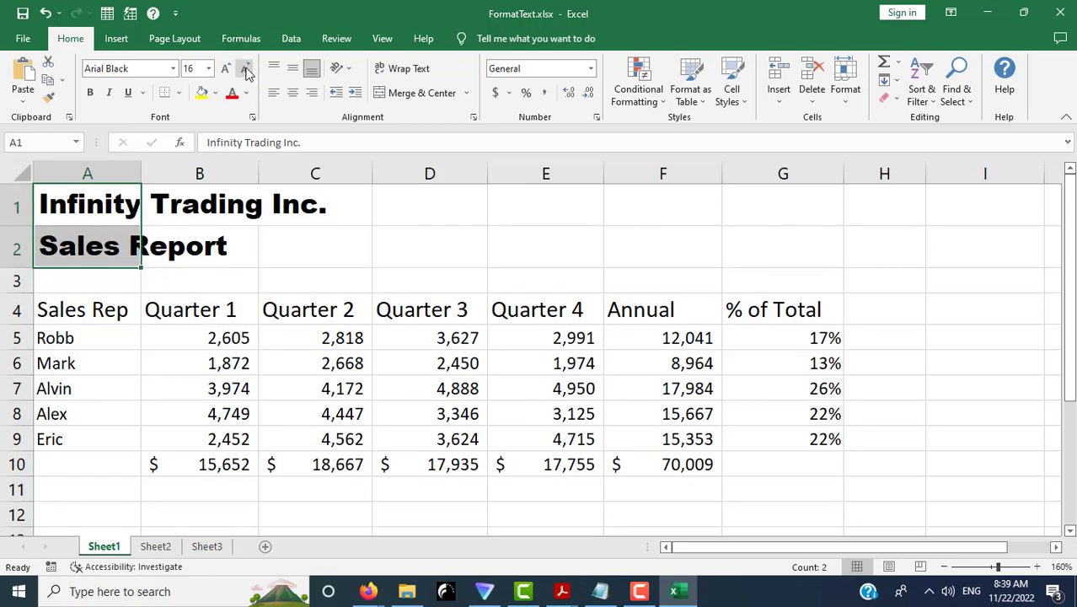
pyautogui.click(245, 69)
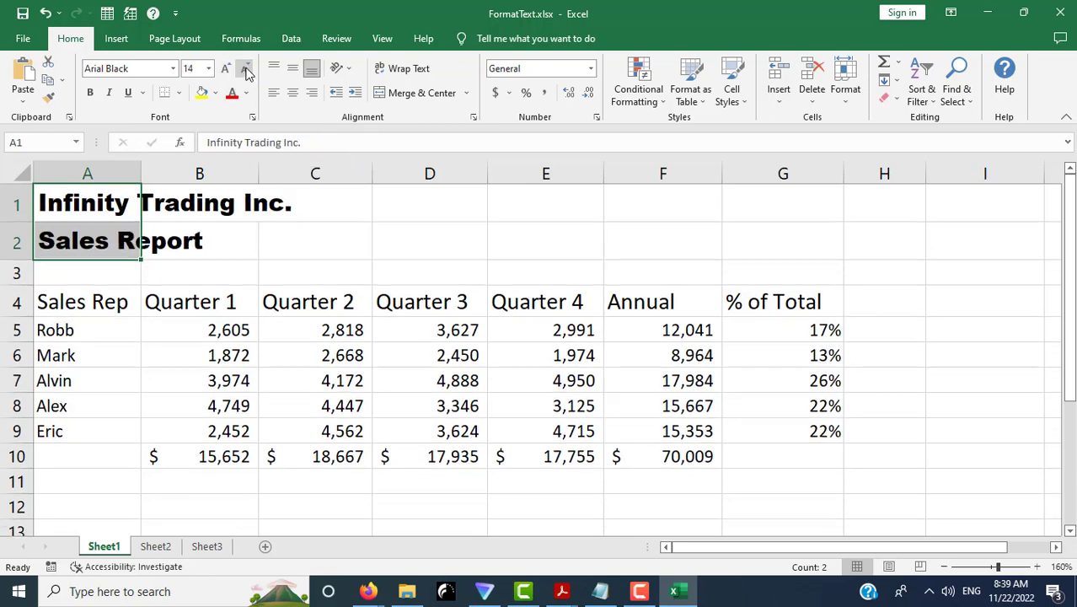
pyautogui.click(245, 69)
pyautogui.click(226, 69)
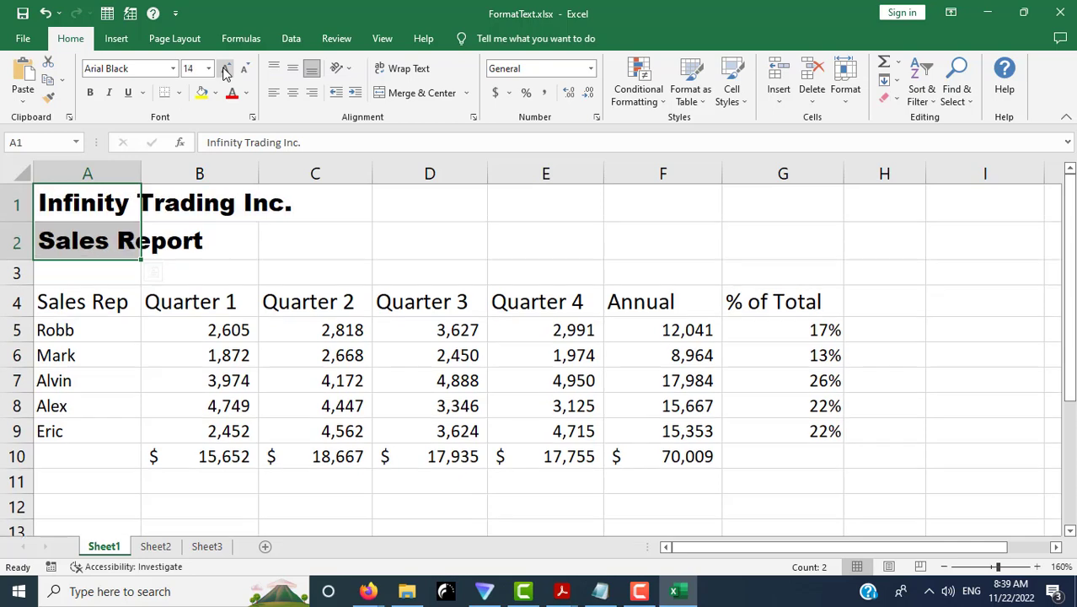
pyautogui.click(109, 289)
pyautogui.moveTo(367, 592)
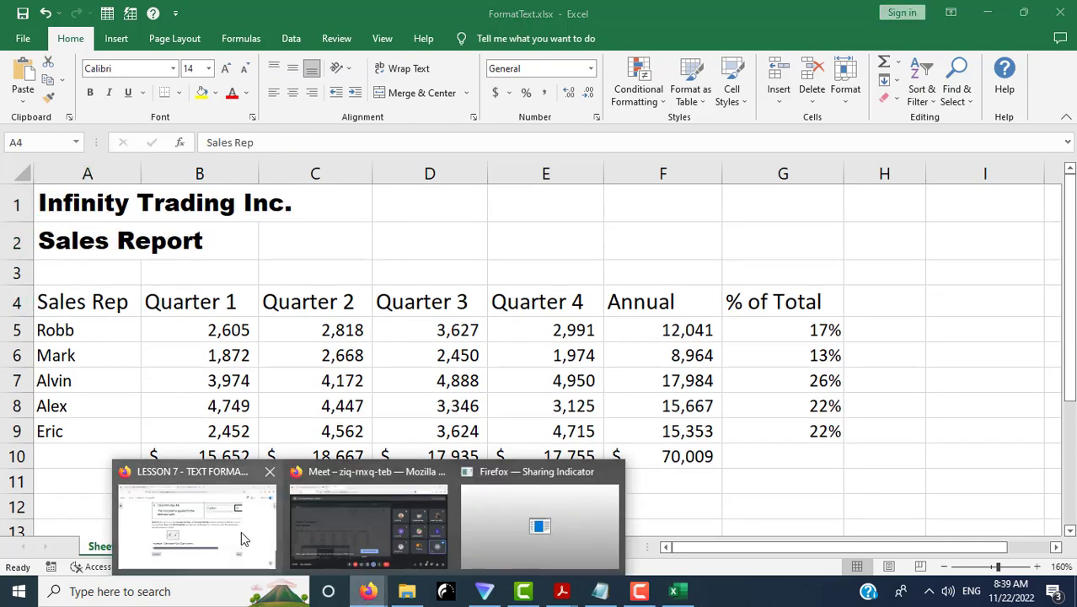
pyautogui.click(241, 531)
# Step: Open chapter 7.4 Bold and Italic, read its steps for bold A4:G4 and italic A5:A9, and return to Excel
pyautogui.click(816, 481)
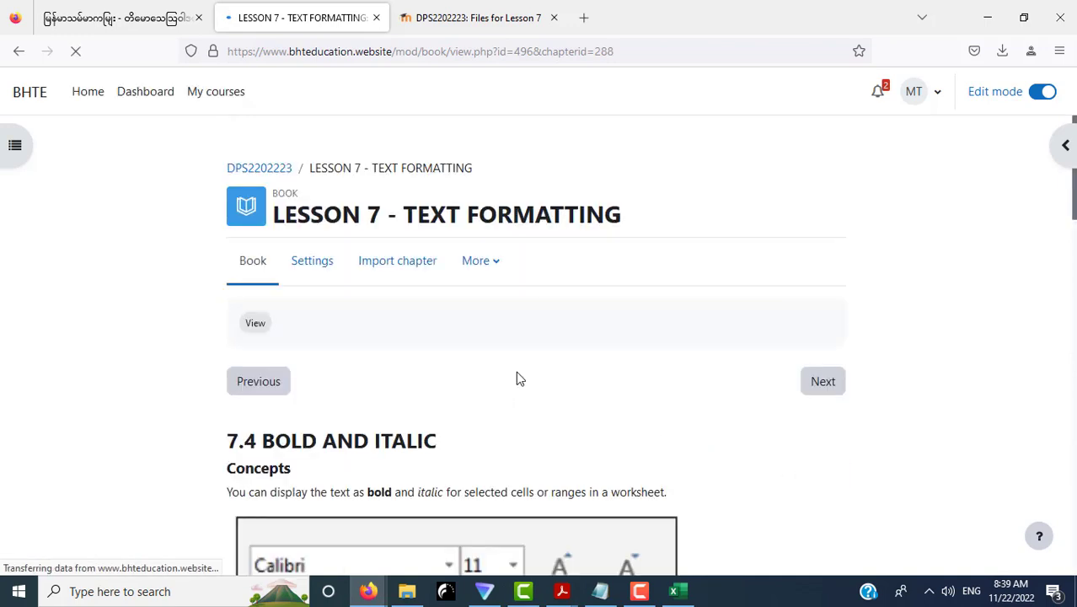
pyautogui.scroll(-3, 437, 352)
pyautogui.scroll(-5, 439, 352)
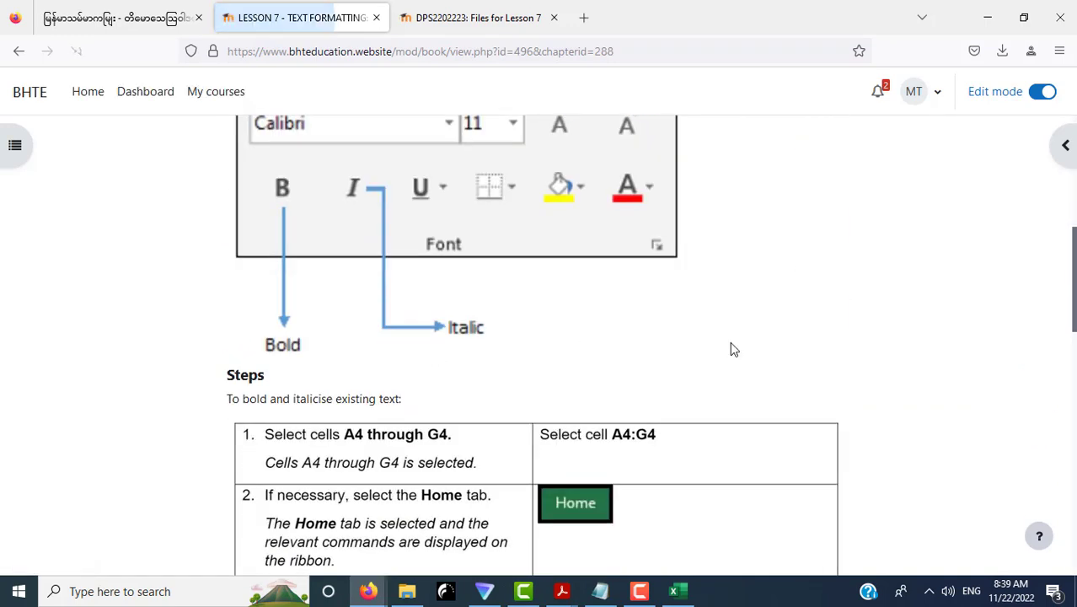
pyautogui.scroll(-2, 825, 330)
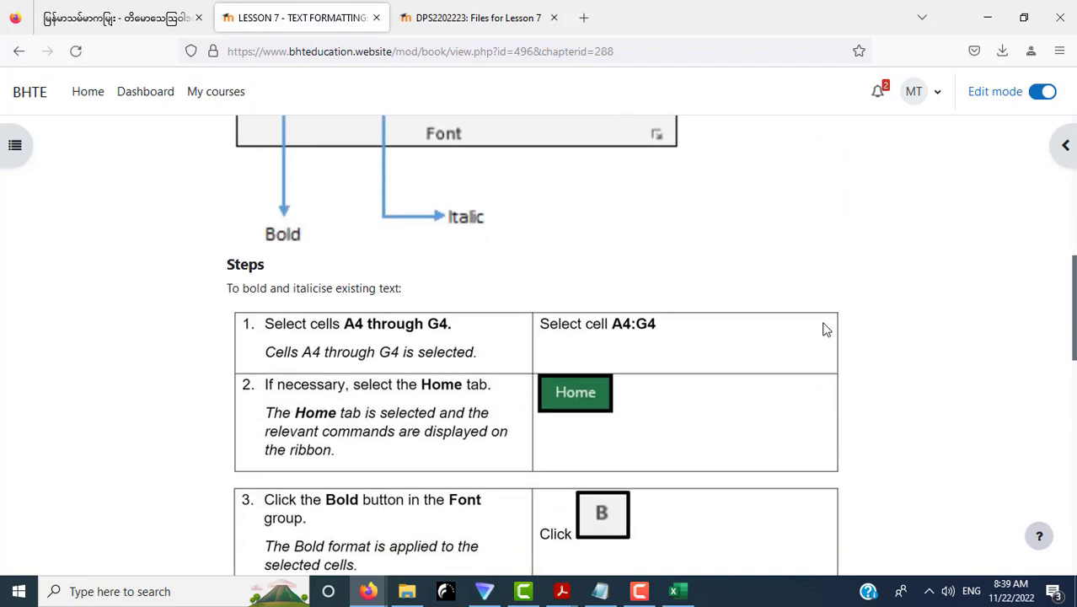
pyautogui.scroll(-3, 826, 330)
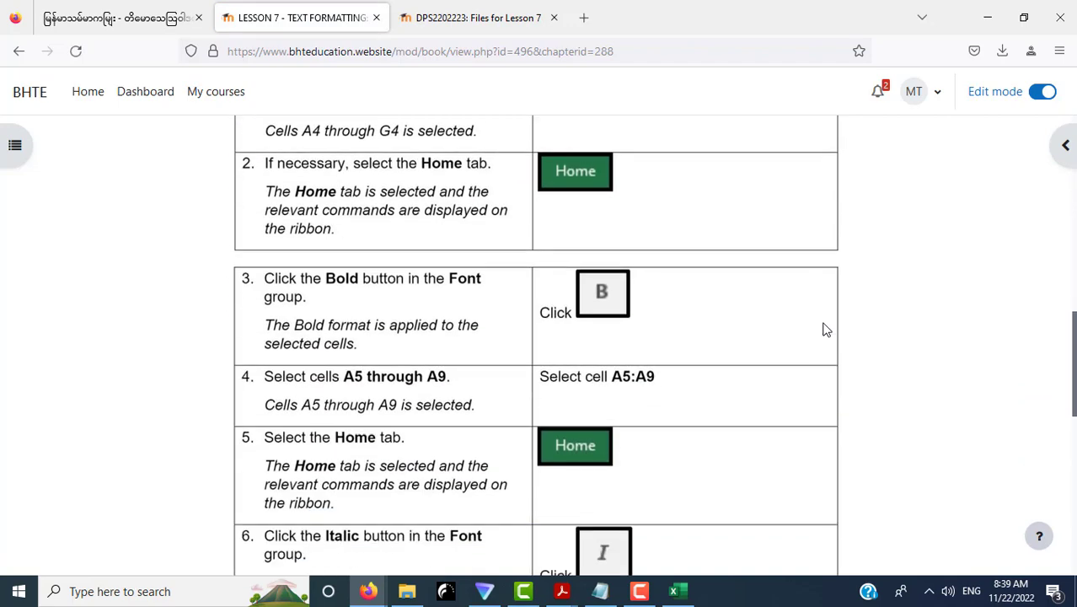
pyautogui.scroll(-5, 825, 330)
pyautogui.scroll(3, 825, 331)
pyautogui.scroll(2, 825, 330)
pyautogui.scroll(4, 825, 330)
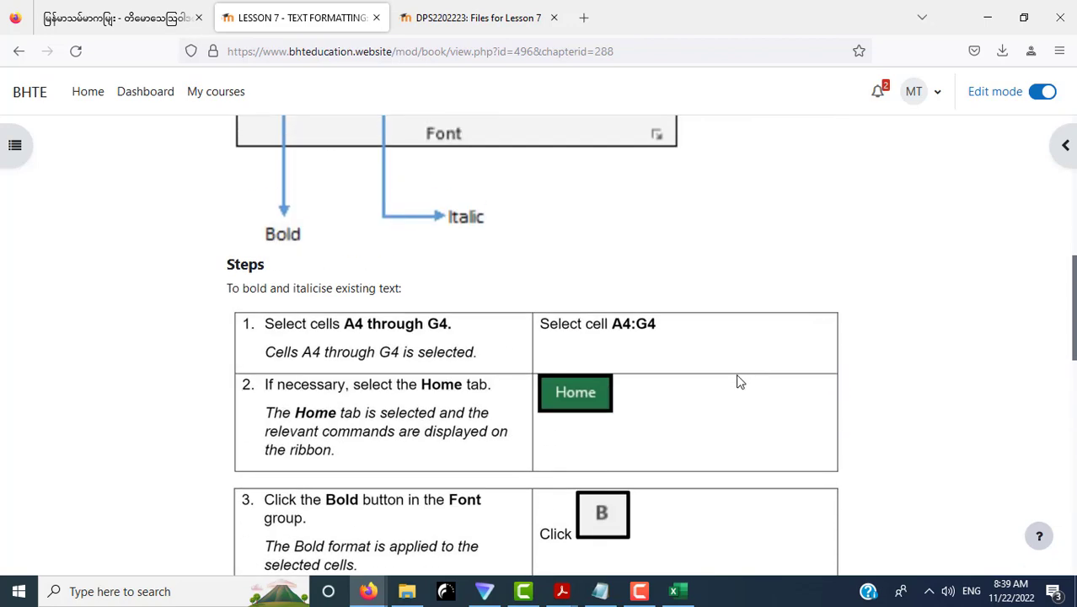
pyautogui.click(674, 591)
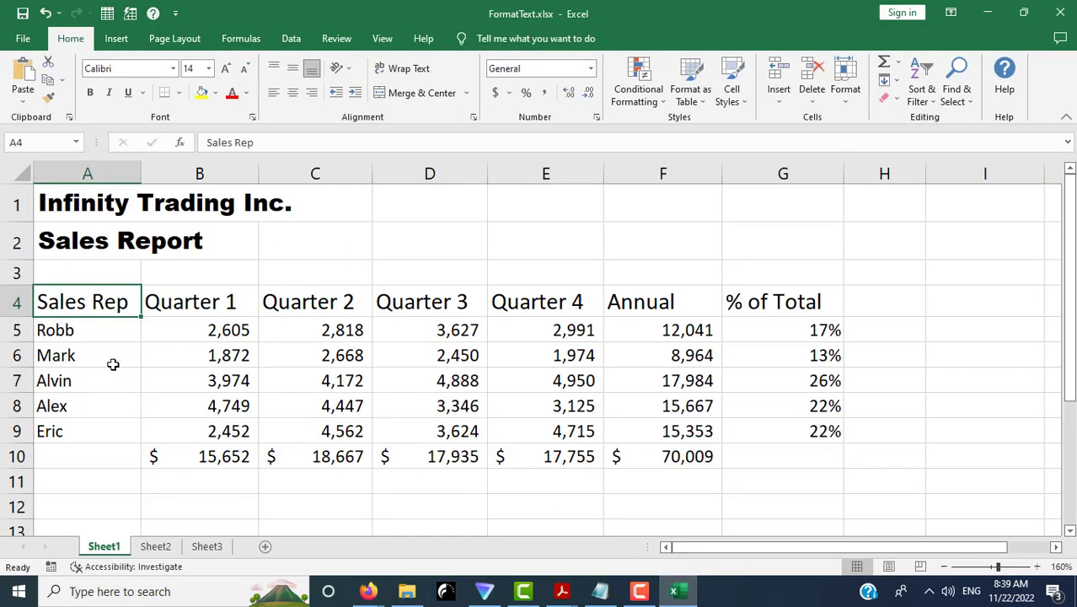
# Step: Make the A4:G4 column headers bold, then check the lesson's next instruction
pyautogui.moveTo(85, 302); pyautogui.dragTo(786, 314)
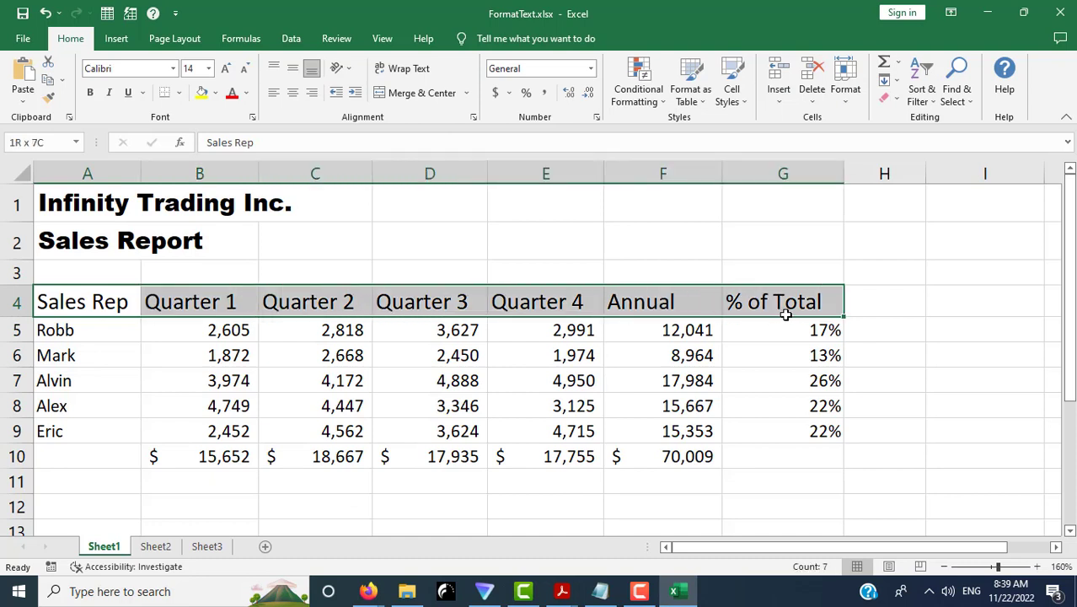
pyautogui.click(90, 93)
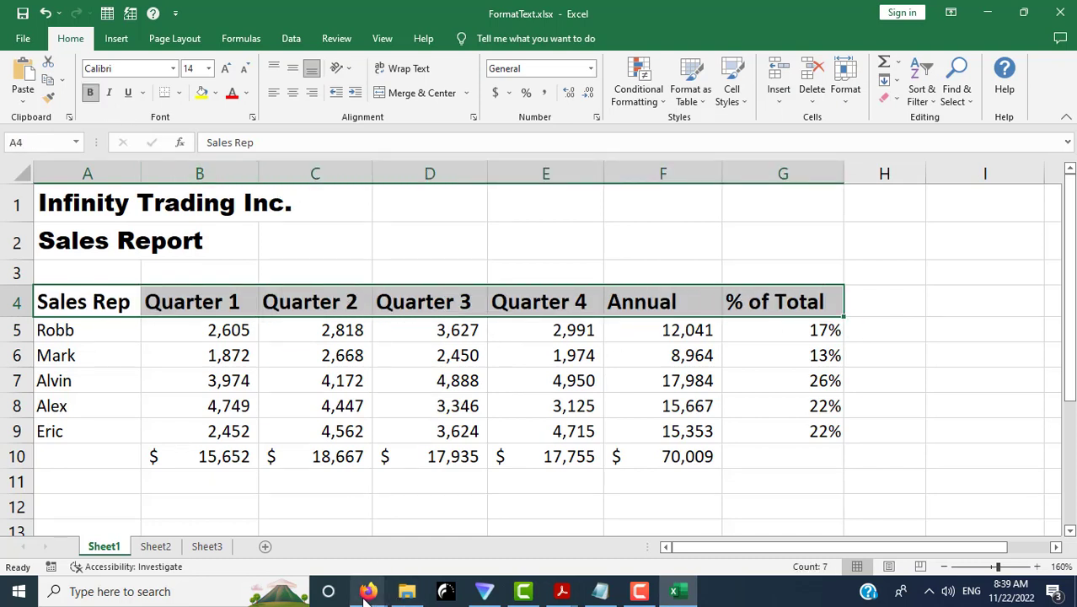
pyautogui.moveTo(369, 591)
pyautogui.click(203, 522)
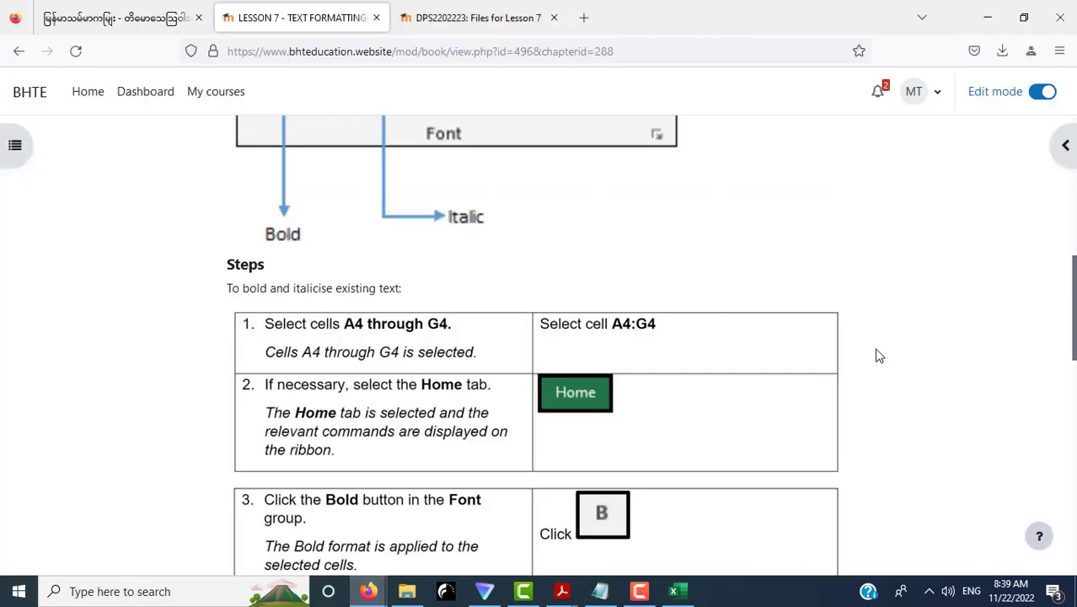
pyautogui.scroll(-4, 875, 355)
pyautogui.scroll(-2, 875, 356)
pyautogui.scroll(2, 877, 354)
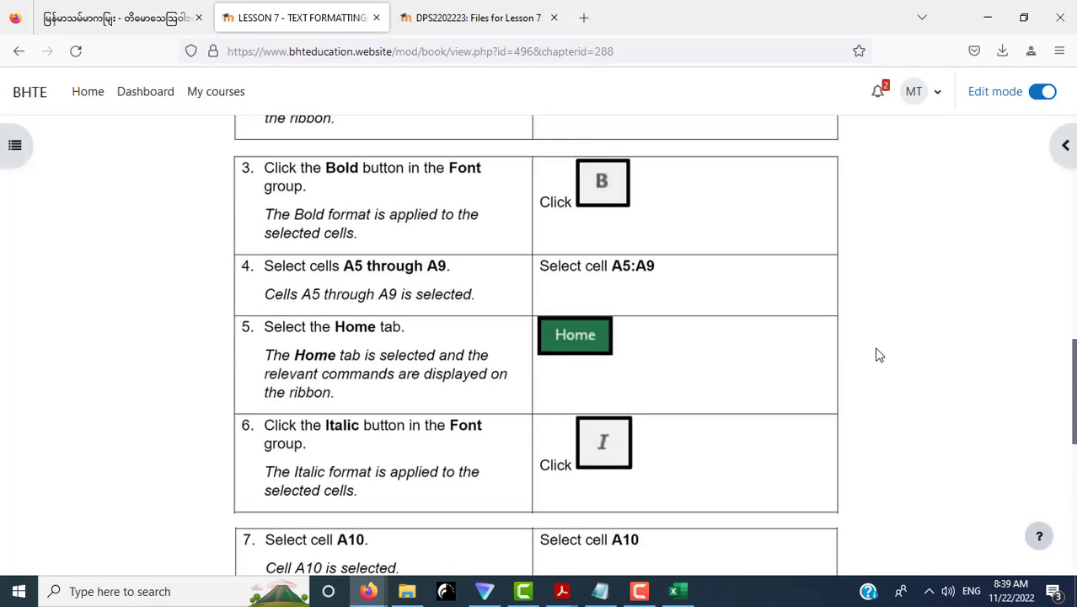
pyautogui.scroll(-2, 877, 355)
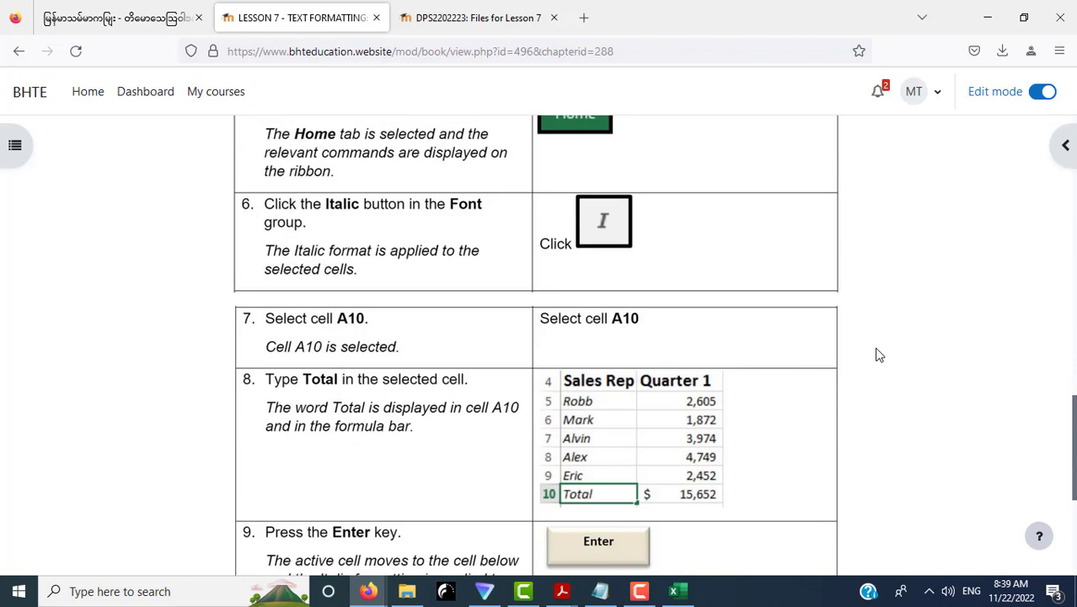
pyautogui.scroll(-3, 876, 355)
pyautogui.scroll(1, 877, 355)
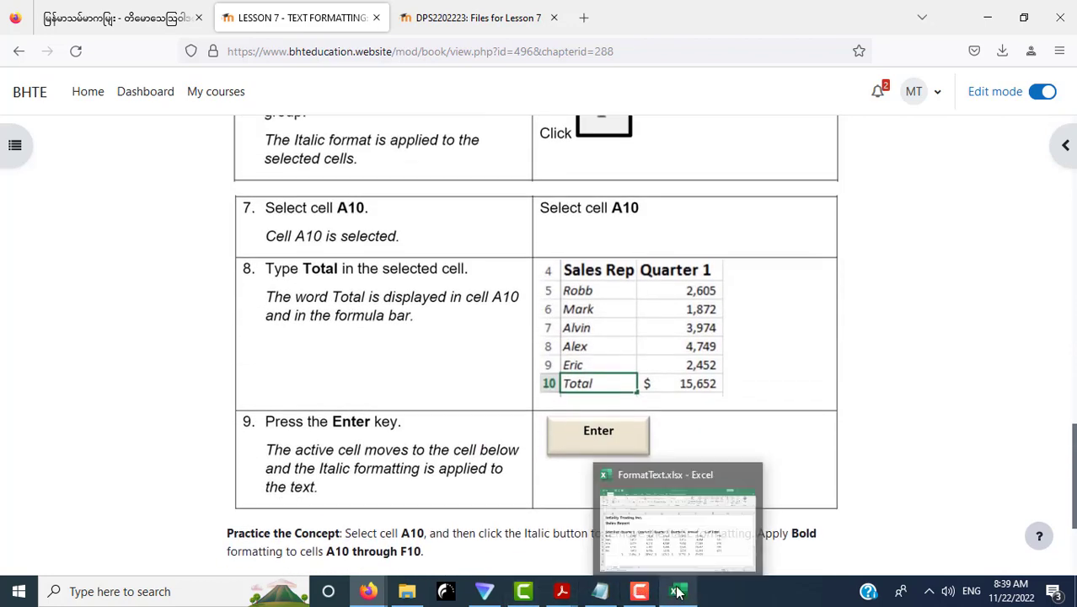
pyautogui.moveTo(673, 591)
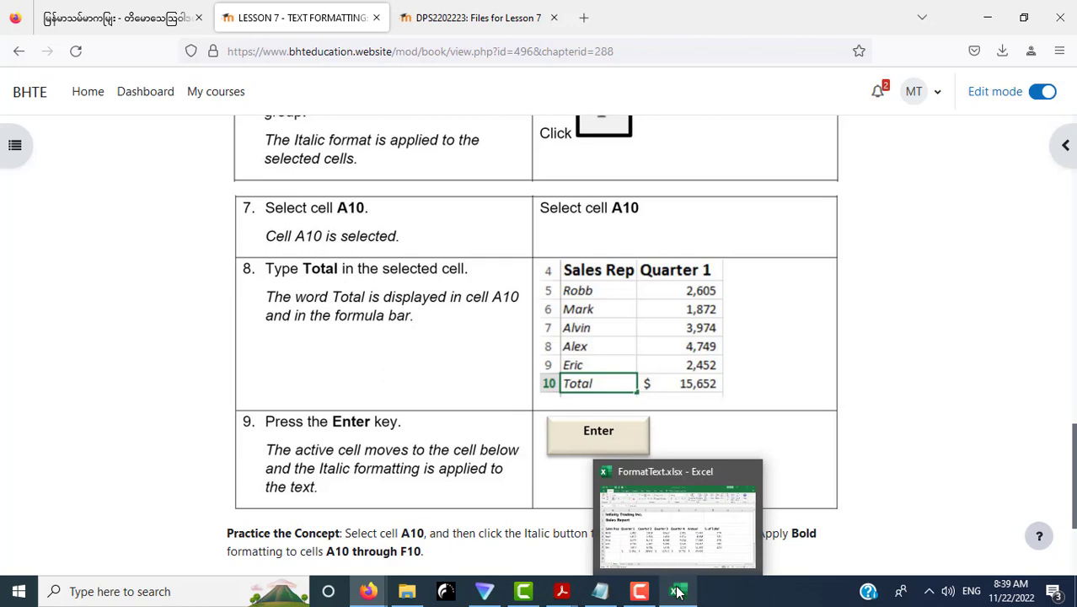
# Step: Italicize the sales rep names in A5:A9 and select cell A10
pyautogui.click(678, 593)
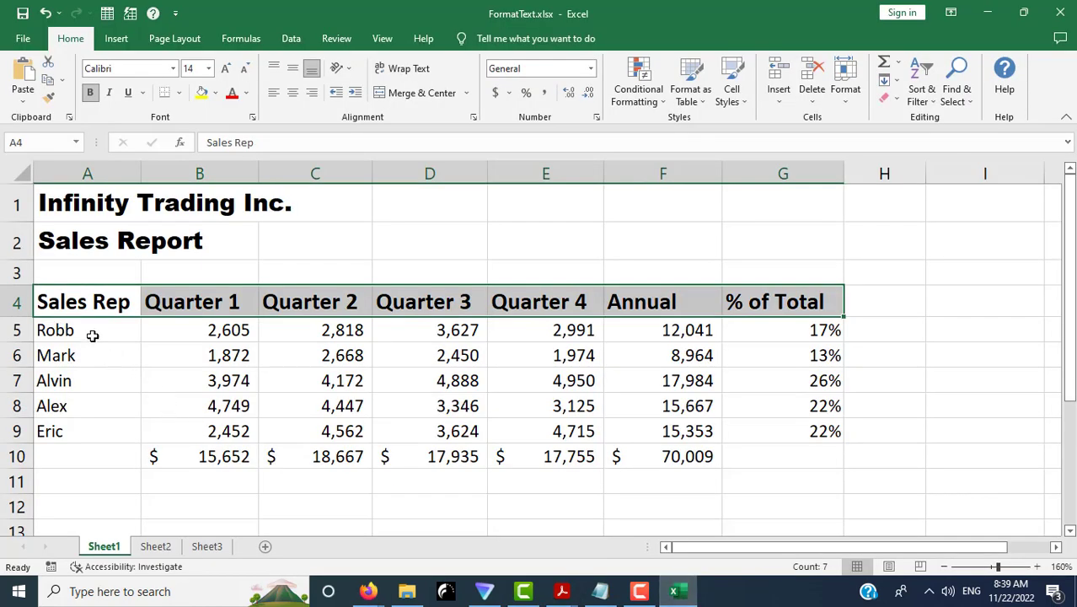
pyautogui.moveTo(84, 332); pyautogui.dragTo(86, 438)
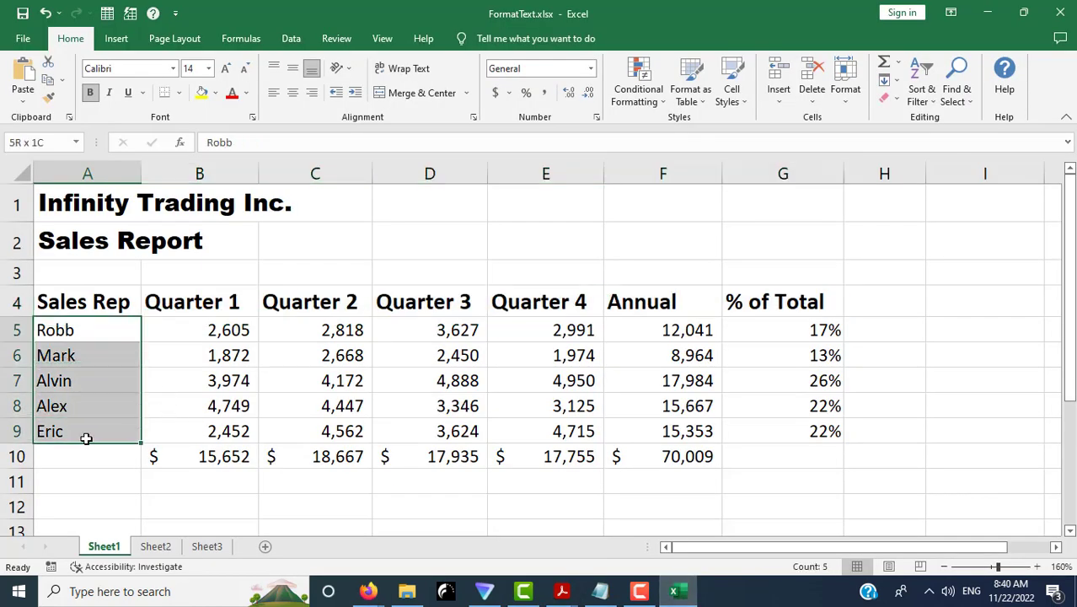
pyautogui.click(109, 93)
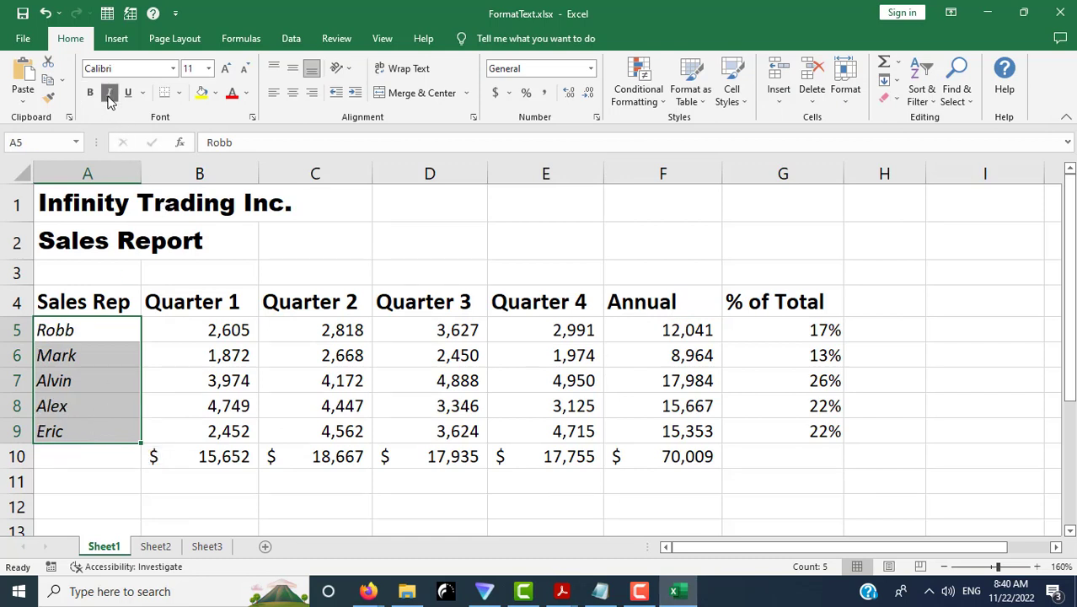
pyautogui.click(76, 460)
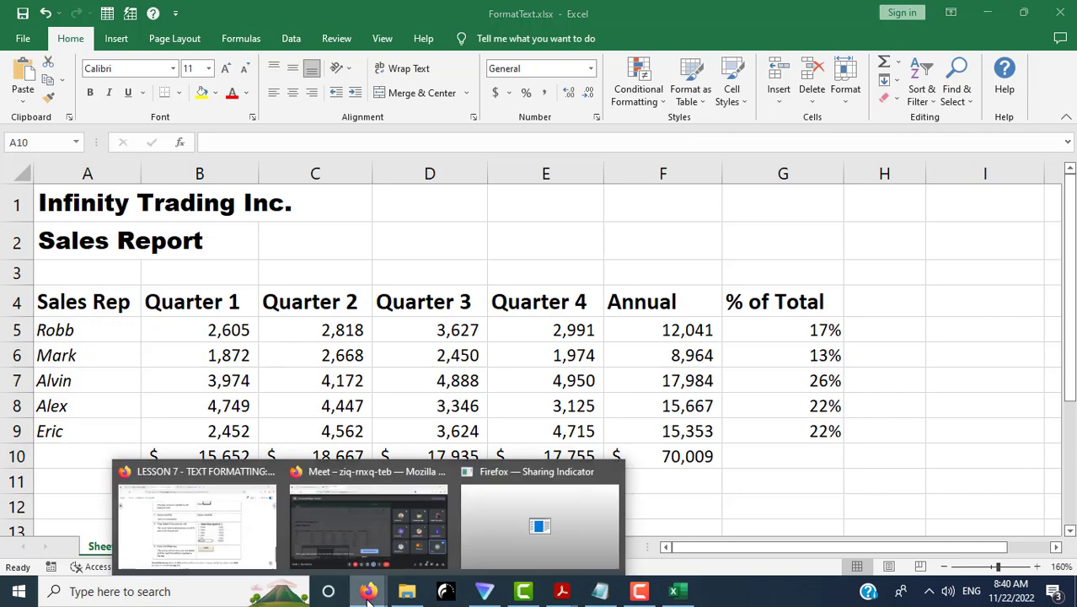
pyautogui.click(249, 543)
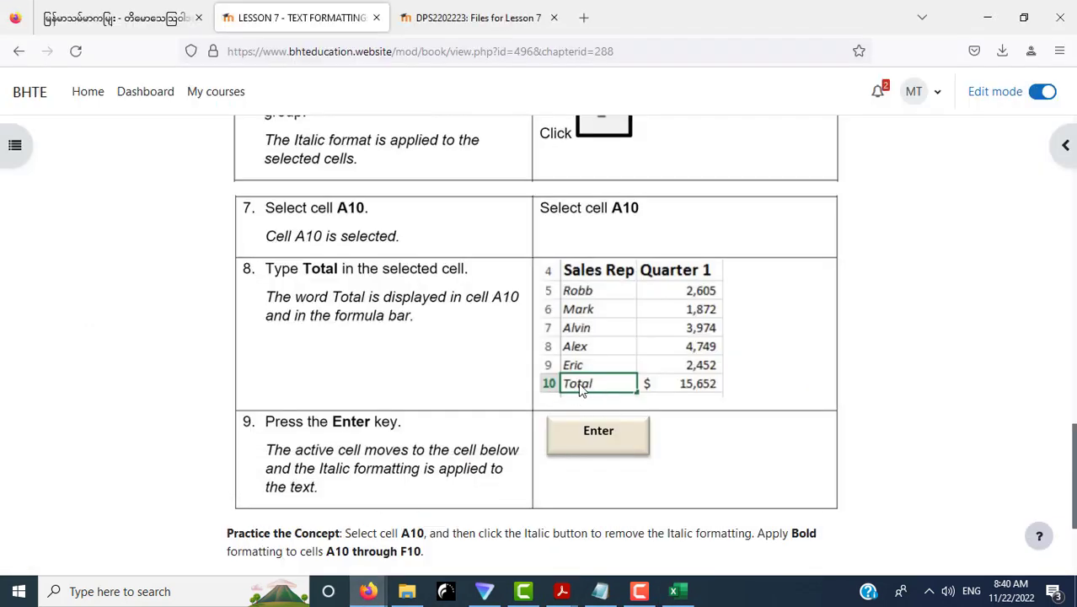
# Step: Type 'Total' into cell A10, where it appears in italics
pyautogui.scroll(-3, 894, 396)
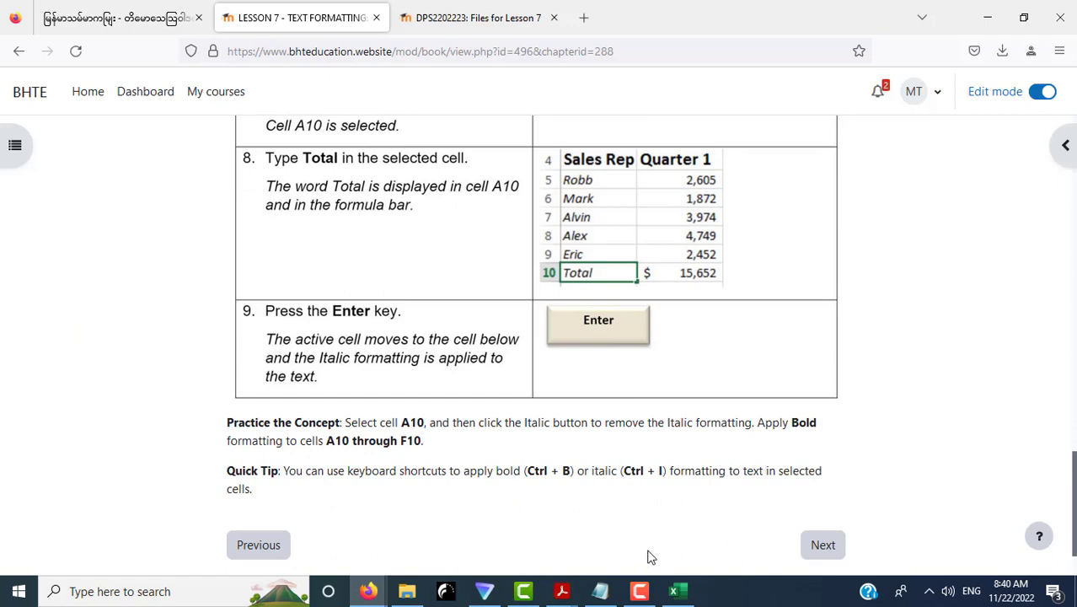
pyautogui.click(673, 590)
pyautogui.write('T')
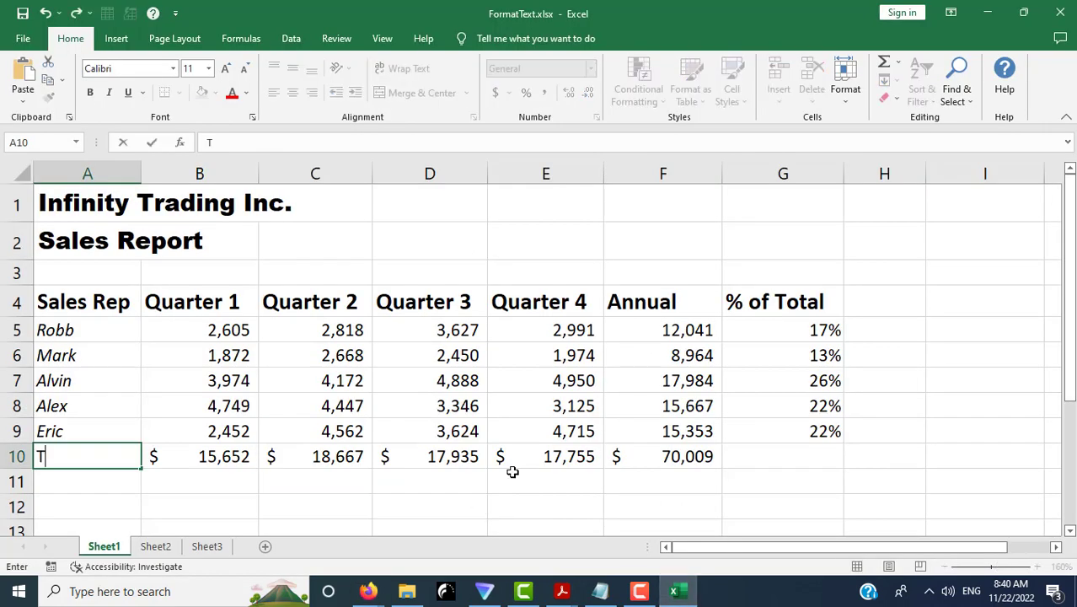
pyautogui.write('otal')
pyautogui.press('Return')
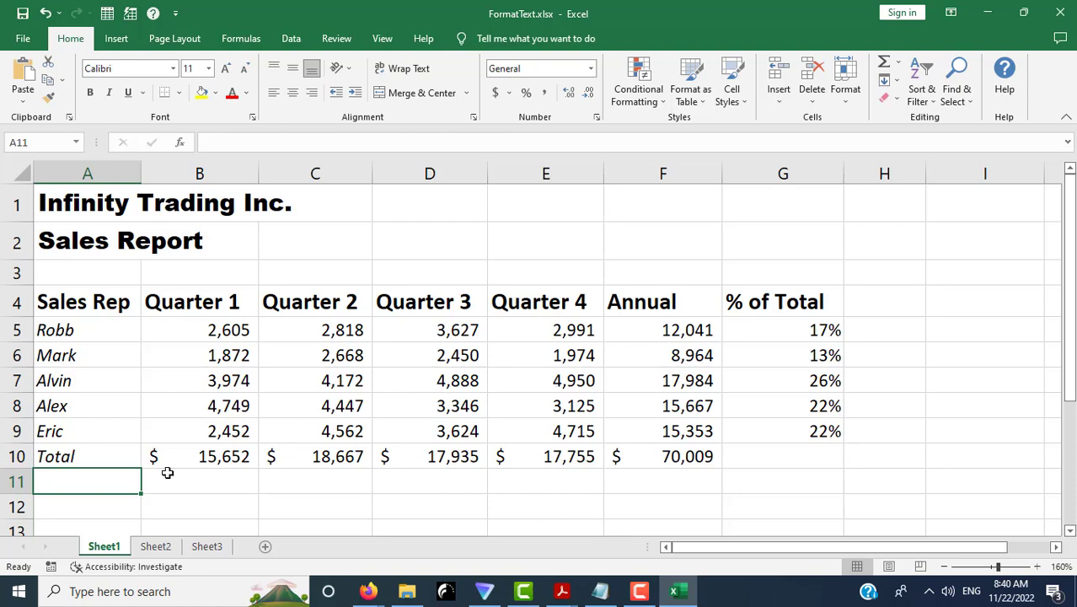
pyautogui.click(74, 459)
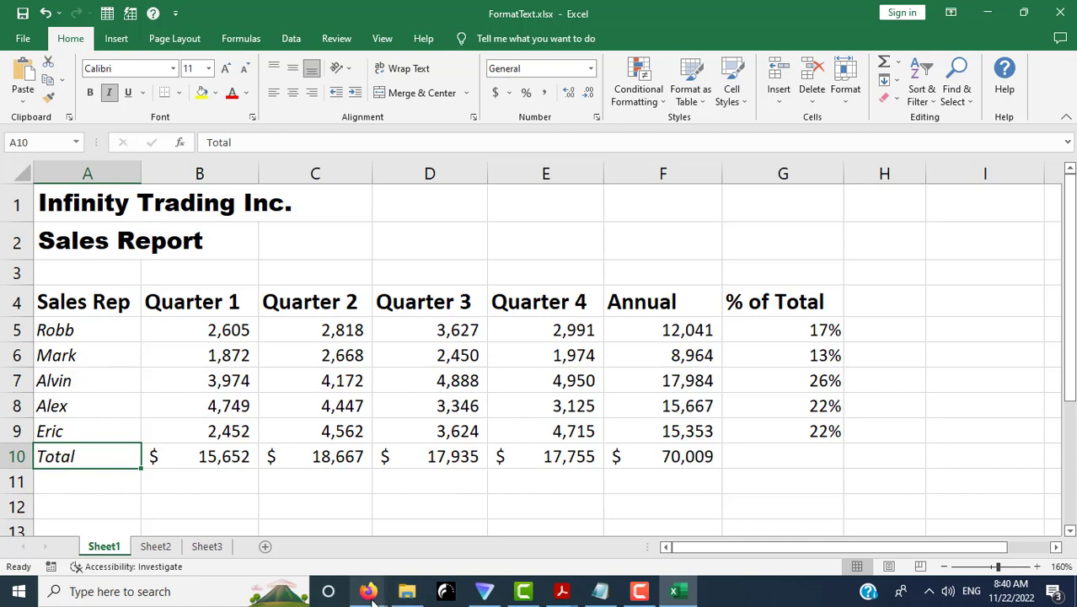
pyautogui.moveTo(368, 591)
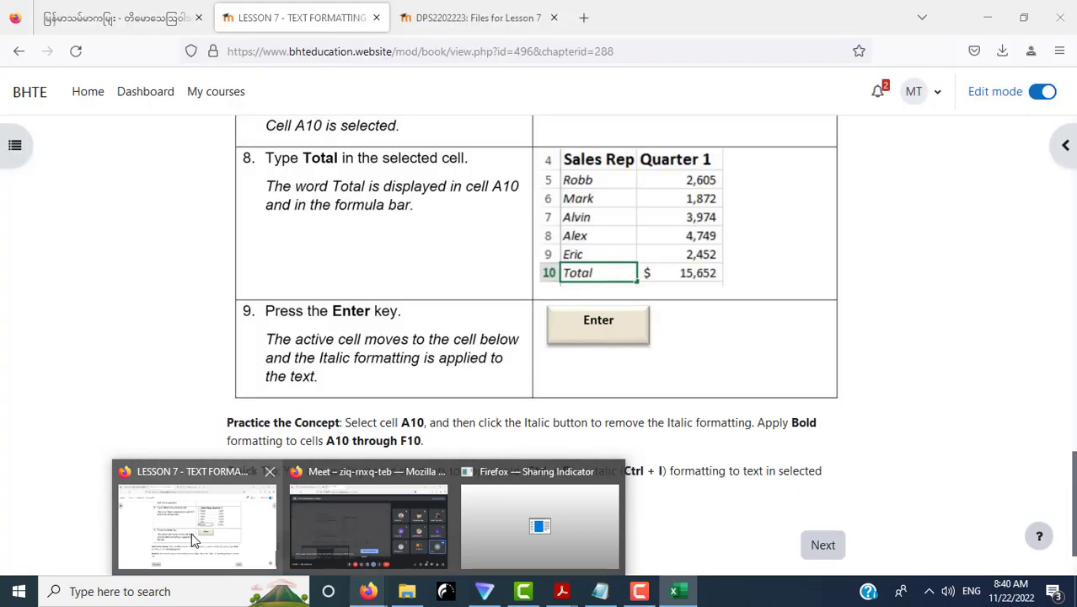
pyautogui.click(191, 532)
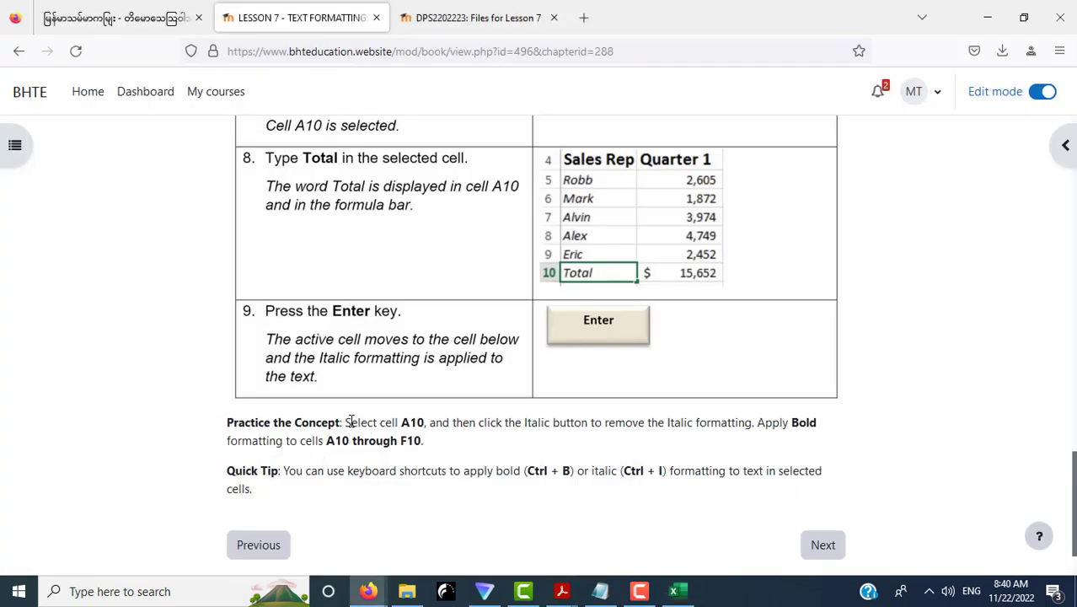
# Step: Highlight the 'Select cell A10' practice instruction, then go back to the workbook
pyautogui.moveTo(346, 422); pyautogui.dragTo(439, 422)
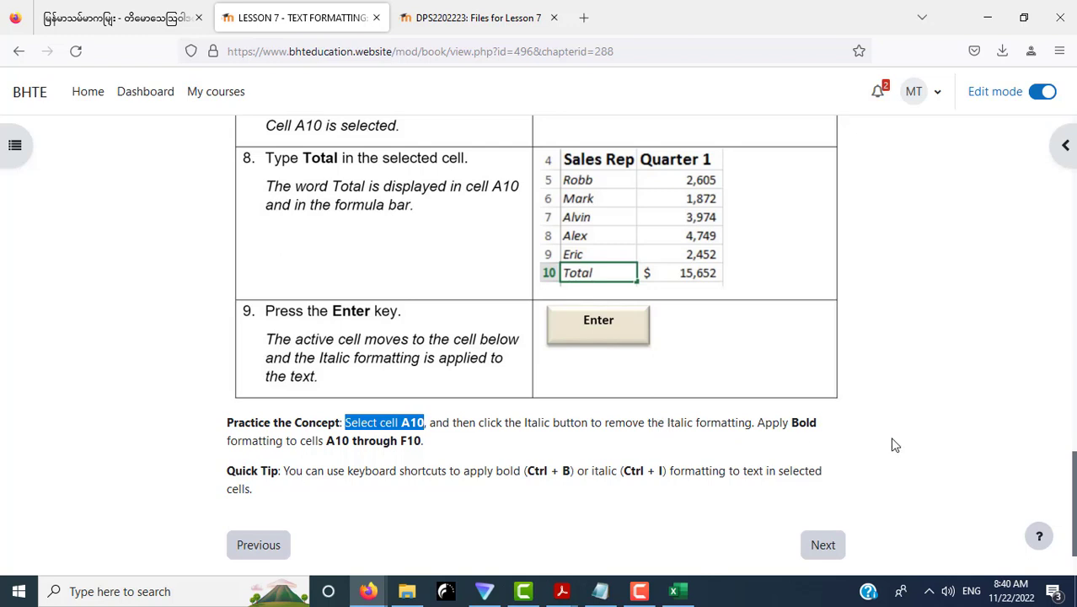
pyautogui.click(674, 595)
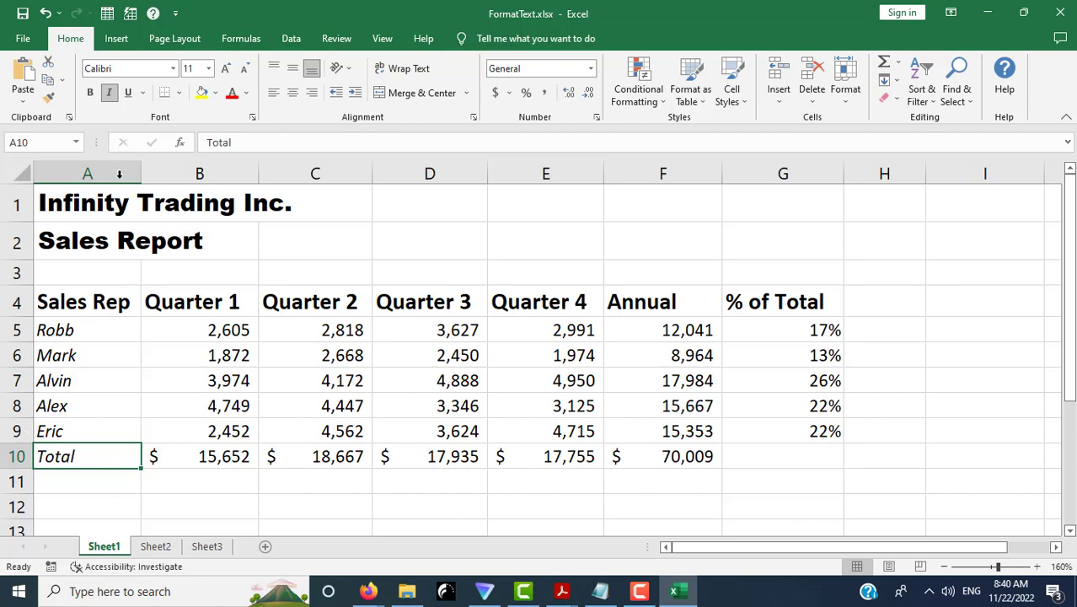
# Step: Remove the italic from Total and make A10:F10 bold
pyautogui.click(110, 94)
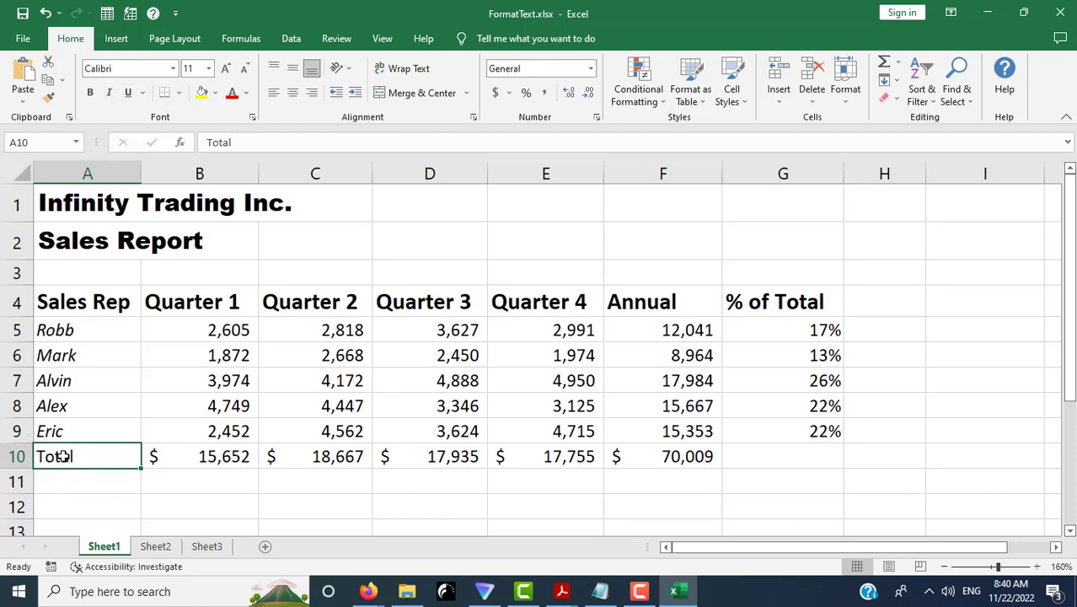
pyautogui.moveTo(64, 456); pyautogui.dragTo(685, 456)
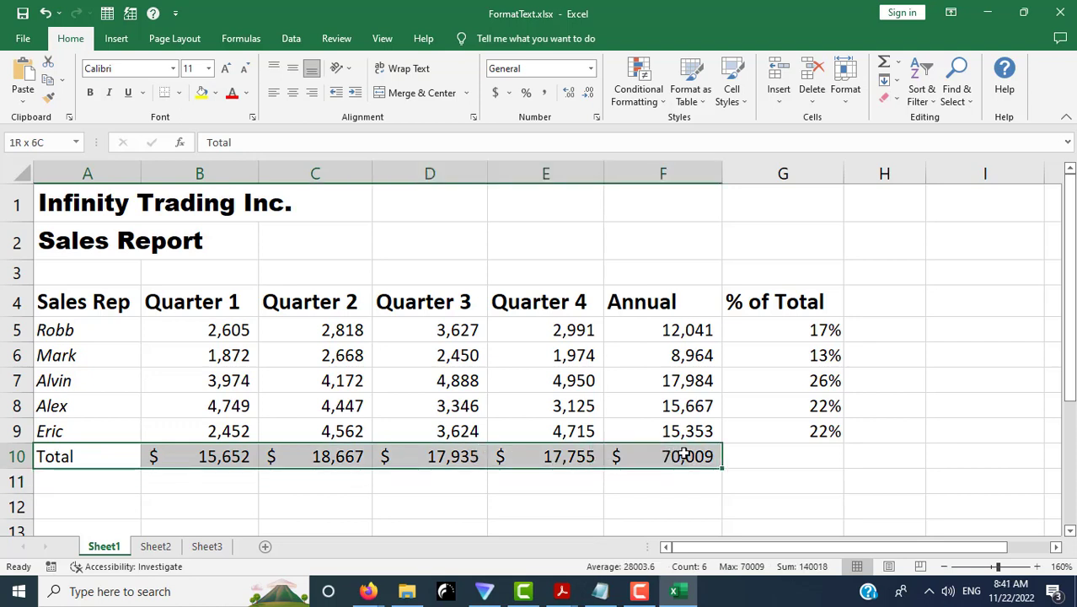
pyautogui.click(91, 93)
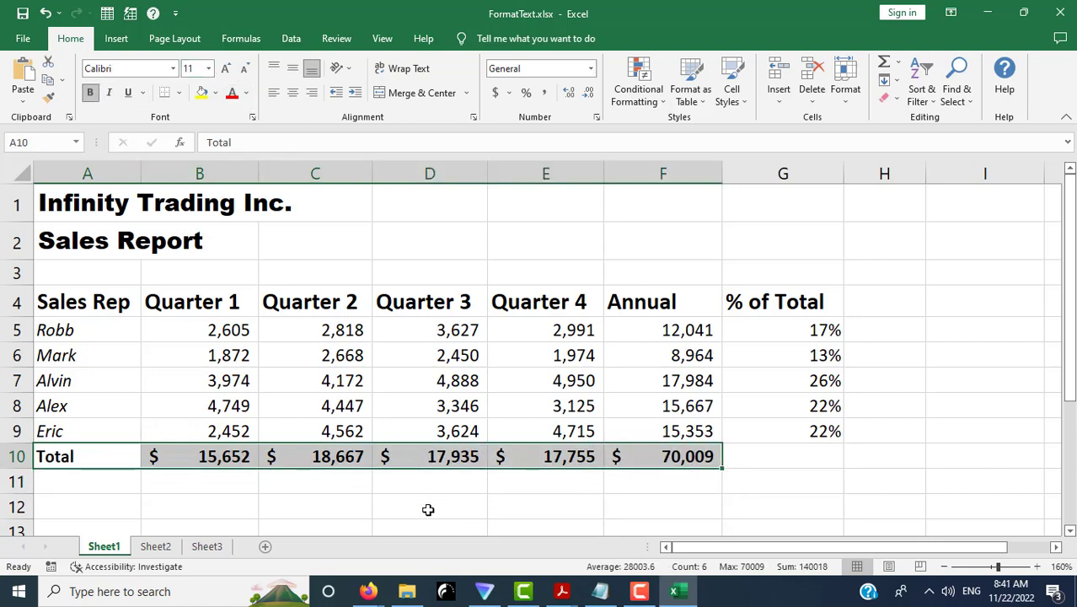
pyautogui.click(428, 510)
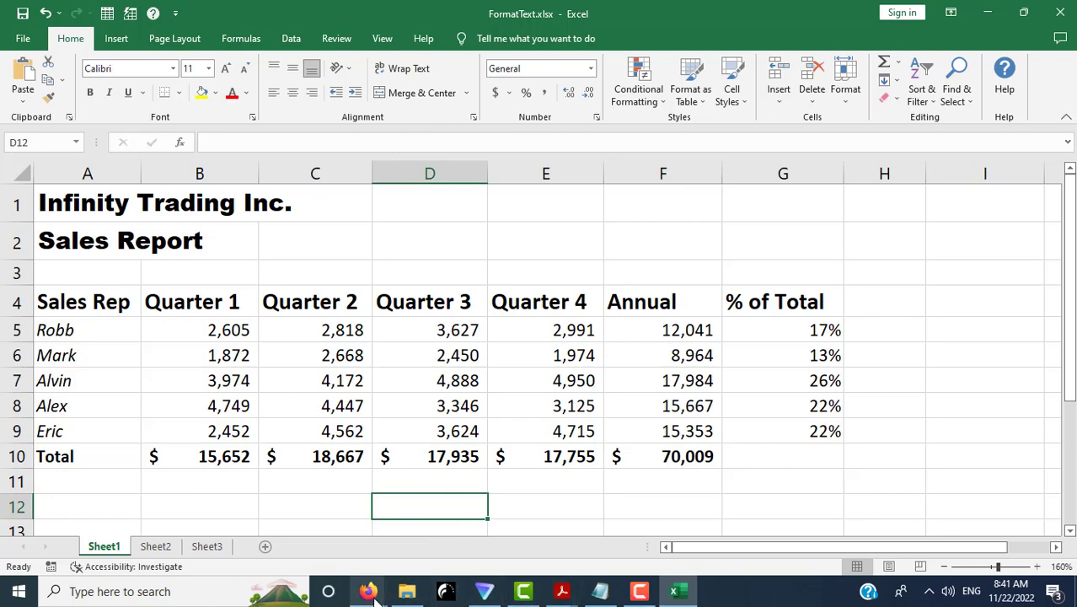
# Step: Highlight the Quick Tip bold and italic shortcuts, then open chapter 7.5 Underlining Text
pyautogui.moveTo(368, 592)
pyautogui.click(207, 539)
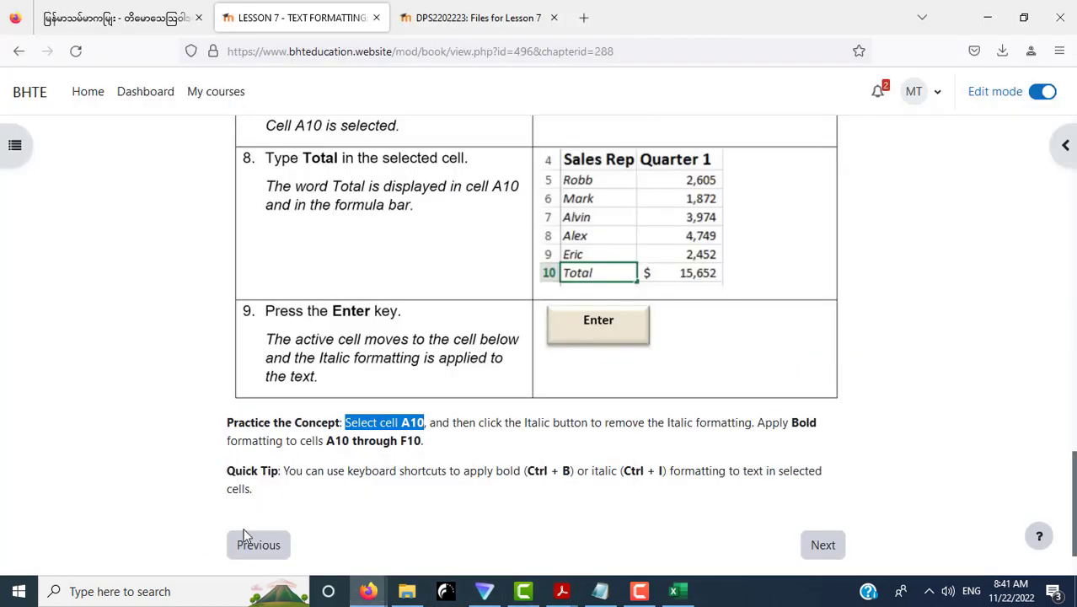
pyautogui.click(529, 469)
pyautogui.moveTo(527, 471); pyautogui.dragTo(573, 475)
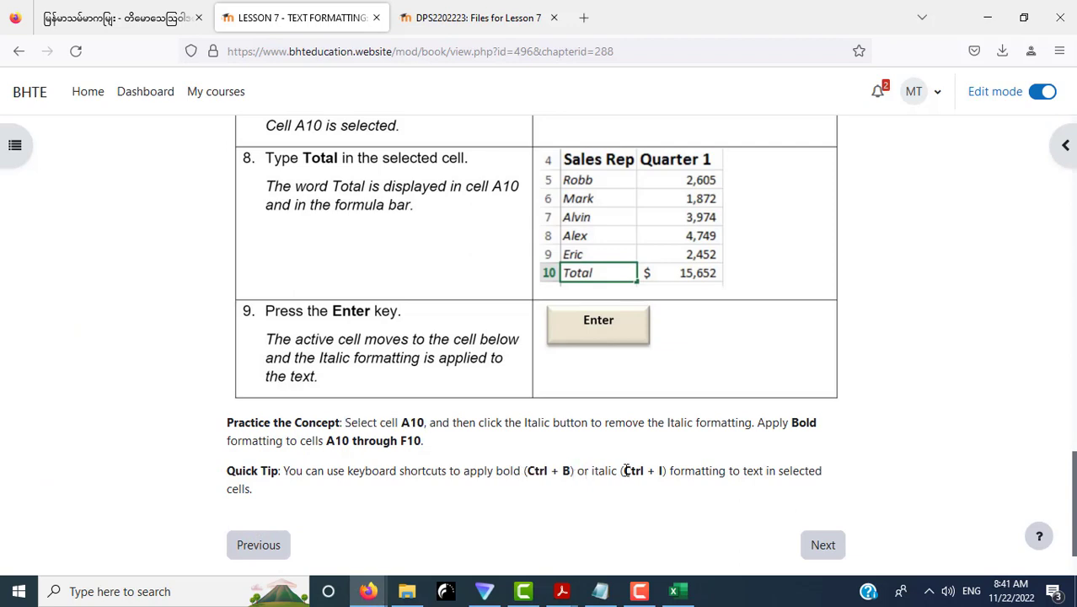
pyautogui.moveTo(624, 470); pyautogui.dragTo(668, 472)
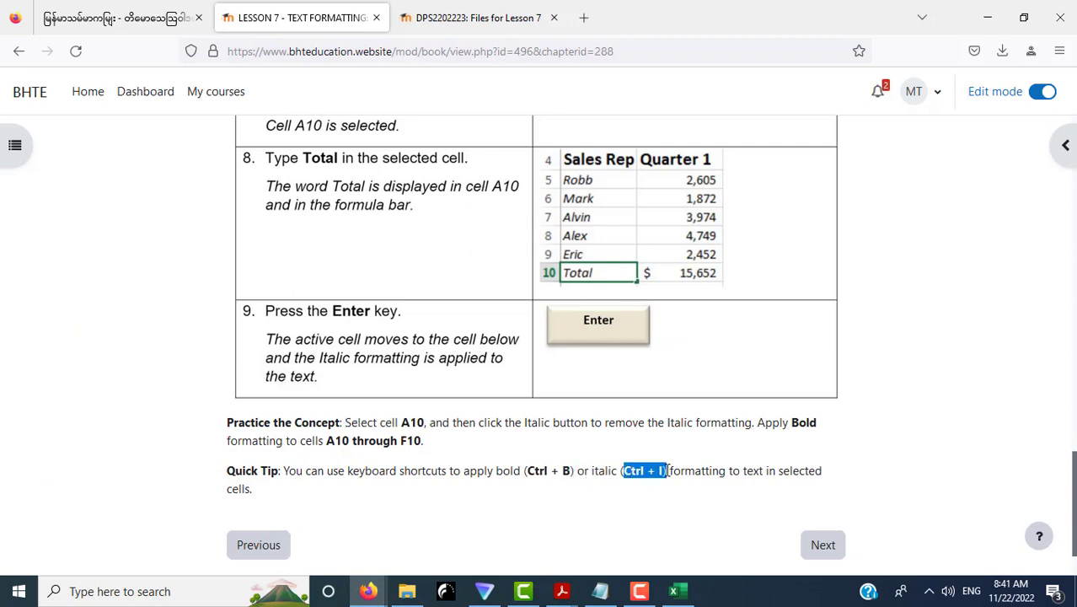
pyautogui.click(824, 546)
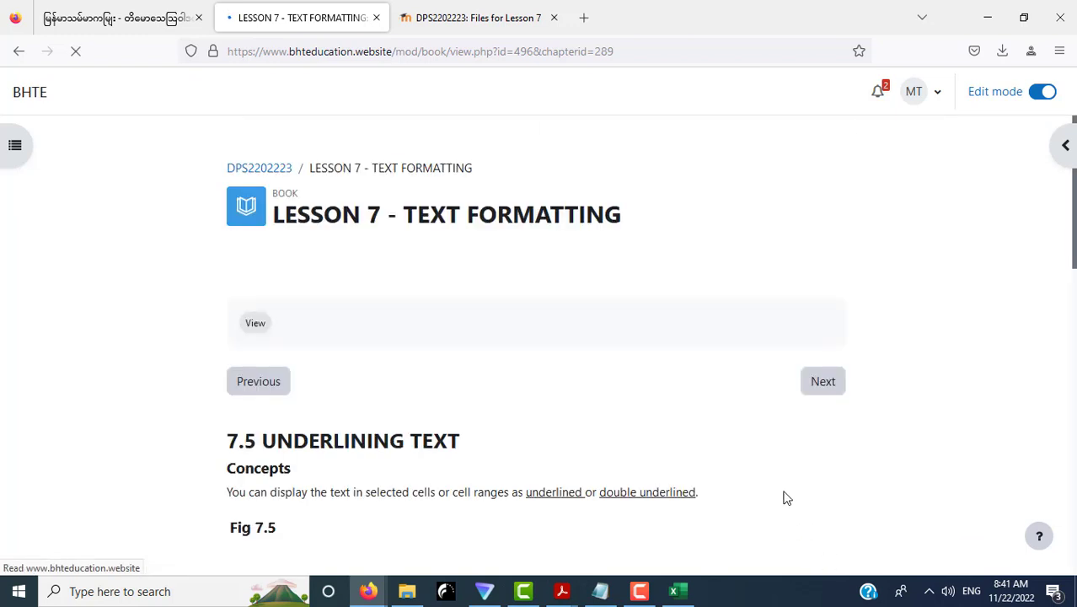
pyautogui.scroll(-4, 202, 346)
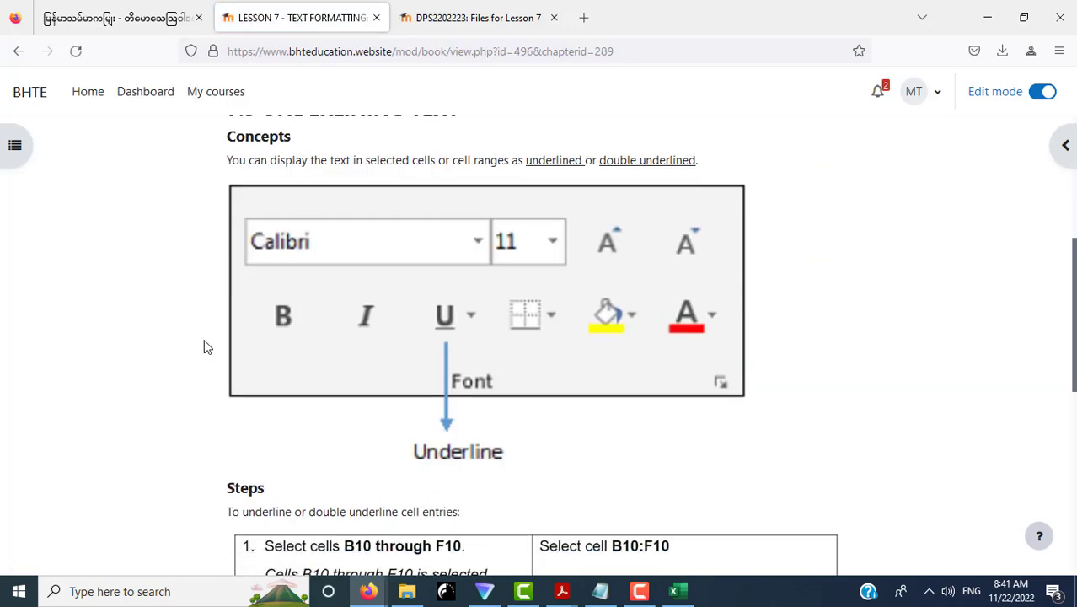
pyautogui.scroll(-4, 204, 346)
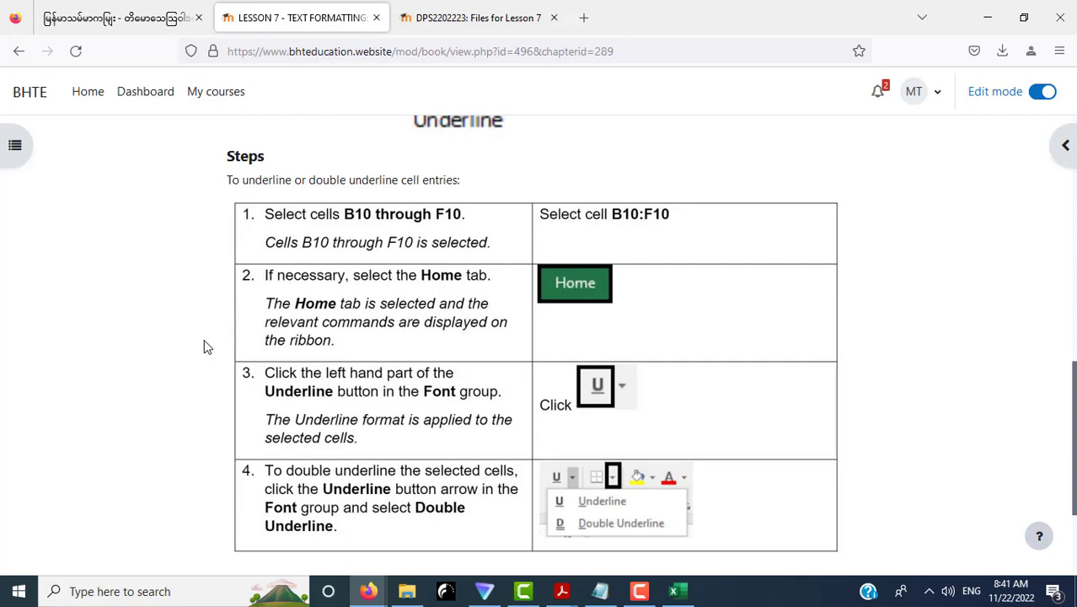
pyautogui.scroll(-2, 203, 346)
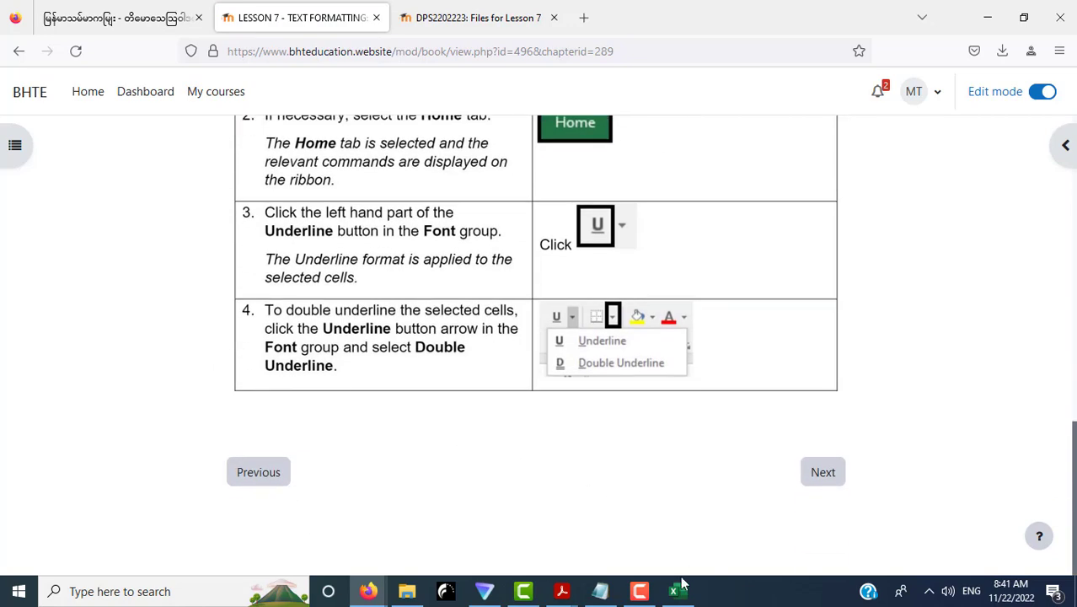
# Step: Select the totals in B10:F10 and give them a single underline
pyautogui.moveTo(673, 591)
pyautogui.click(679, 535)
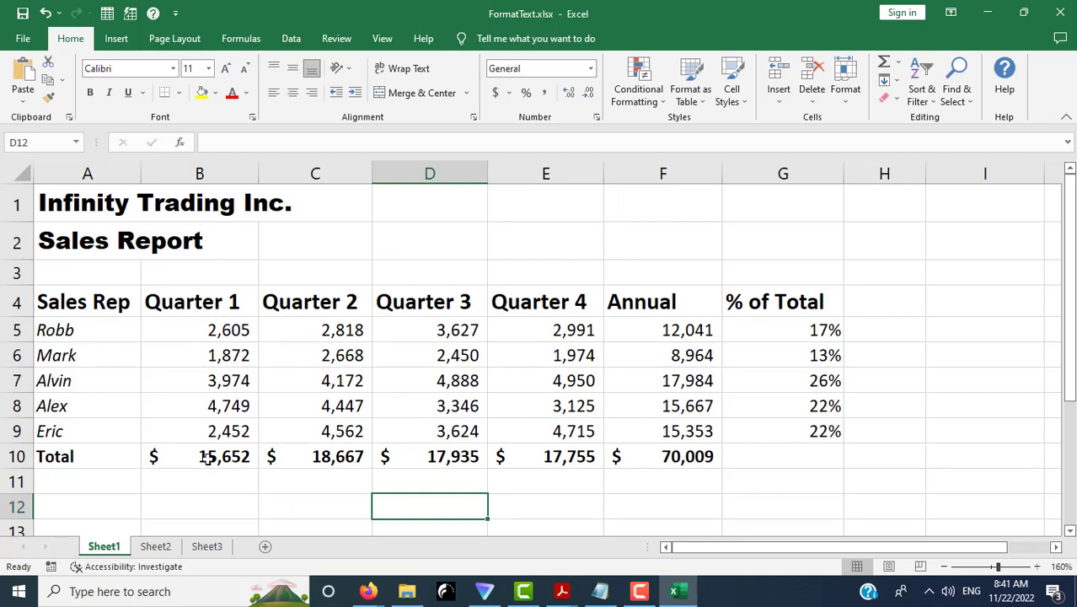
pyautogui.moveTo(206, 457); pyautogui.dragTo(643, 455)
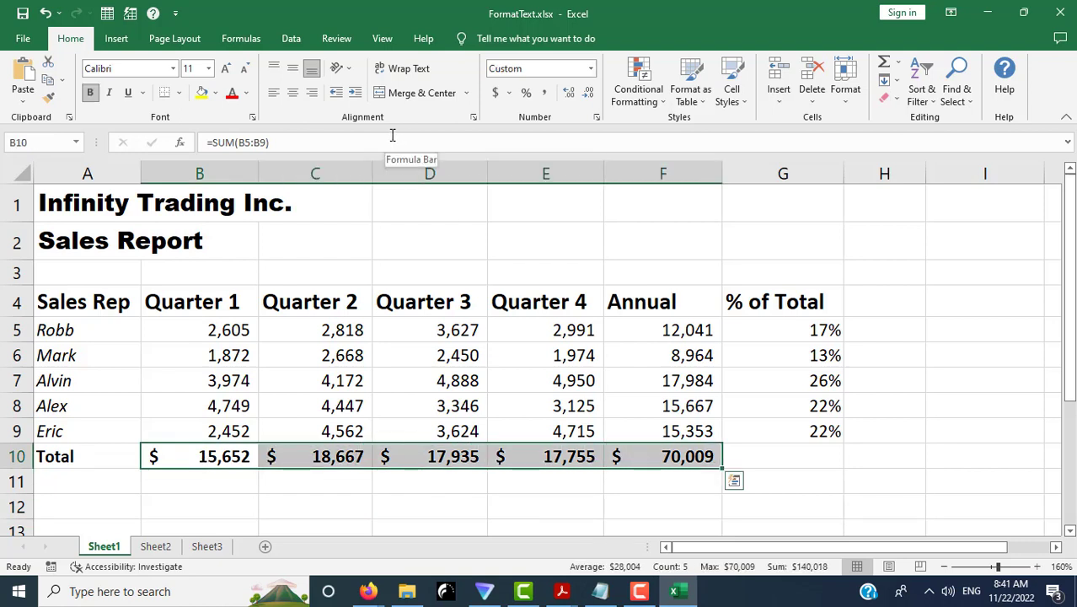
pyautogui.click(179, 93)
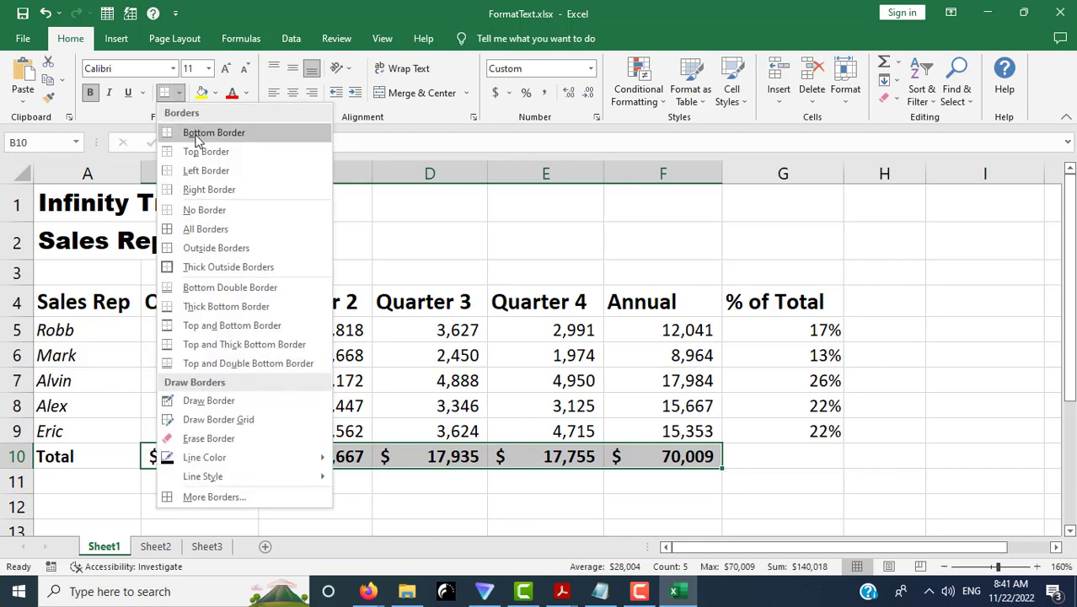
pyautogui.click(140, 97)
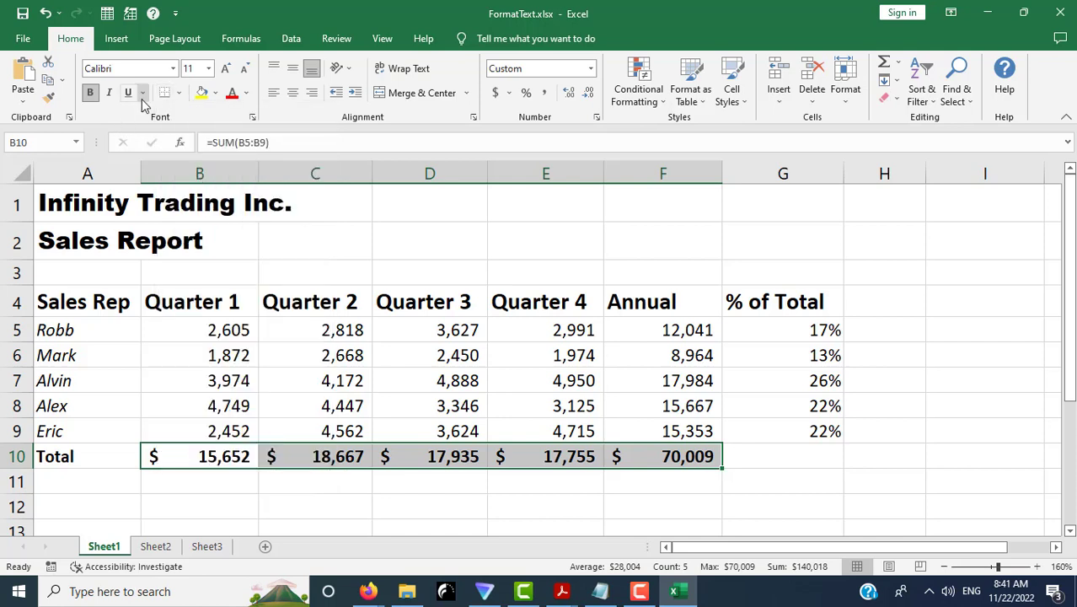
pyautogui.click(143, 93)
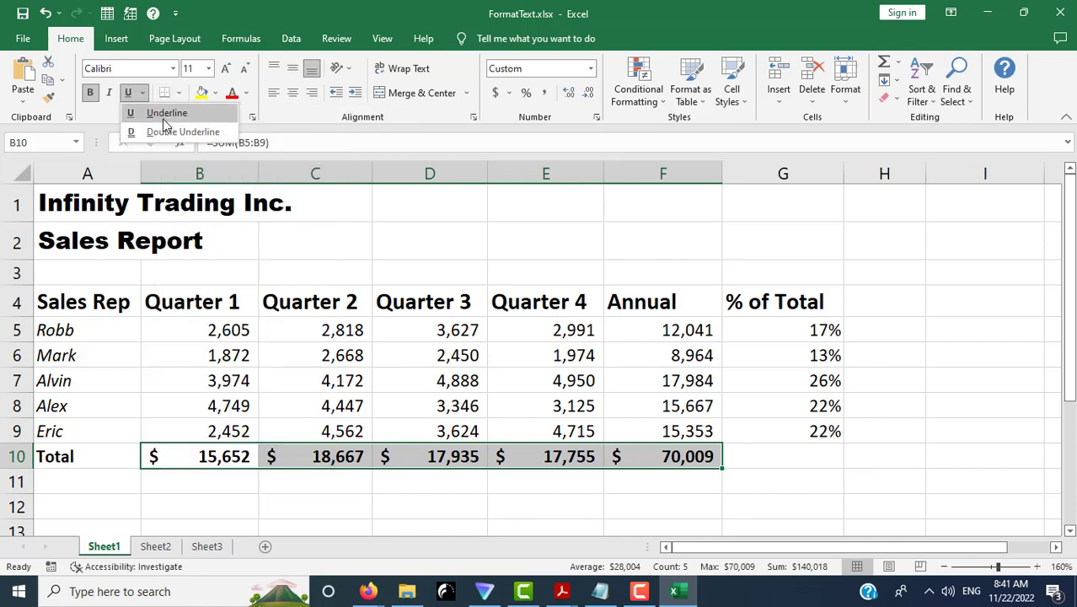
pyautogui.click(163, 119)
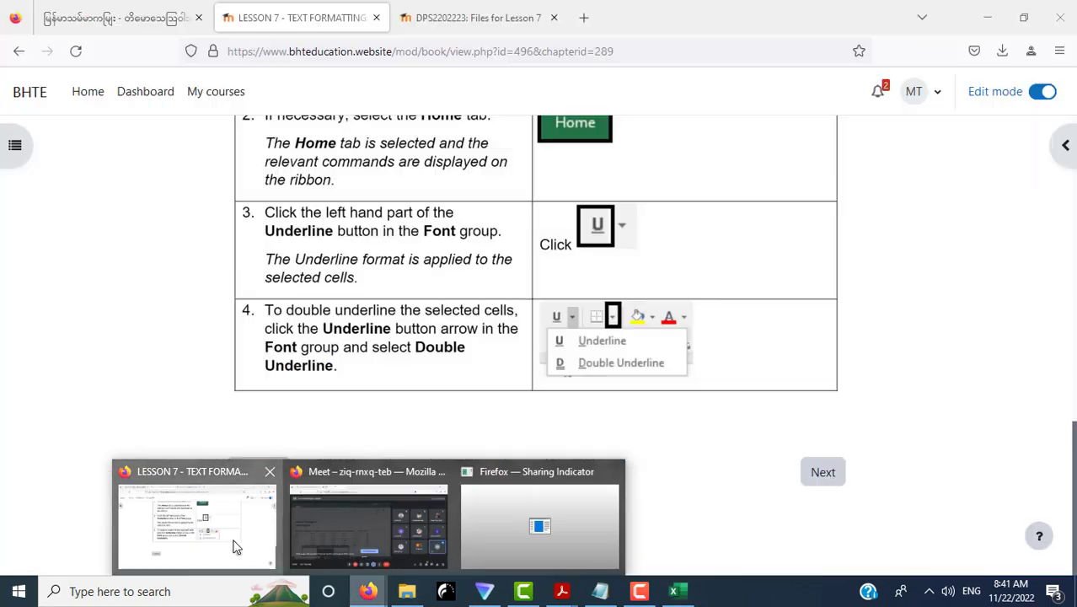
pyautogui.moveTo(369, 591)
pyautogui.click(240, 547)
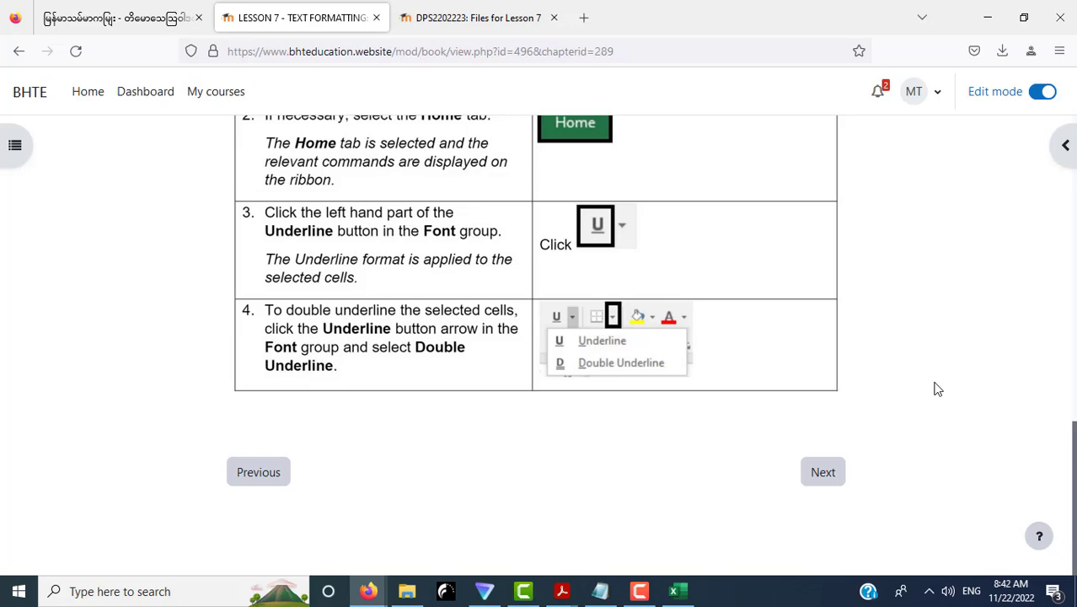
# Step: Change the B10:F10 totals to a double underline
pyautogui.click(679, 591)
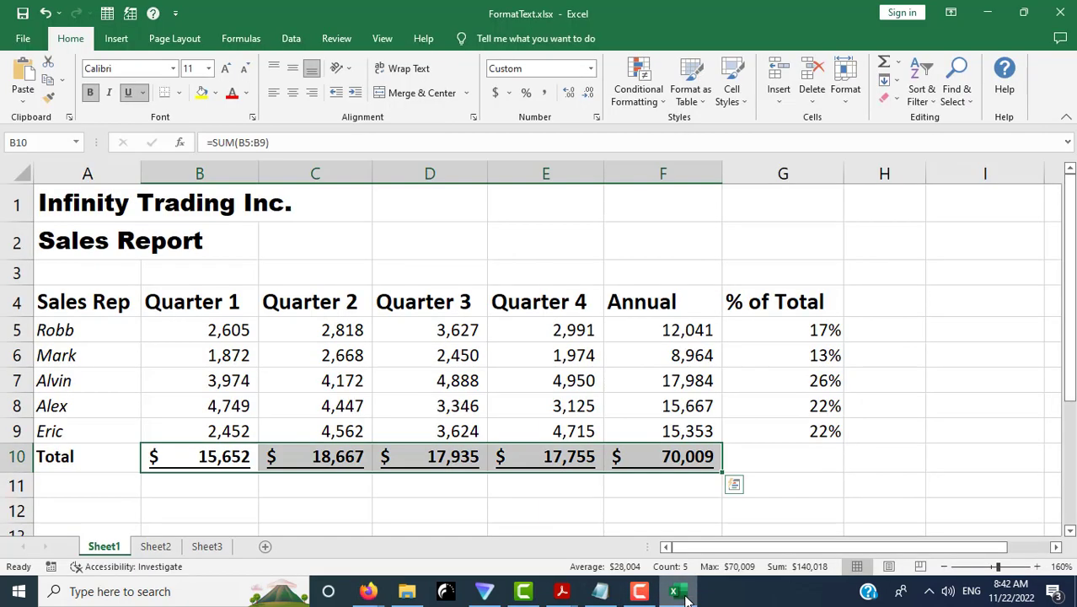
pyautogui.click(143, 93)
pyautogui.click(145, 133)
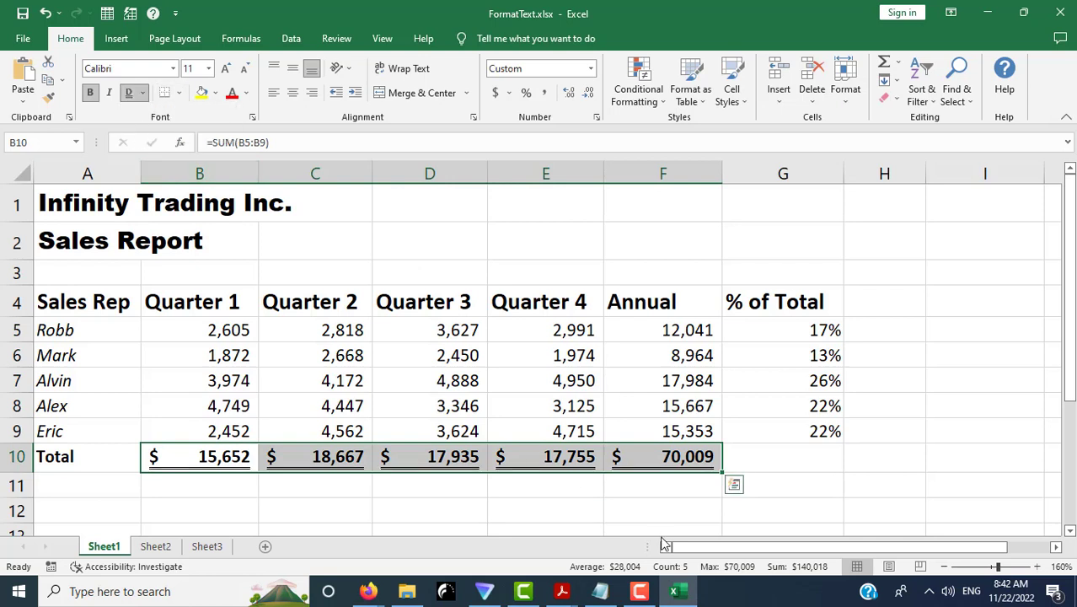
pyautogui.click(691, 510)
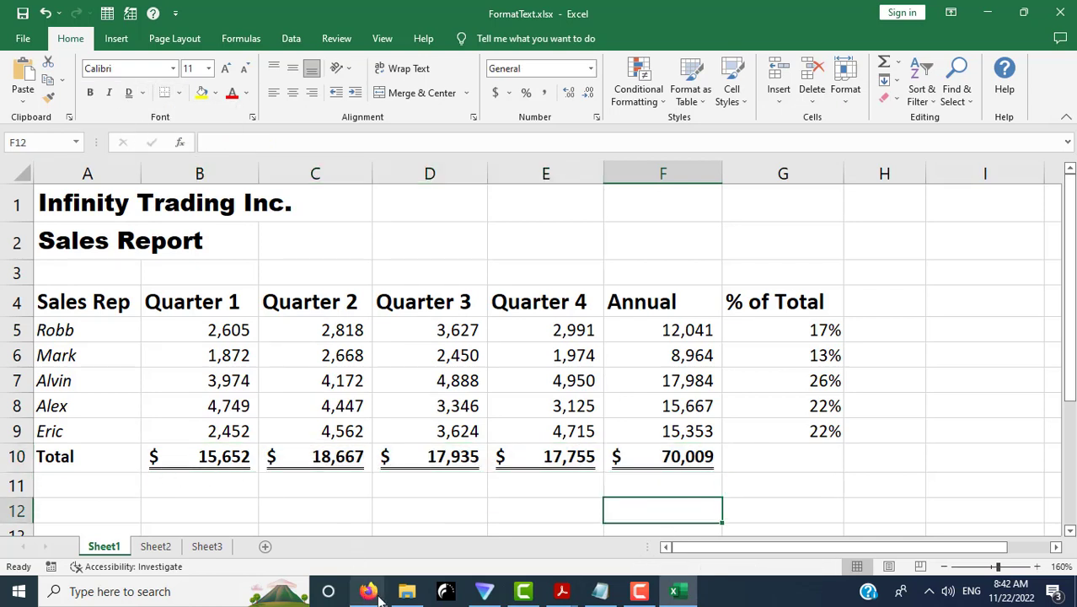
# Step: Advance to chapter 7.6 Font Colour and read through its steps
pyautogui.click(225, 544)
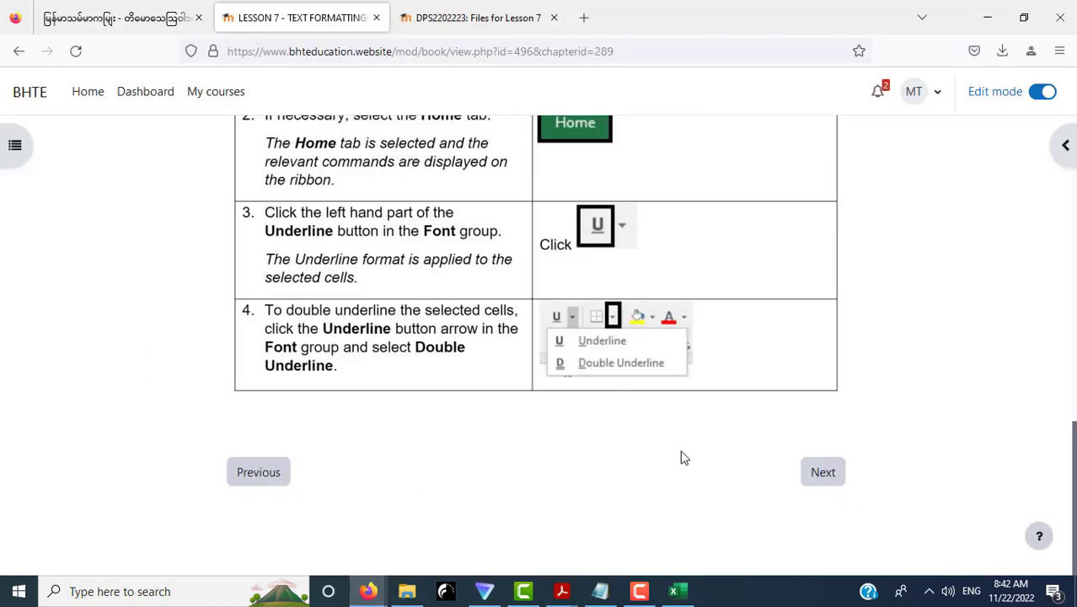
pyautogui.click(814, 477)
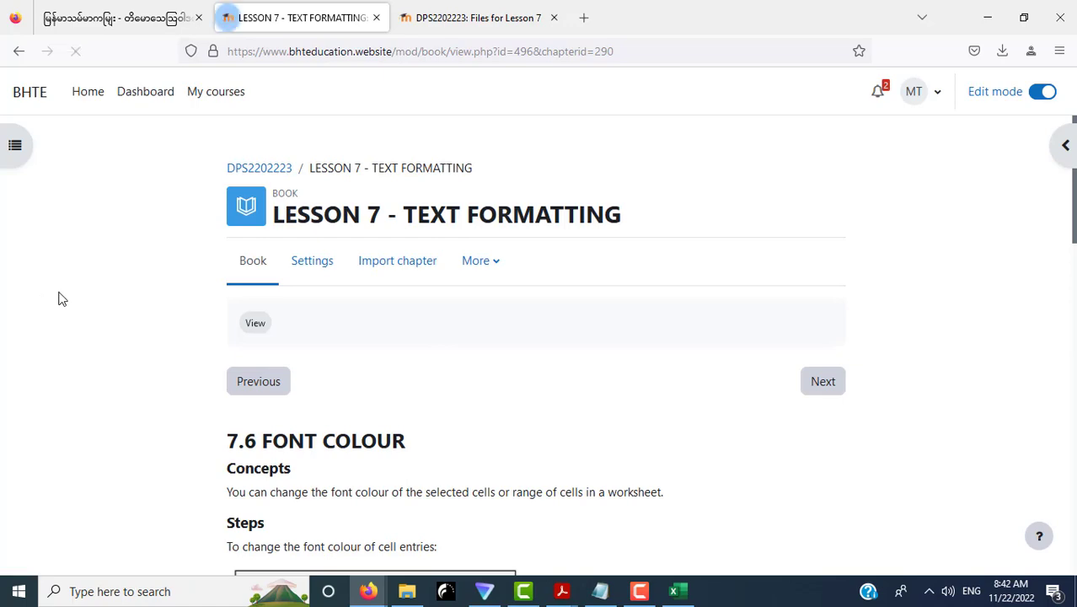
pyautogui.scroll(-3, 59, 298)
pyautogui.scroll(-3, 108, 292)
pyautogui.scroll(-3, 108, 293)
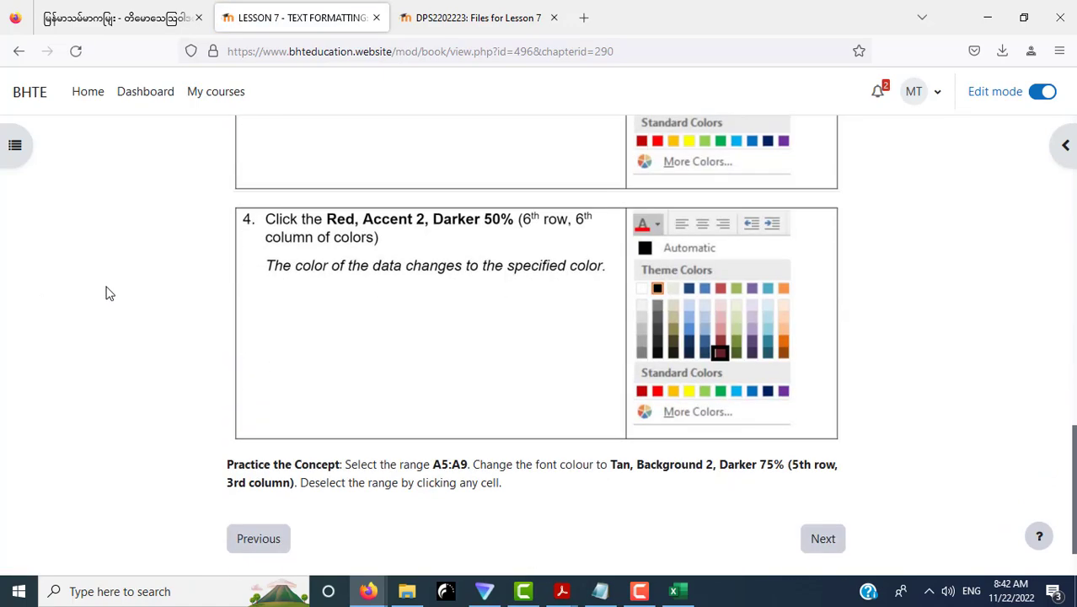
pyautogui.scroll(4, 108, 293)
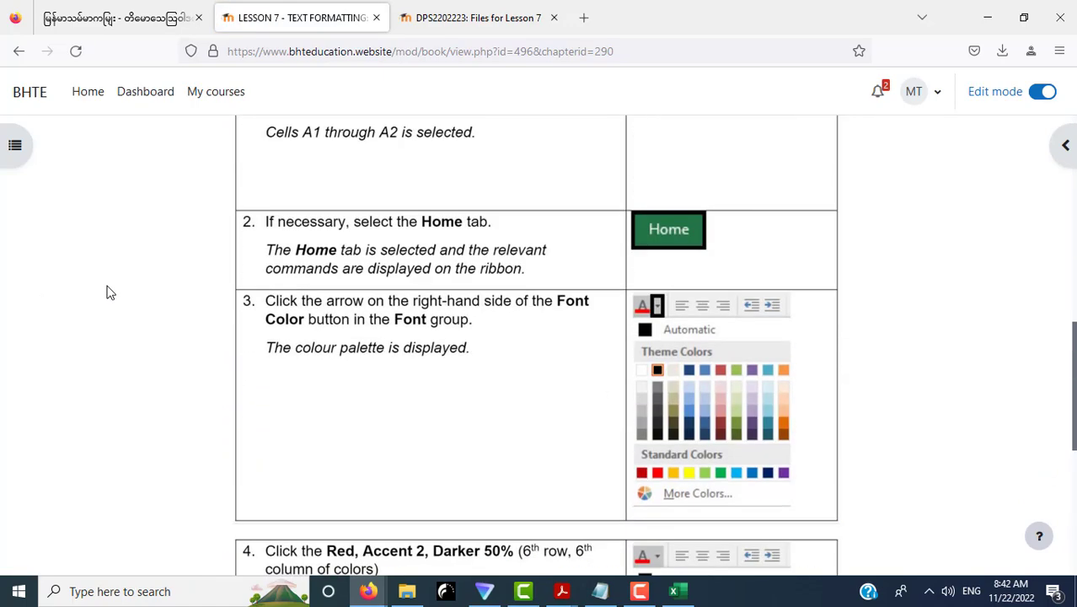
pyautogui.scroll(1, 108, 292)
pyautogui.scroll(1, 108, 292)
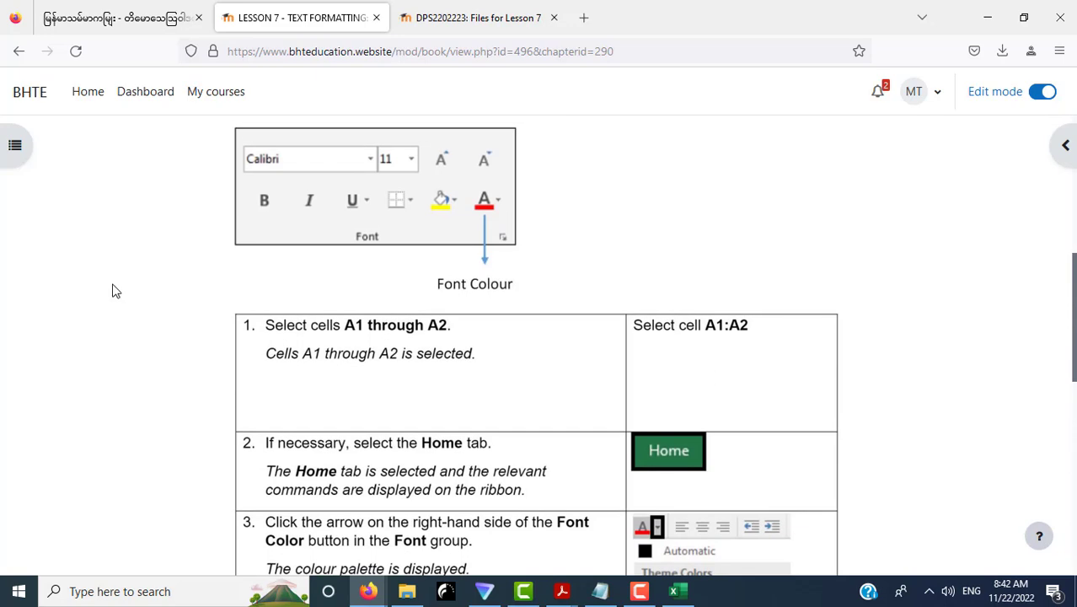
pyautogui.scroll(-1, 119, 290)
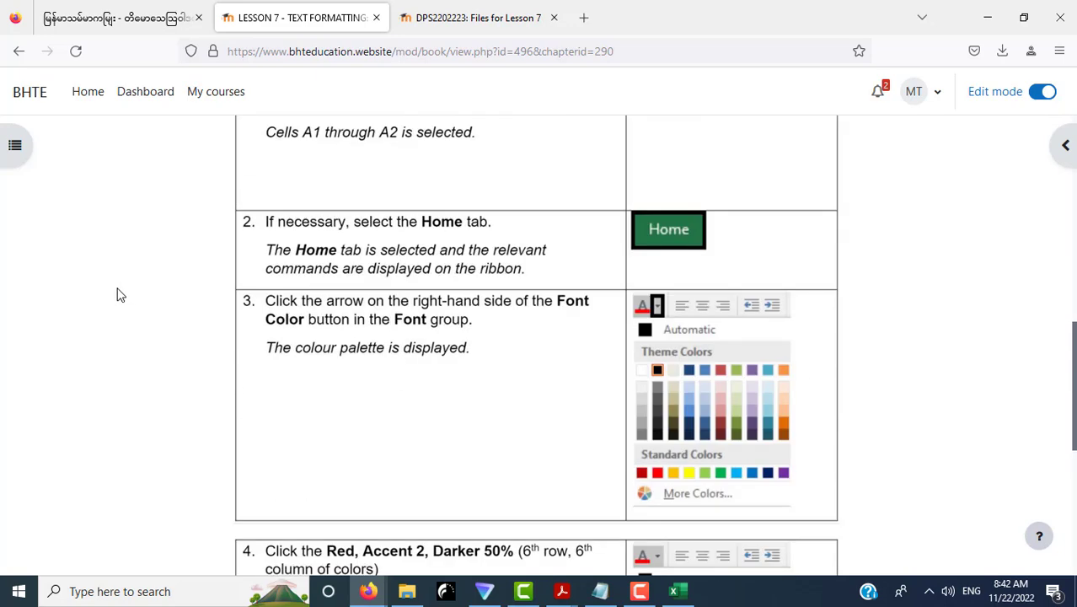
pyautogui.scroll(-5, 118, 294)
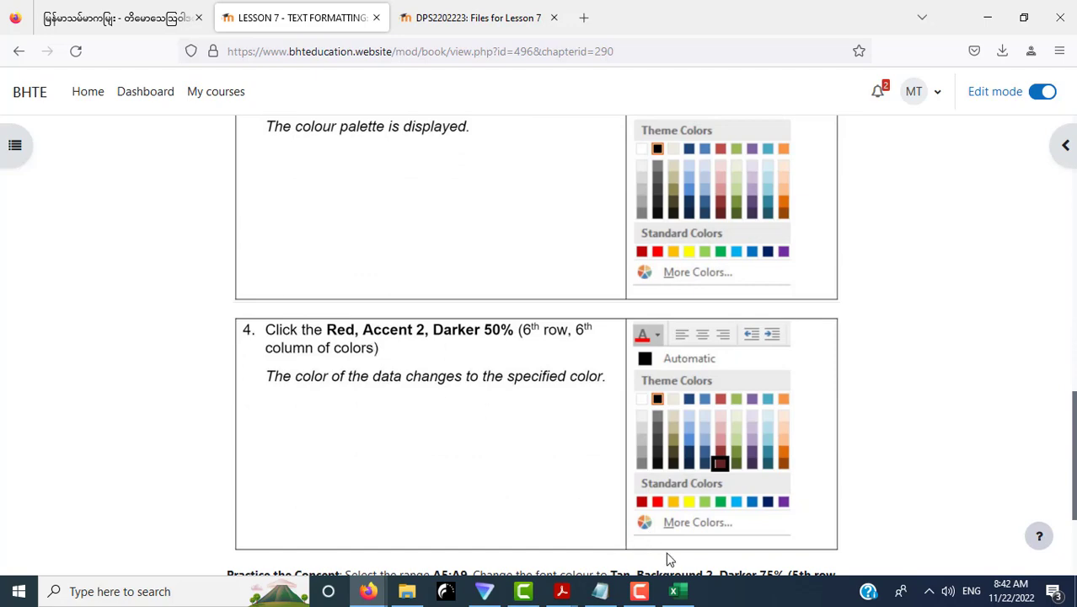
pyautogui.click(678, 594)
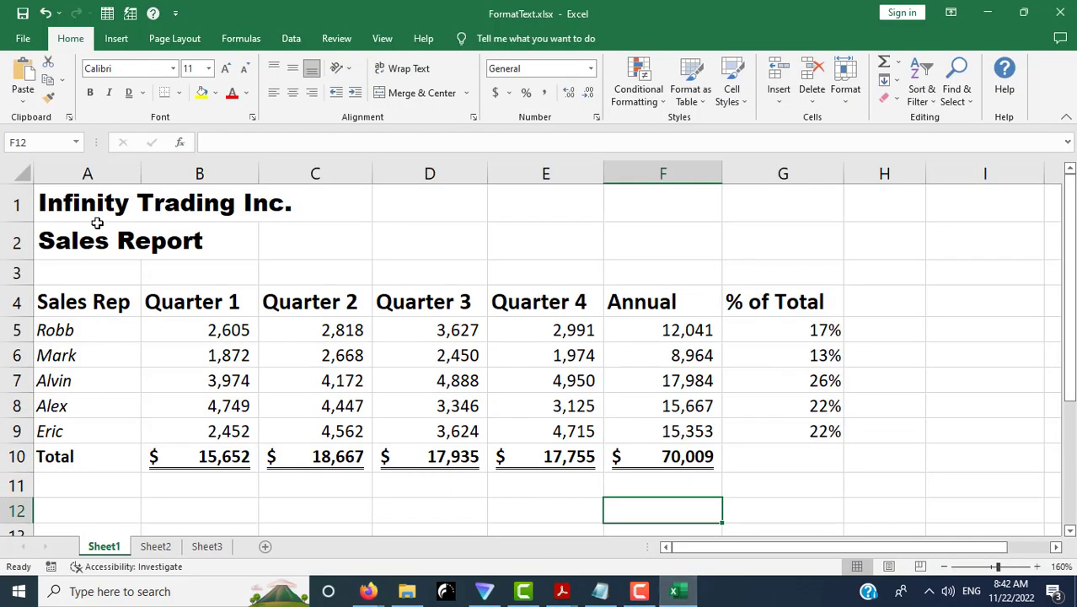
# Step: Set the A1:A2 title font colour to Red, Accent 2, Darker 50%
pyautogui.moveTo(89, 207); pyautogui.dragTo(87, 241)
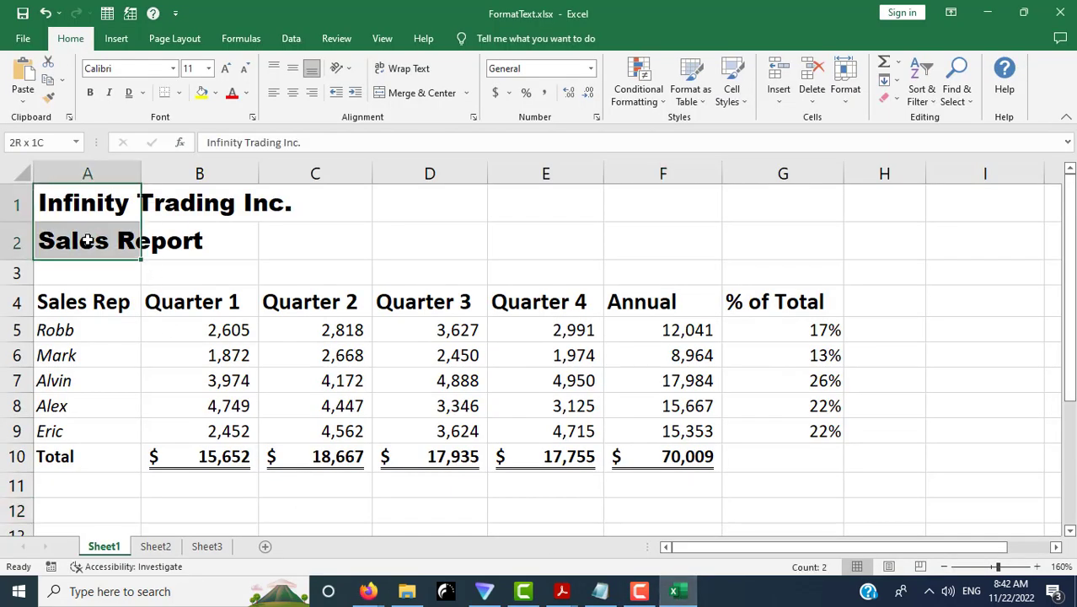
pyautogui.click(248, 93)
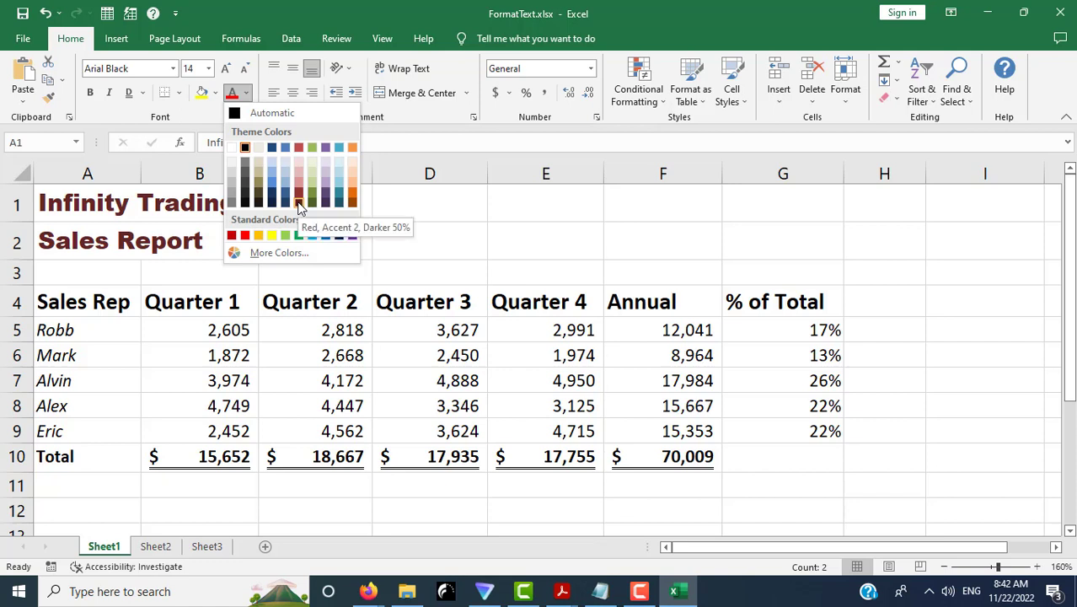
pyautogui.click(298, 207)
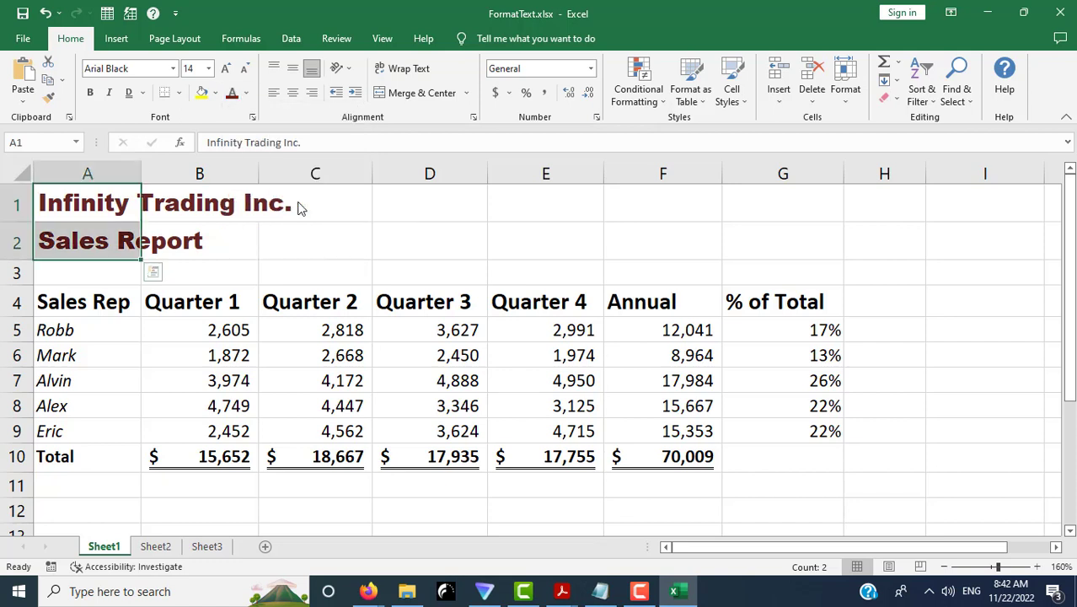
pyautogui.click(368, 257)
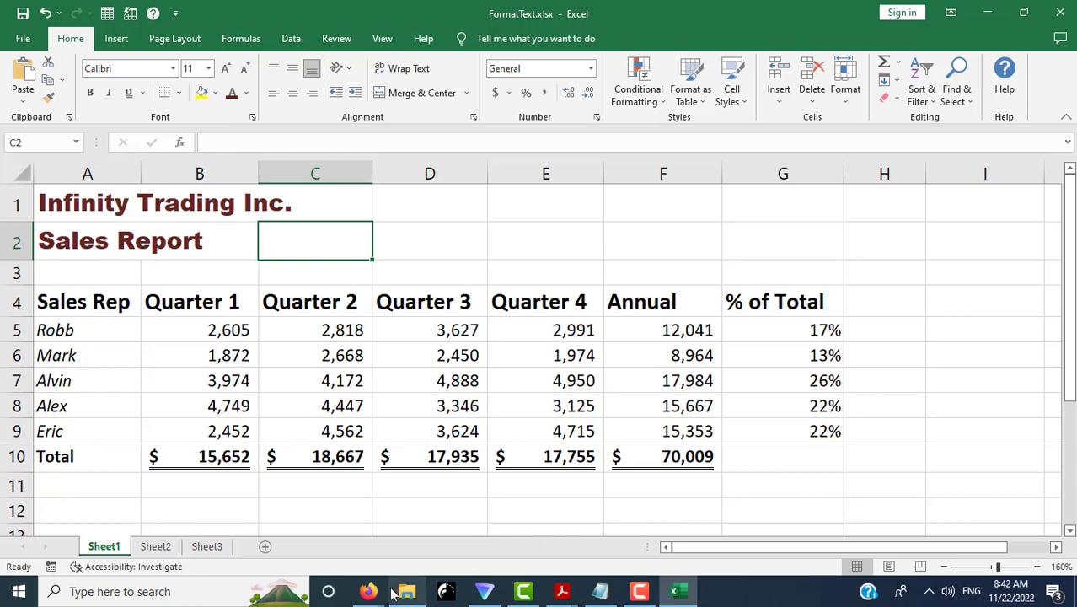
pyautogui.moveTo(368, 591)
pyautogui.click(235, 539)
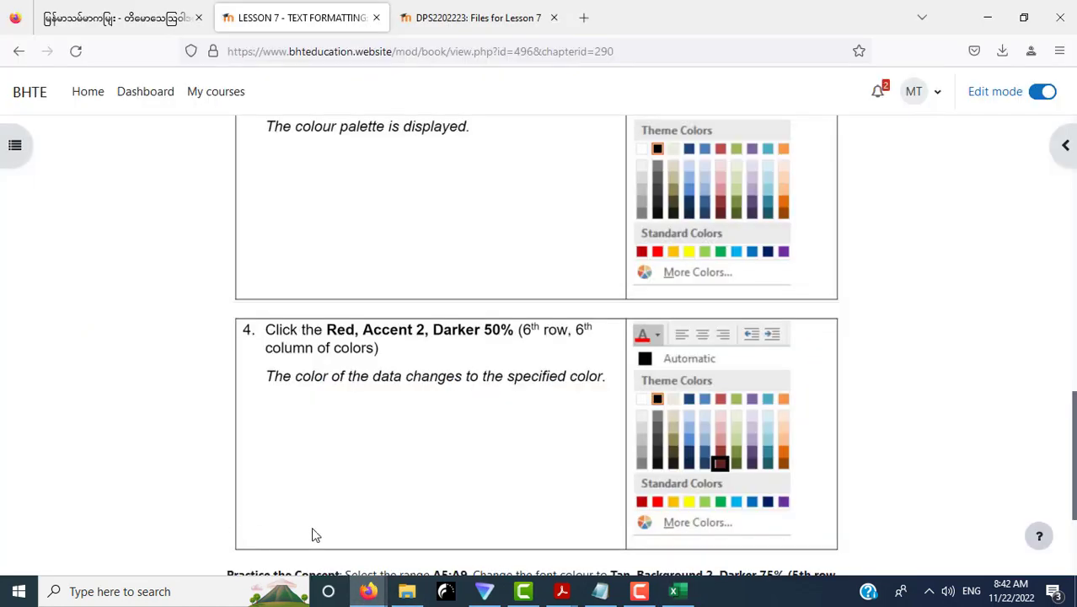
# Step: Advance the lesson to chapter 7.7 Rotating Text and scroll through its steps
pyautogui.scroll(-3, 847, 469)
pyautogui.click(824, 474)
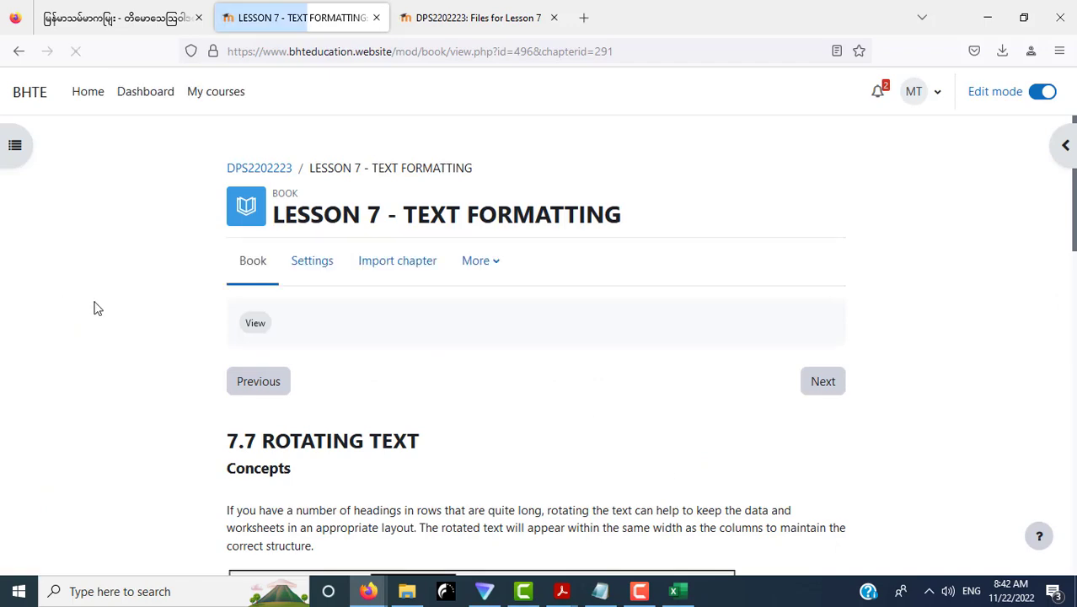
pyautogui.scroll(-5, 96, 308)
pyautogui.scroll(-1, 96, 307)
pyautogui.scroll(-3, 96, 307)
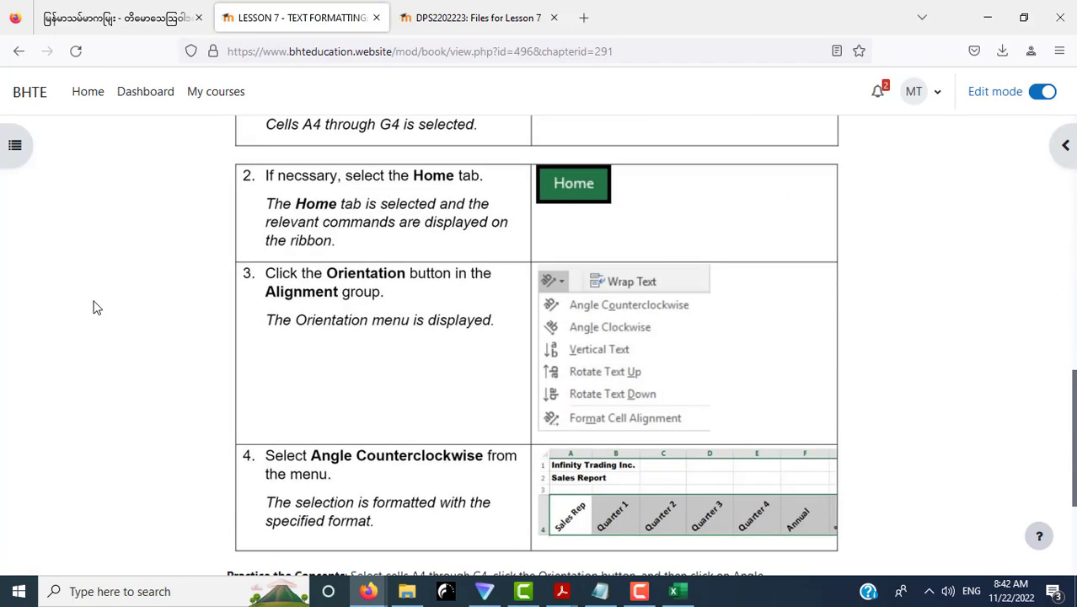
pyautogui.scroll(1, 96, 308)
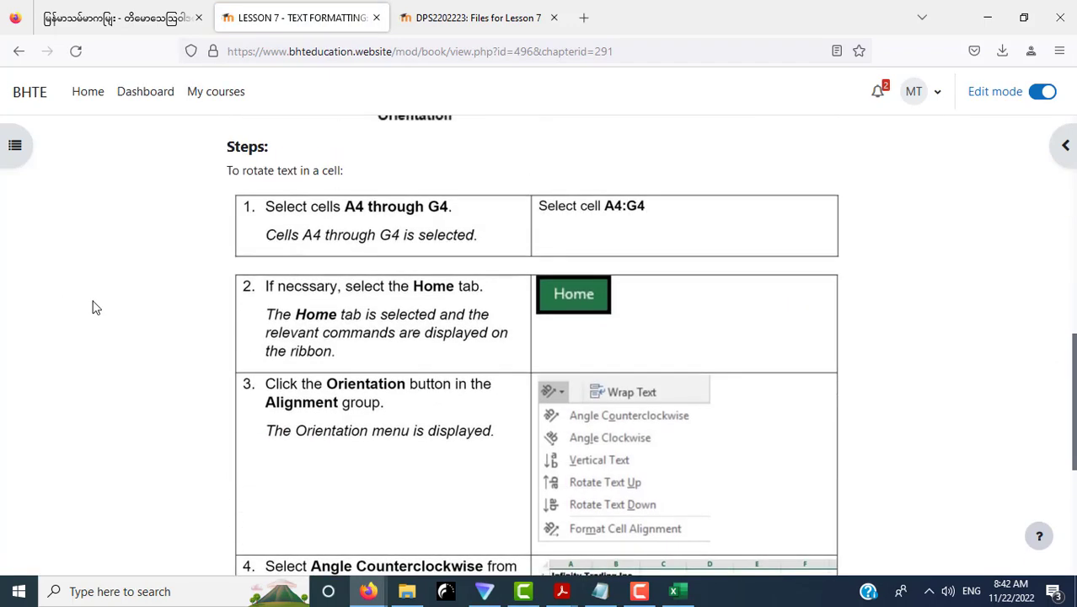
pyautogui.click(674, 591)
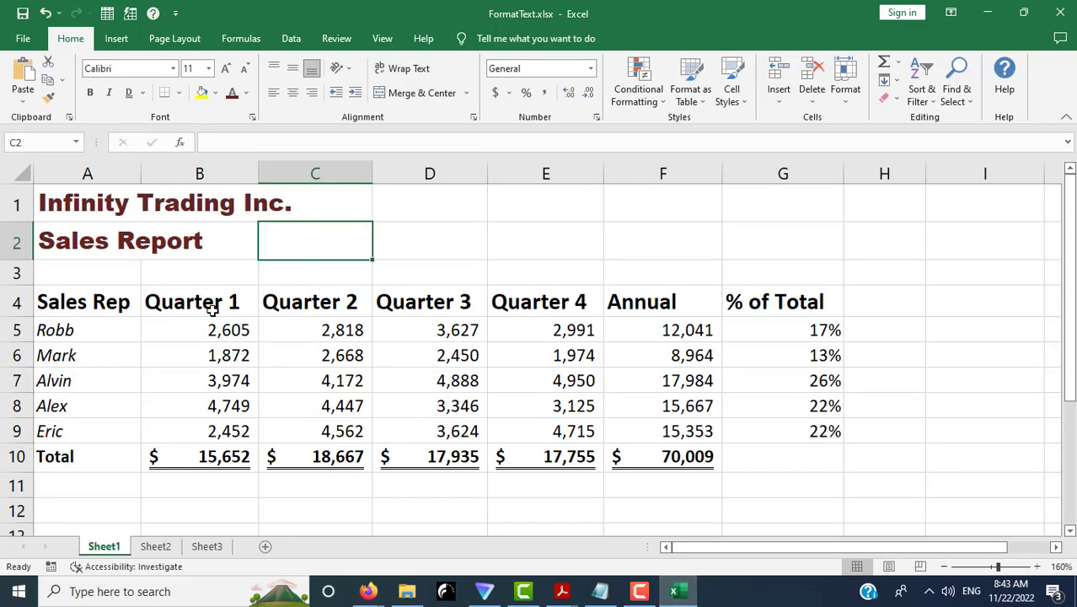
# Step: Set the A4:G4 headers, Sales Rep through % of Total, to Angle Counterclockwise
pyautogui.moveTo(100, 300)
pyautogui.mouseDown()
pyautogui.moveTo(618, 322)
pyautogui.moveTo(784, 302)
pyautogui.mouseUp()
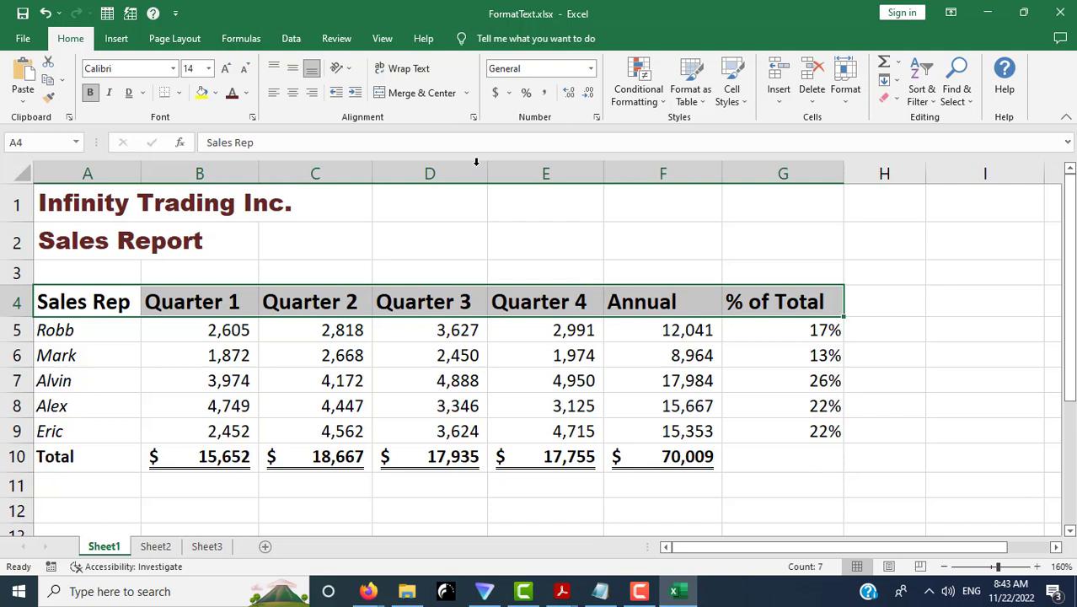
pyautogui.click(351, 73)
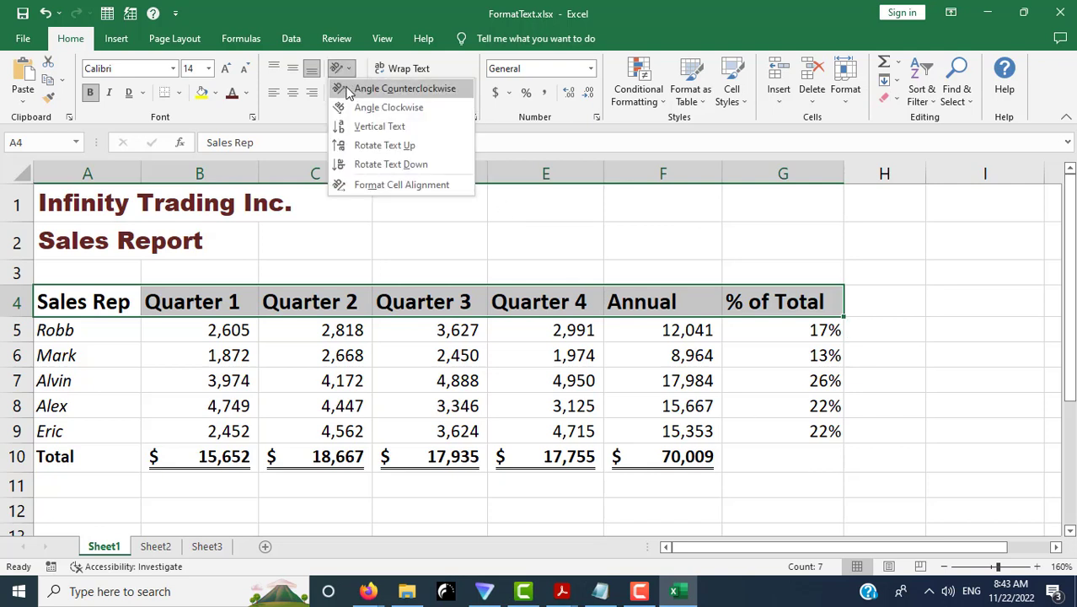
pyautogui.click(349, 90)
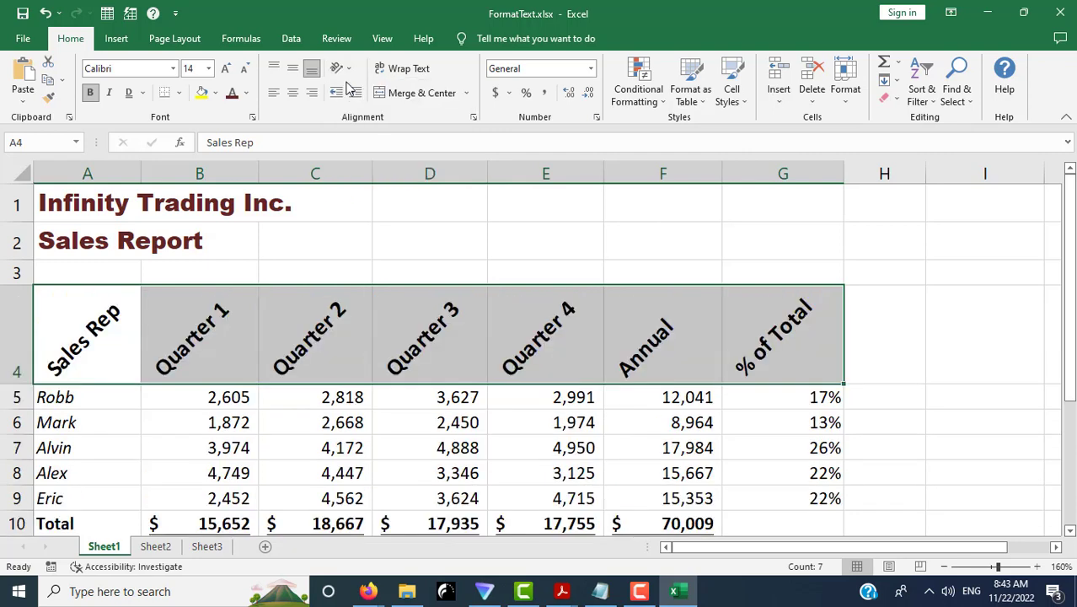
pyautogui.click(343, 69)
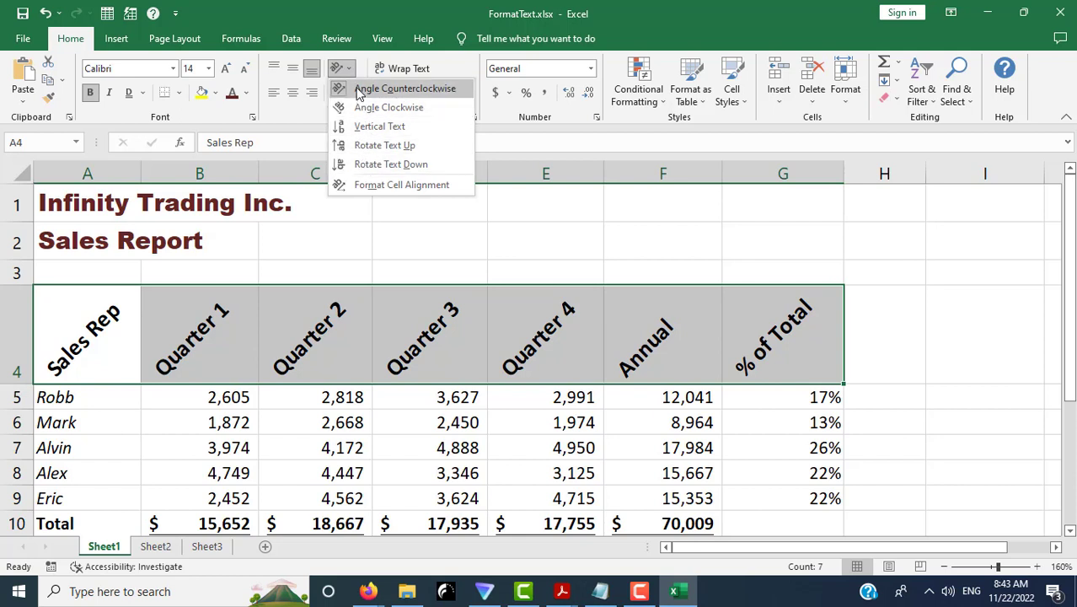
pyautogui.press('Escape')
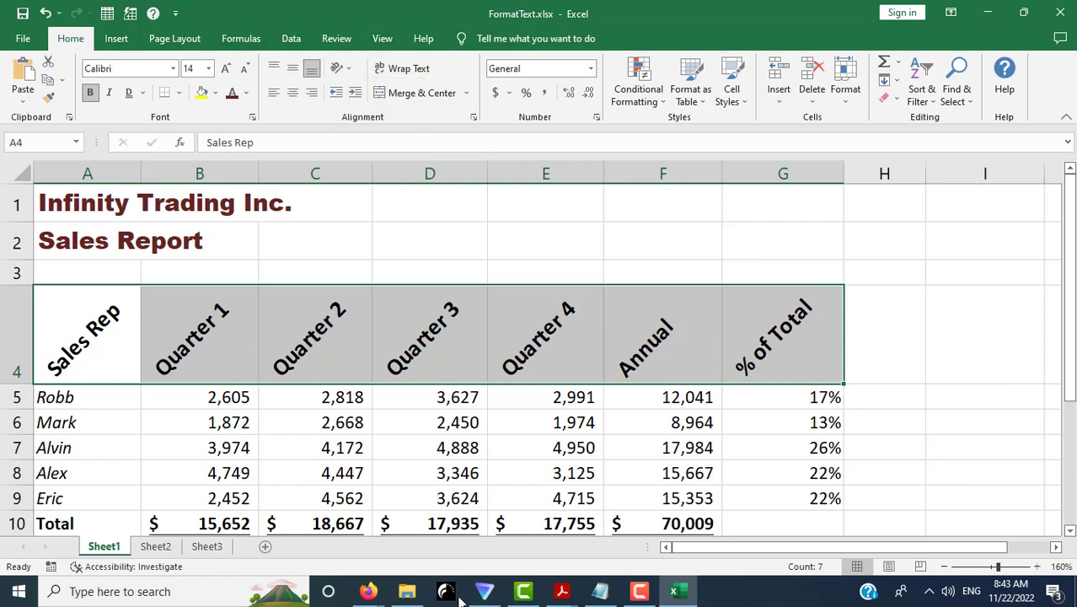
pyautogui.click(368, 591)
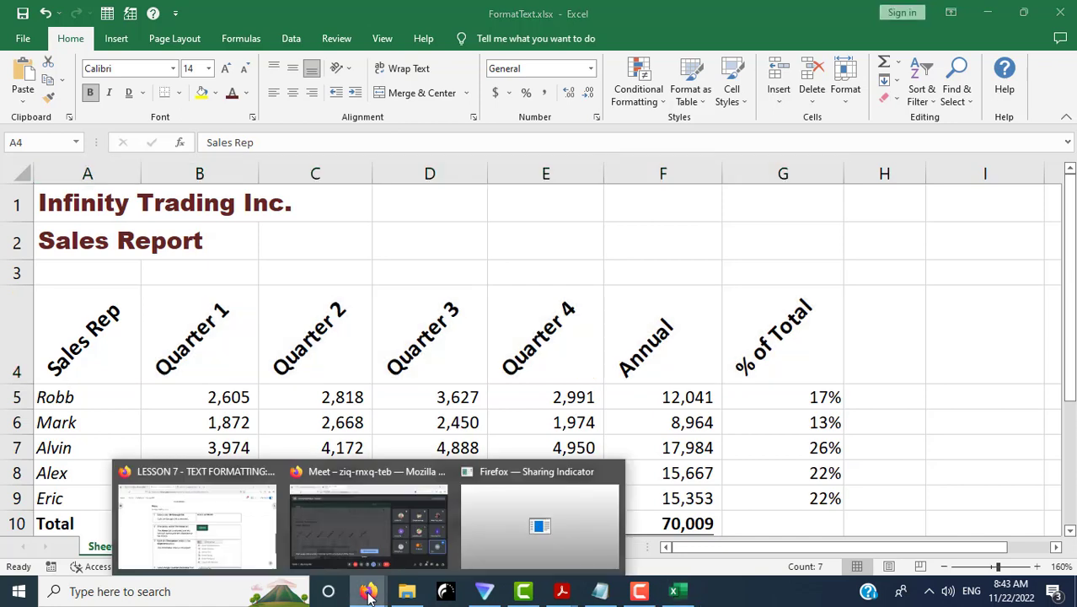
# Step: In the Lesson 7 practice instructions, highlight 'A4 through G4', then go back to Excel
pyautogui.click(214, 526)
pyautogui.scroll(-3, 861, 403)
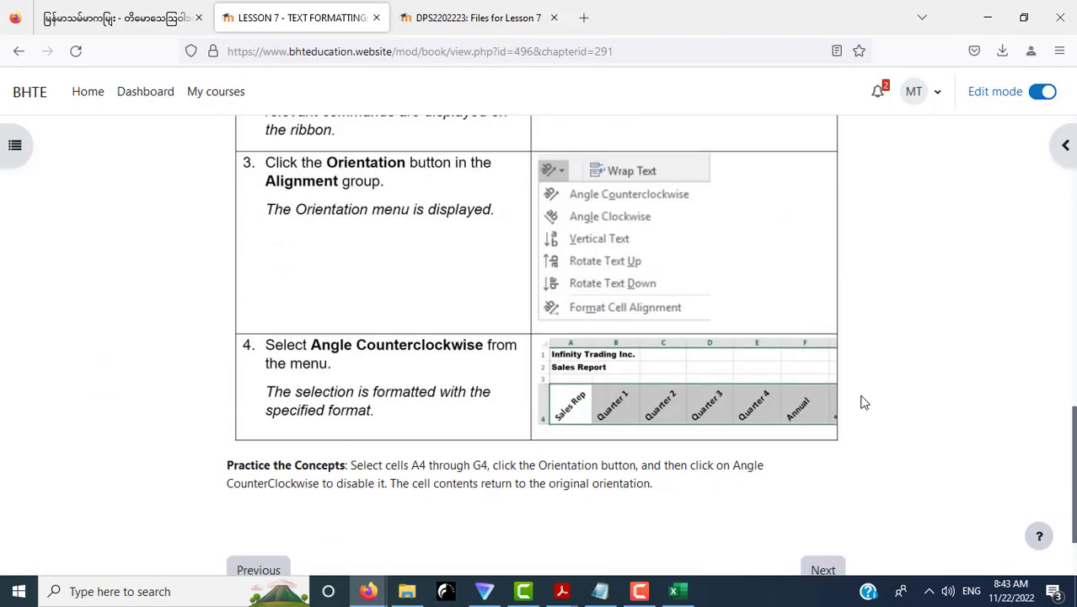
pyautogui.scroll(-2, 861, 403)
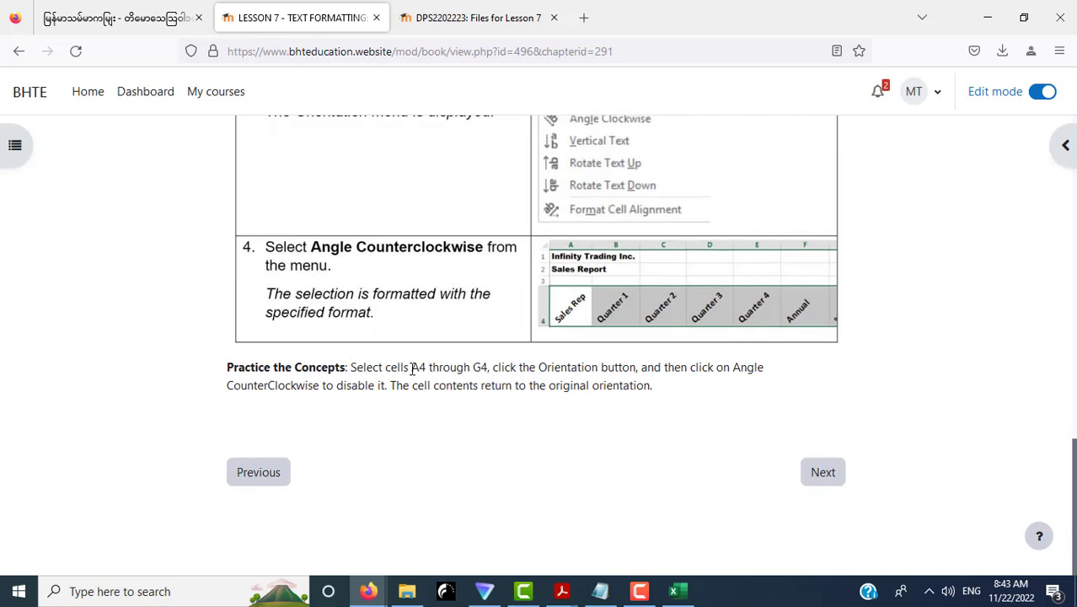
pyautogui.moveTo(411, 368); pyautogui.dragTo(489, 368)
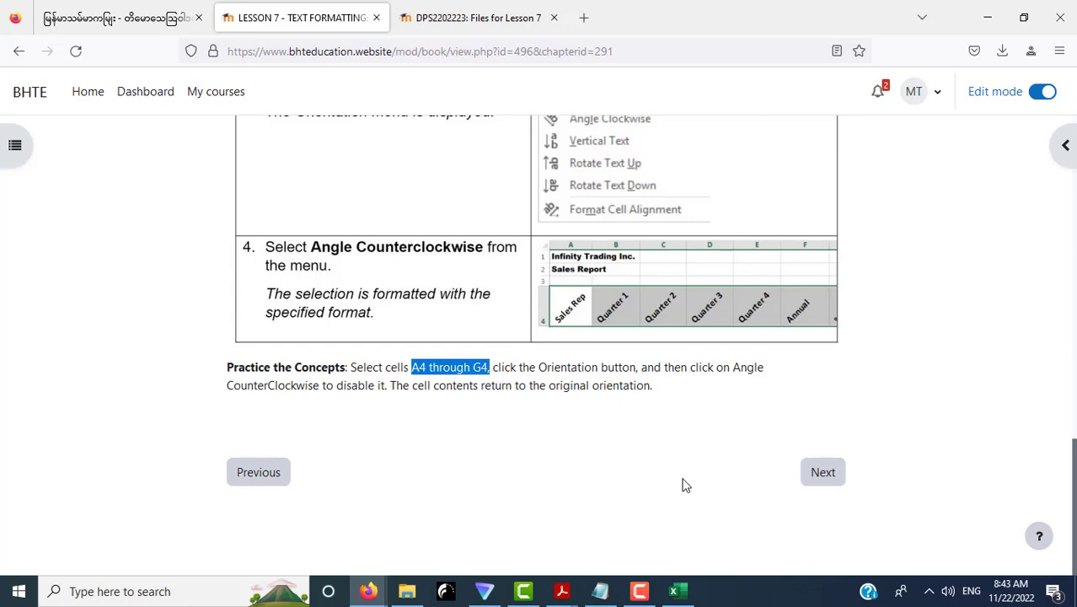
pyautogui.click(674, 591)
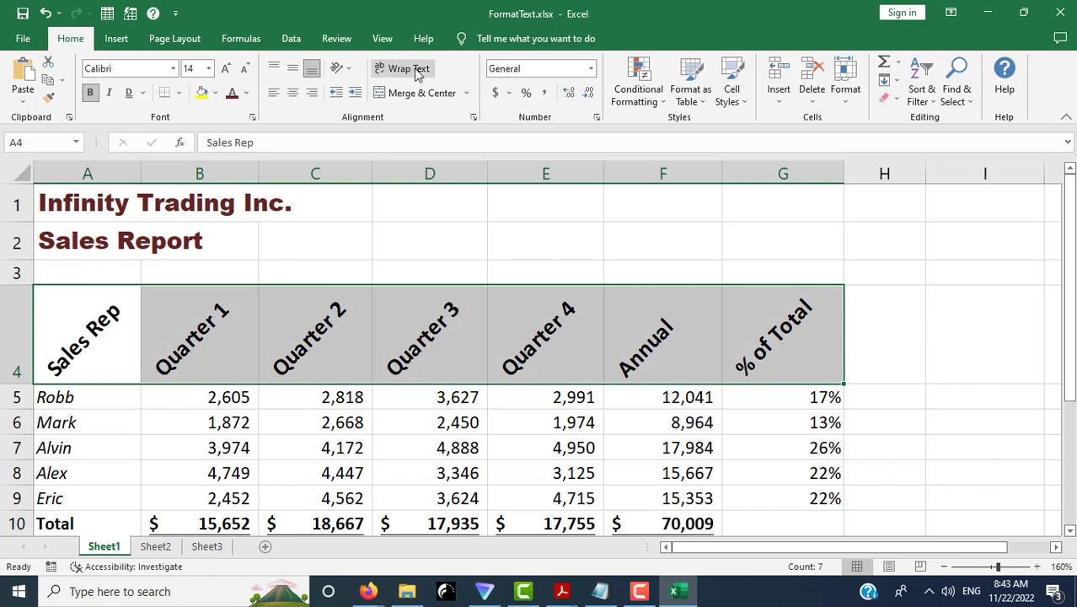
# Step: Turn off Angle Counterclockwise so row 4 headers are horizontal, then bring up the Lesson 7 page
pyautogui.click(350, 69)
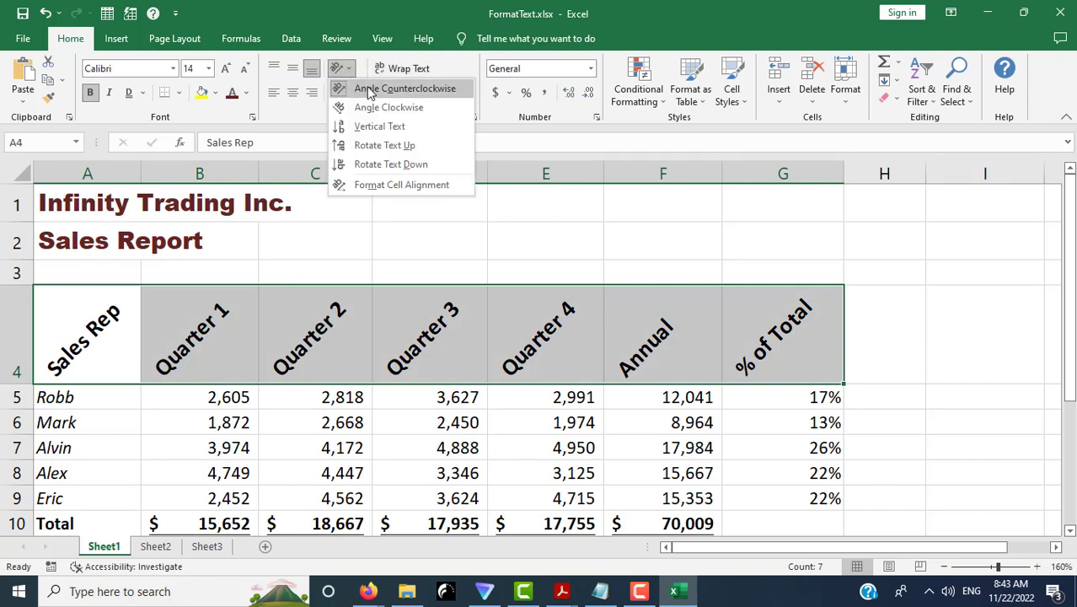
pyautogui.click(368, 90)
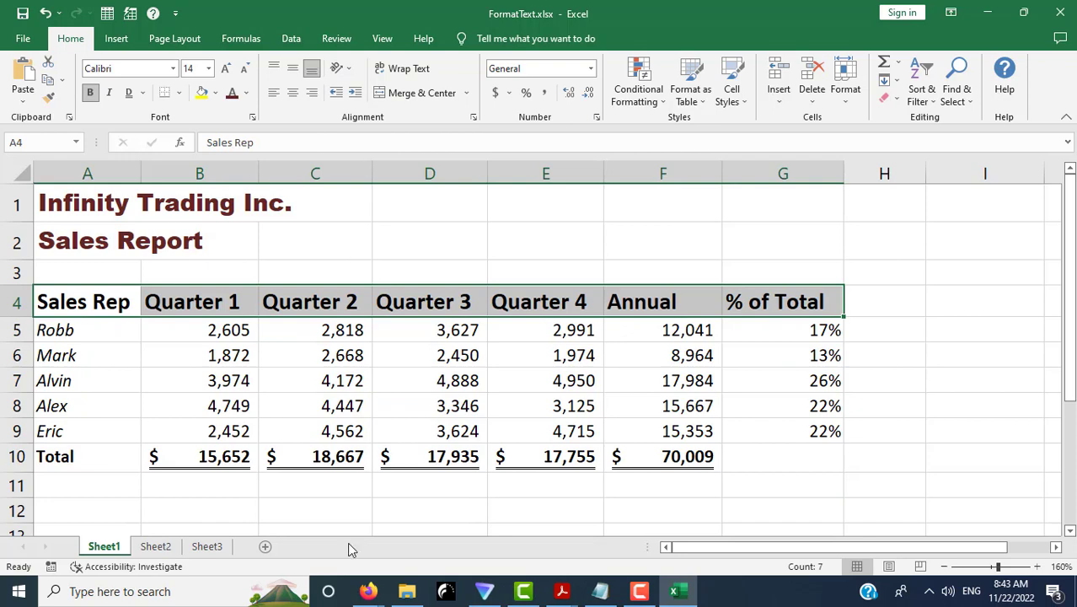
pyautogui.click(369, 592)
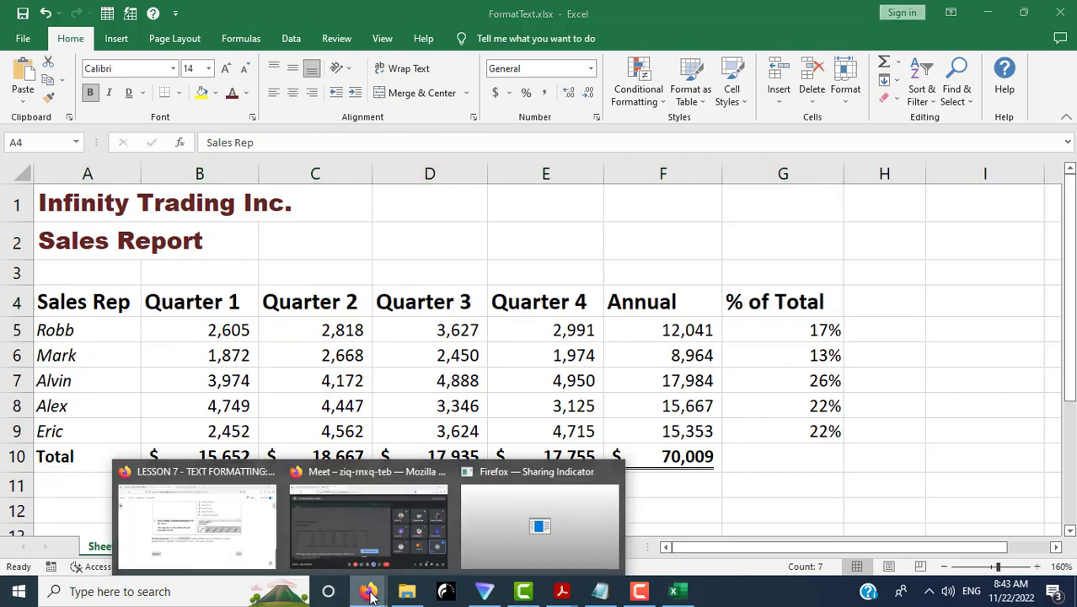
pyautogui.click(178, 507)
# Step: Go to chapter 7.8 Text Wrapping, read through its Steps tables, then return to Excel
pyautogui.click(829, 487)
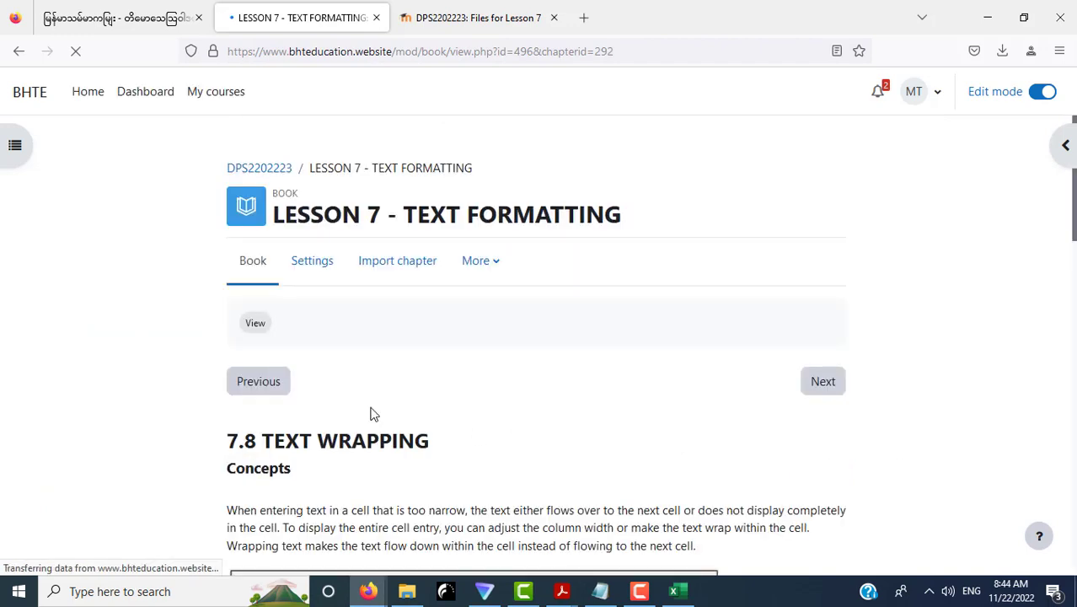
pyautogui.scroll(-5, 175, 369)
pyautogui.scroll(1, 176, 369)
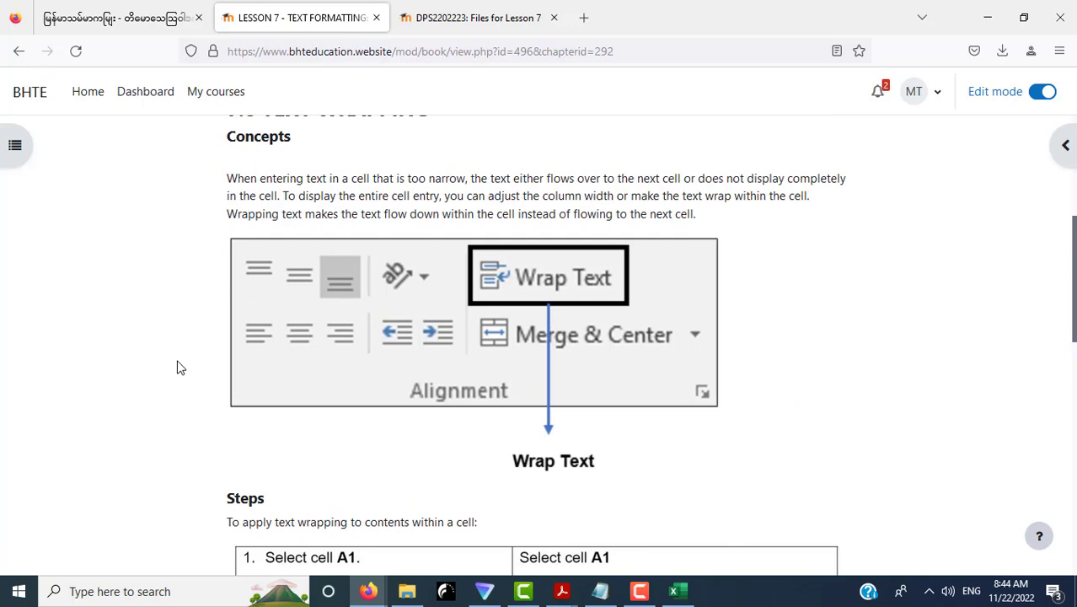
pyautogui.scroll(-3, 177, 367)
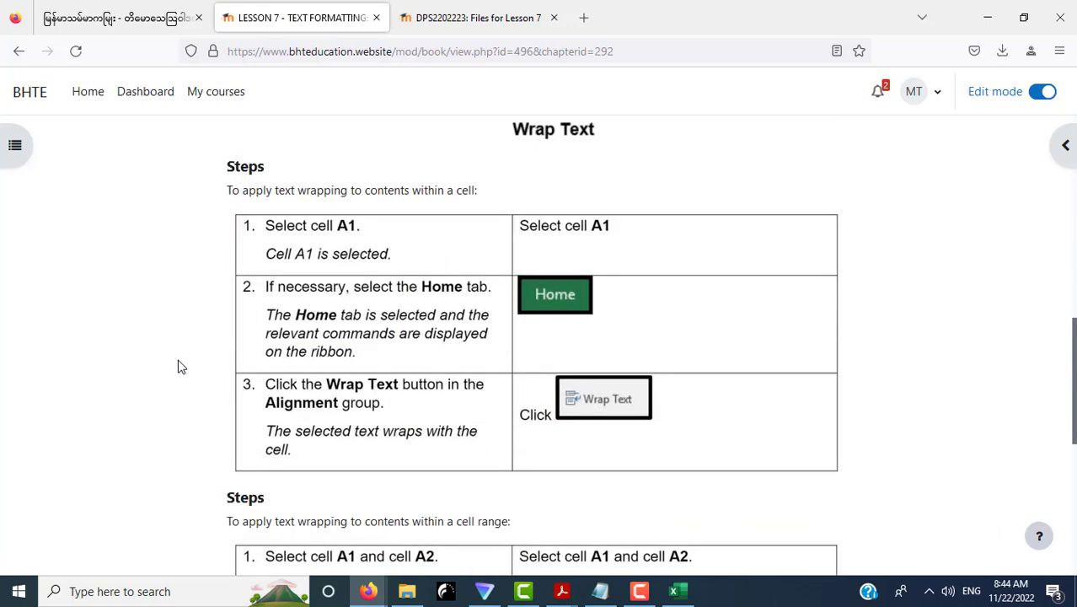
pyautogui.scroll(1, 178, 366)
pyautogui.scroll(1, 177, 367)
pyautogui.scroll(-3, 179, 365)
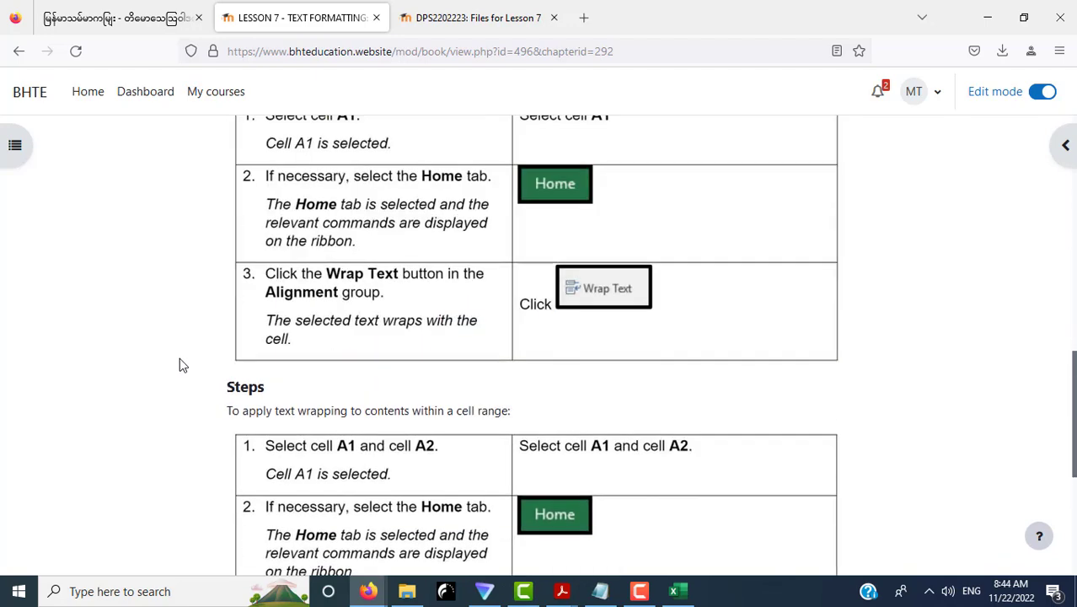
pyautogui.scroll(-2, 180, 364)
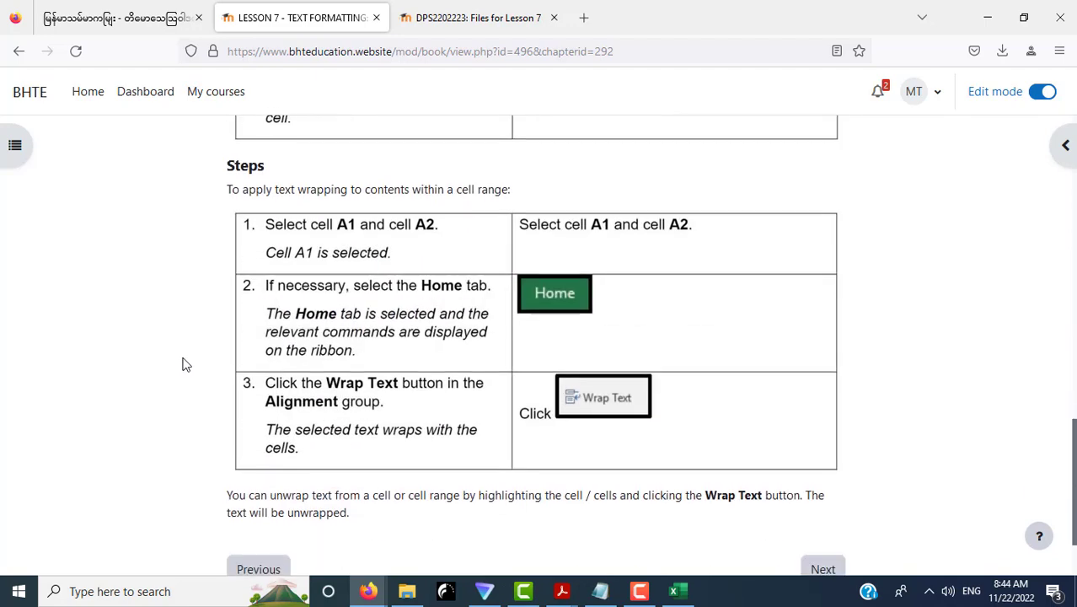
pyautogui.scroll(-1, 183, 364)
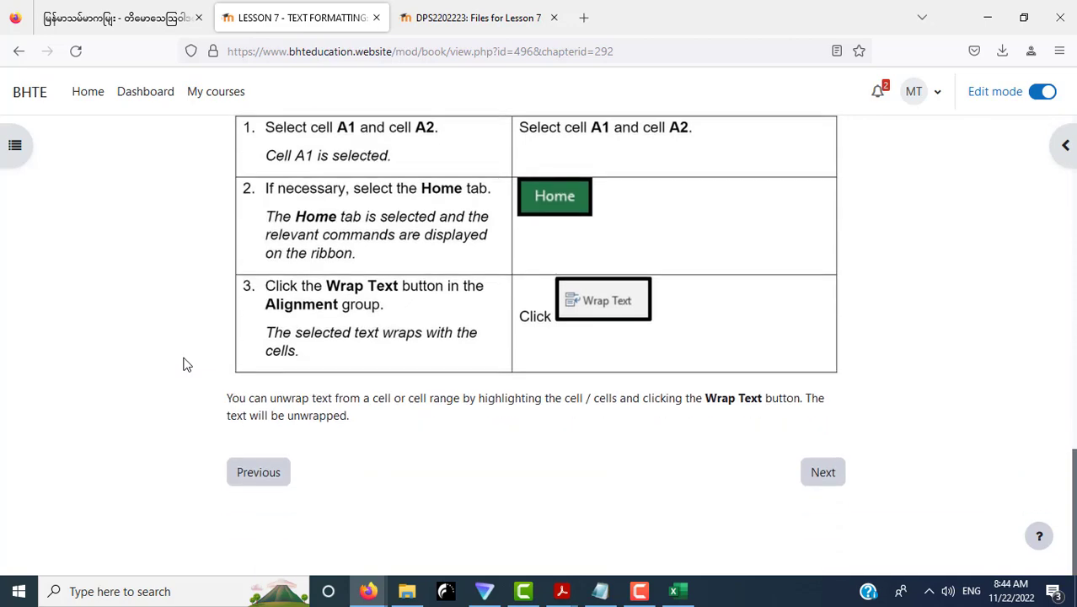
pyautogui.click(674, 591)
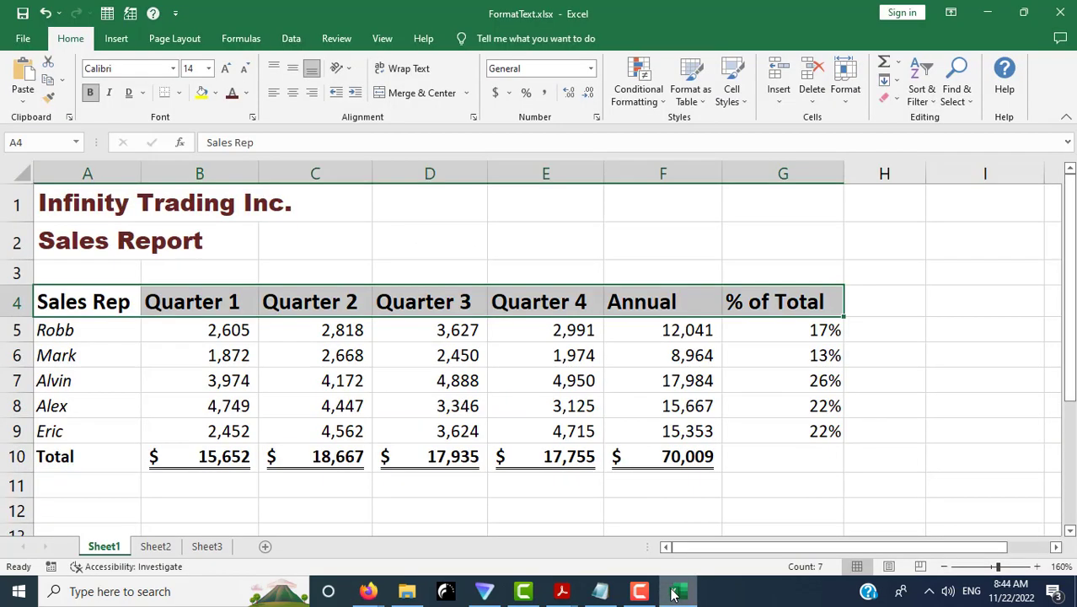
# Step: Select the A1 title Infinity Trading Inc., edit it in the cell, confirm, and reselect A1
pyautogui.click(61, 201)
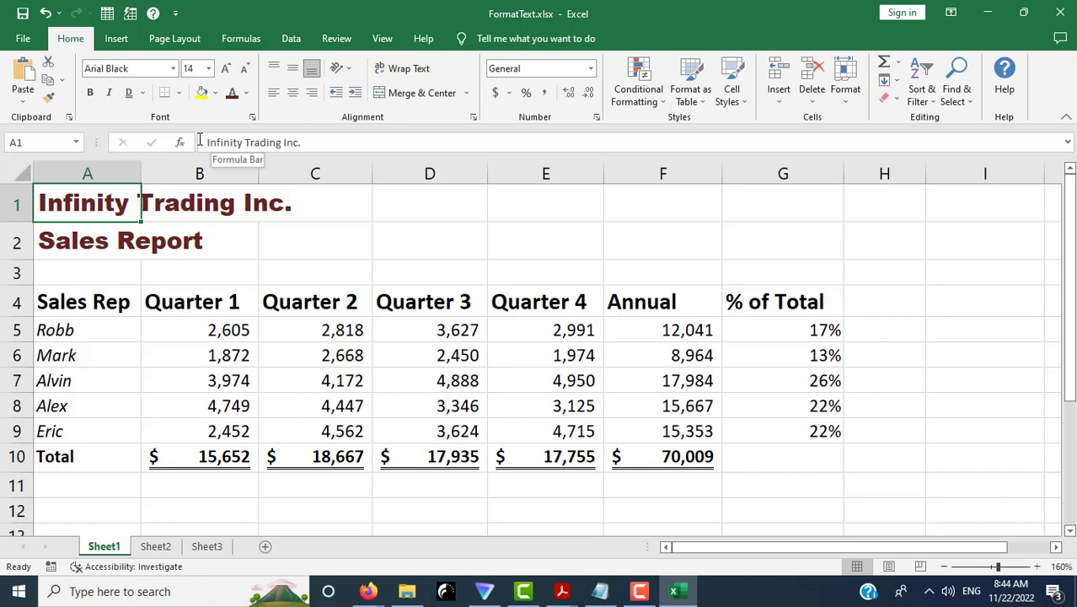
pyautogui.click(326, 143)
pyautogui.doubleClick(172, 218)
pyautogui.doubleClick(160, 218)
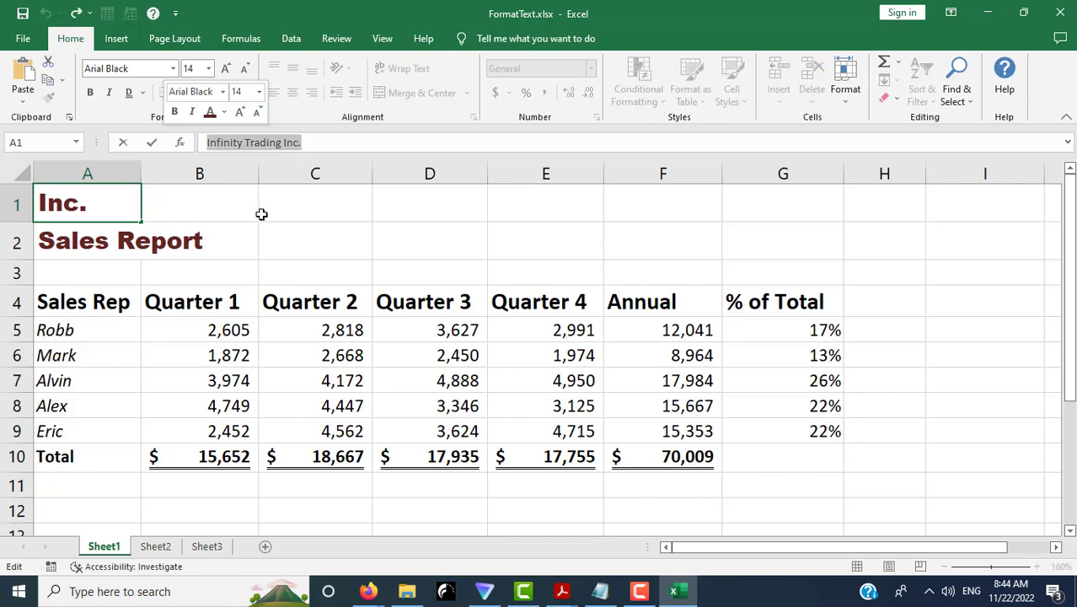
pyautogui.press('Return')
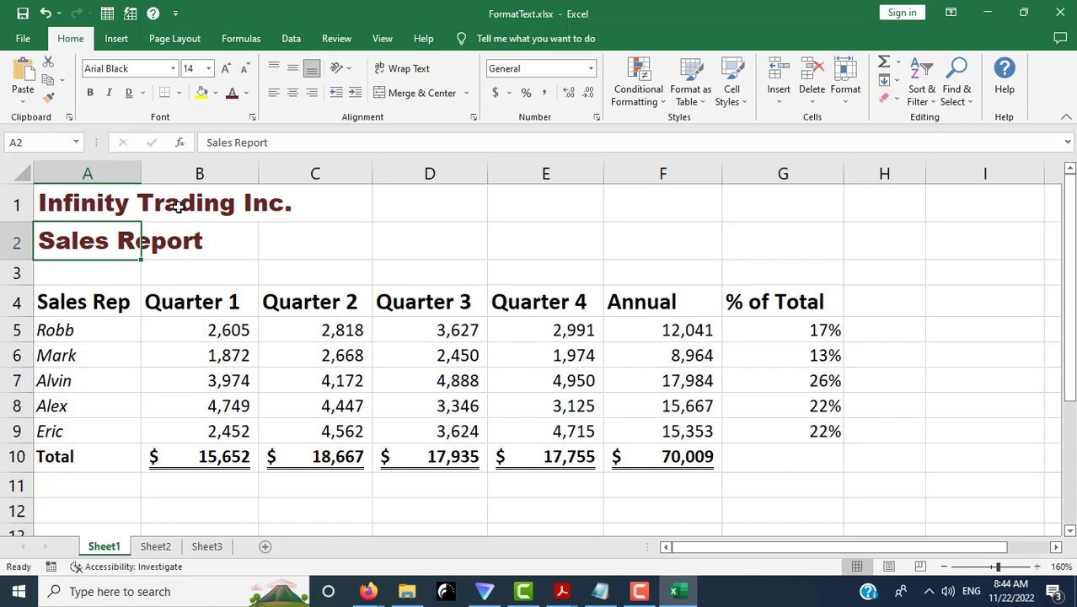
pyautogui.click(102, 194)
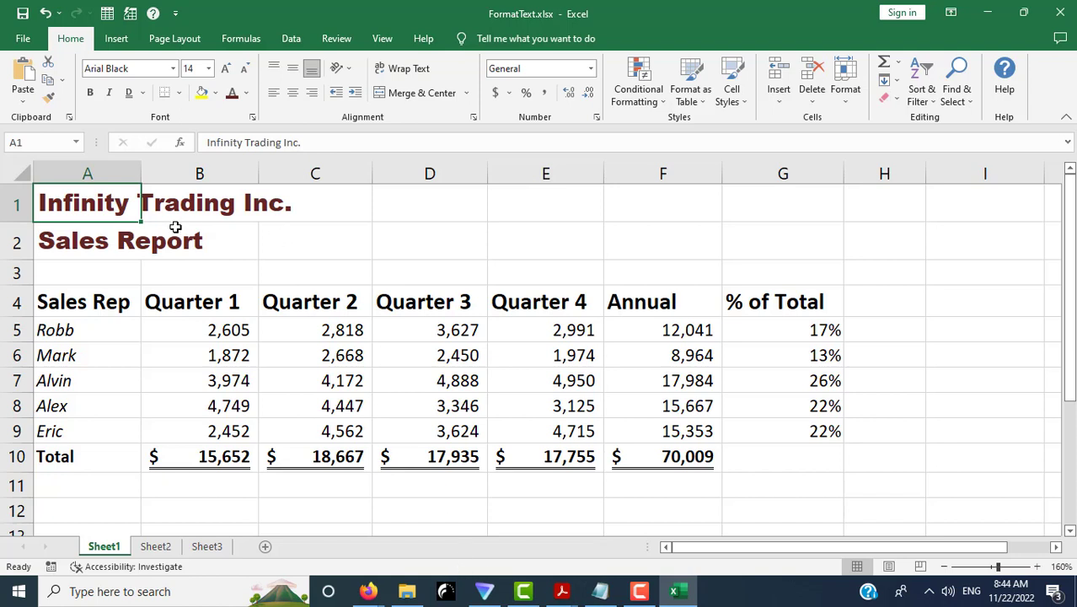
# Step: Merge & Center A1:G1 and A2:G2, then select the report range A1:G10
pyautogui.moveTo(105, 204); pyautogui.dragTo(758, 188)
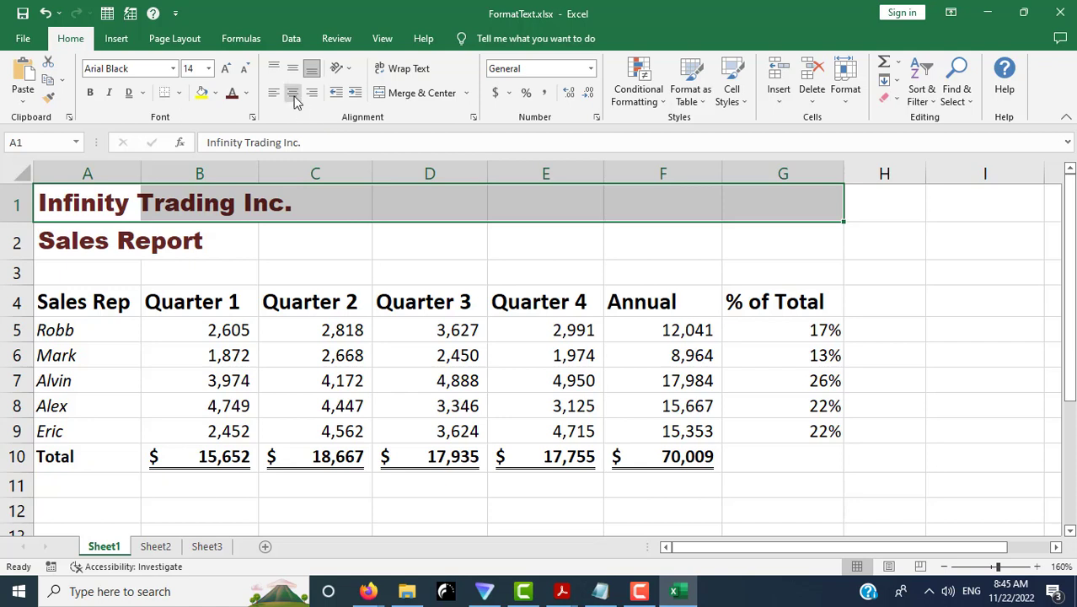
pyautogui.click(413, 99)
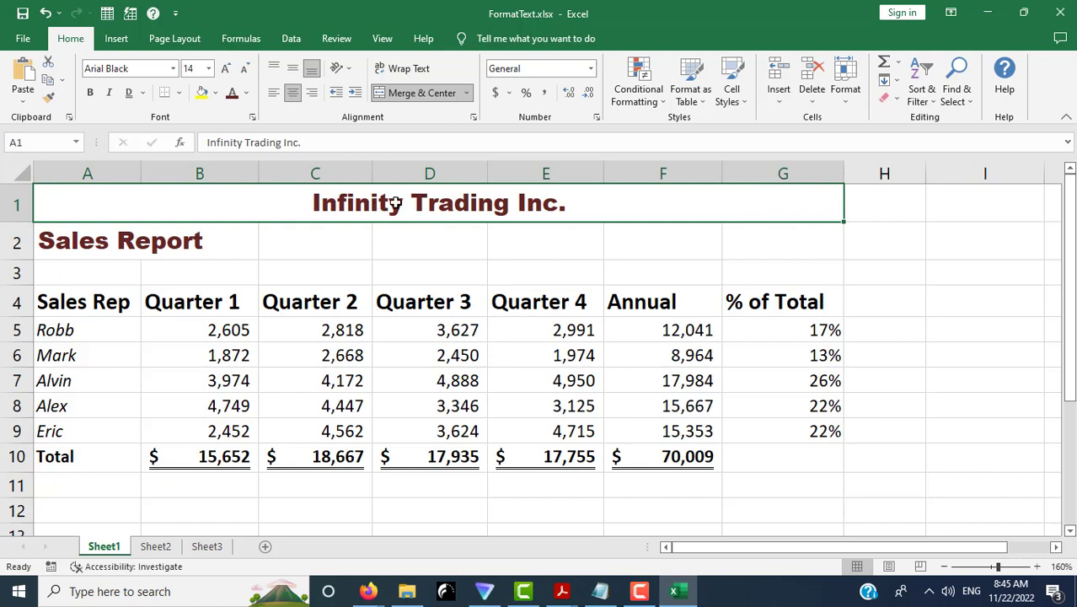
pyautogui.moveTo(76, 243); pyautogui.dragTo(818, 245)
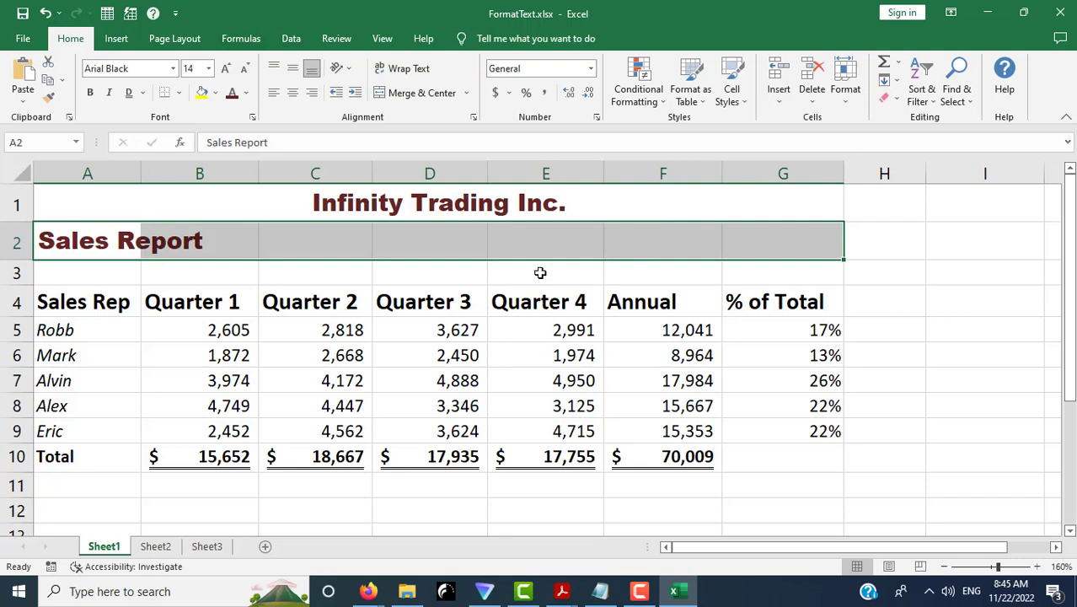
pyautogui.click(400, 100)
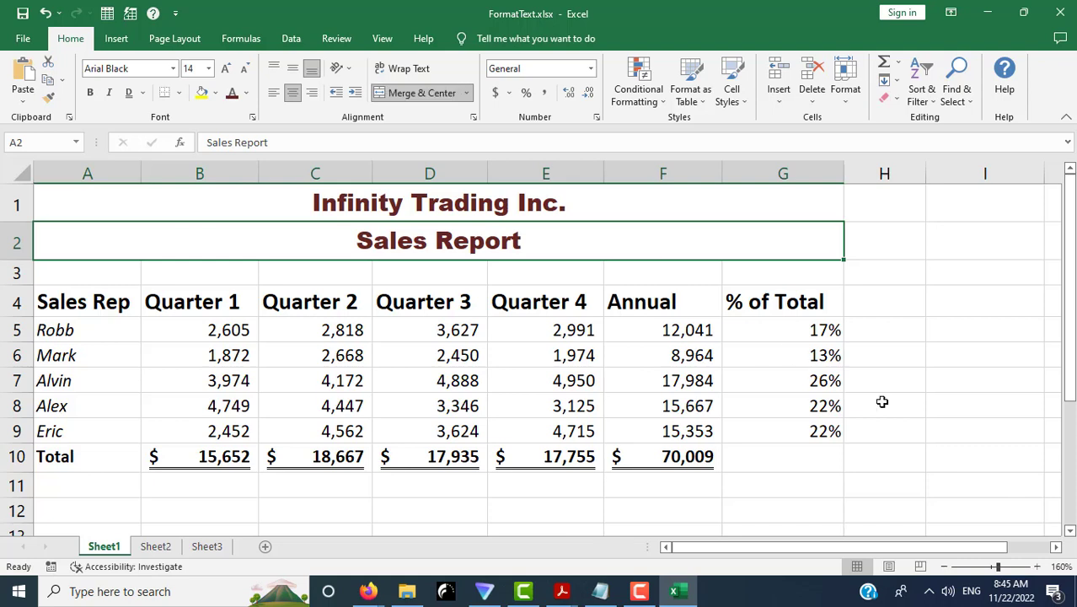
pyautogui.click(892, 410)
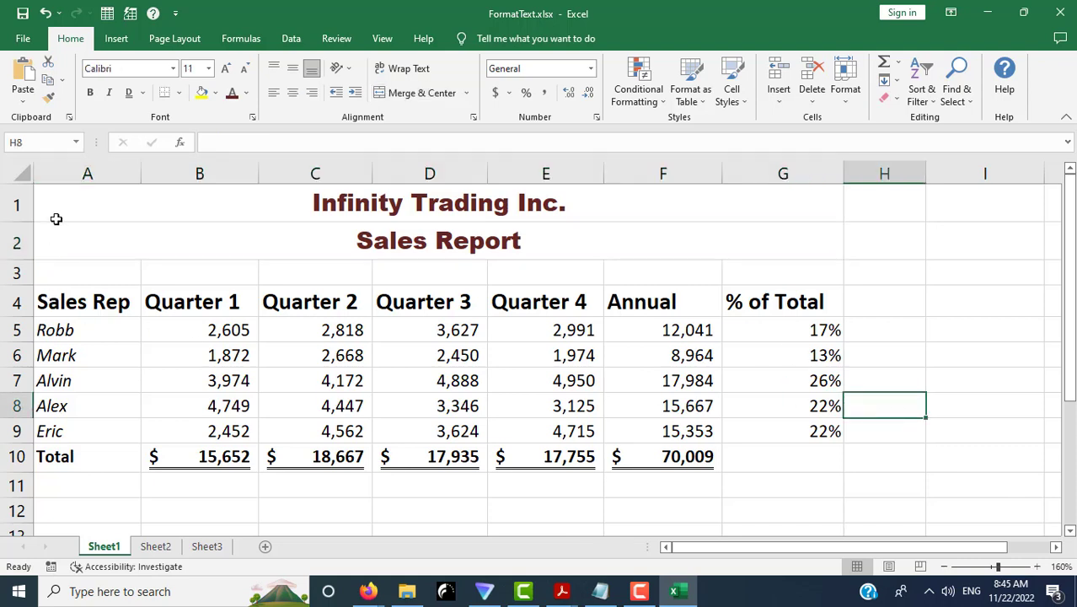
pyautogui.moveTo(56, 204); pyautogui.dragTo(757, 468)
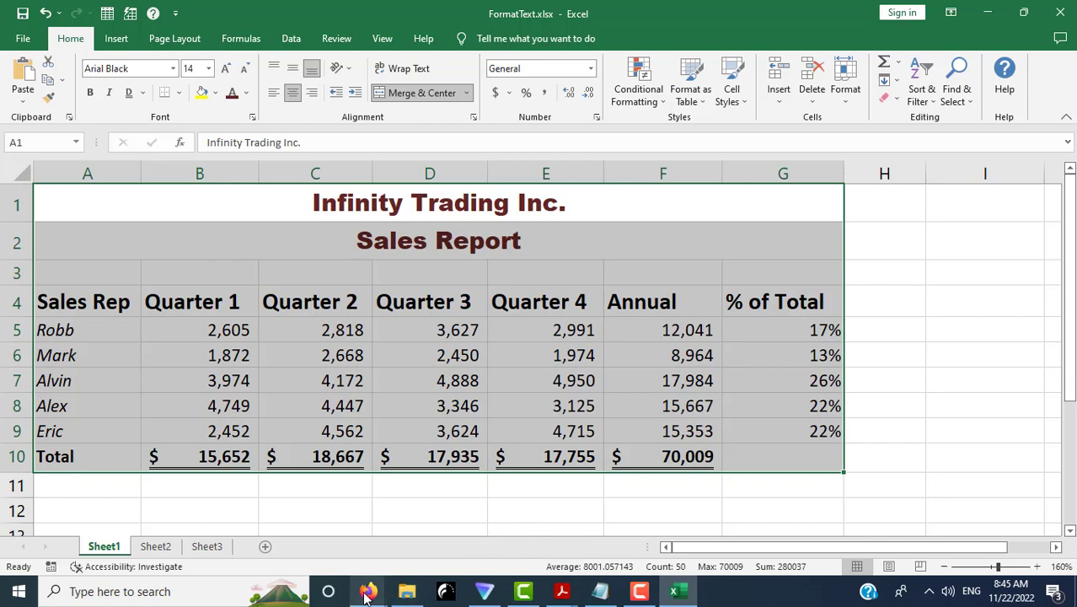
# Step: In the Lesson 7 book, scroll through the 7.8 Text Wrapping chapter
pyautogui.click(223, 526)
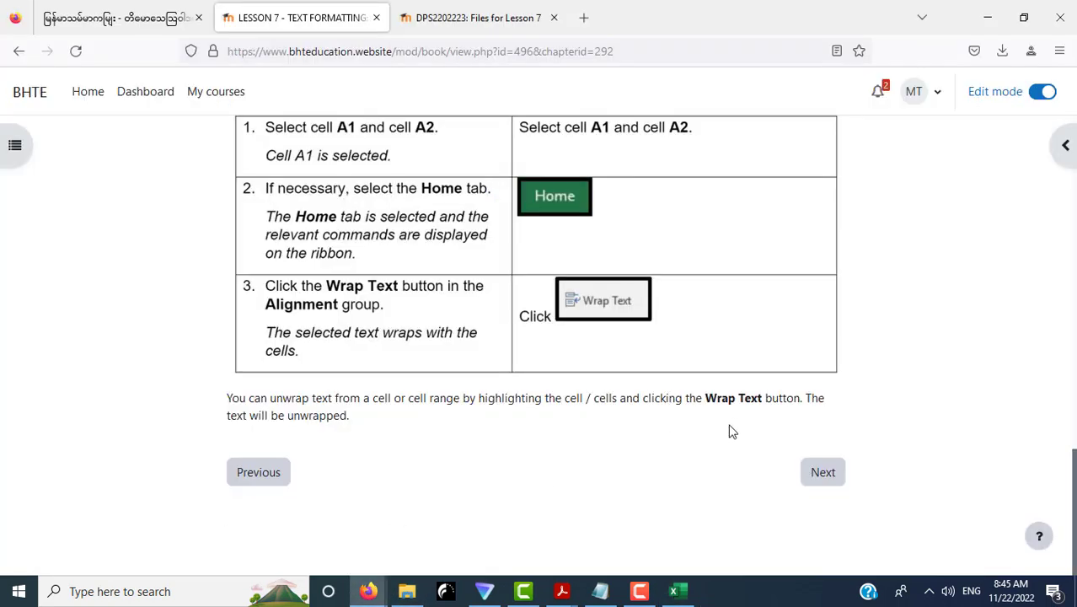
pyautogui.scroll(2, 722, 433)
pyautogui.scroll(3, 730, 432)
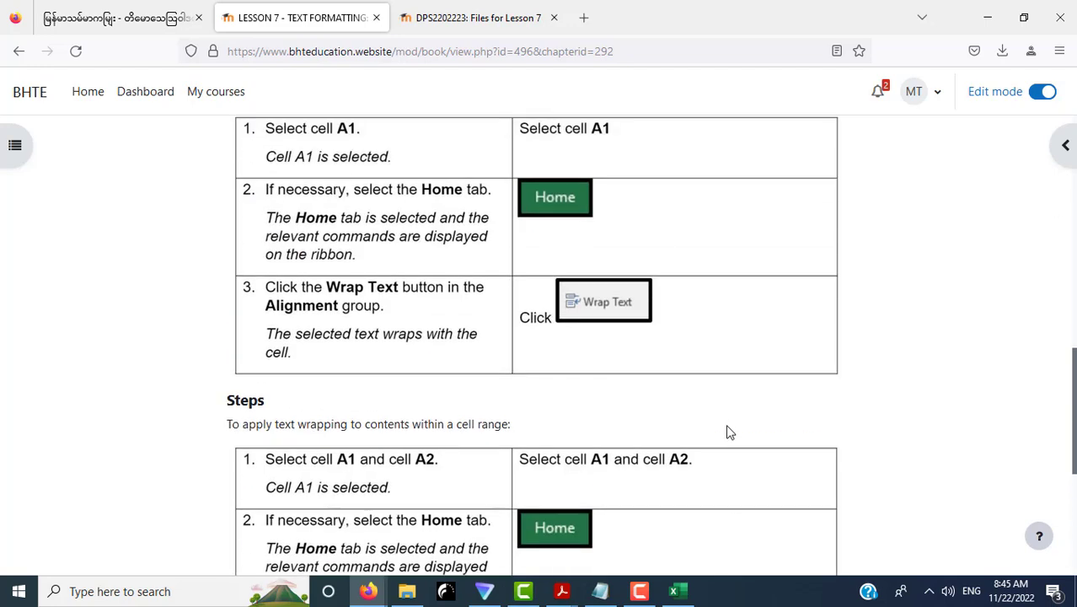
pyautogui.scroll(3, 730, 432)
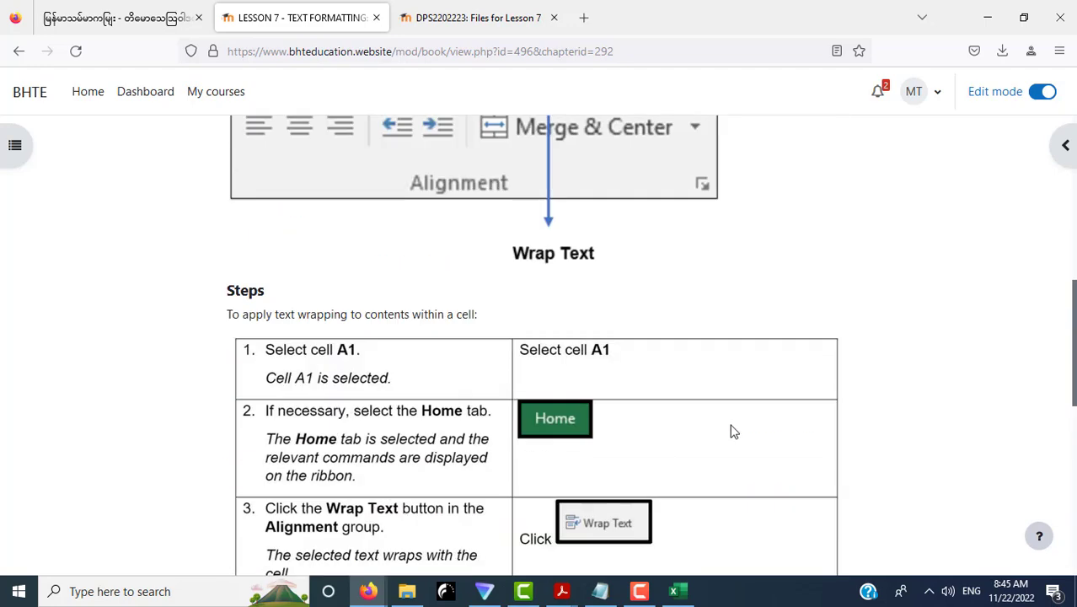
pyautogui.scroll(4, 732, 431)
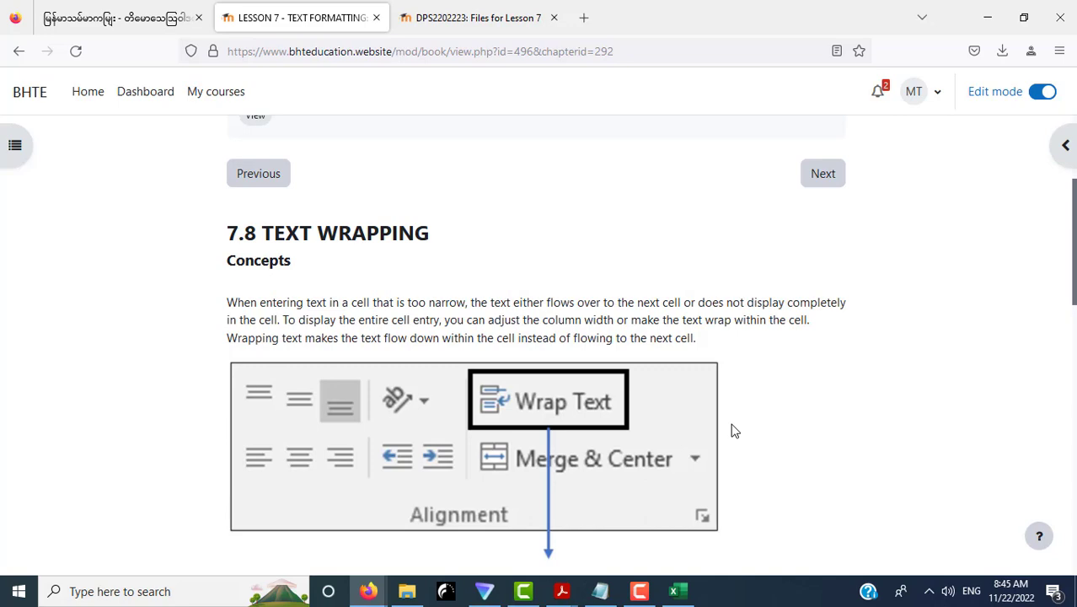
pyautogui.scroll(-5, 826, 377)
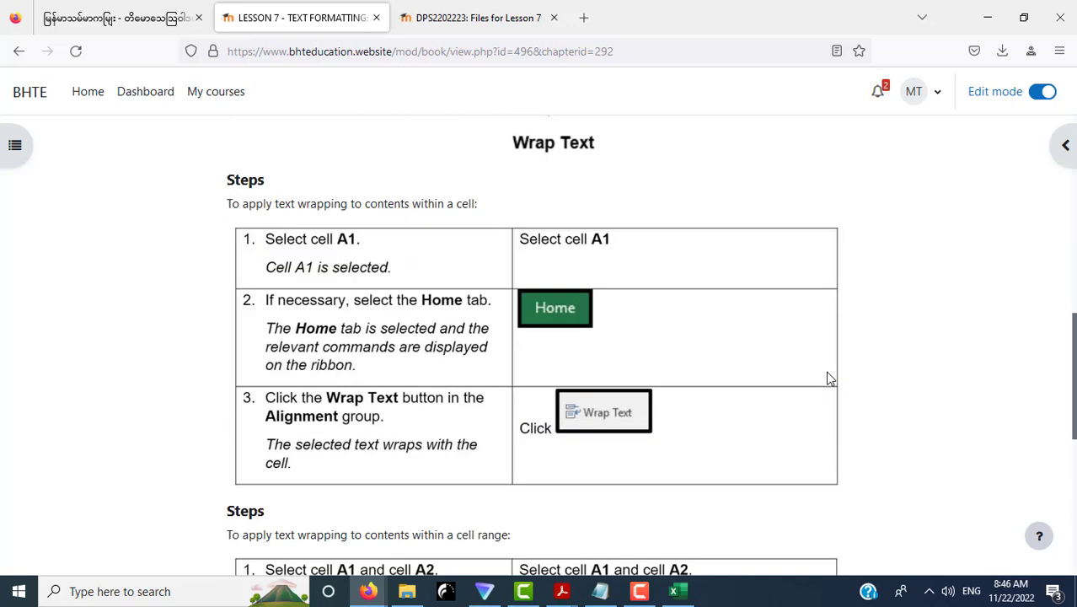
pyautogui.scroll(-3, 831, 408)
pyautogui.scroll(-3, 831, 412)
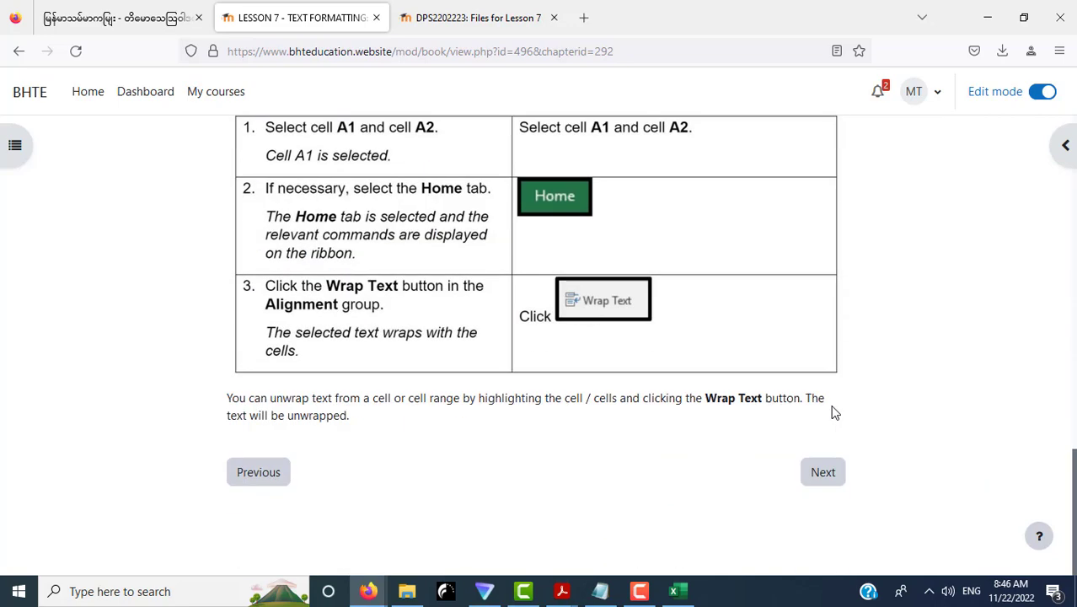
# Step: Look at the next chapter, Cell Alignment, then go back to 7.8 Text Wrapping
pyautogui.click(821, 474)
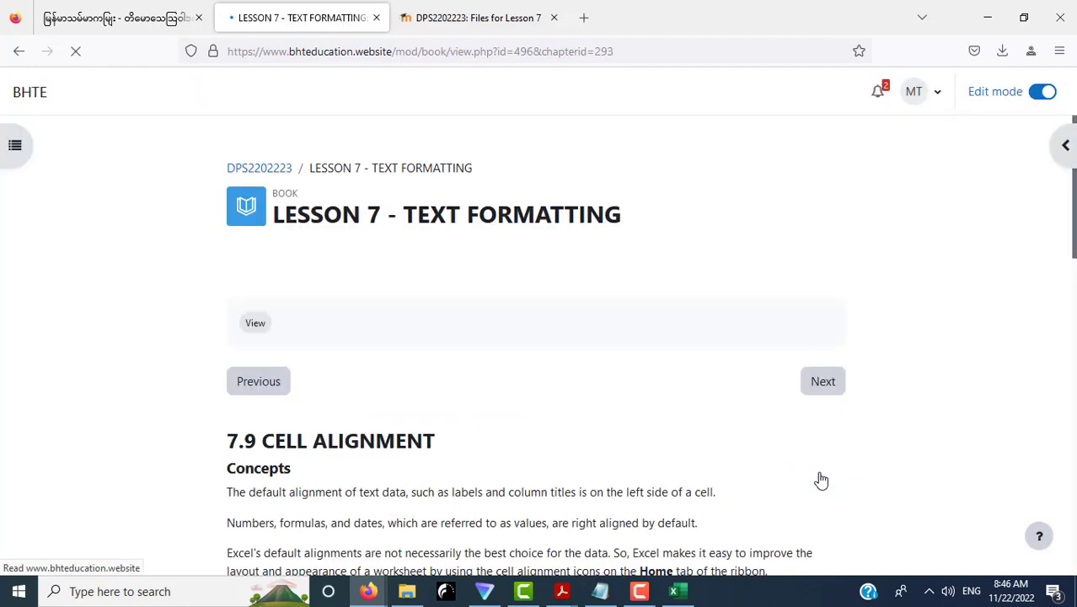
pyautogui.scroll(-4, 822, 472)
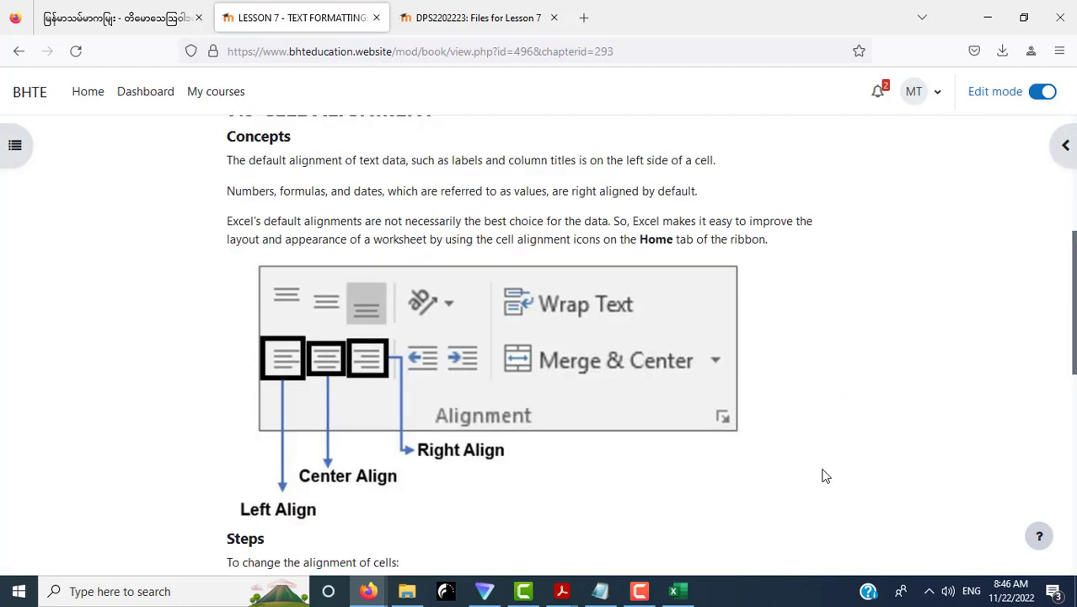
pyautogui.scroll(4, 809, 463)
pyautogui.click(18, 51)
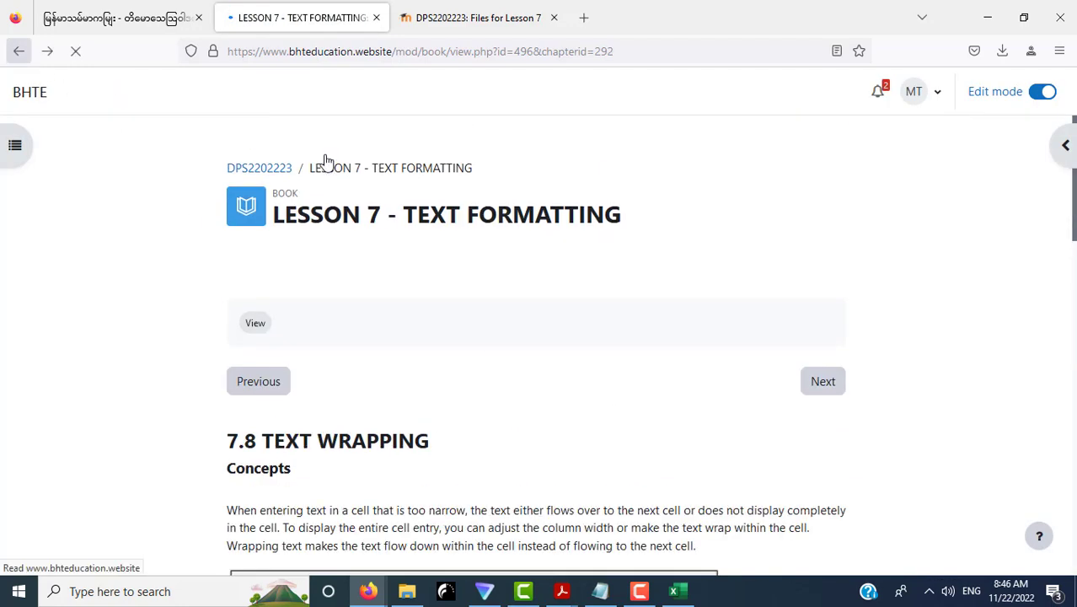
# Step: Unmerge the merged title rows A1:G2 with Unmerge Cells
pyautogui.click(678, 591)
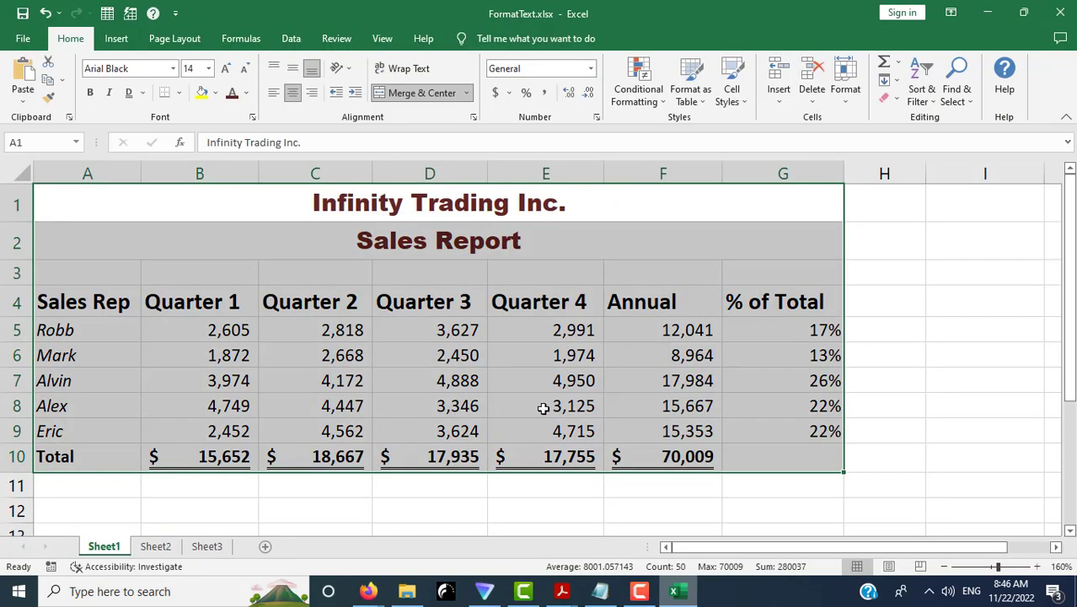
pyautogui.click(403, 198)
pyautogui.moveTo(403, 198); pyautogui.dragTo(400, 240)
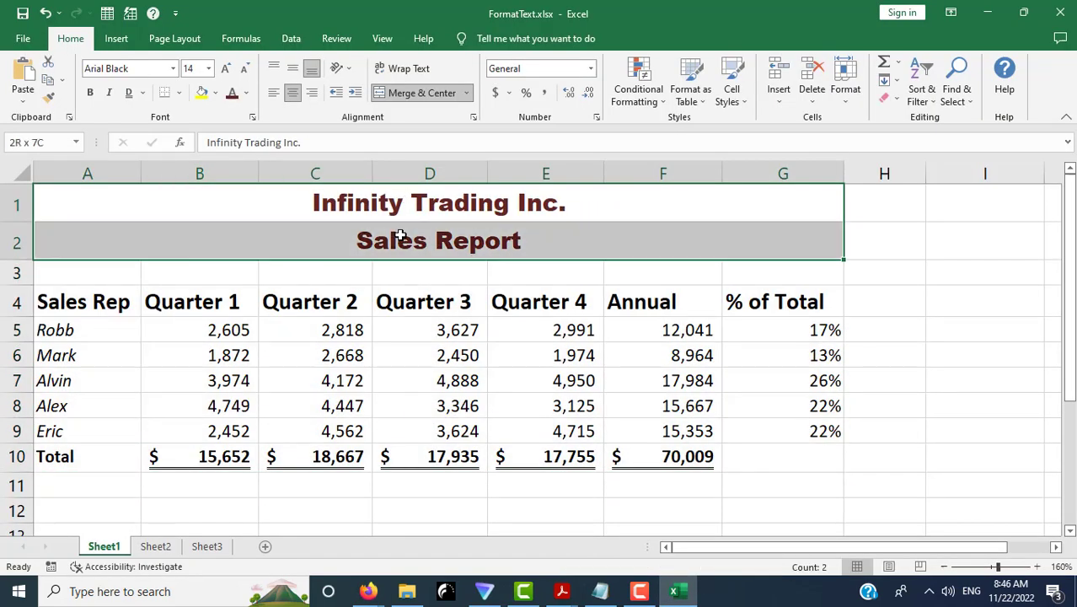
pyautogui.click(466, 93)
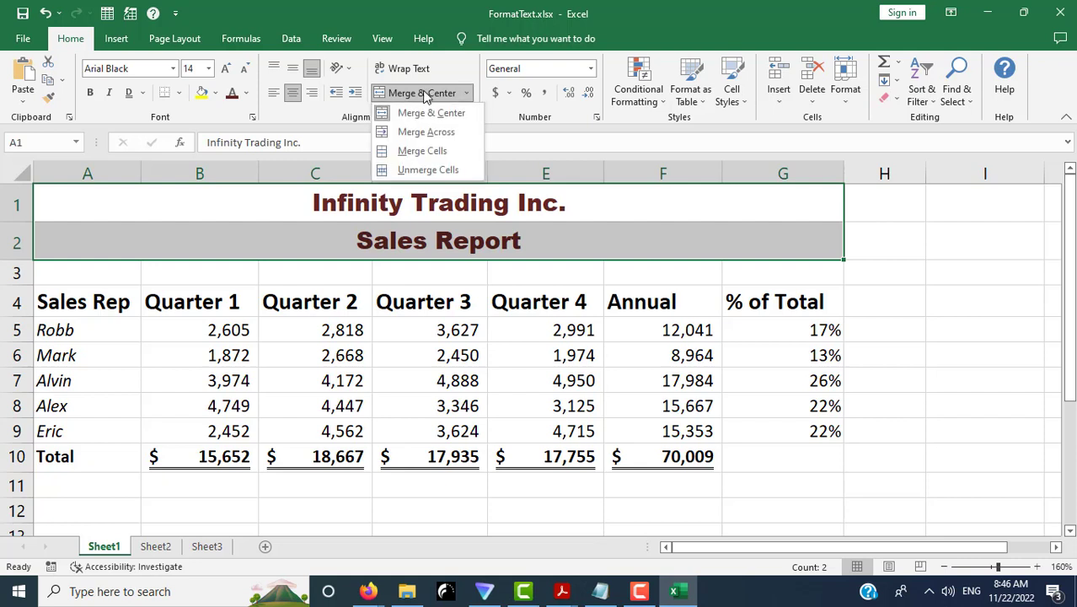
pyautogui.click(421, 170)
pyautogui.click(894, 349)
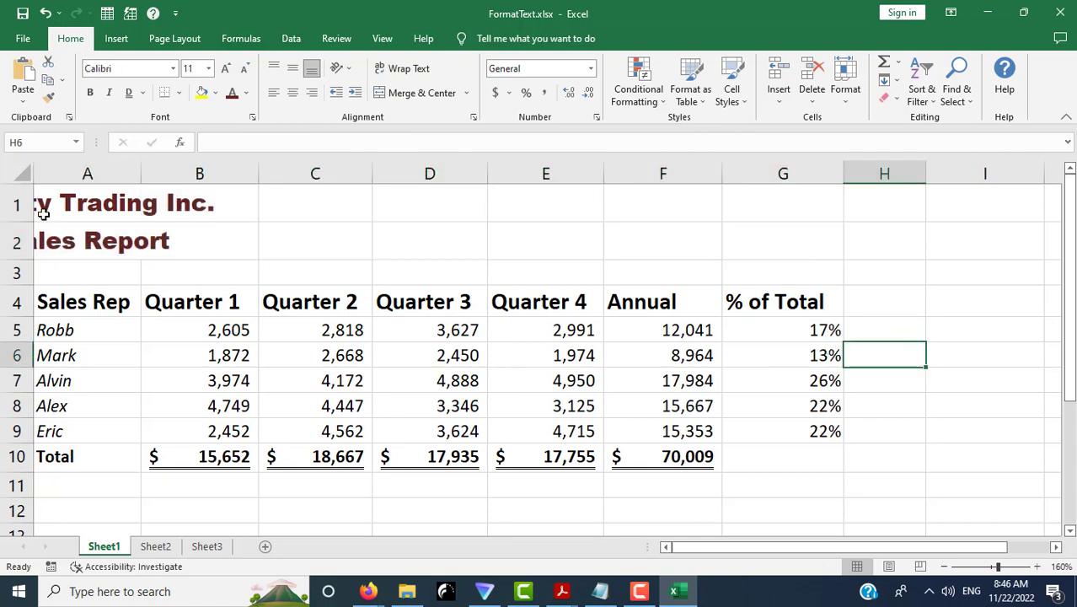
# Step: Left-align the titles in A1:A2
pyautogui.moveTo(105, 206); pyautogui.dragTo(105, 232)
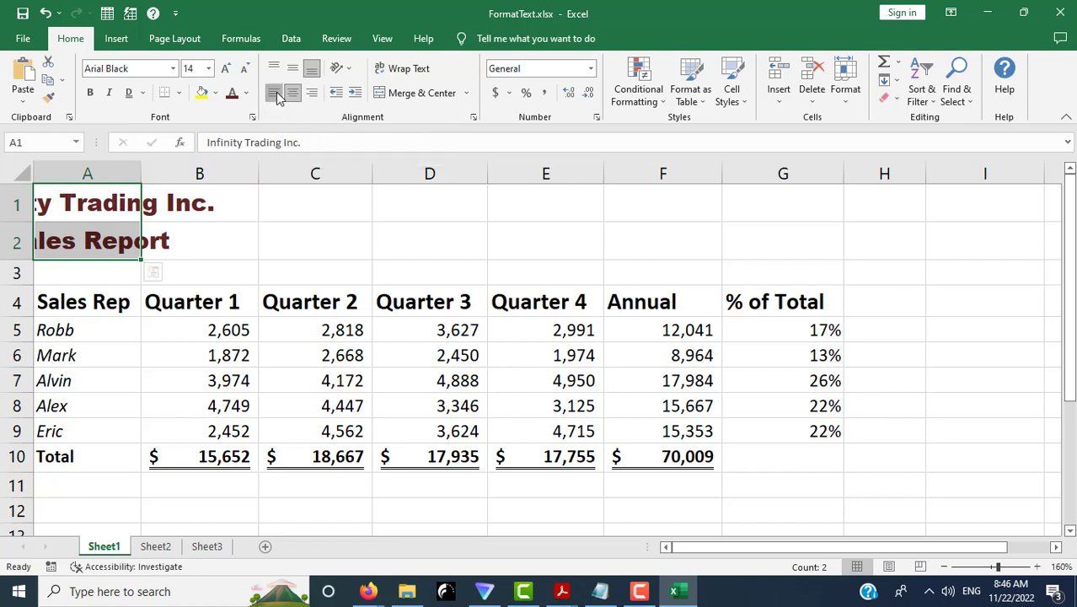
pyautogui.click(277, 94)
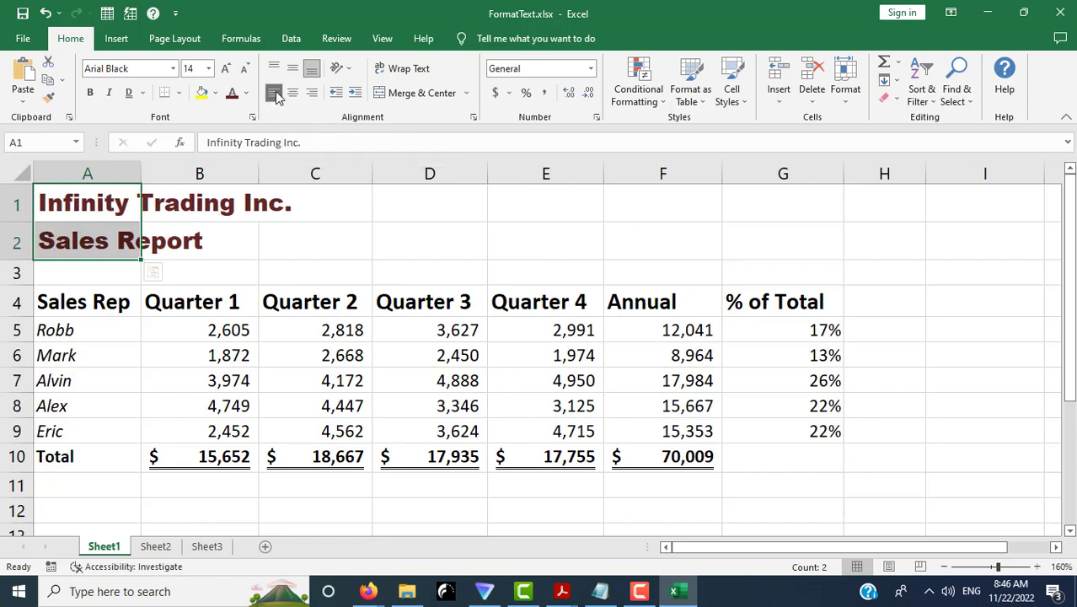
pyautogui.click(230, 268)
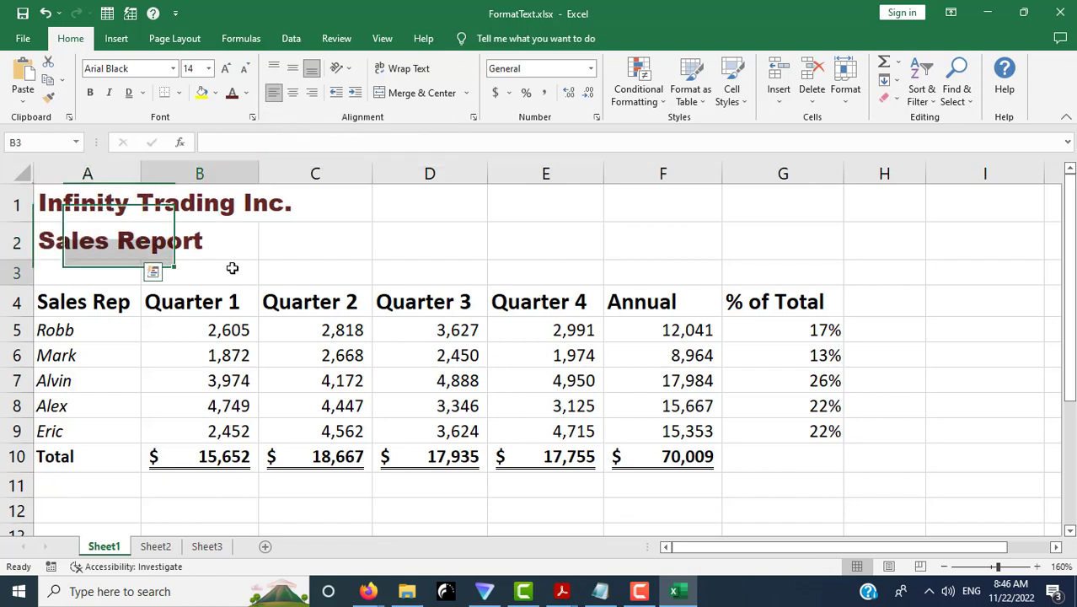
# Step: Apply Wrap Text to A1 so Infinity Trading Inc. stacks on three lines
pyautogui.click(74, 211)
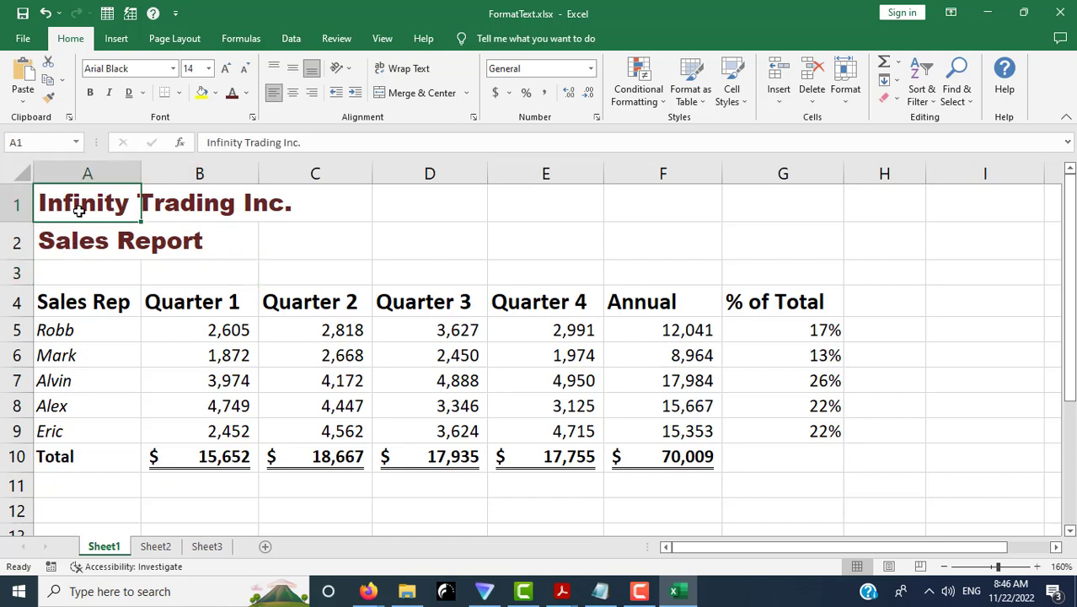
pyautogui.click(403, 70)
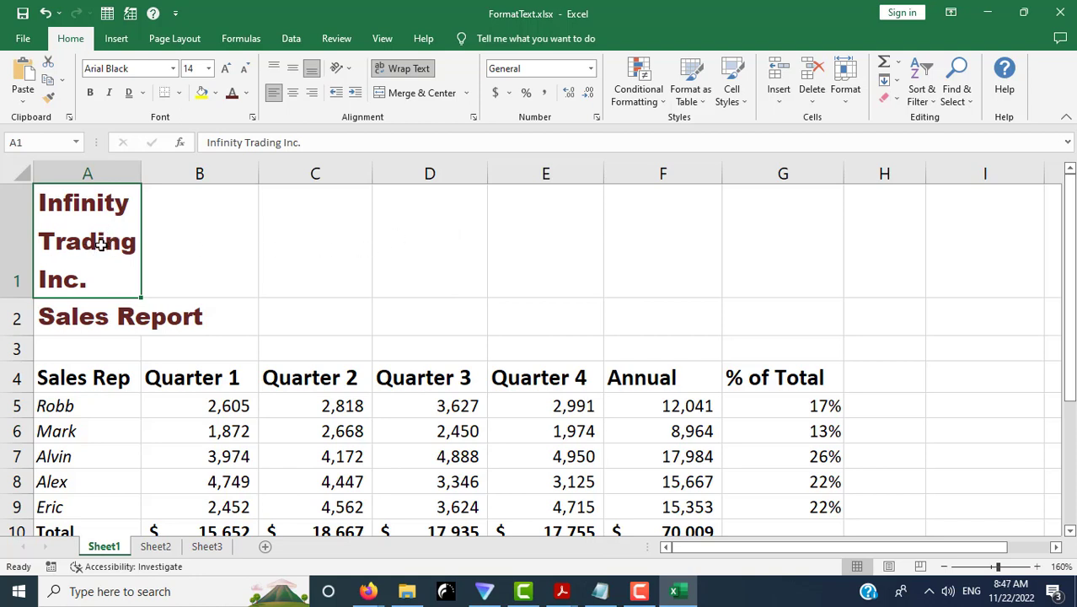
# Step: Select cell A2, then scroll the Lesson 7 page to the single-cell Wrap Text steps
pyautogui.click(77, 317)
pyautogui.moveTo(368, 591)
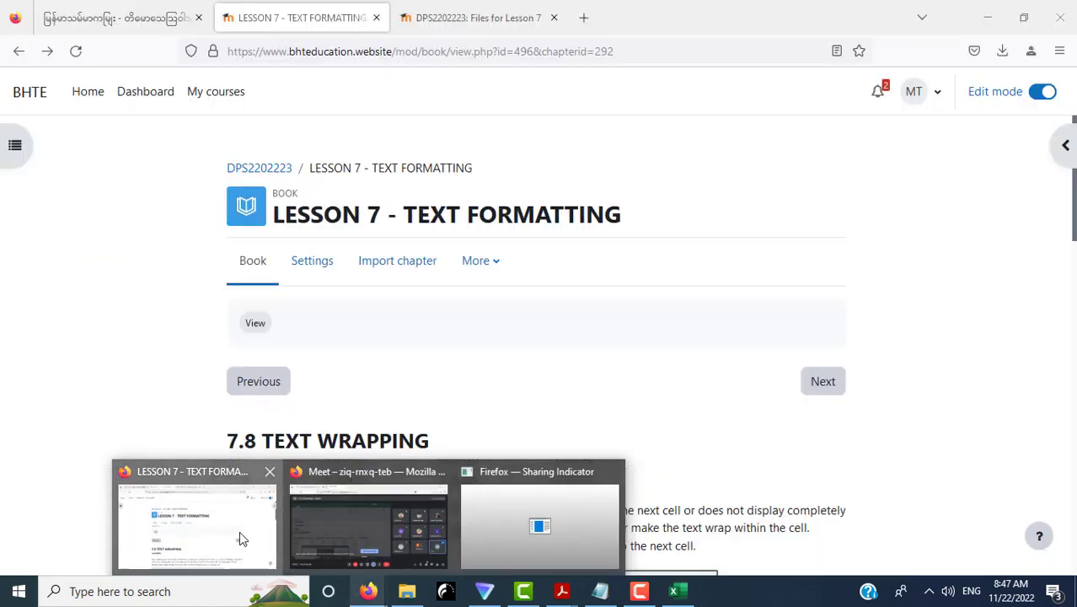
pyautogui.click(239, 531)
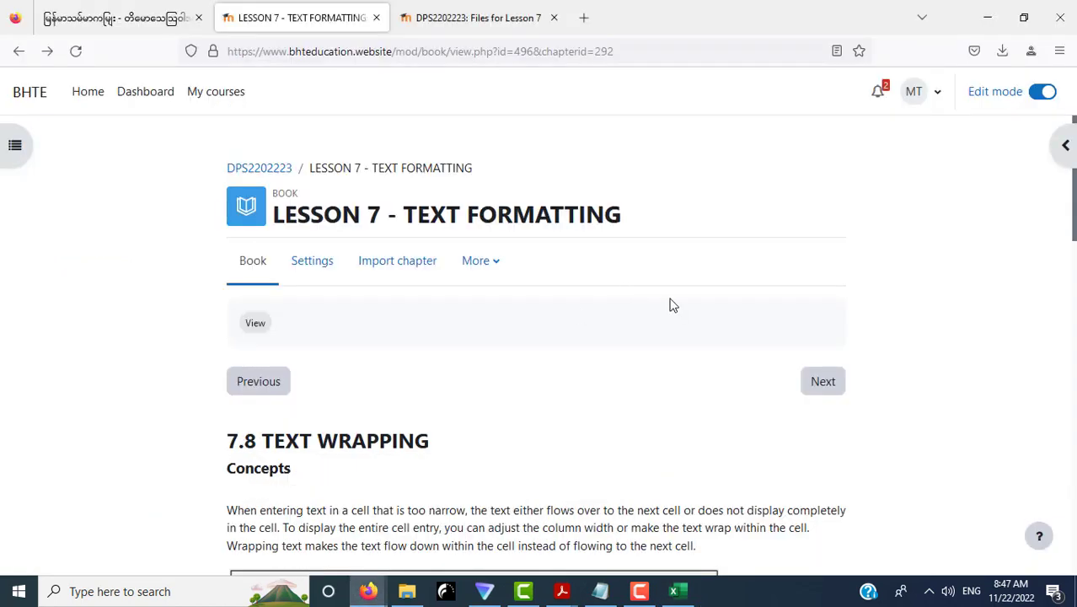
pyautogui.scroll(-4, 671, 304)
pyautogui.scroll(-4, 835, 369)
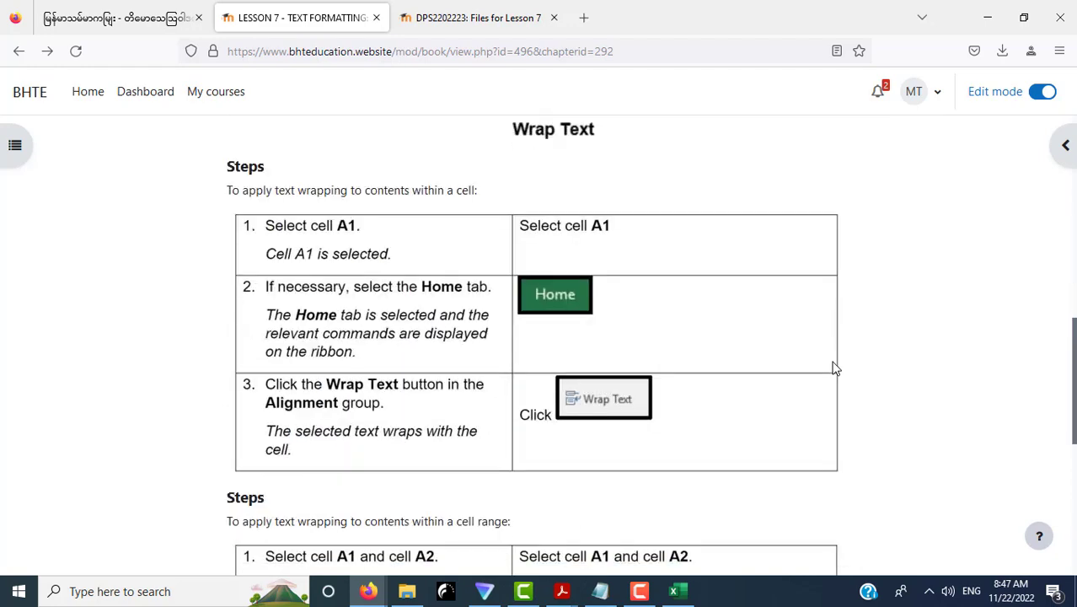
pyautogui.scroll(-4, 834, 368)
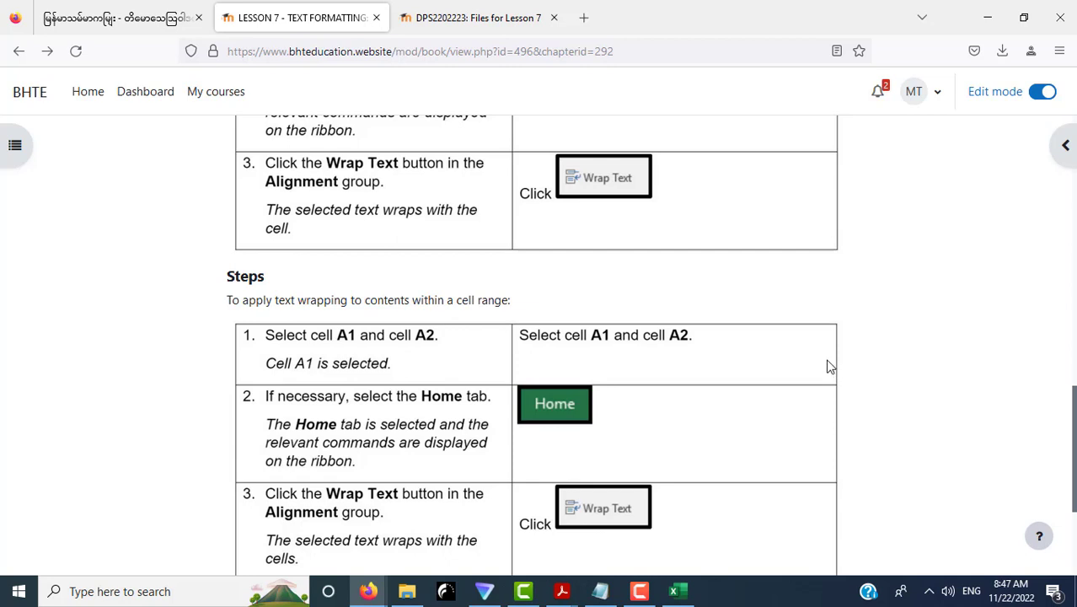
pyautogui.scroll(5, 829, 367)
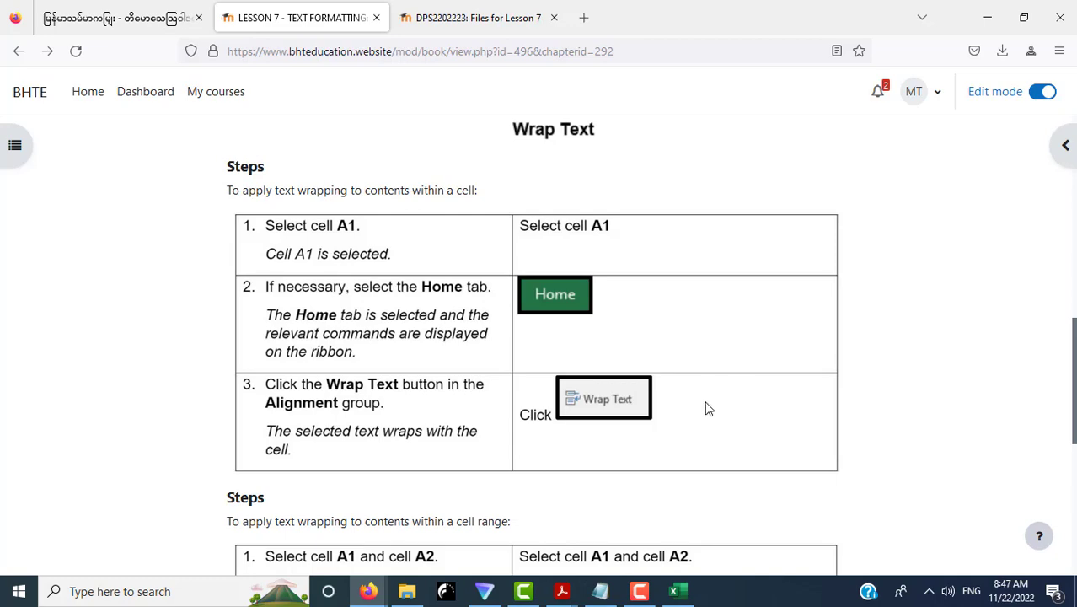
# Step: Undo the A1 wrap, then apply Wrap Text to A1:A2 together
pyautogui.click(673, 590)
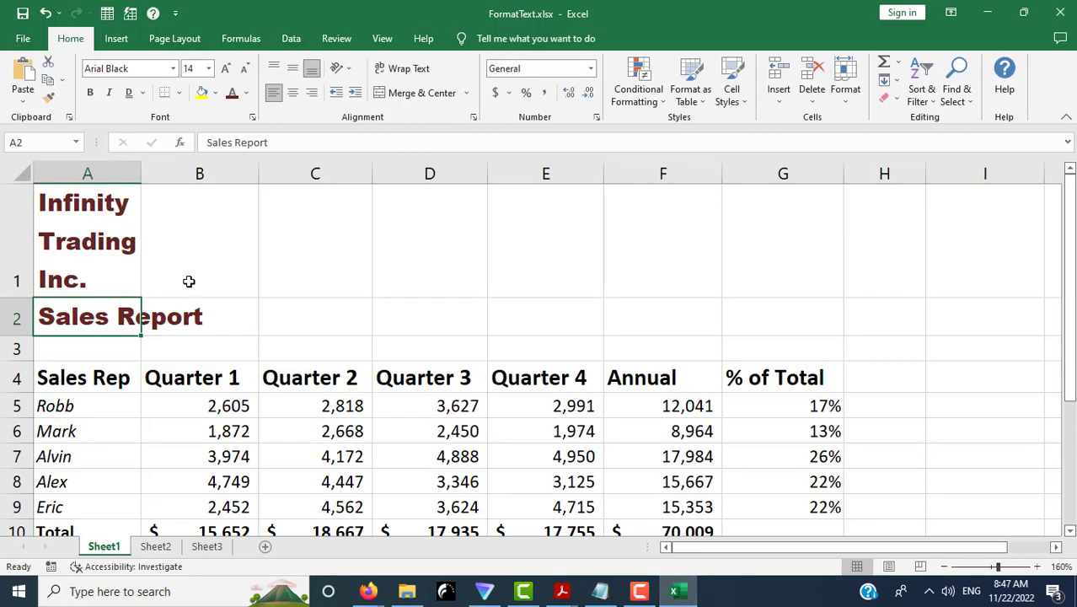
pyautogui.click(44, 13)
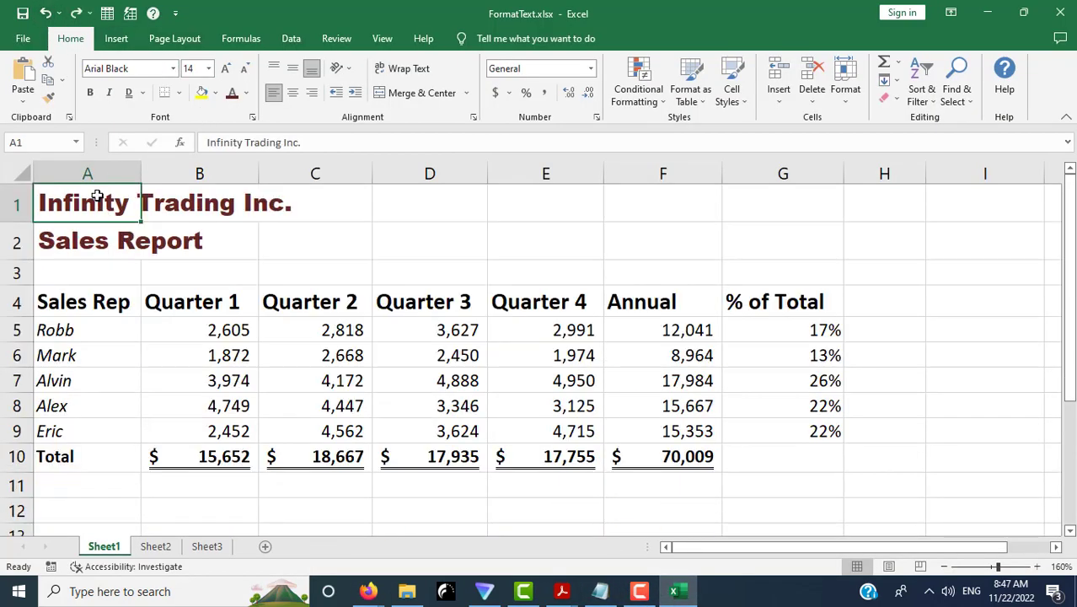
pyautogui.moveTo(87, 202); pyautogui.dragTo(84, 240)
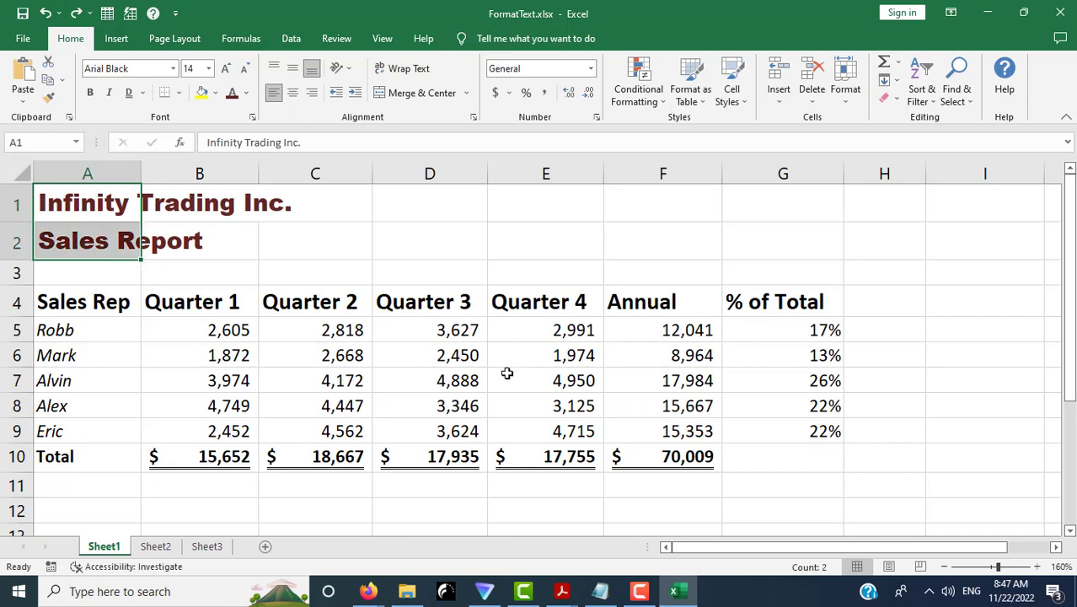
pyautogui.click(401, 70)
pyautogui.click(369, 339)
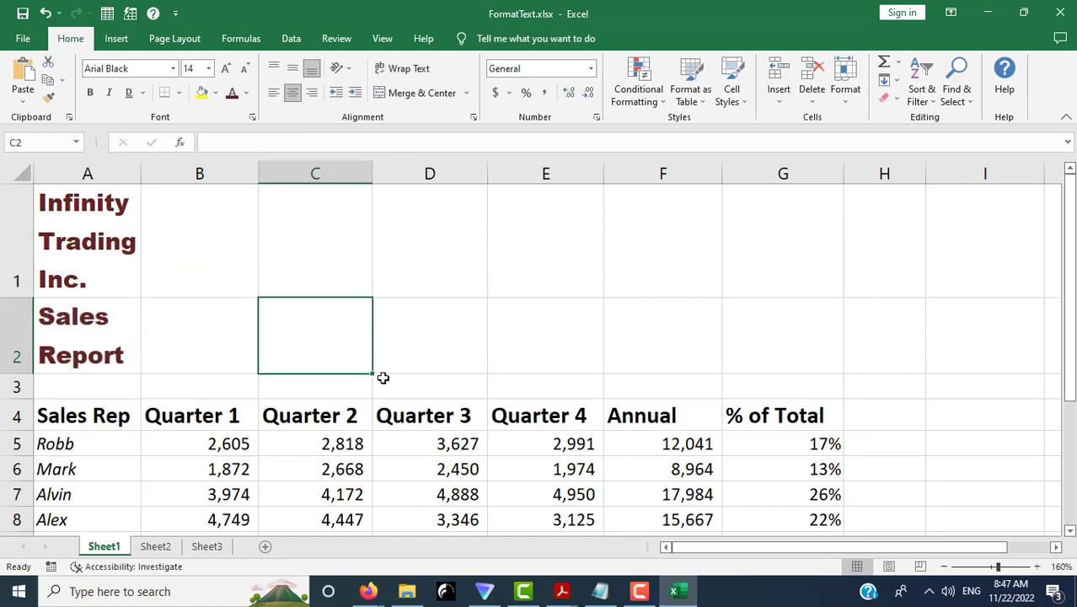
pyautogui.click(96, 348)
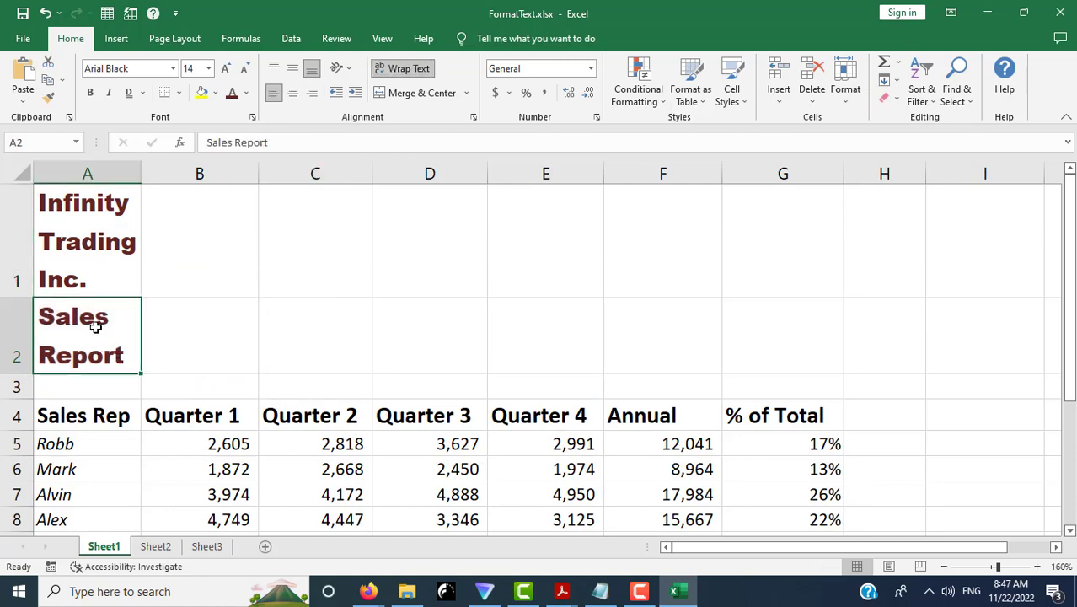
pyautogui.click(93, 238)
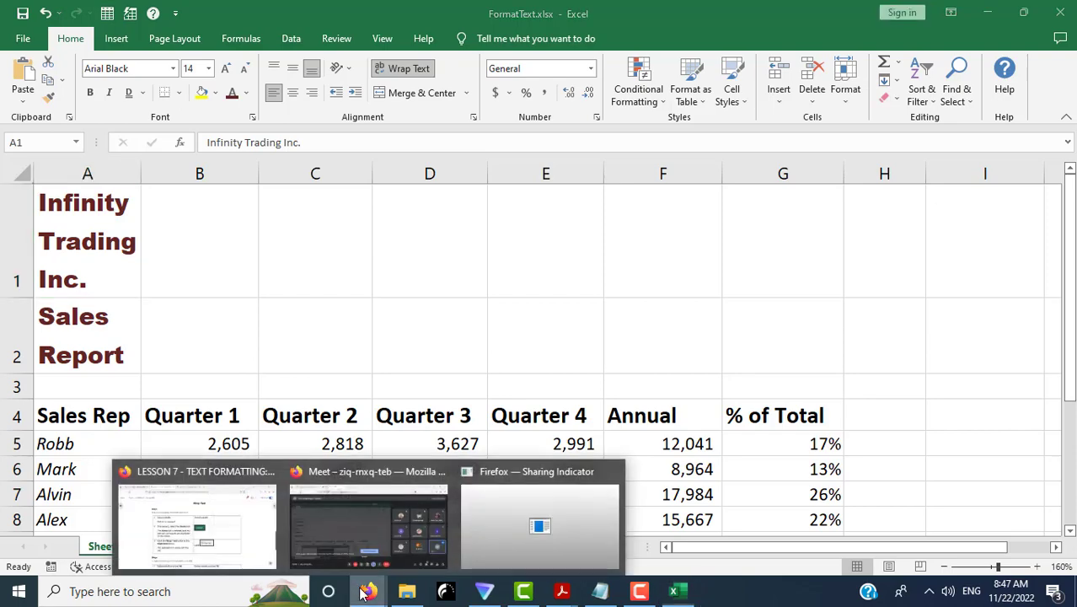
pyautogui.moveTo(367, 591)
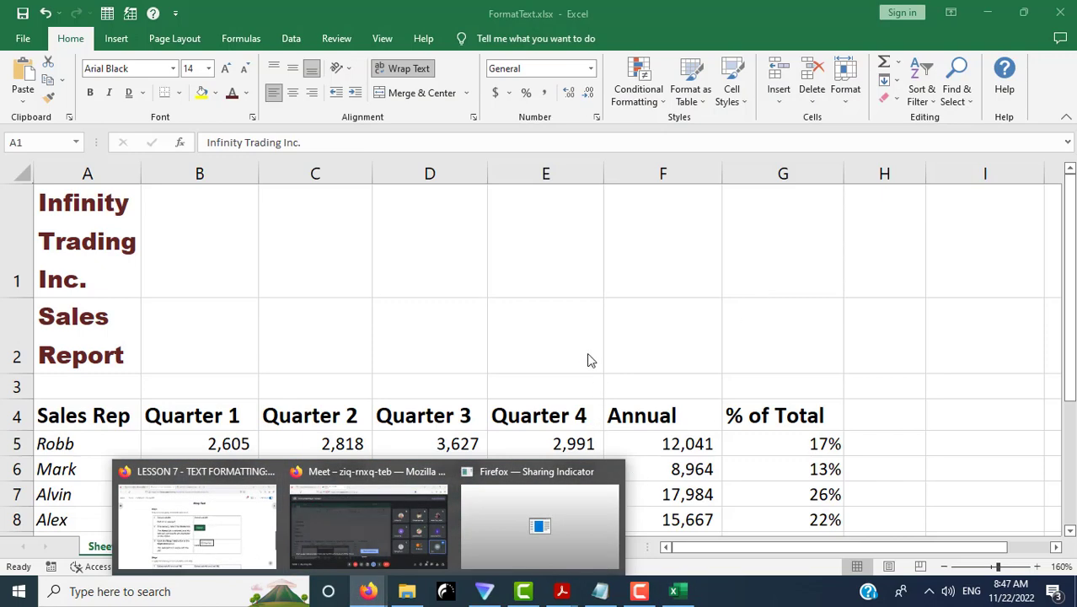
# Step: Go back to the Lesson 7 page and scroll to the cell-range Wrap Text steps
pyautogui.scroll(-5, 354, 367)
pyautogui.scroll(4, 356, 368)
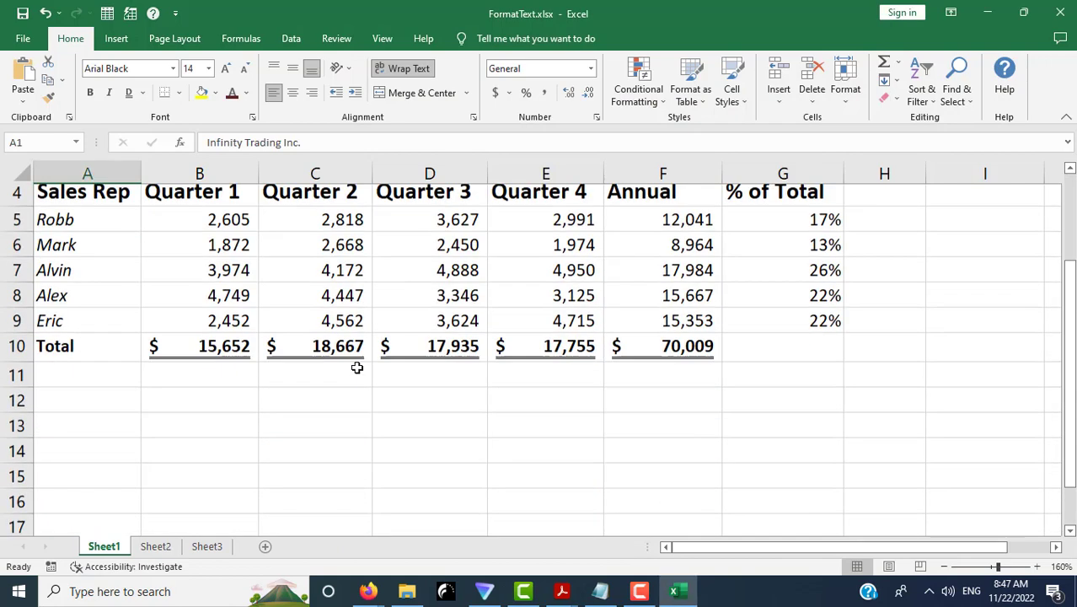
pyautogui.scroll(-2, 356, 368)
pyautogui.scroll(3, 357, 367)
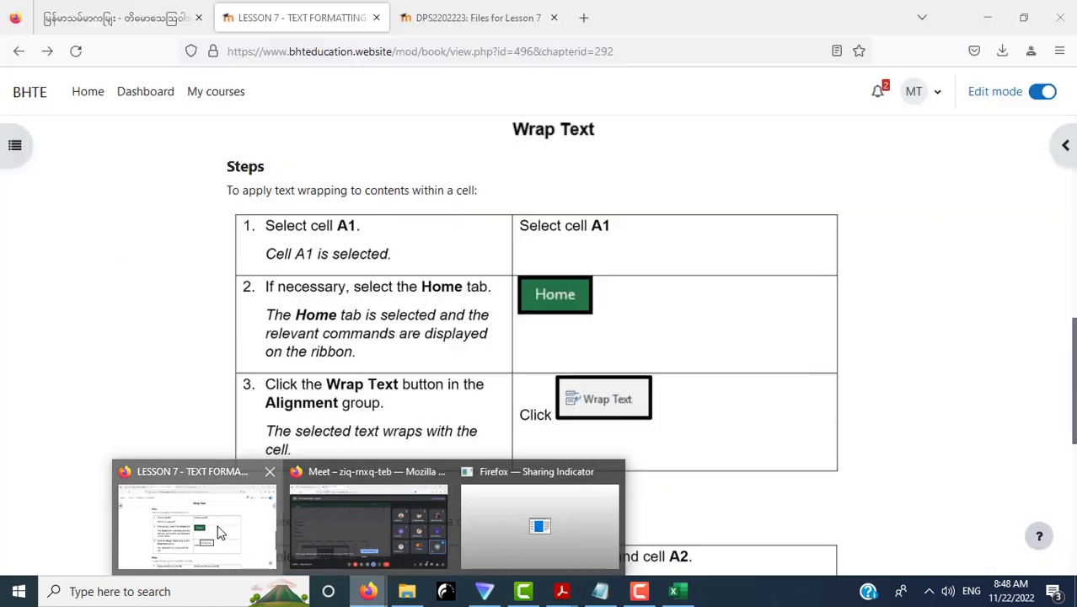
pyautogui.click(192, 514)
pyautogui.scroll(-4, 755, 388)
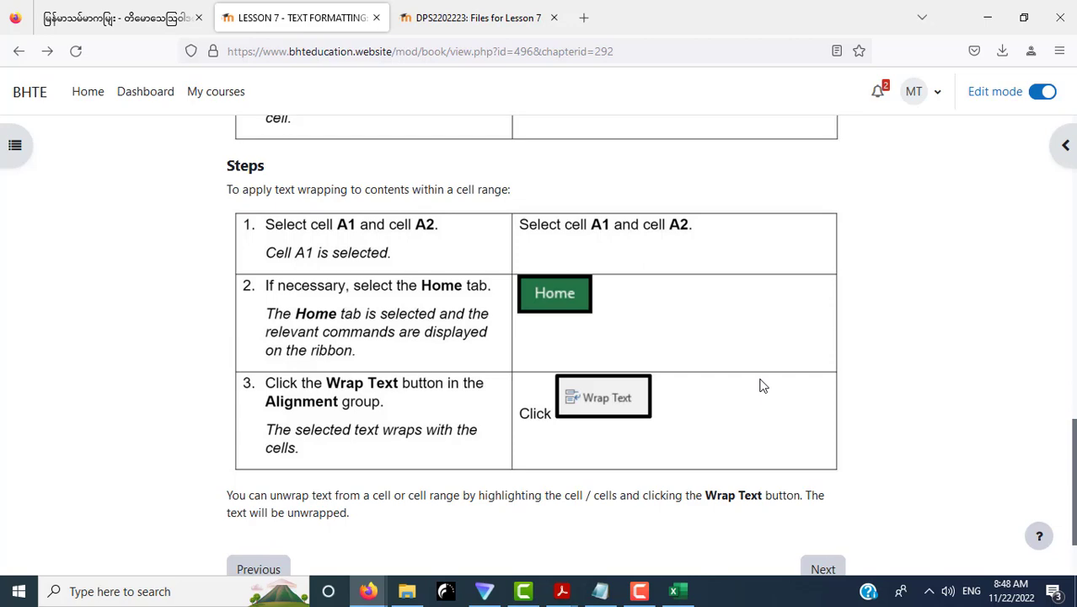
pyautogui.scroll(-2, 759, 385)
# Step: Select A1:A2 in FormatText.xlsx and switch Wrap Text off for both titles
pyautogui.click(674, 591)
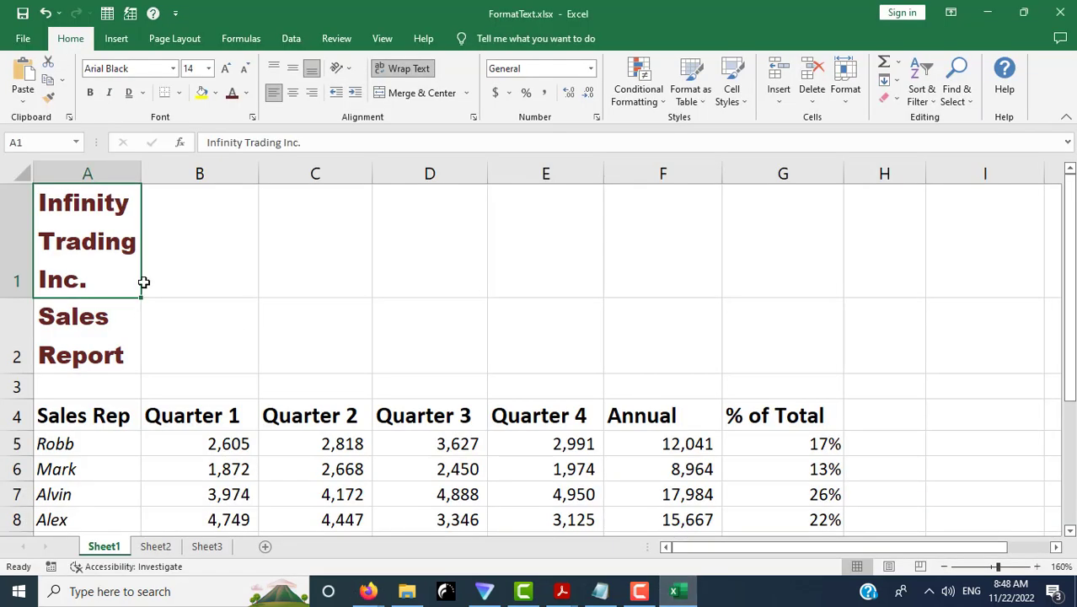
pyautogui.moveTo(106, 246); pyautogui.dragTo(101, 344)
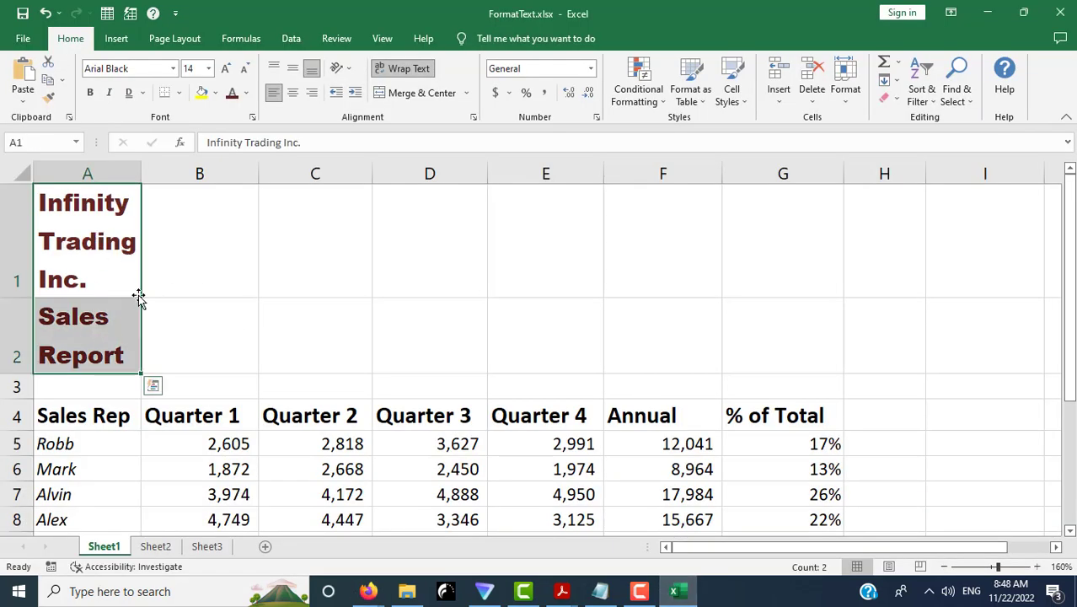
pyautogui.click(391, 67)
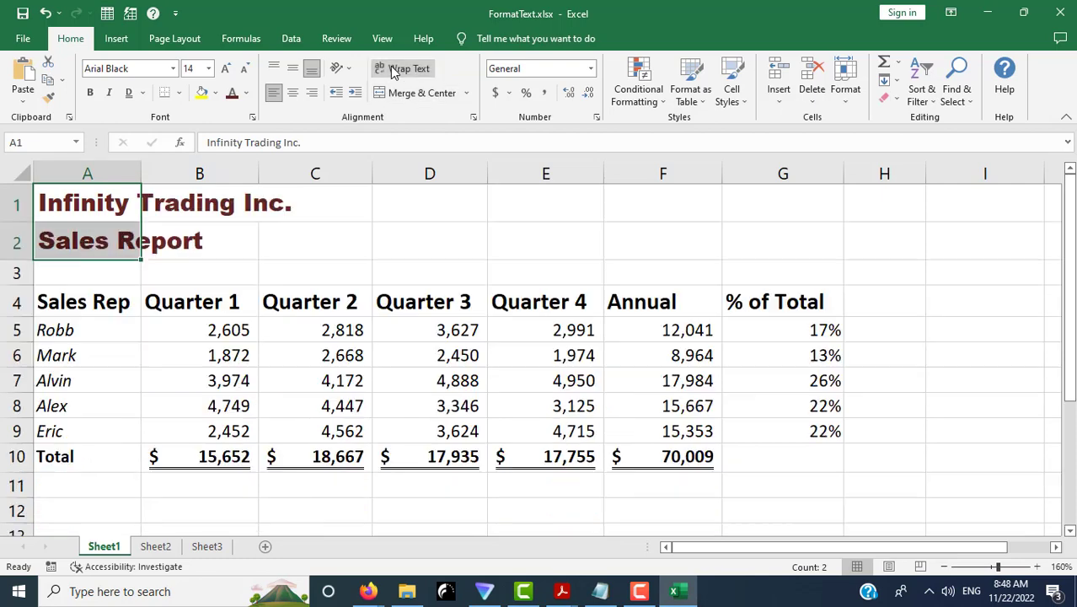
pyautogui.click(457, 242)
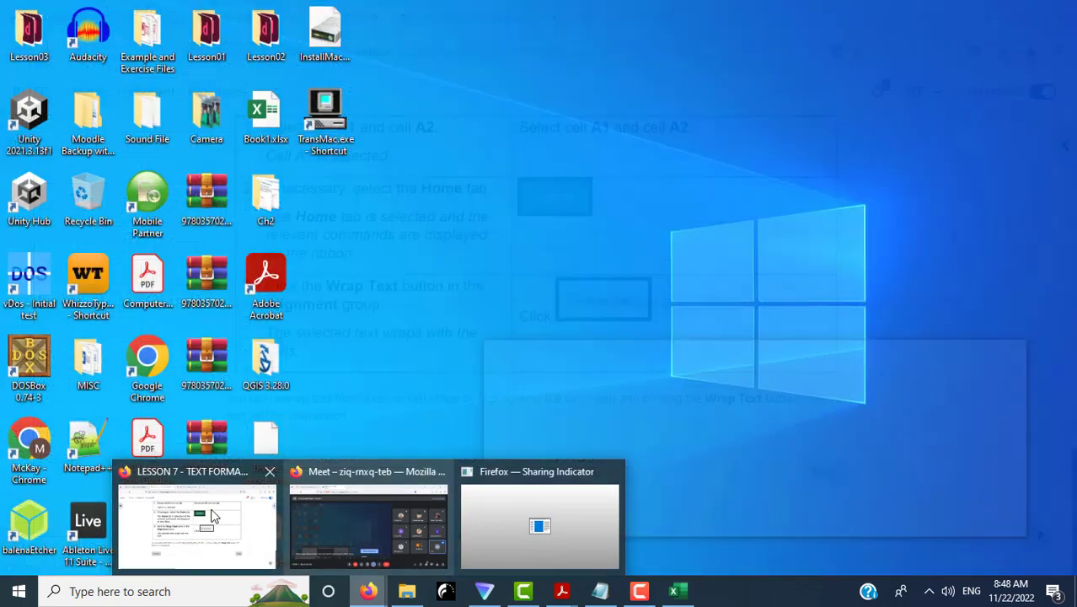
# Step: Go to chapter 7.9 Cell Alignment and scroll to the steps for centering A4:G4
pyautogui.click(202, 518)
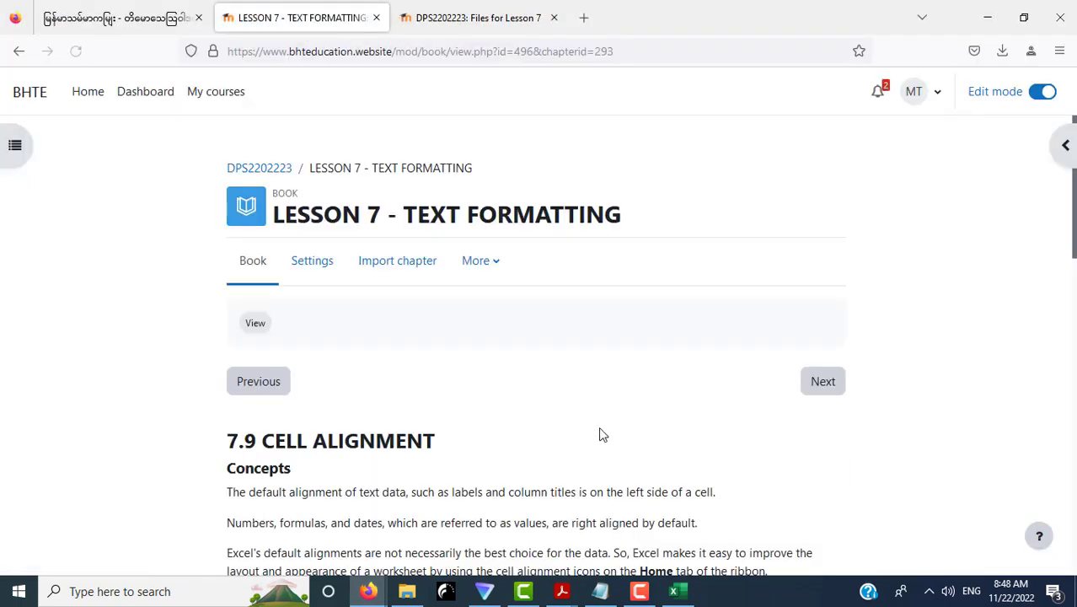
pyautogui.scroll(-3, 604, 432)
pyautogui.scroll(-3, 605, 432)
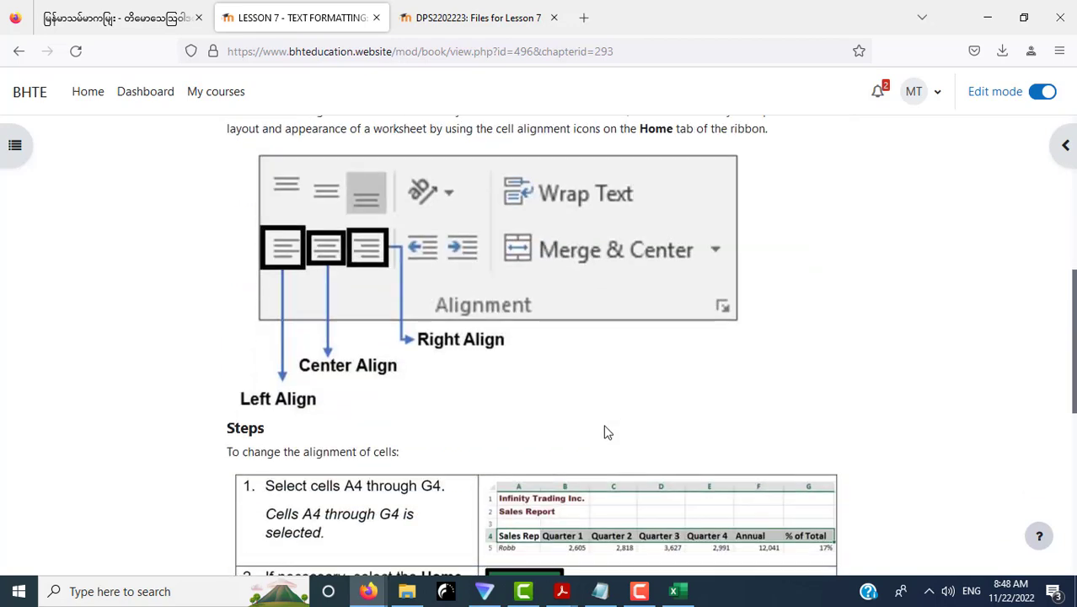
pyautogui.scroll(-4, 605, 433)
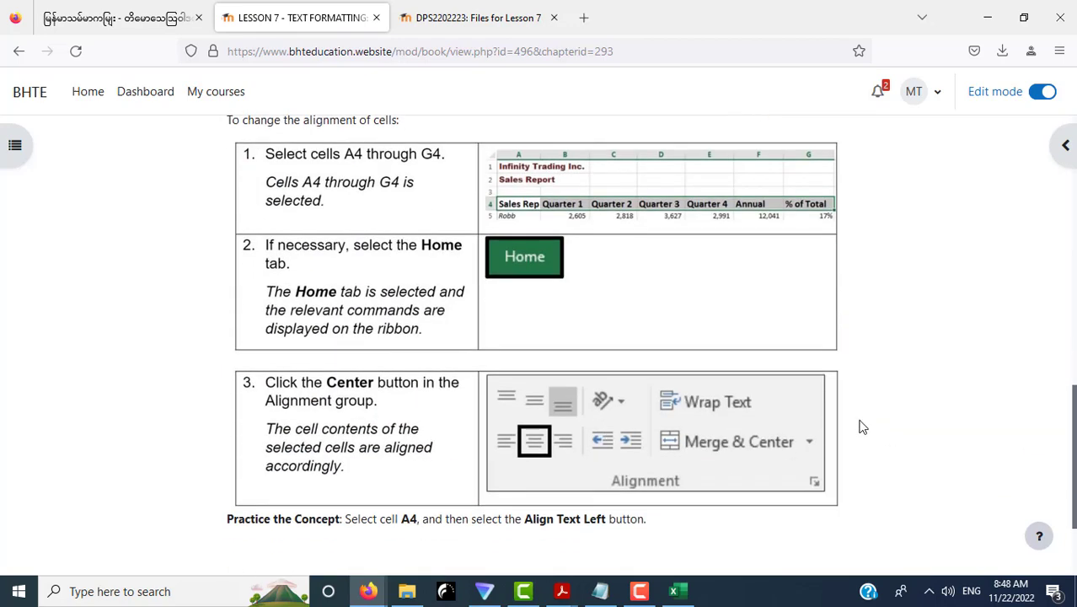
pyautogui.scroll(-2, 860, 426)
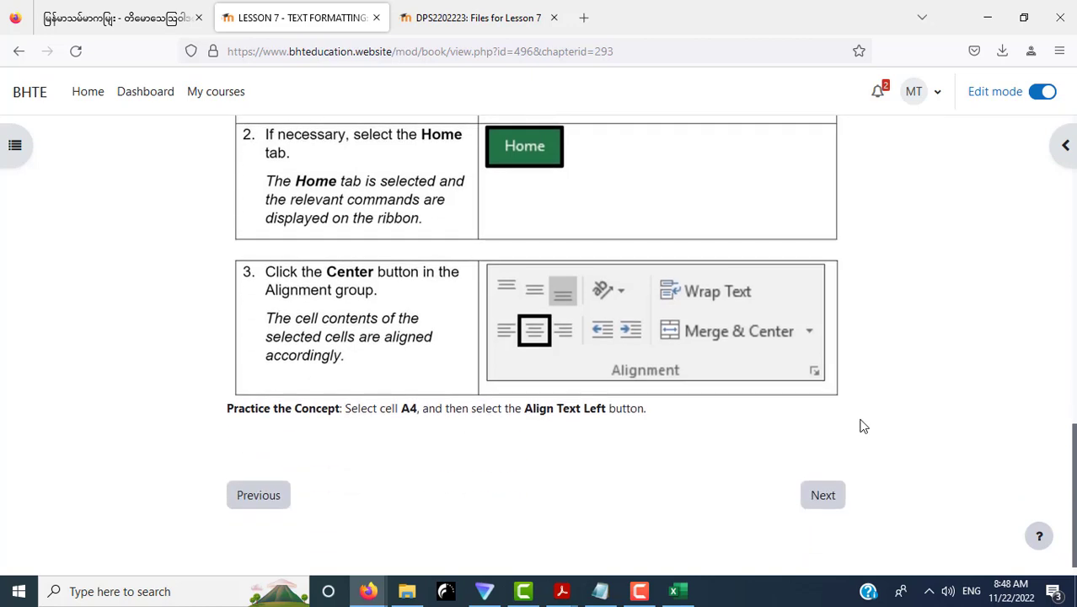
# Step: Select columns B through G and drag a border to give them a wider, equal width
pyautogui.click(675, 593)
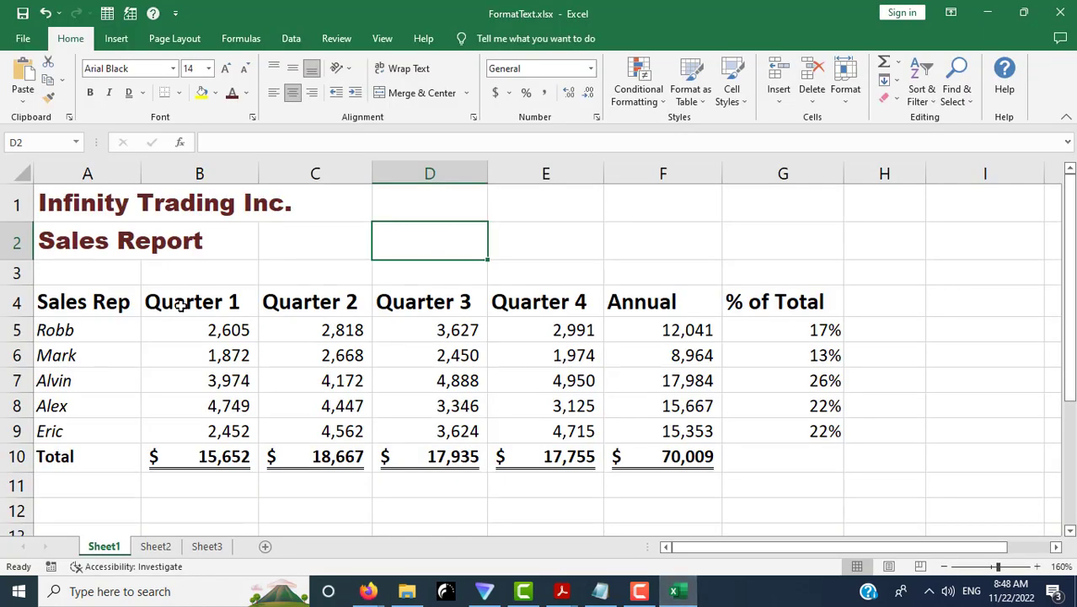
pyautogui.moveTo(180, 306); pyautogui.dragTo(832, 304)
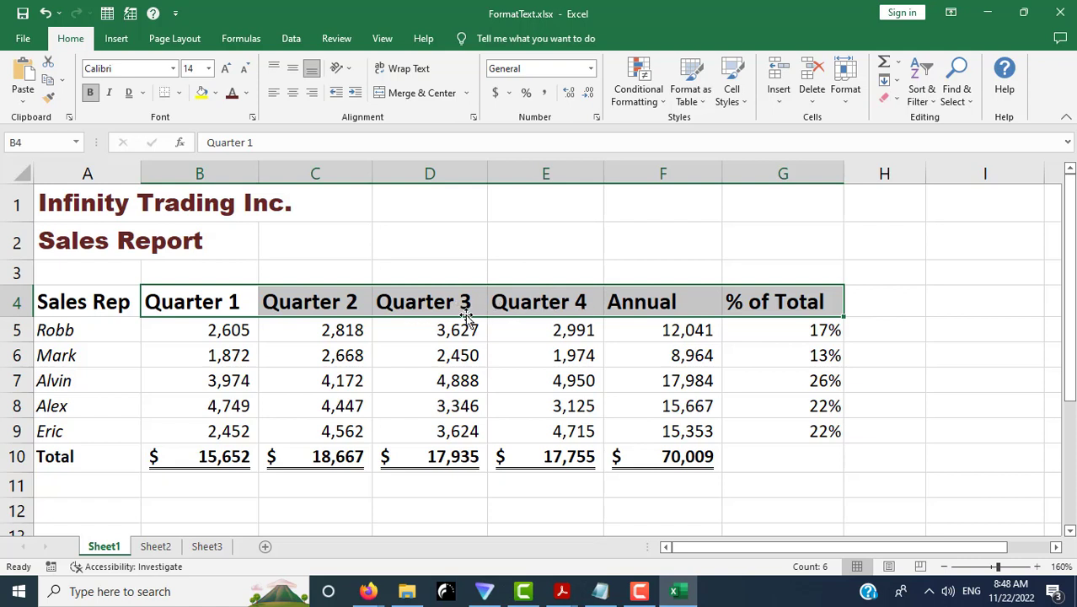
pyautogui.click(457, 409)
pyautogui.click(173, 304)
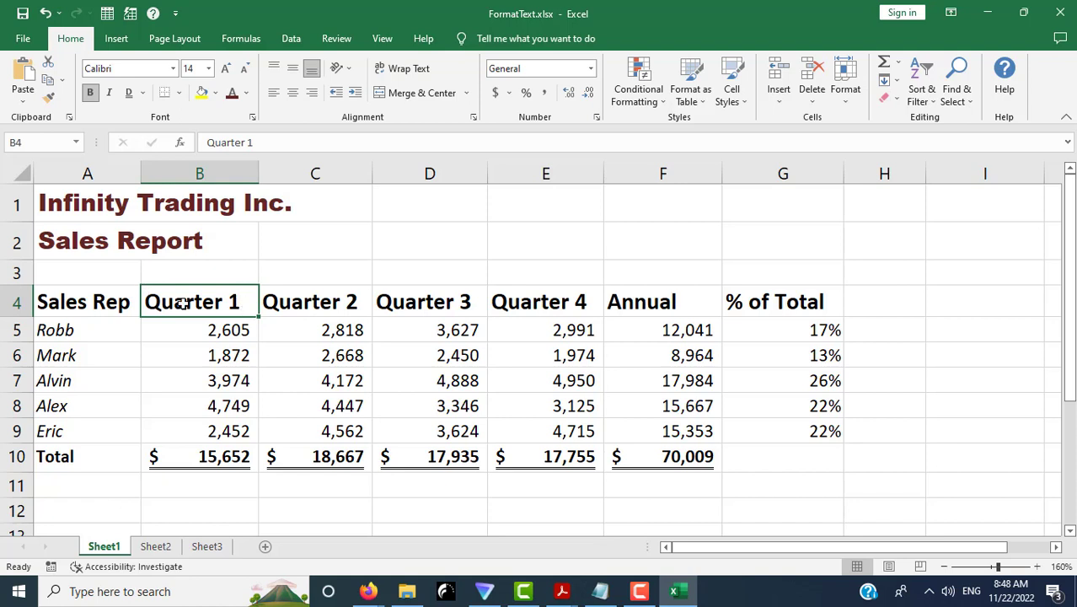
pyautogui.moveTo(218, 174); pyautogui.dragTo(909, 171)
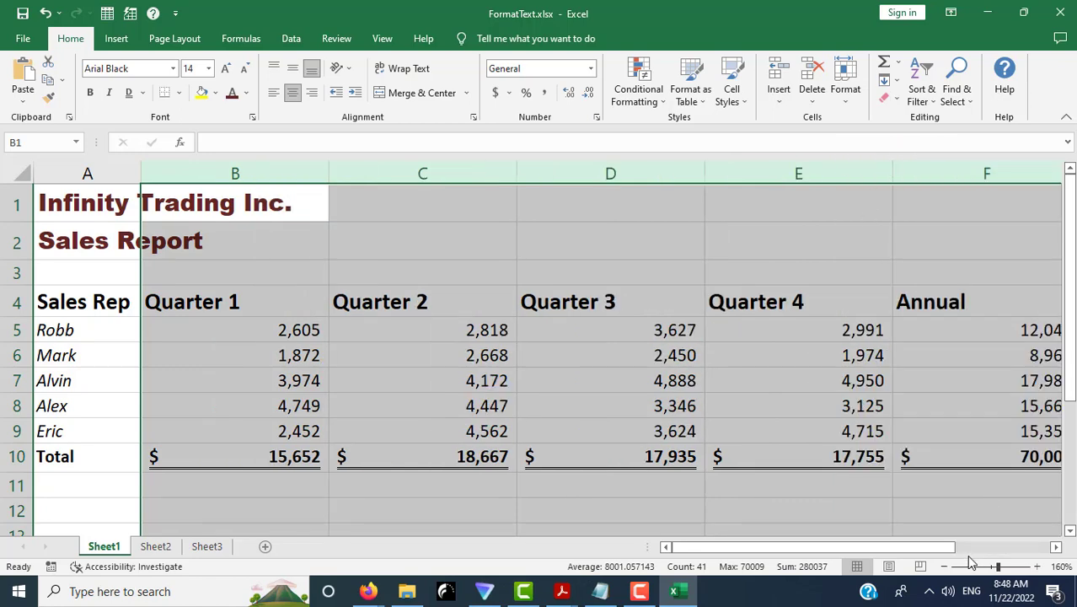
# Step: Zoom out, select headings B4:G4, and try Align Right and then Center
pyautogui.click(944, 567)
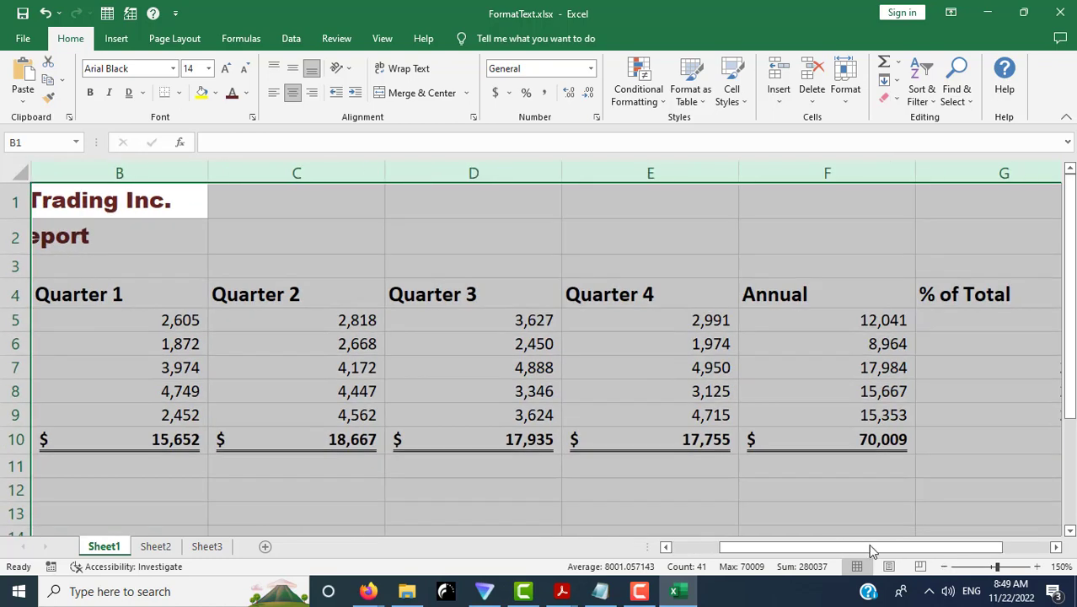
pyautogui.click(945, 566)
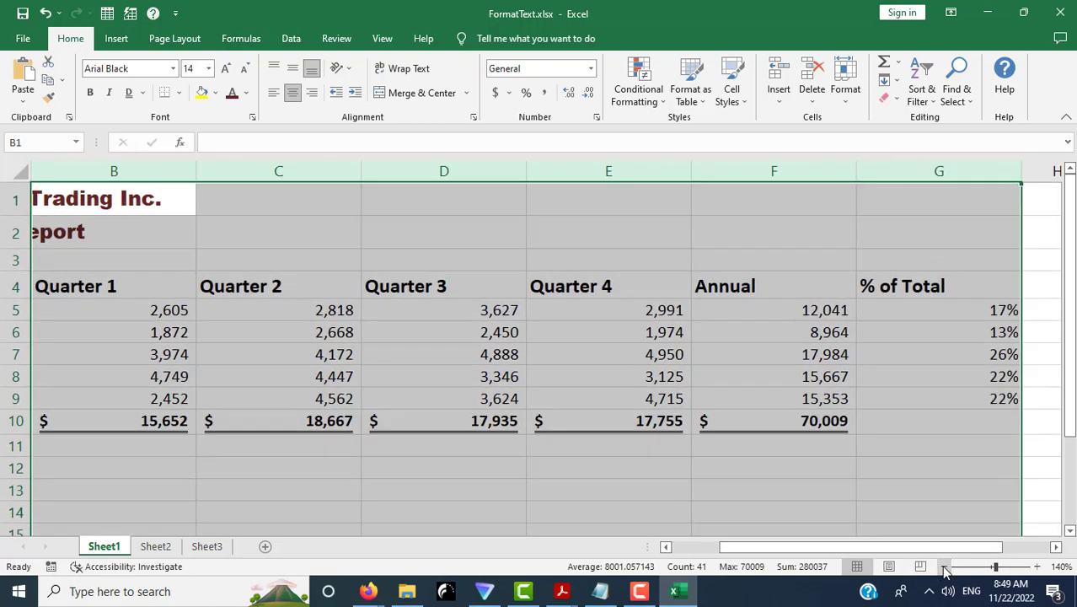
pyautogui.click(792, 494)
pyautogui.click(320, 283)
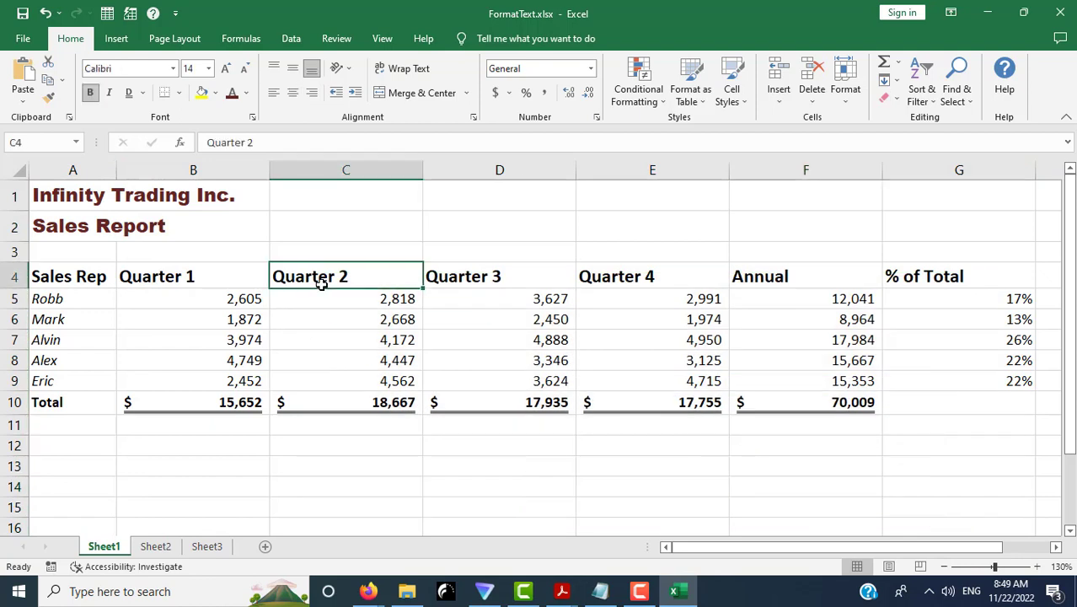
pyautogui.click(174, 275)
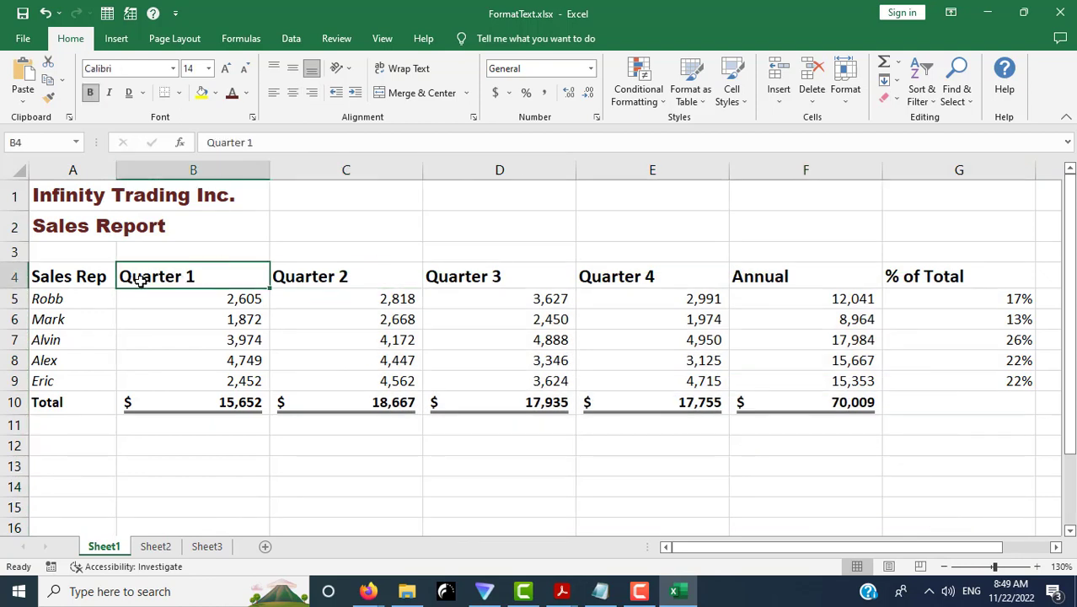
pyautogui.moveTo(174, 272); pyautogui.dragTo(892, 265)
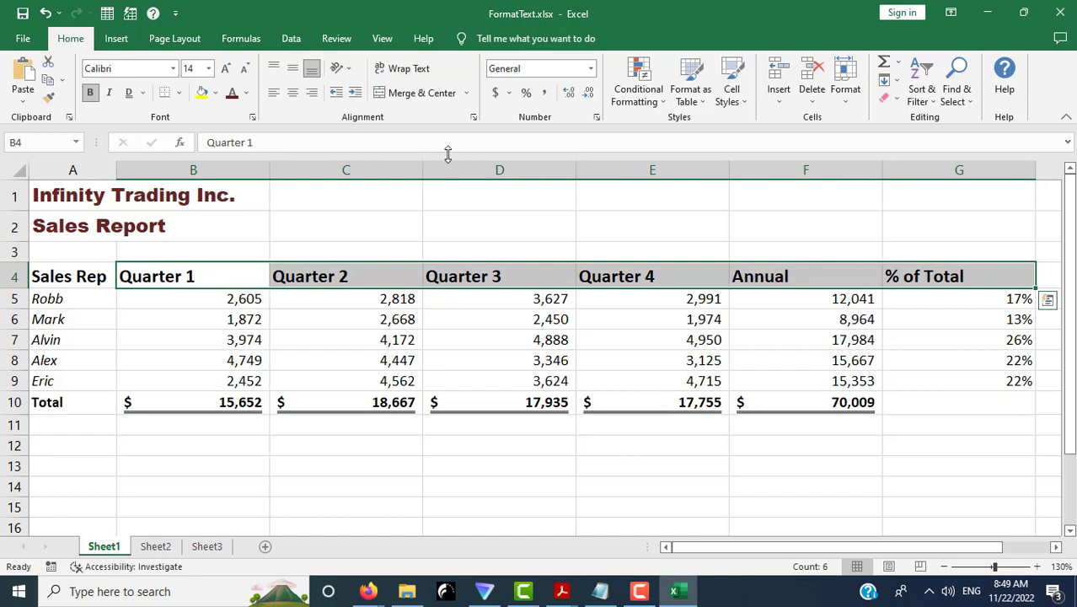
pyautogui.click(312, 93)
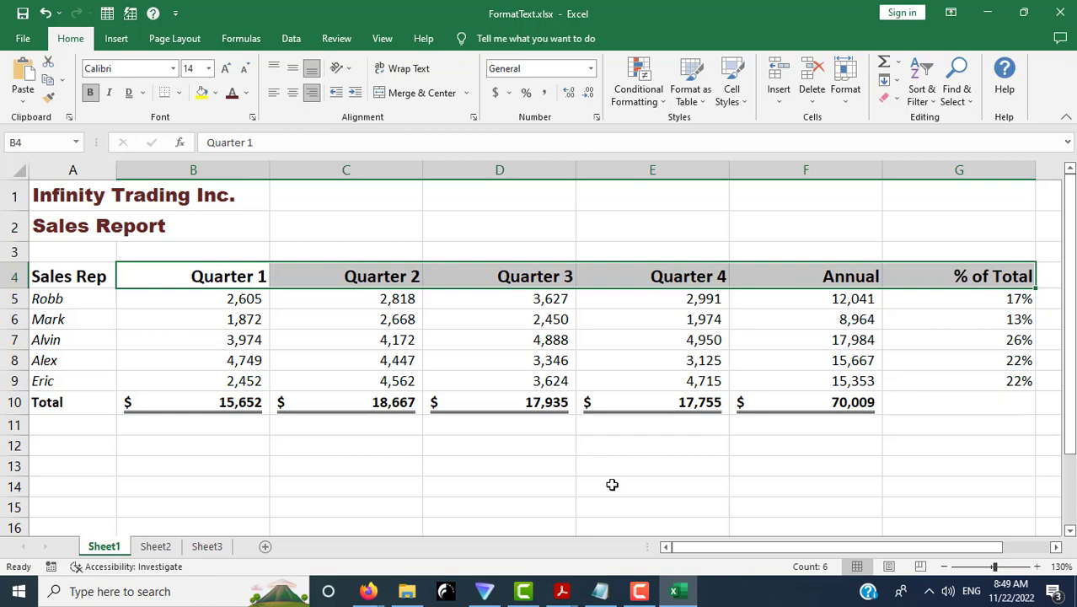
pyautogui.click(291, 98)
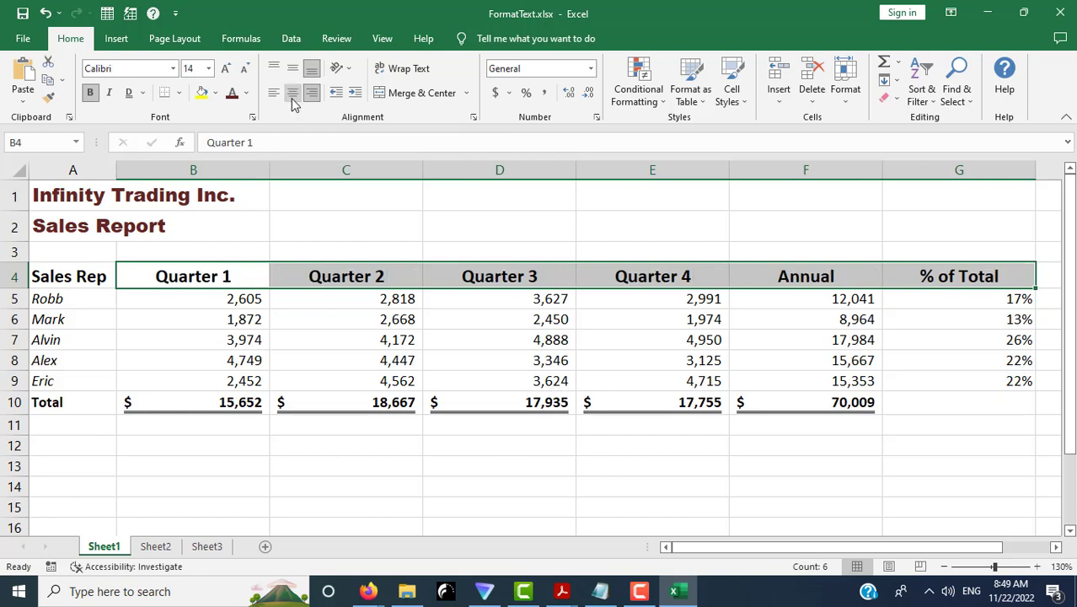
# Step: Reselect the Quarter 1 to % of Total headings and right-align them
pyautogui.click(418, 504)
pyautogui.click(240, 281)
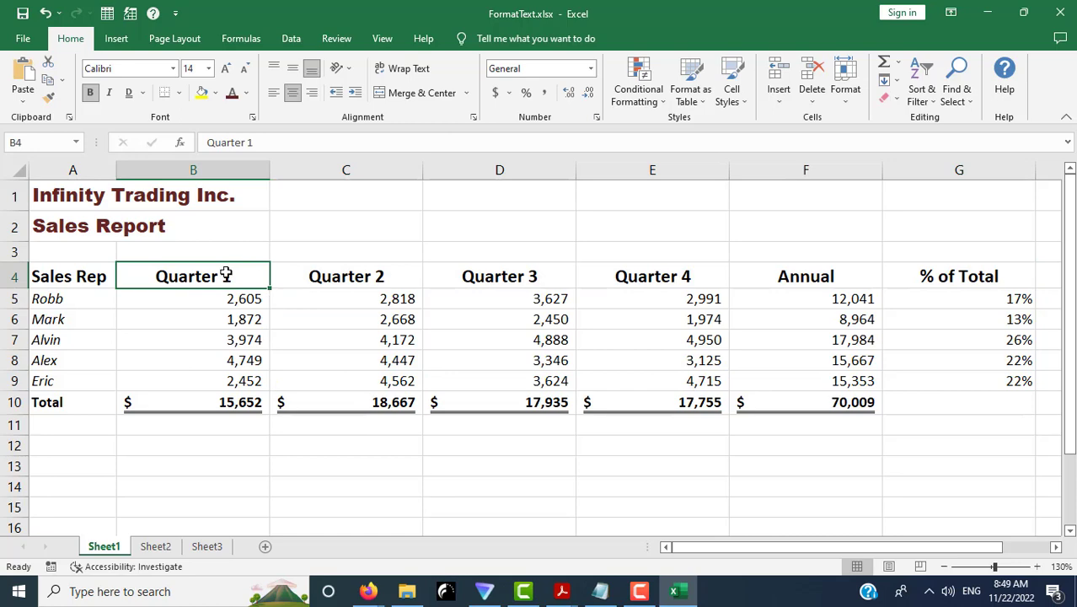
pyautogui.moveTo(224, 272); pyautogui.dragTo(773, 274)
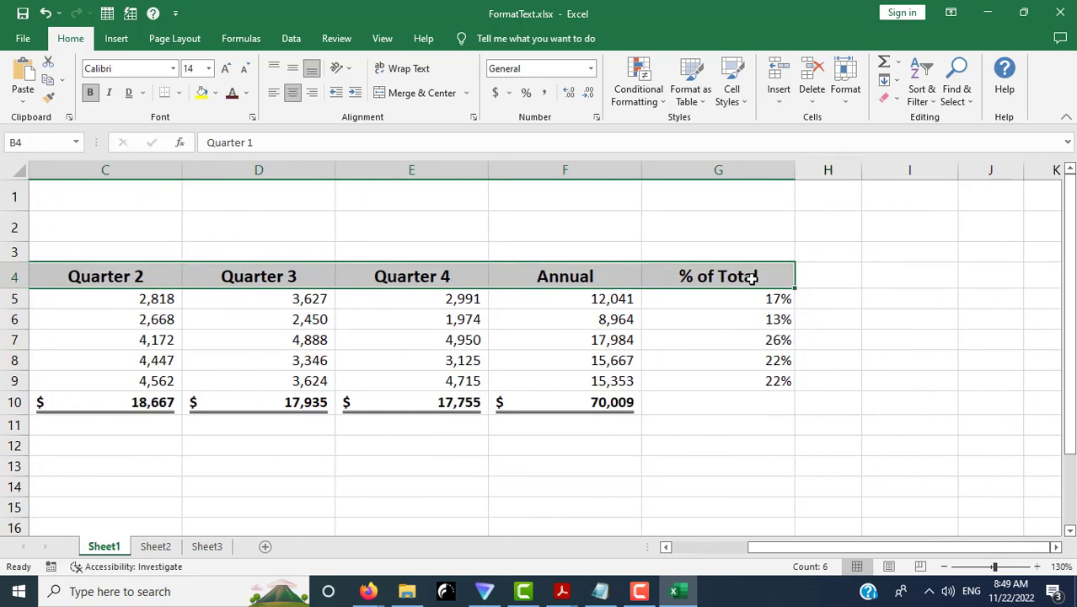
pyautogui.moveTo(803, 555); pyautogui.dragTo(716, 555)
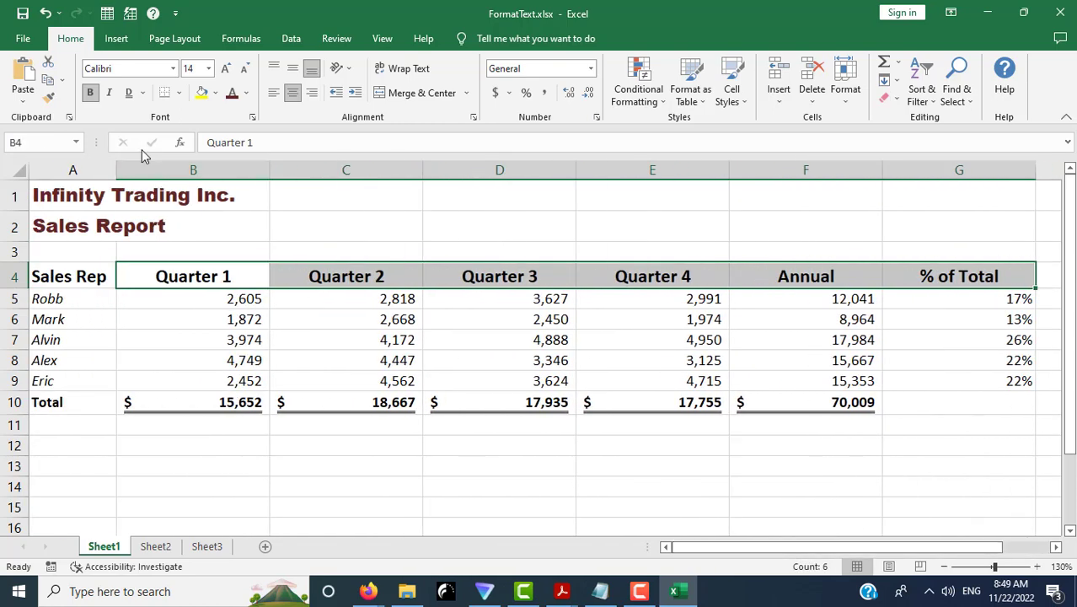
pyautogui.click(311, 94)
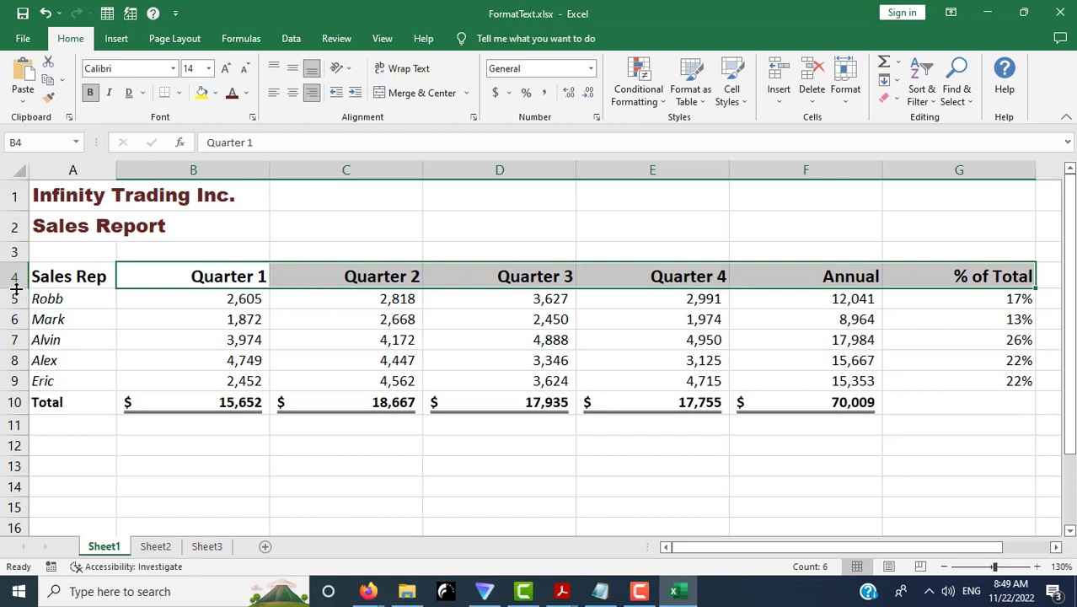
# Step: Make row 4 much taller and center the headings horizontally
pyautogui.moveTo(15, 289); pyautogui.dragTo(14, 332)
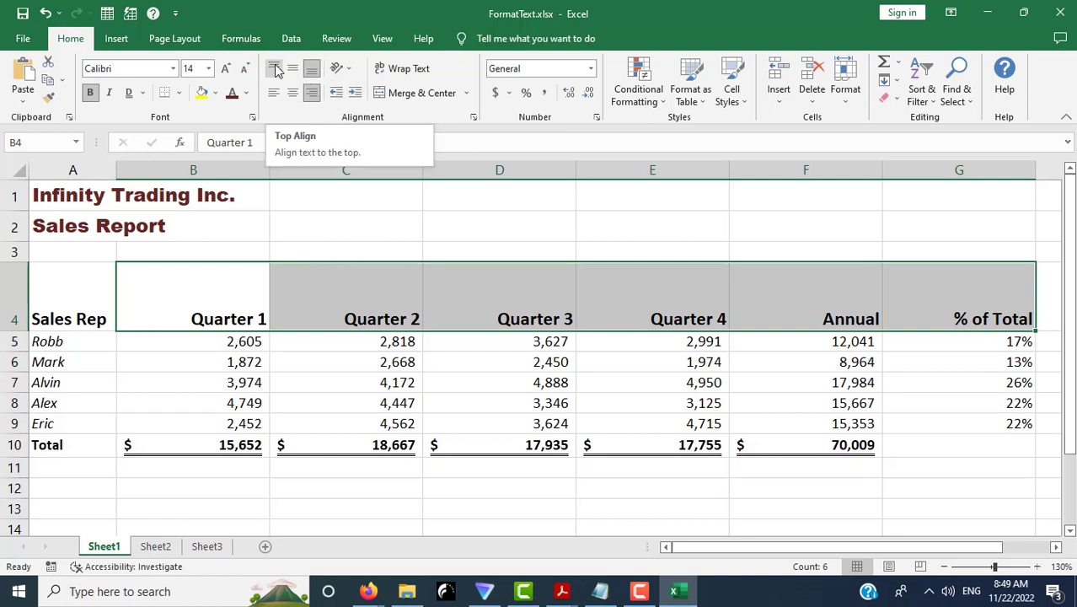
pyautogui.click(293, 97)
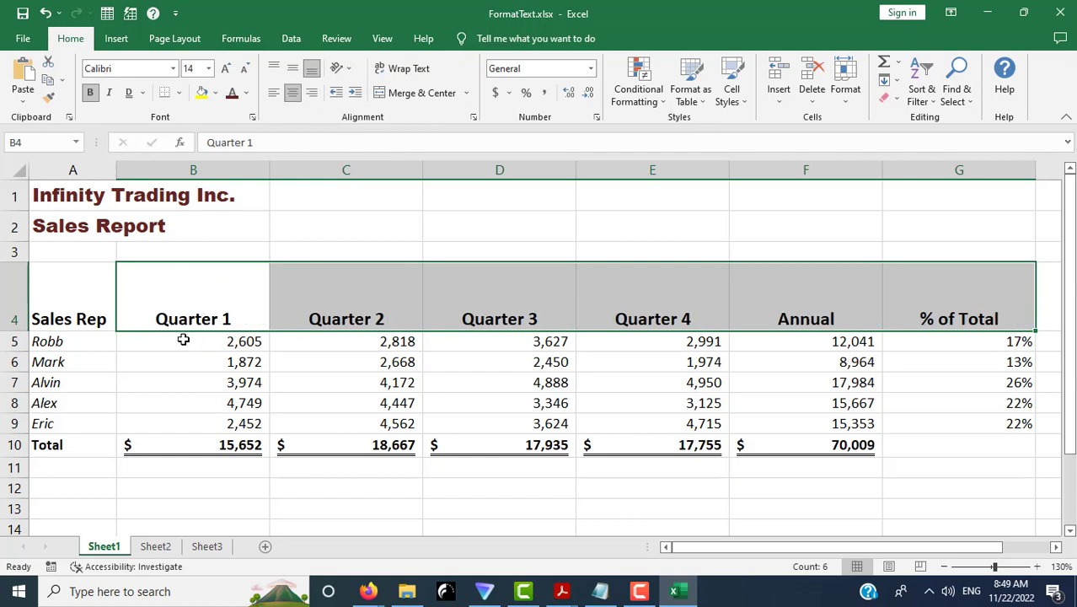
# Step: Try Top and Bottom Align, then settle on Middle Align for the headings
pyautogui.click(275, 70)
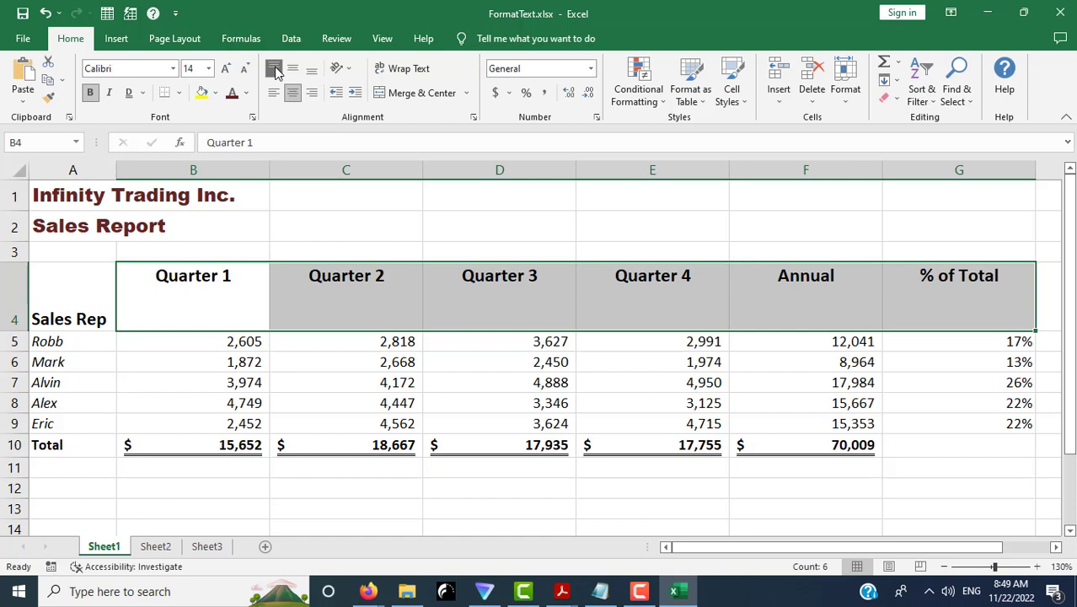
pyautogui.click(311, 69)
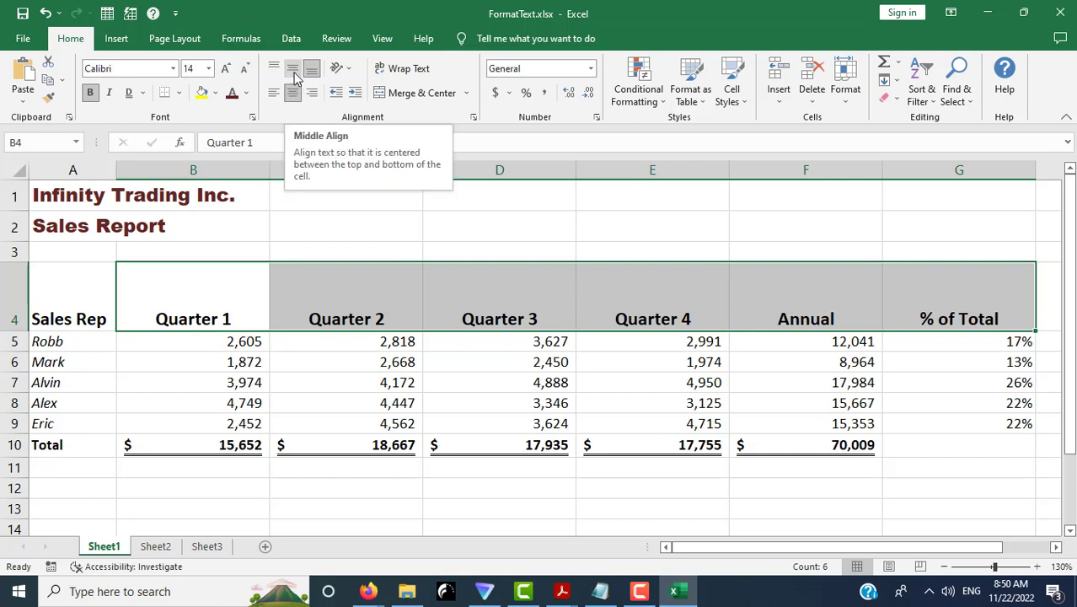
pyautogui.click(295, 76)
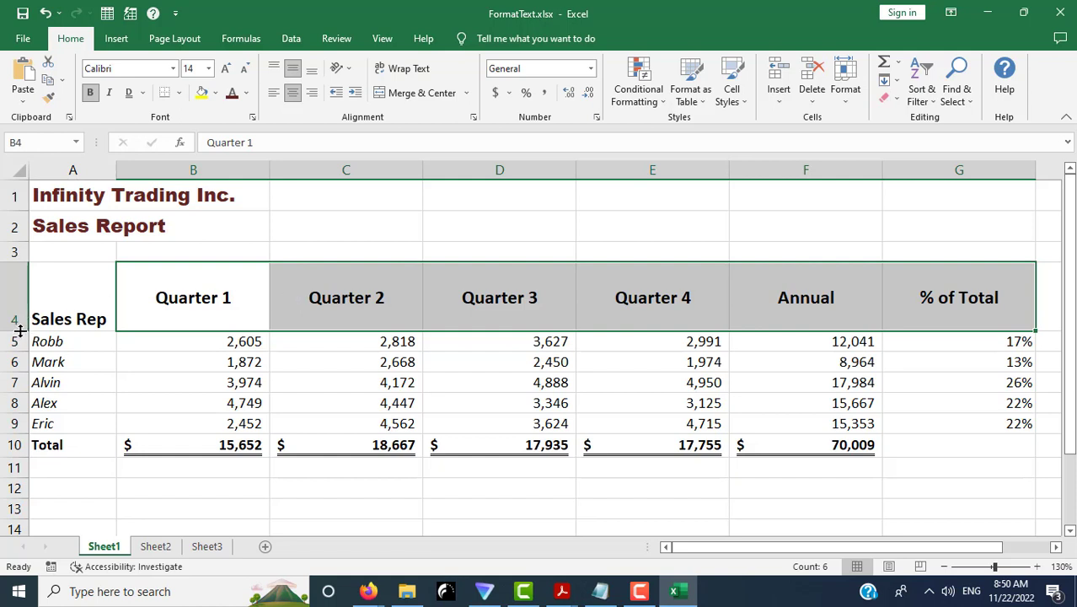
pyautogui.click(368, 591)
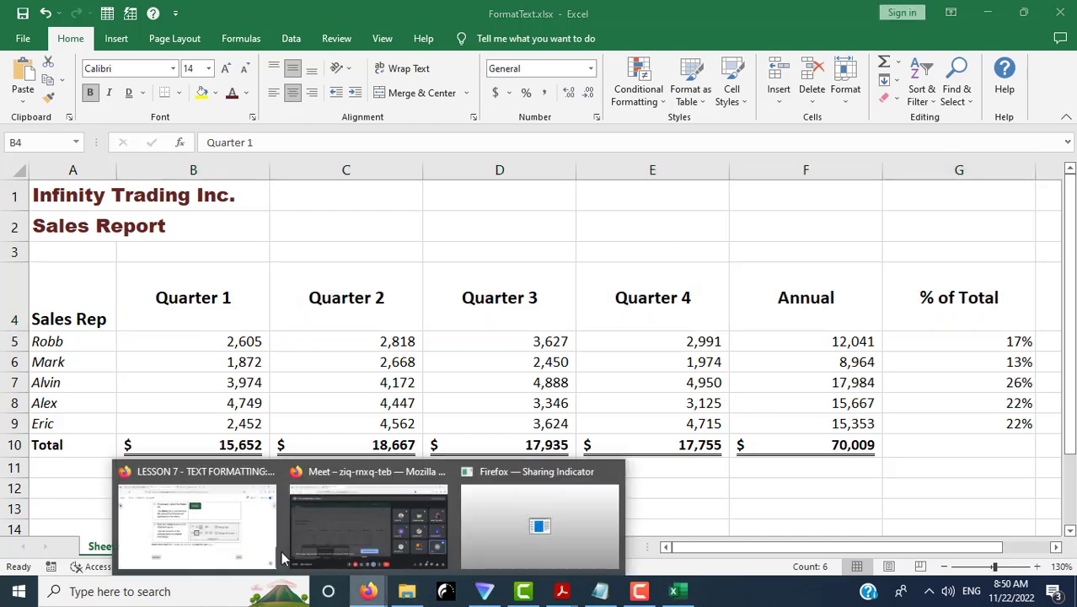
pyautogui.click(278, 548)
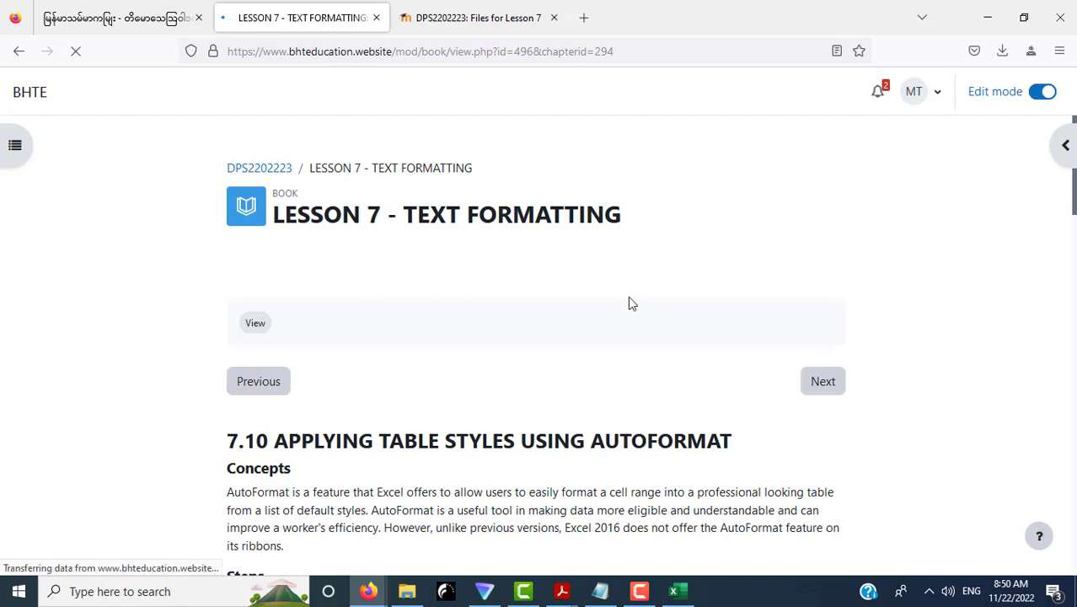
pyautogui.scroll(-5, 630, 301)
pyautogui.scroll(3, 906, 368)
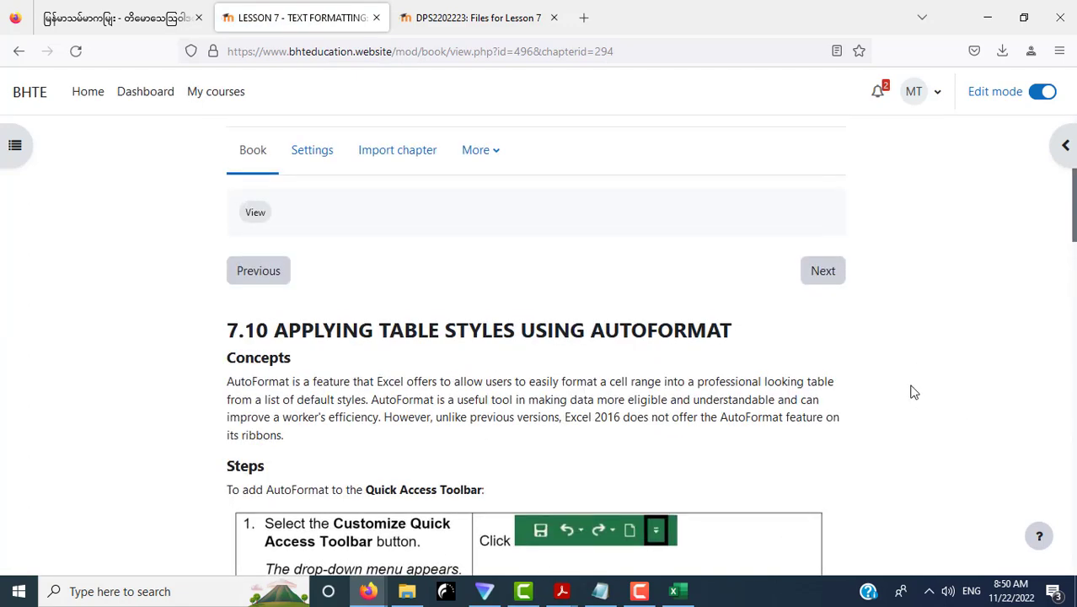
pyautogui.scroll(-3, 915, 392)
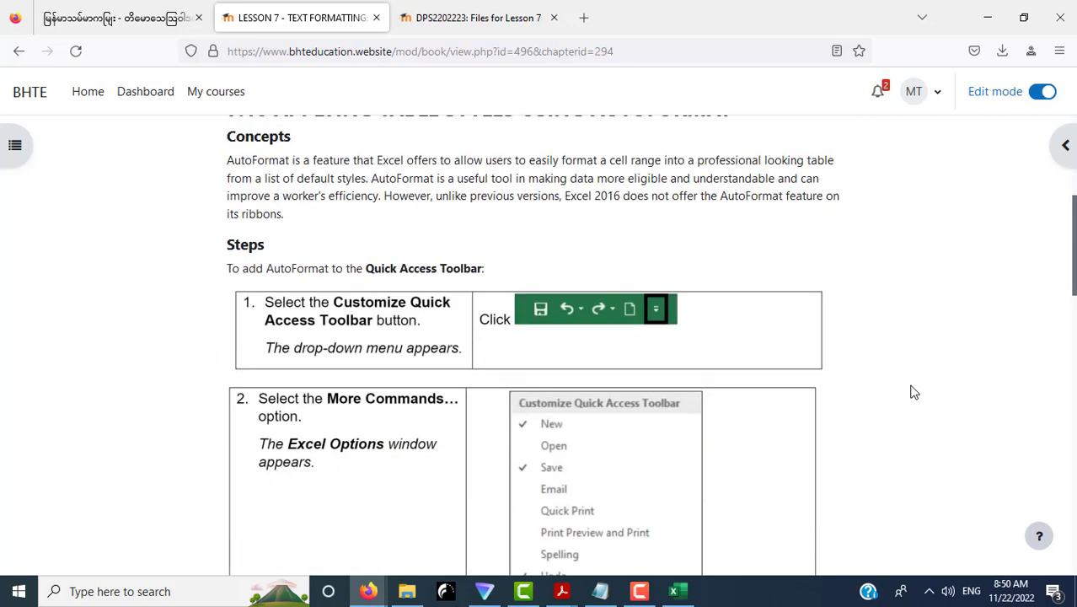
pyautogui.scroll(-3, 915, 392)
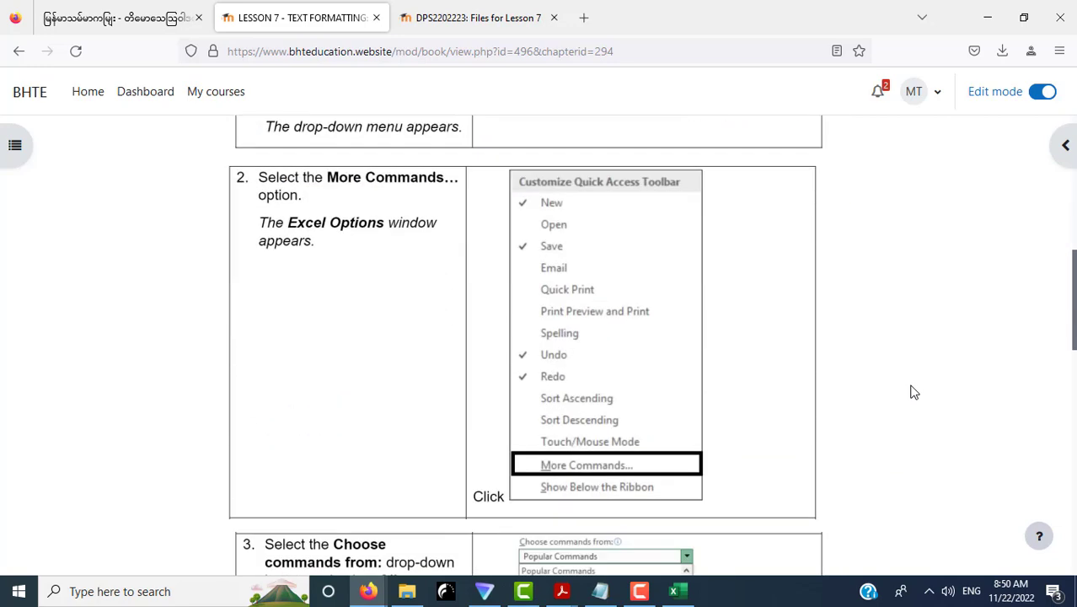
pyautogui.scroll(-3, 915, 392)
pyautogui.scroll(-5, 915, 392)
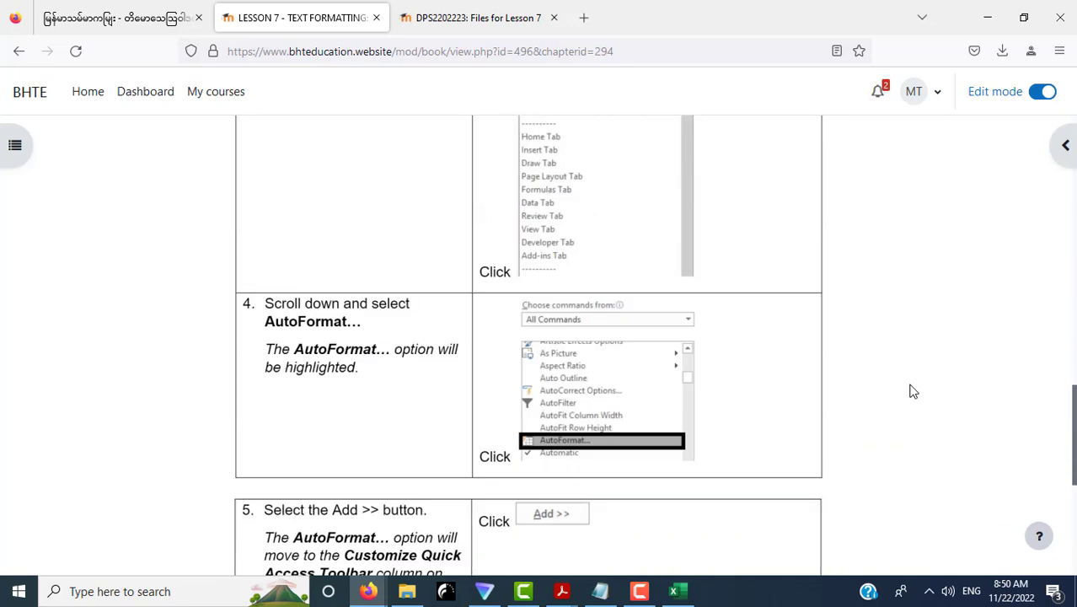
pyautogui.scroll(-3, 910, 389)
pyautogui.scroll(-2, 911, 389)
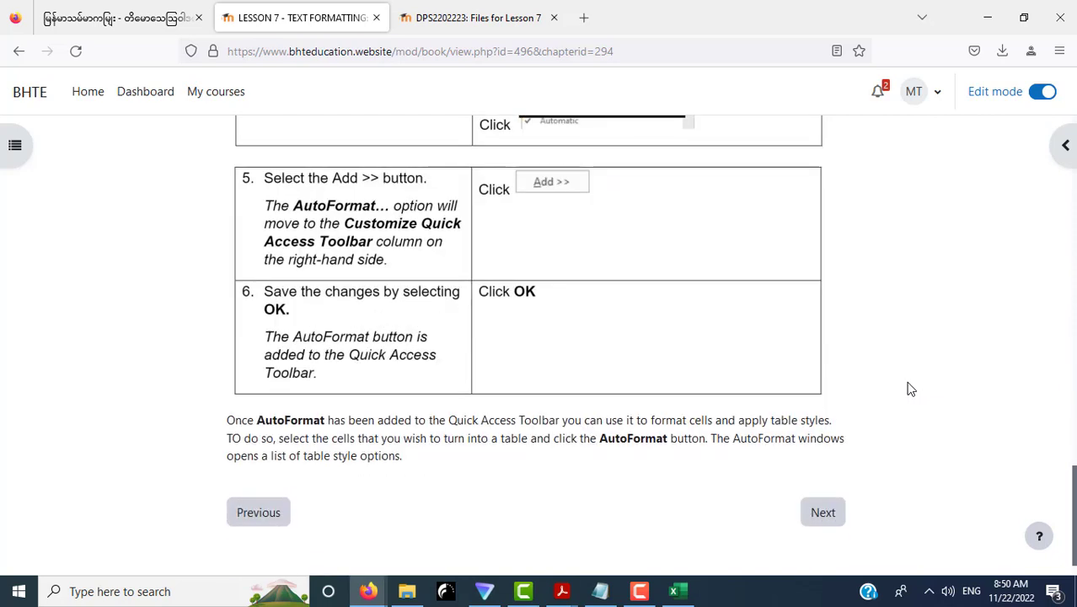
pyautogui.click(677, 592)
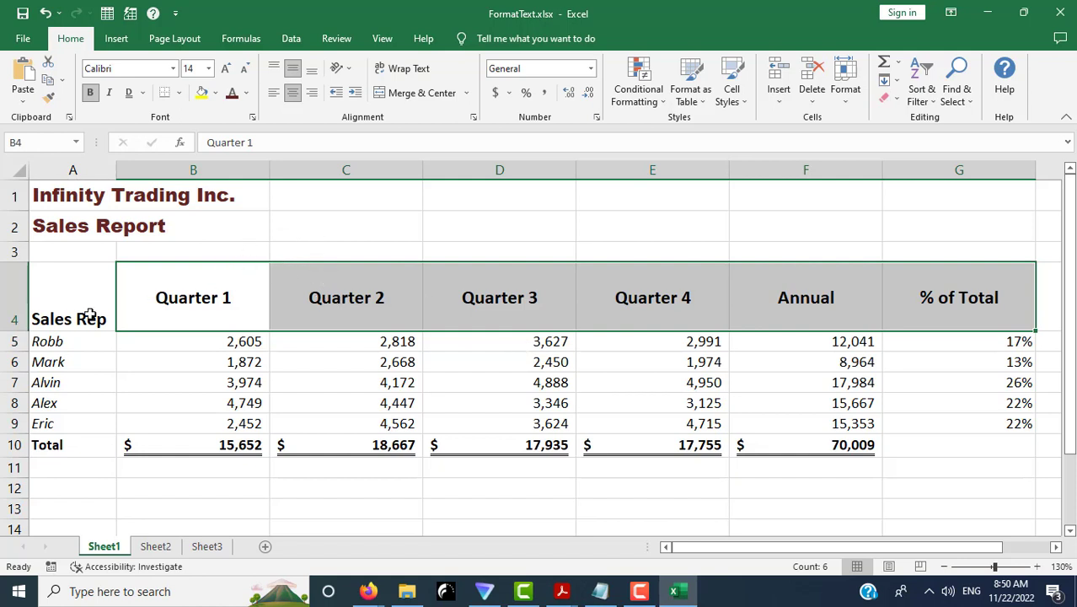
pyautogui.click(46, 14)
pyautogui.click(46, 13)
pyautogui.click(46, 14)
pyautogui.click(45, 14)
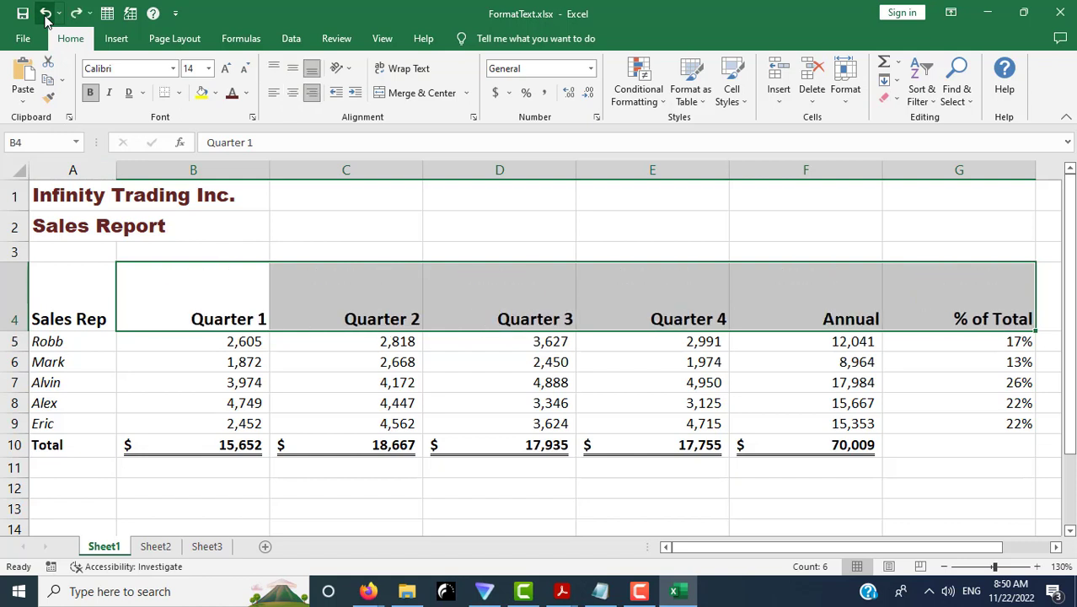
pyautogui.click(46, 14)
pyautogui.click(46, 13)
pyautogui.click(45, 13)
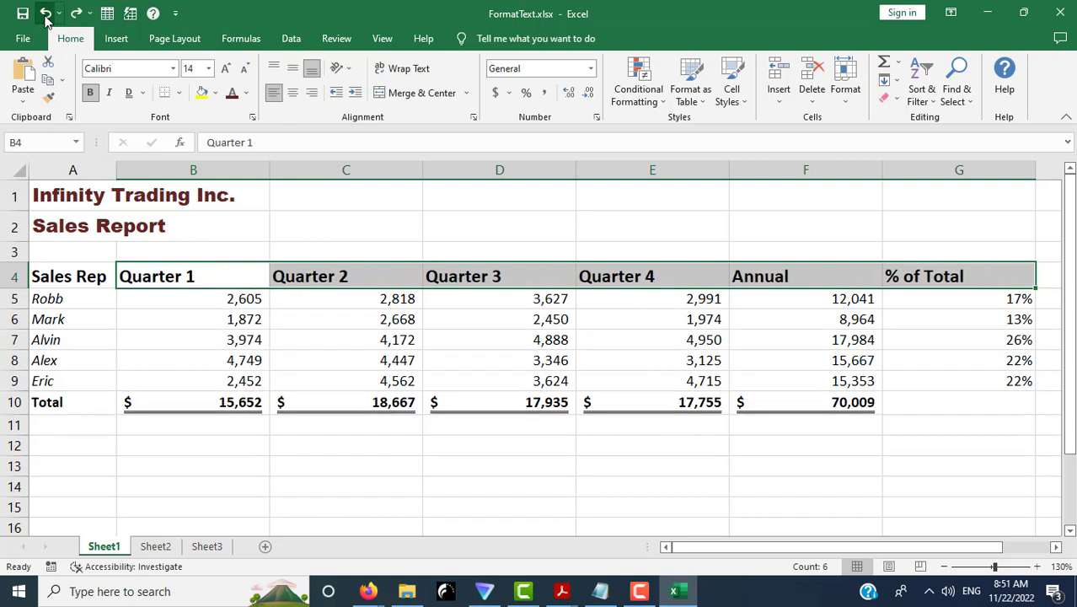
pyautogui.click(45, 14)
pyautogui.click(46, 13)
pyautogui.click(45, 13)
pyautogui.click(45, 13)
pyautogui.click(45, 14)
pyautogui.click(46, 14)
pyautogui.click(46, 14)
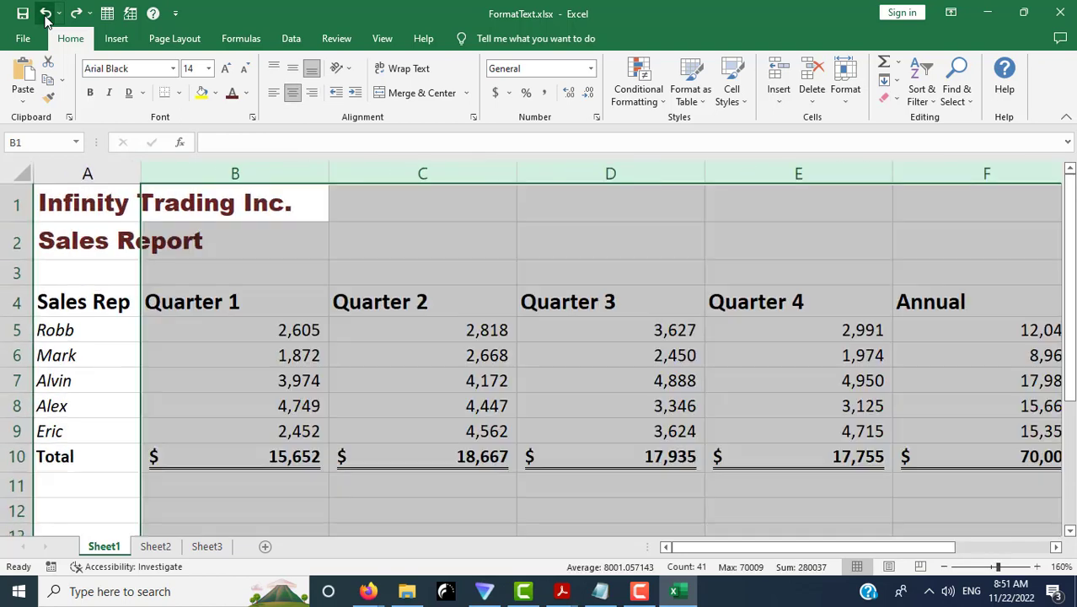
pyautogui.click(45, 14)
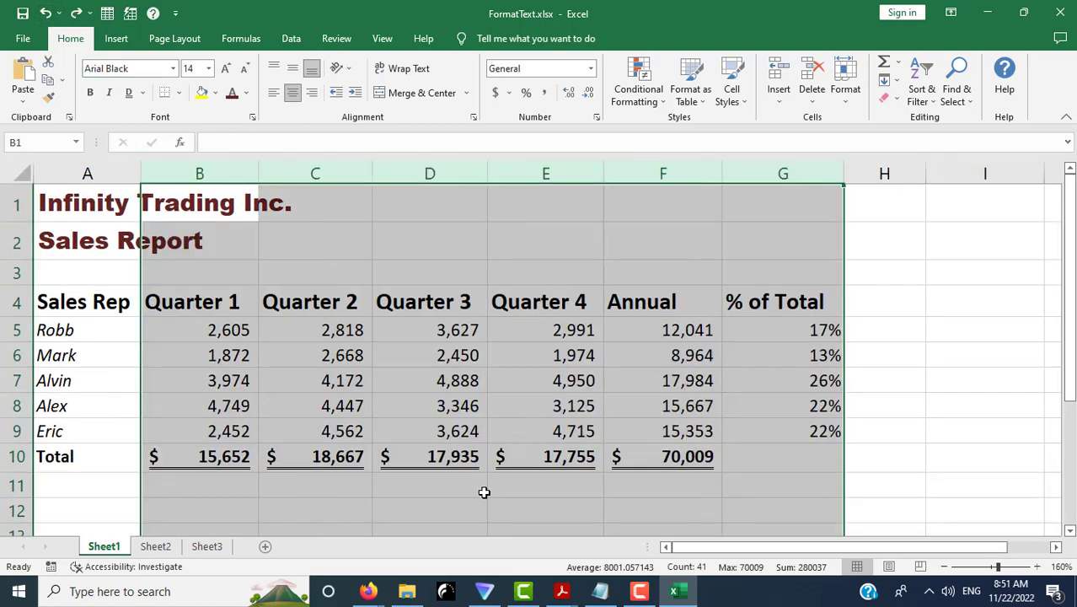
pyautogui.click(481, 489)
pyautogui.moveTo(195, 303); pyautogui.dragTo(805, 302)
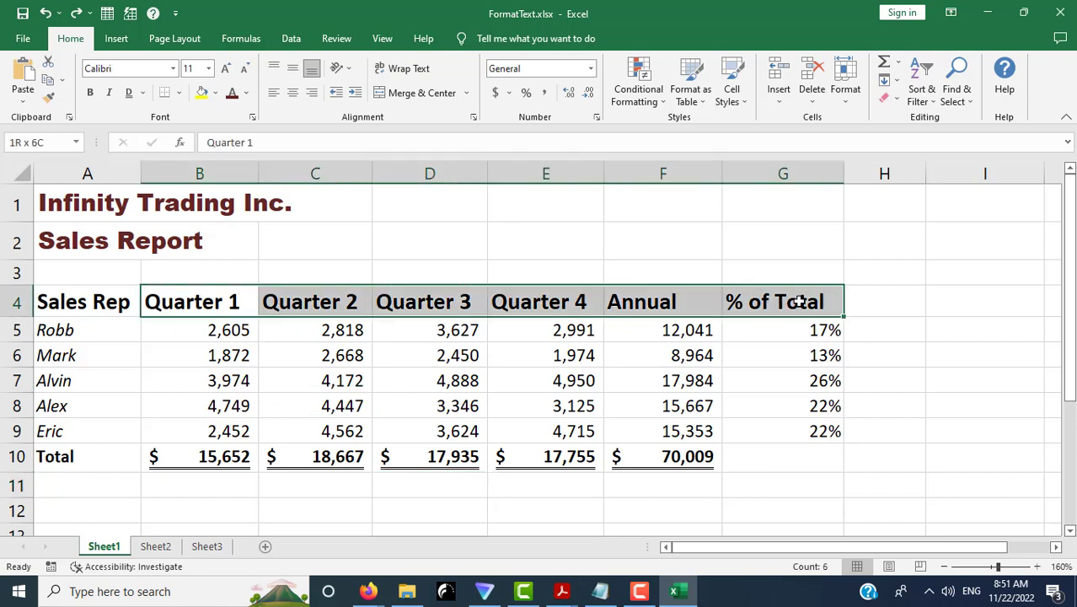
pyautogui.click(294, 95)
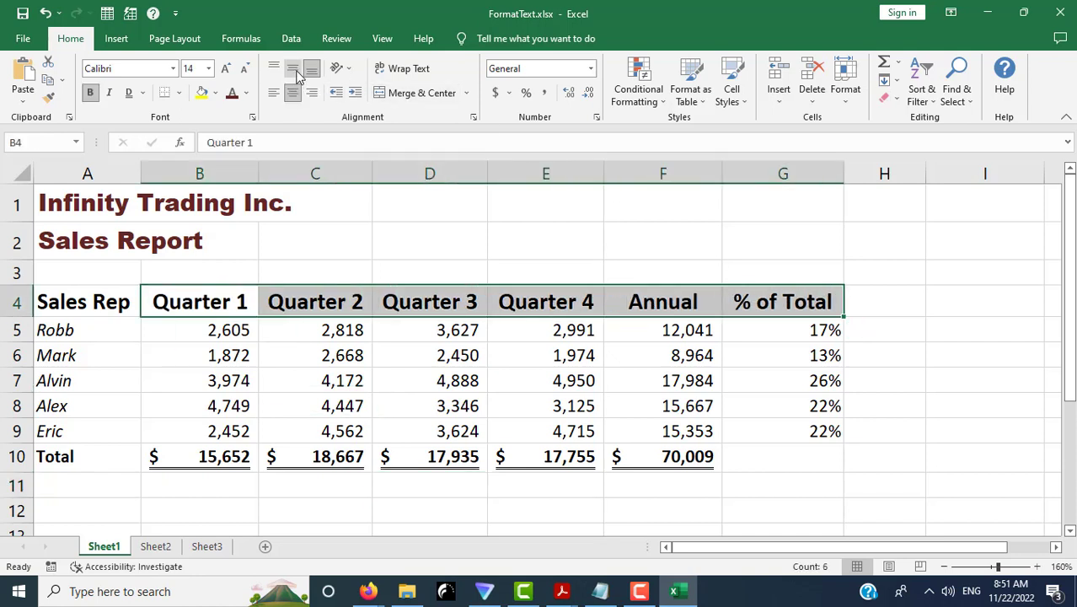
pyautogui.click(294, 73)
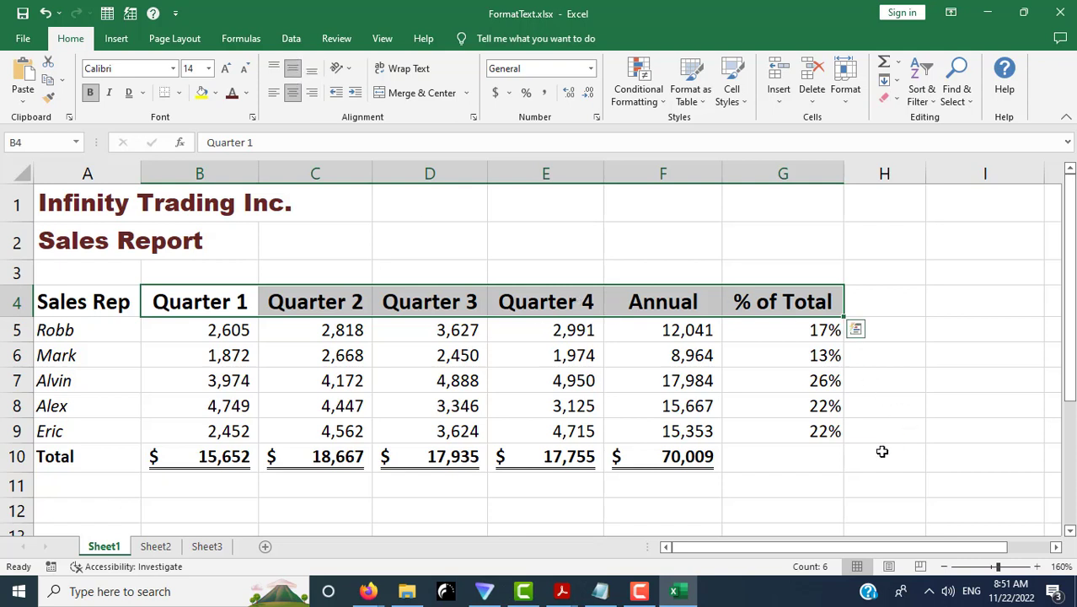
pyautogui.click(695, 508)
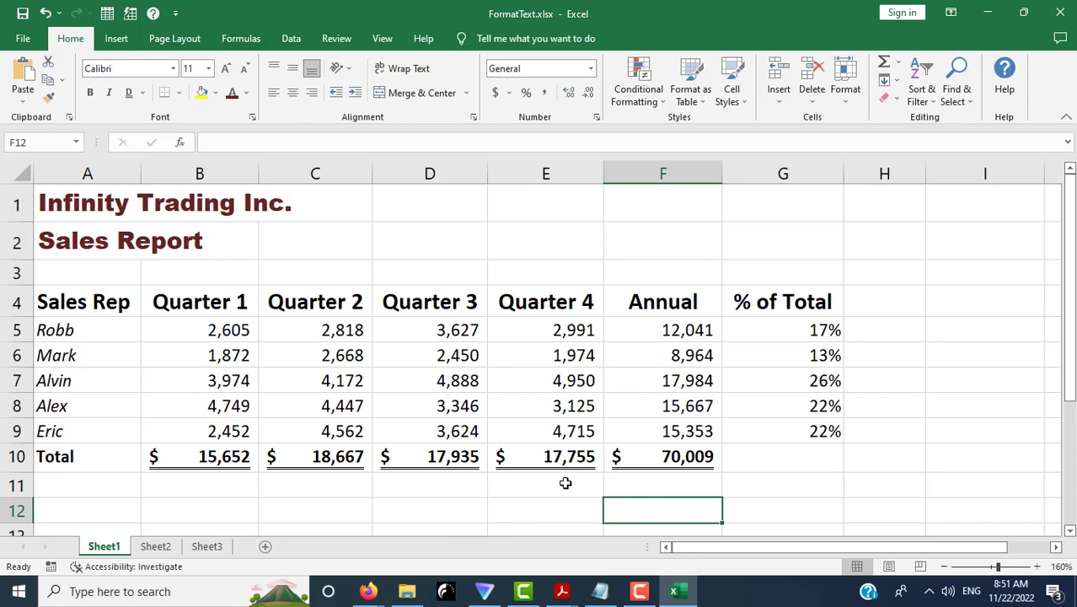
pyautogui.click(212, 304)
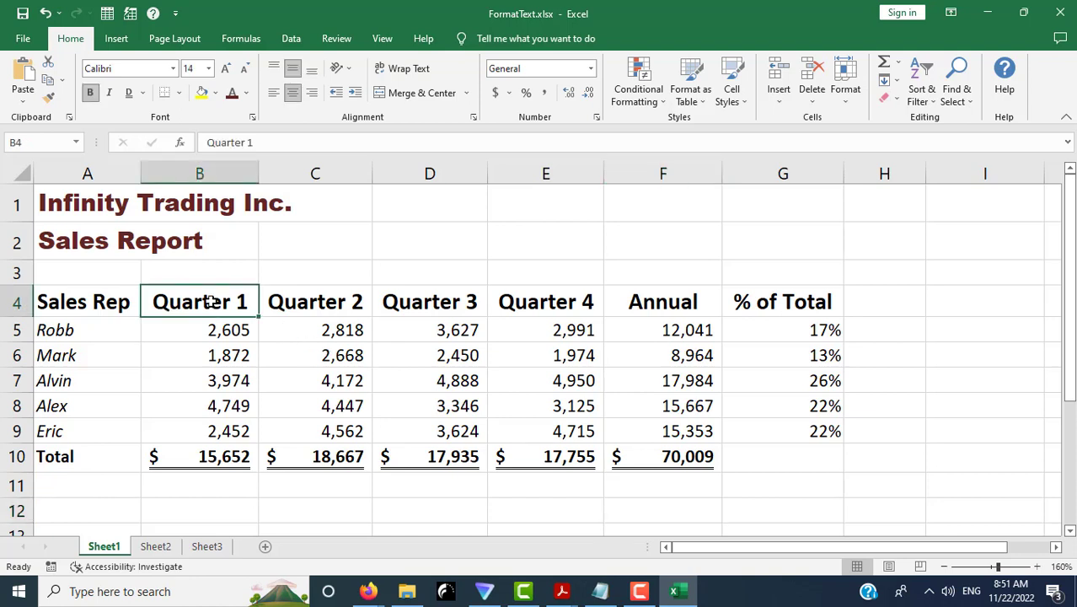
pyautogui.click(369, 590)
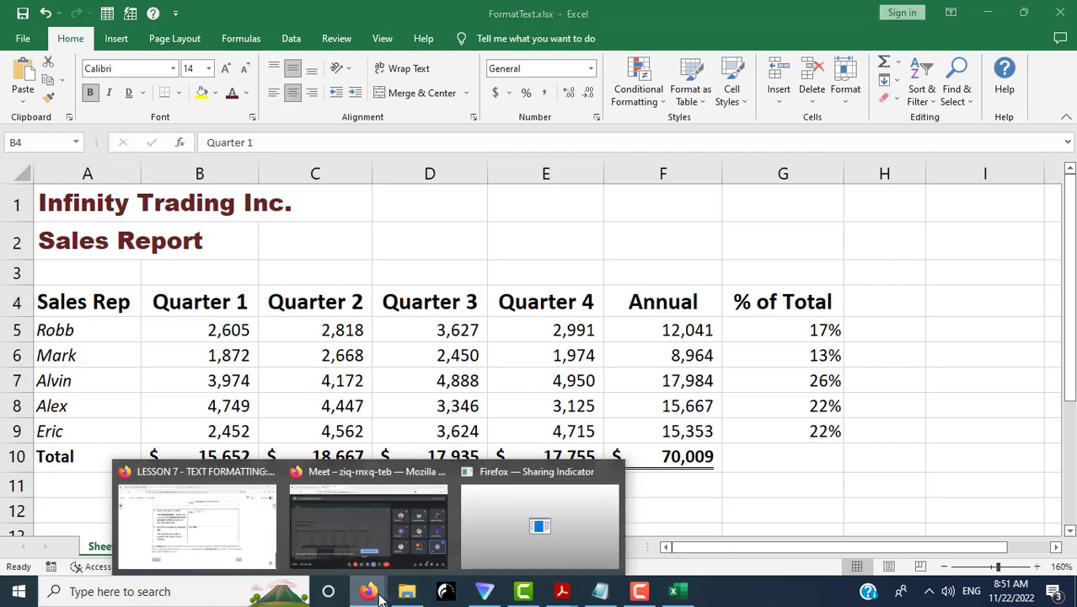
pyautogui.click(227, 539)
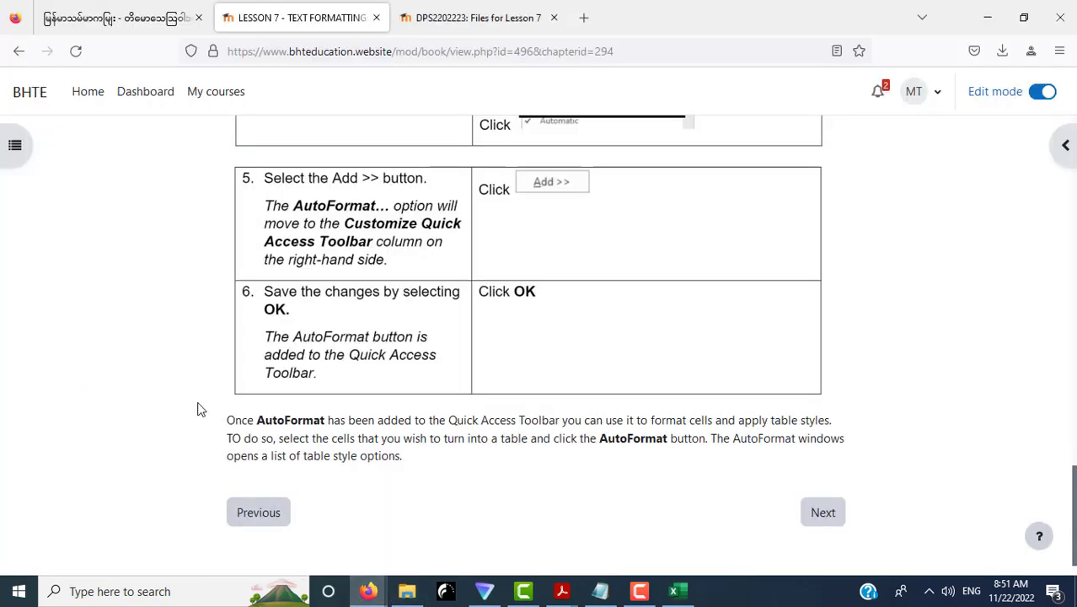
pyautogui.scroll(3, 200, 410)
pyautogui.scroll(5, 199, 410)
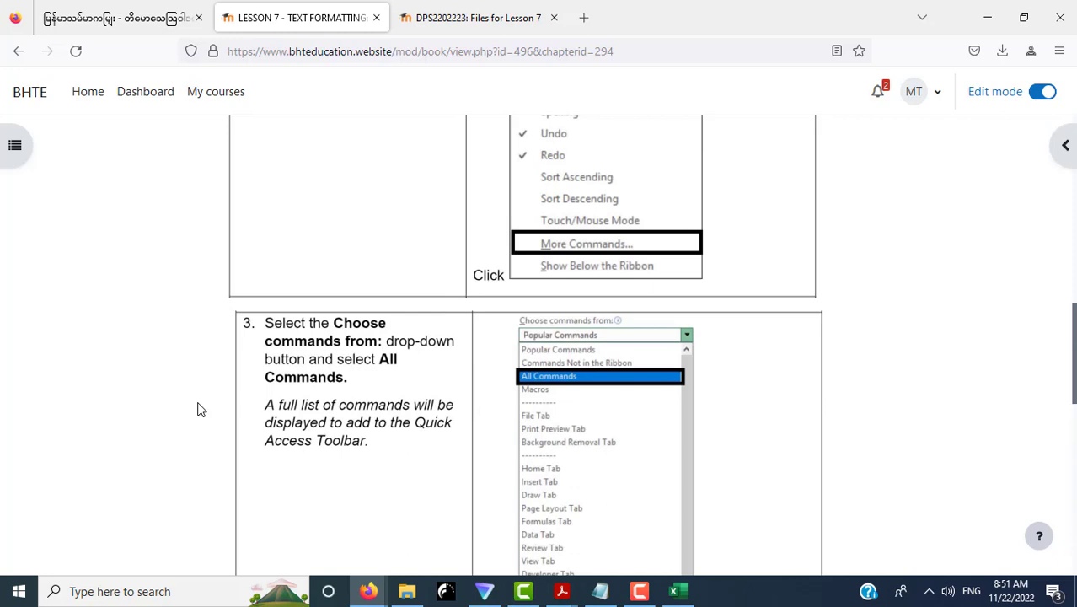
pyautogui.scroll(5, 200, 409)
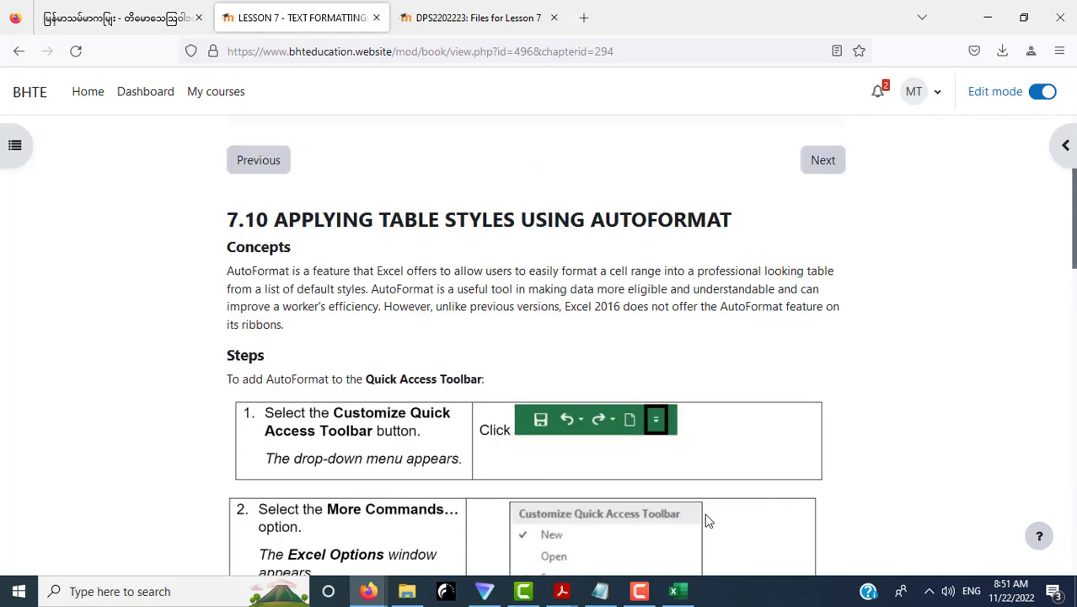
pyautogui.click(673, 591)
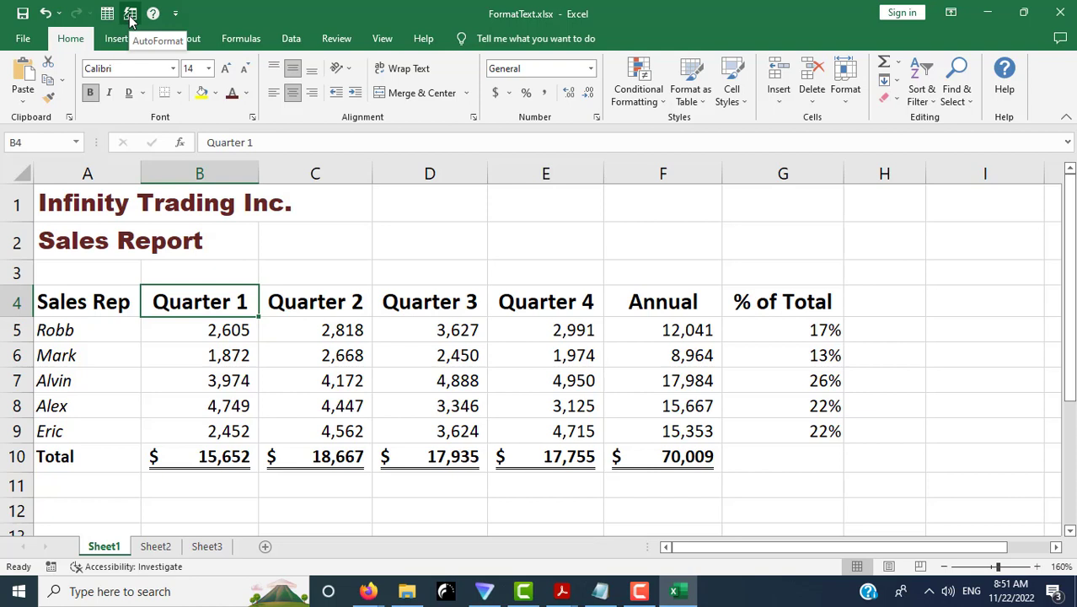
# Step: Select A4:G10, remove AutoFormat and Table from the Quick Access Toolbar, then choose More Commands
pyautogui.moveTo(84, 309)
pyautogui.mouseDown()
pyautogui.moveTo(852, 453)
pyautogui.moveTo(825, 460)
pyautogui.mouseUp()
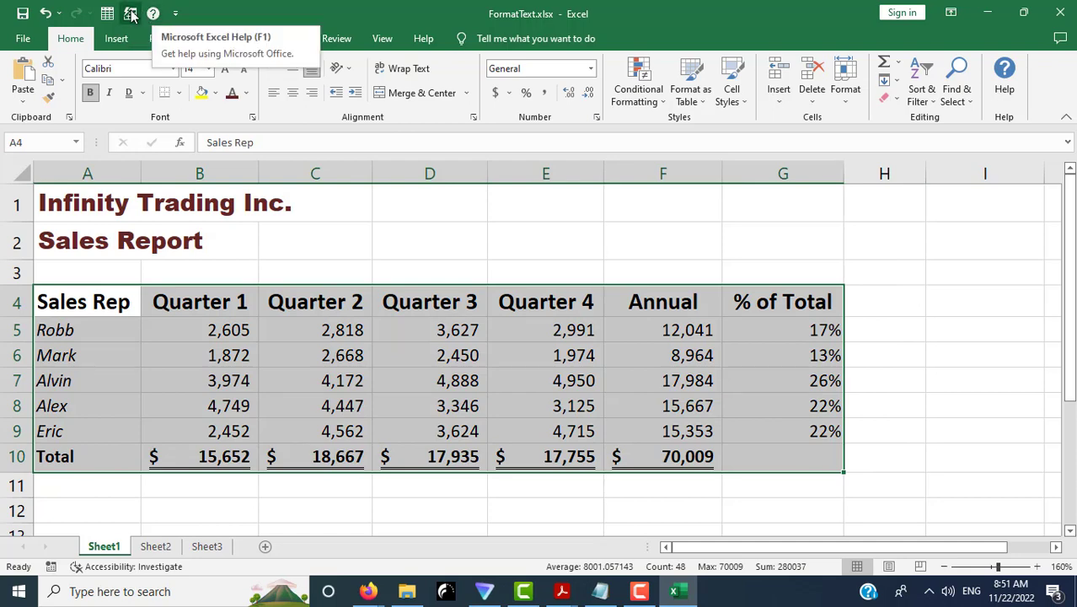
pyautogui.rightClick(131, 13)
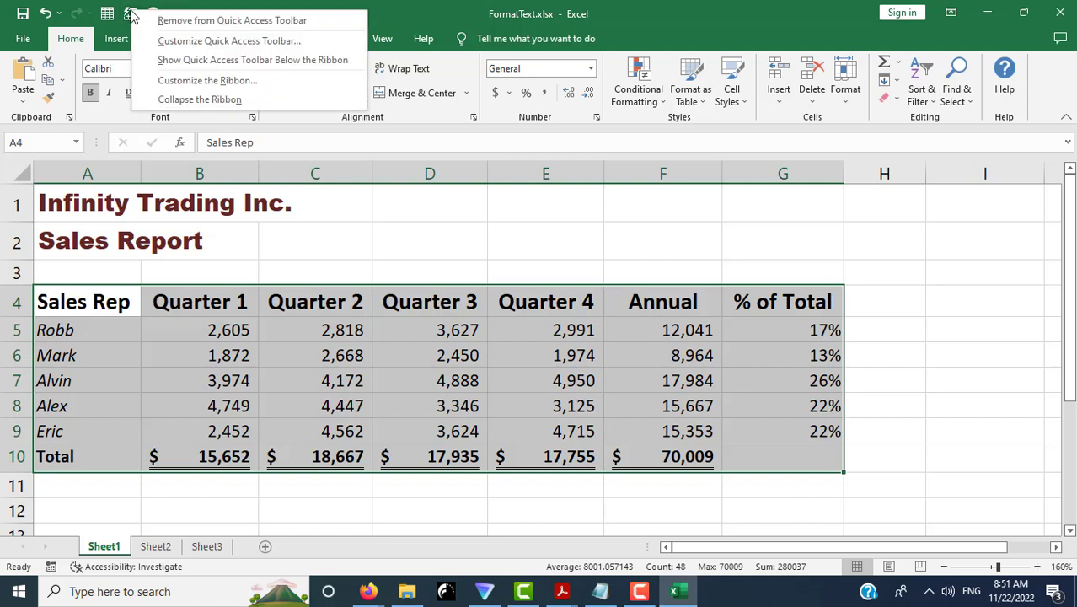
pyautogui.click(213, 20)
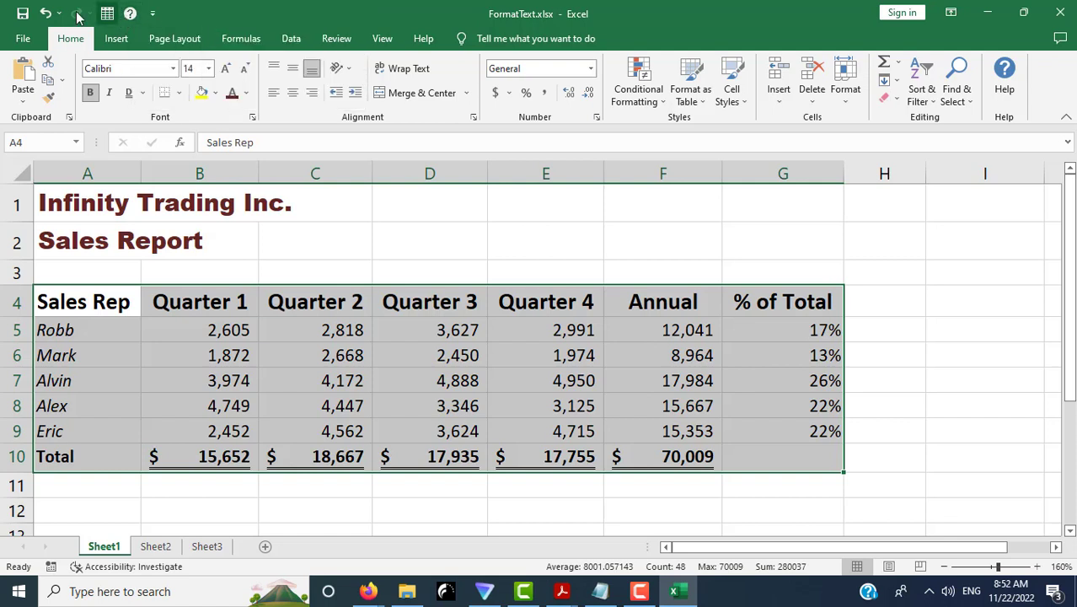
pyautogui.rightClick(105, 15)
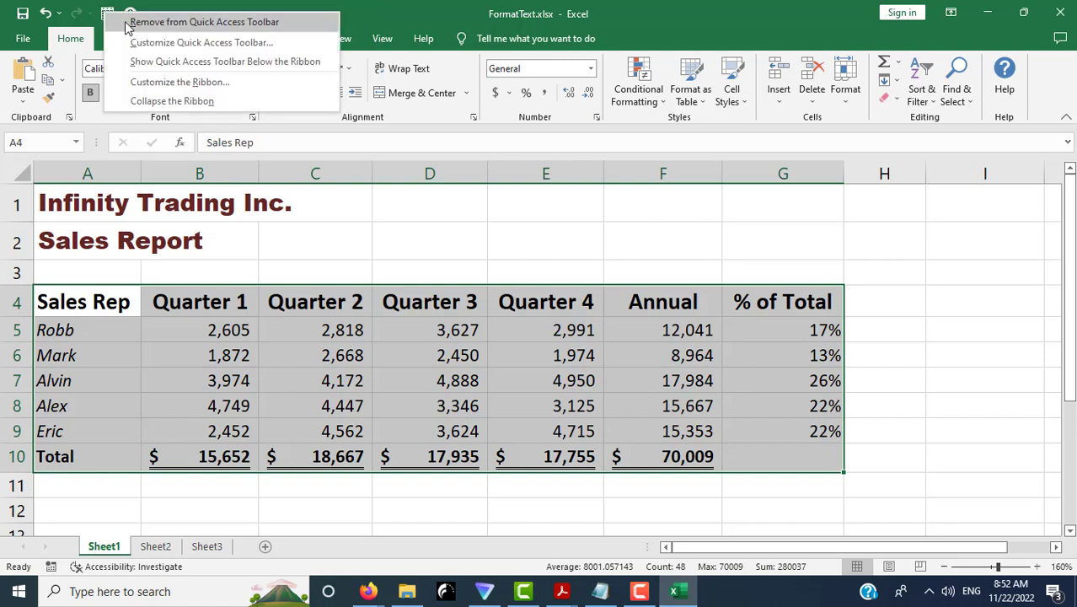
pyautogui.click(126, 23)
pyautogui.click(132, 15)
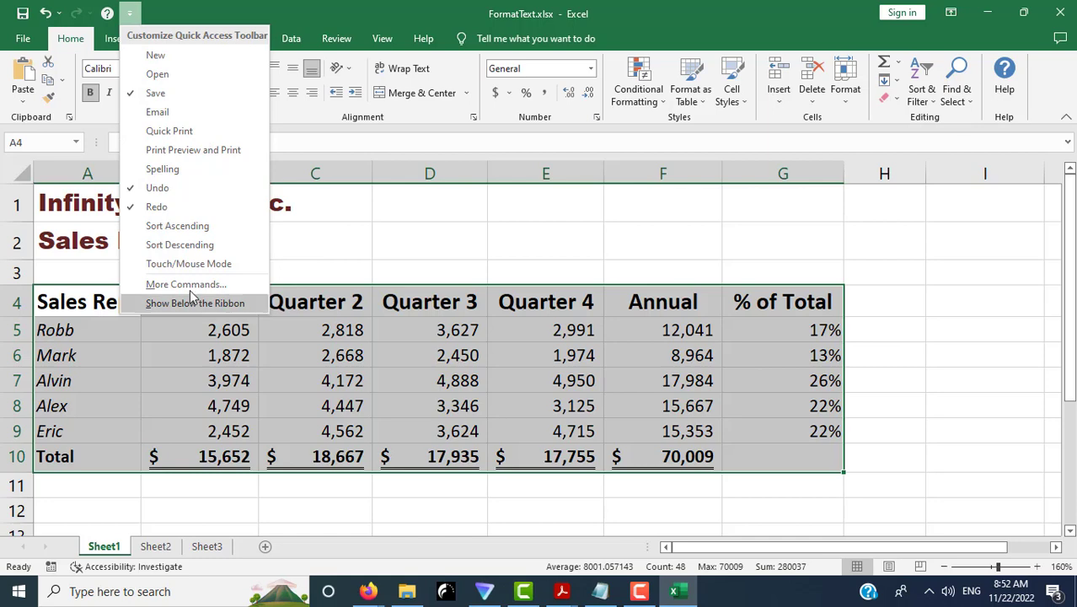
pyautogui.click(191, 284)
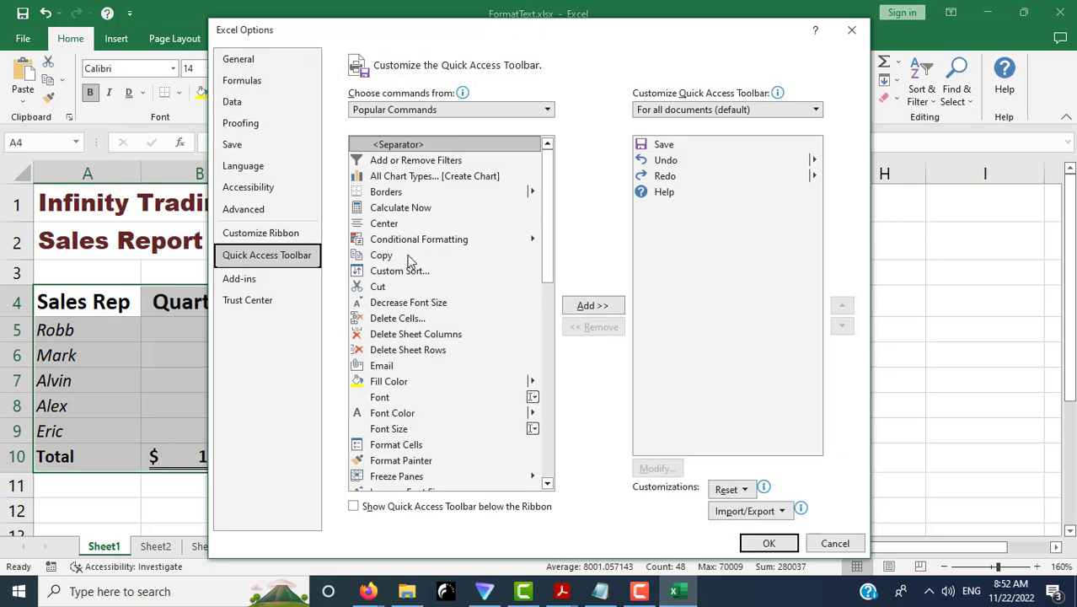
# Step: Under All Commands, add AutoFormat... to the Quick Access Toolbar and confirm with OK
pyautogui.click(533, 110)
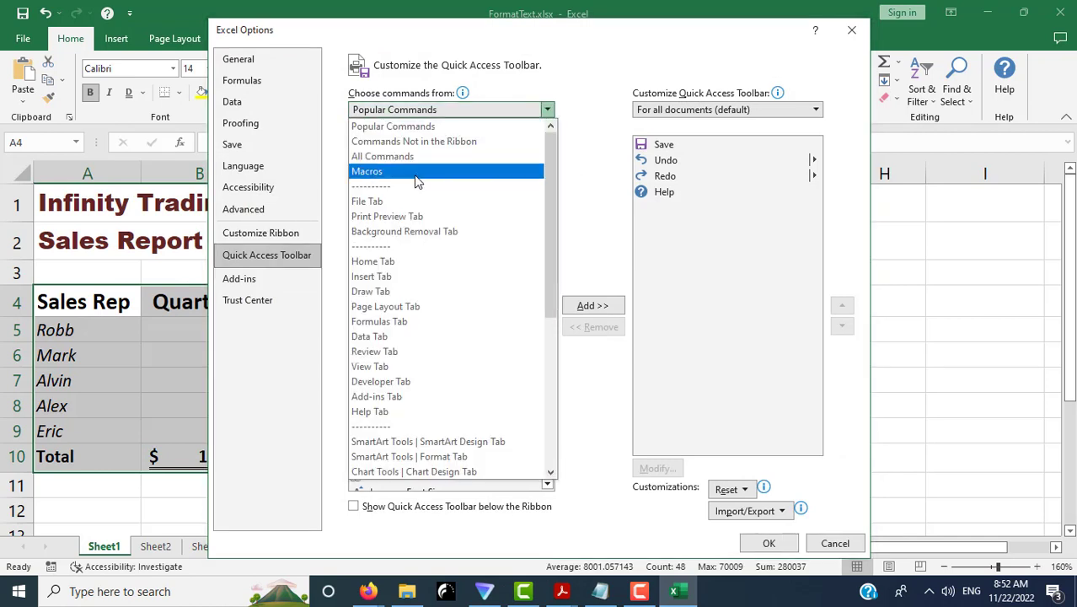
pyautogui.press('Escape')
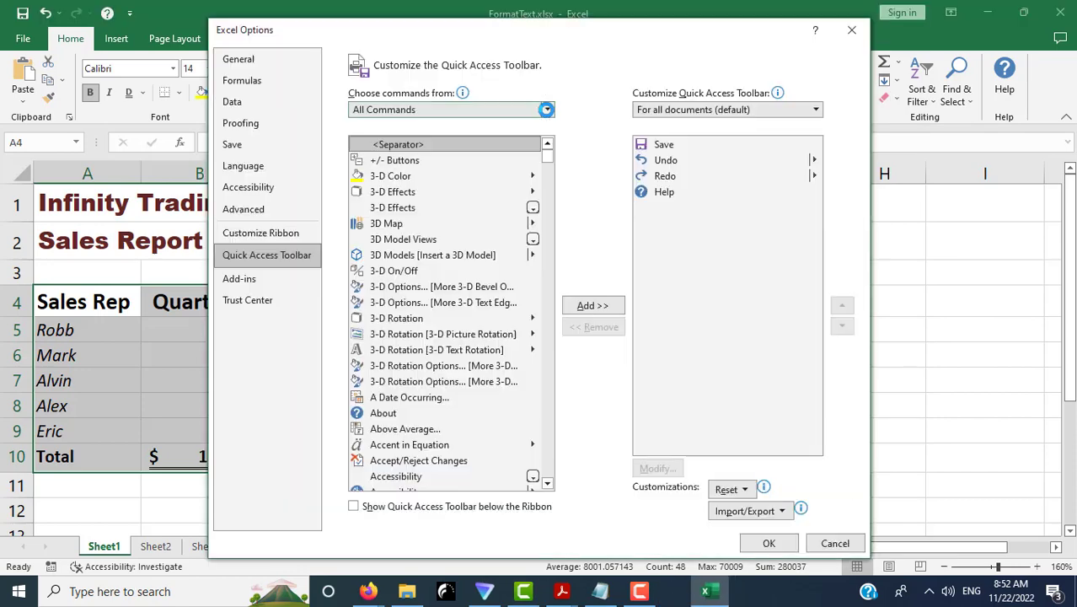
pyautogui.click(546, 109)
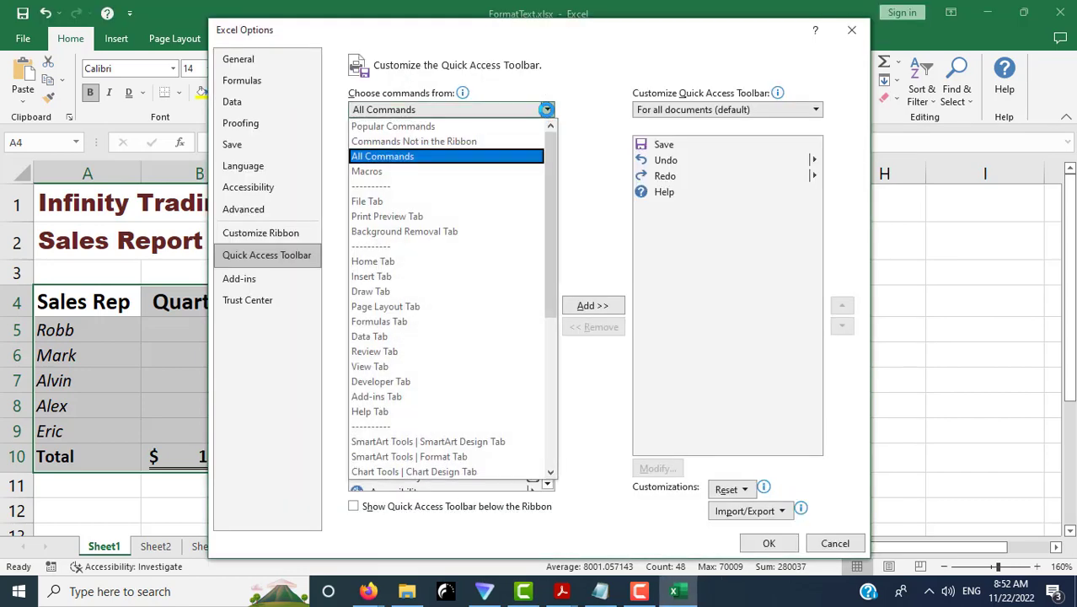
pyautogui.click(419, 160)
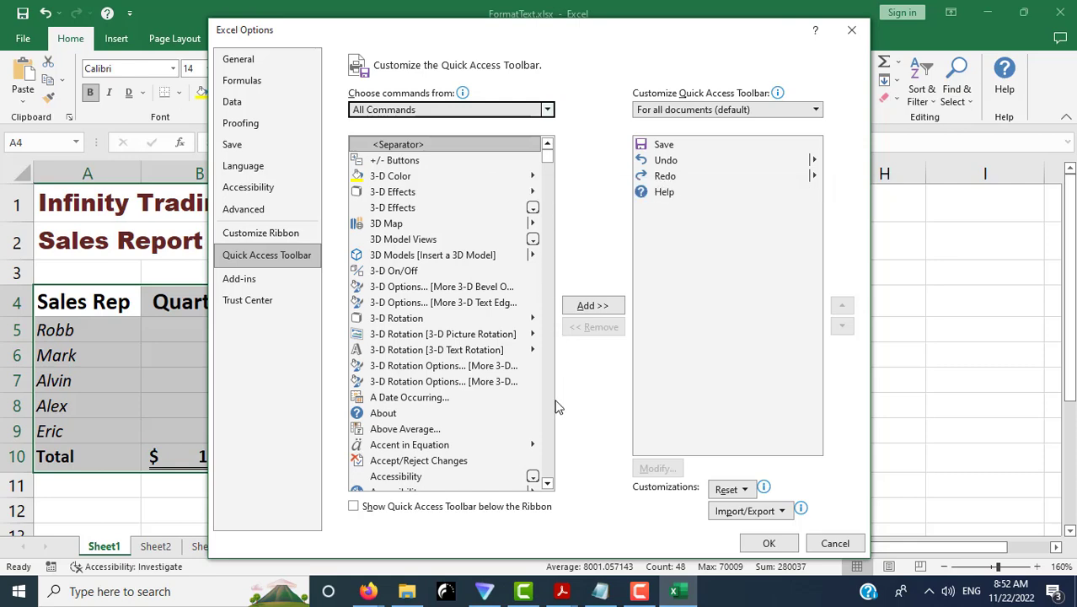
pyautogui.scroll(-7, 549, 410)
pyautogui.scroll(-7, 549, 406)
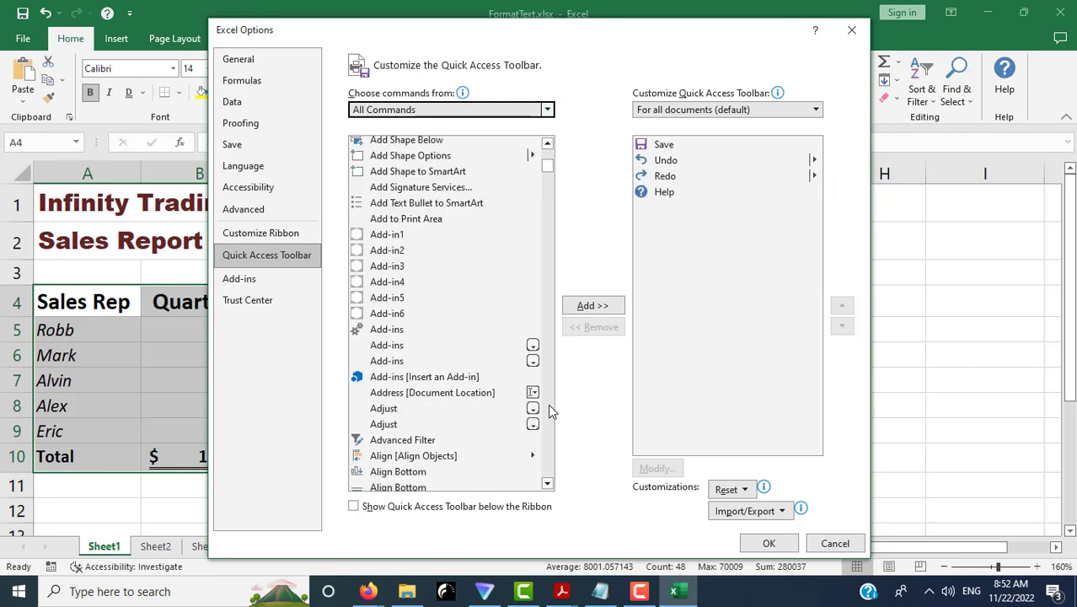
pyautogui.scroll(-7, 549, 410)
pyautogui.scroll(-7, 549, 410)
pyautogui.scroll(-7, 548, 411)
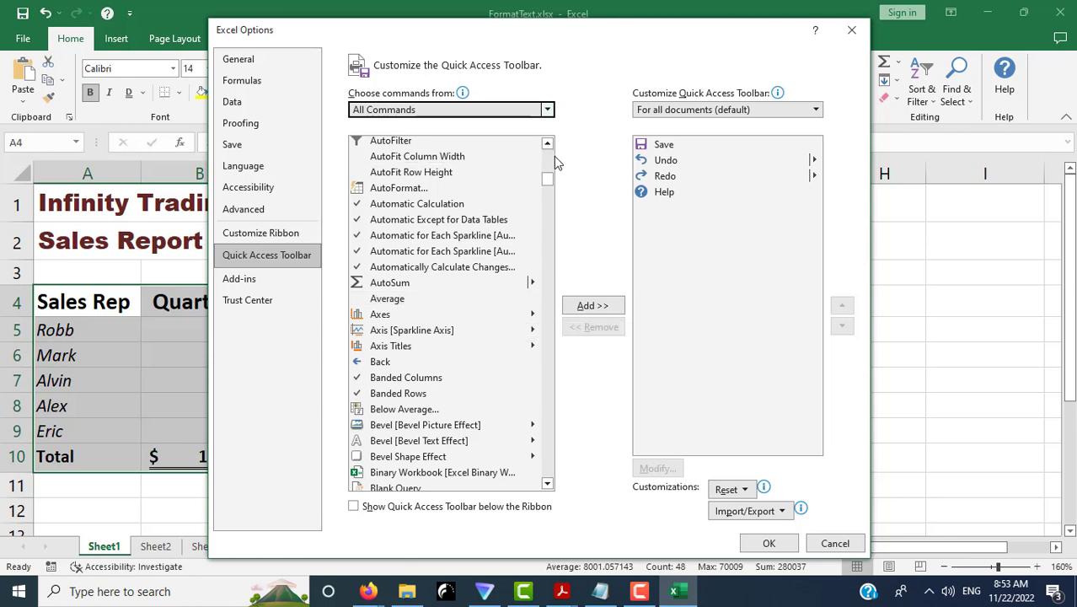
pyautogui.click(399, 188)
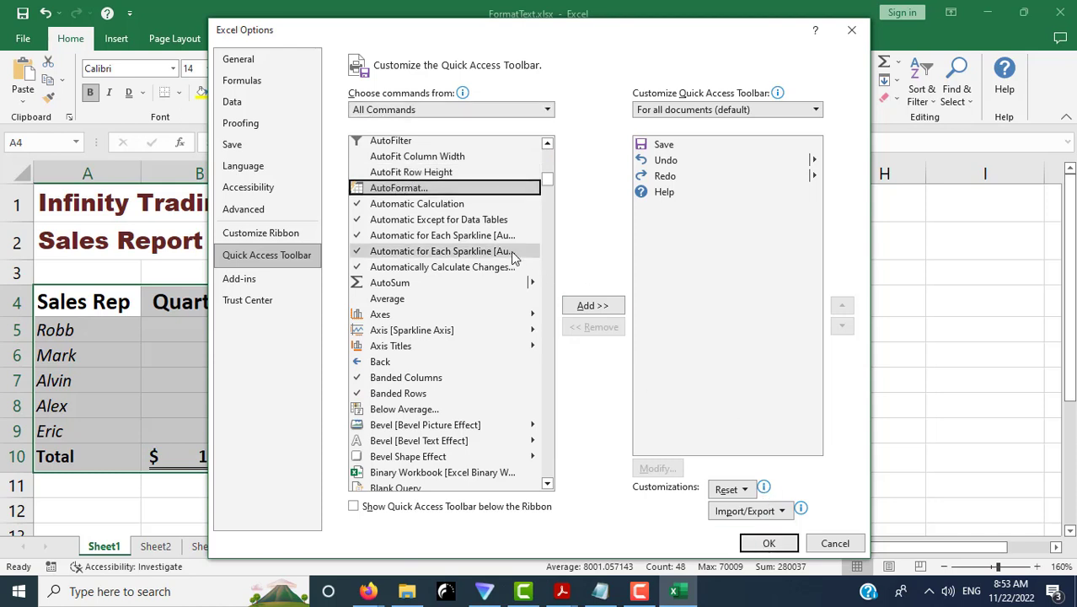
pyautogui.click(592, 305)
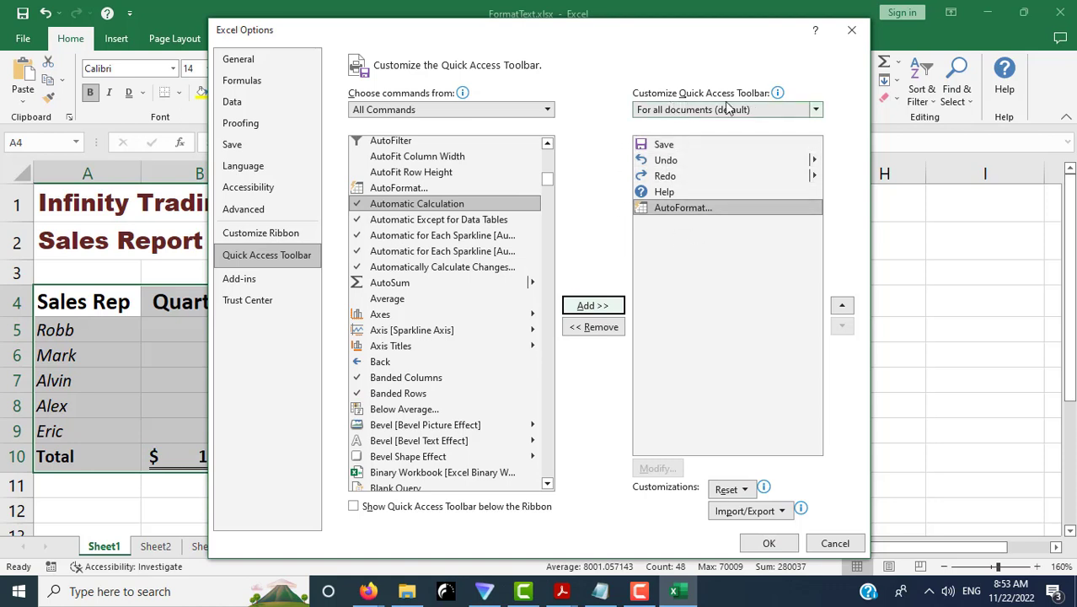
pyautogui.click(768, 542)
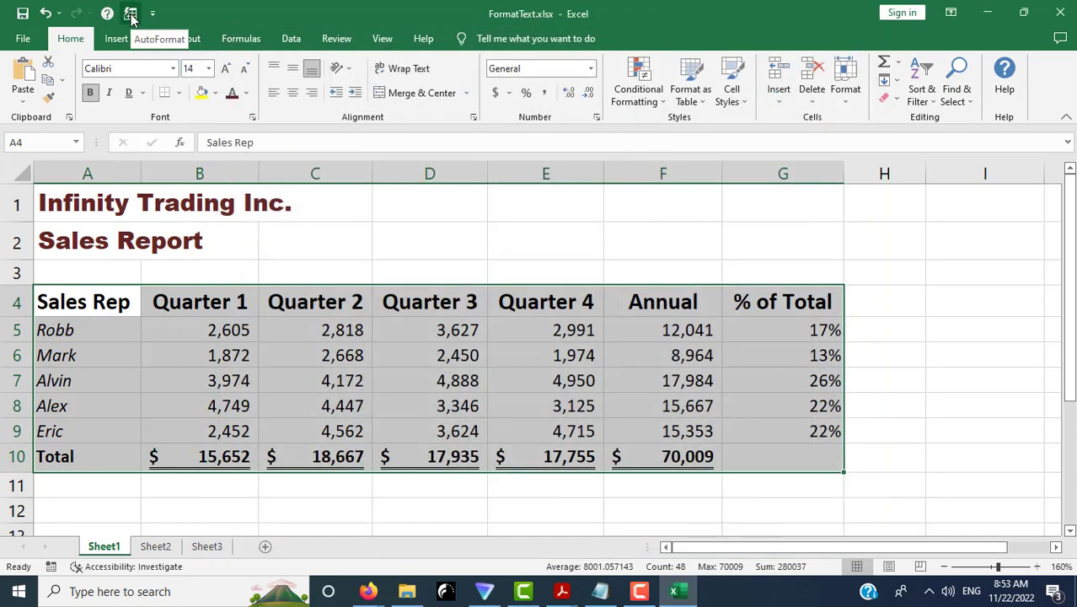
# Step: Run AutoFormat on the sales table, picking Accounting 3 instead of Colorful 1
pyautogui.click(131, 16)
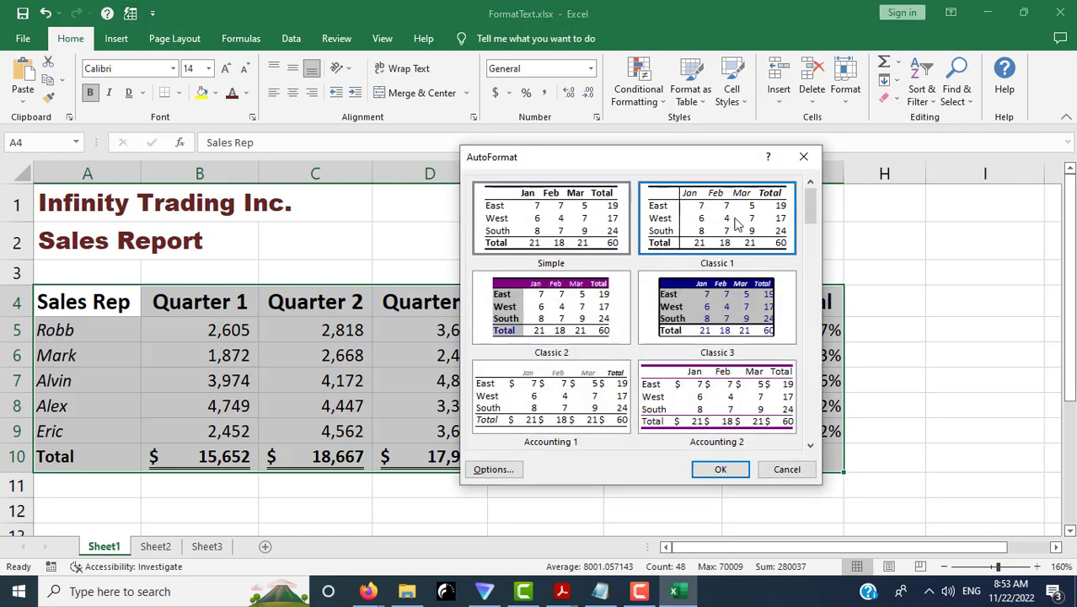
pyautogui.moveTo(810, 209); pyautogui.dragTo(811, 270)
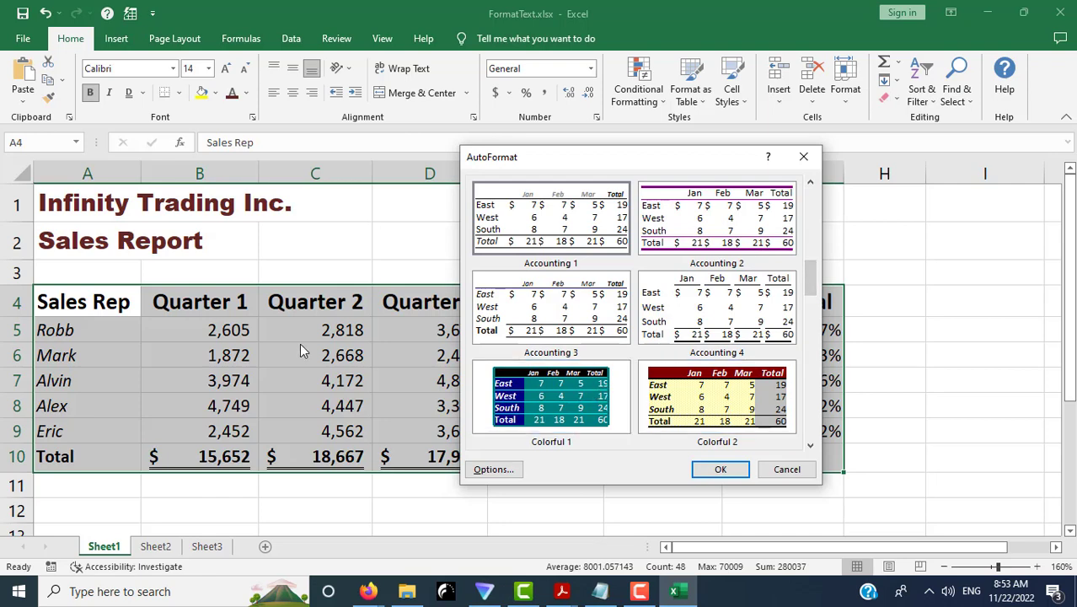
pyautogui.click(497, 403)
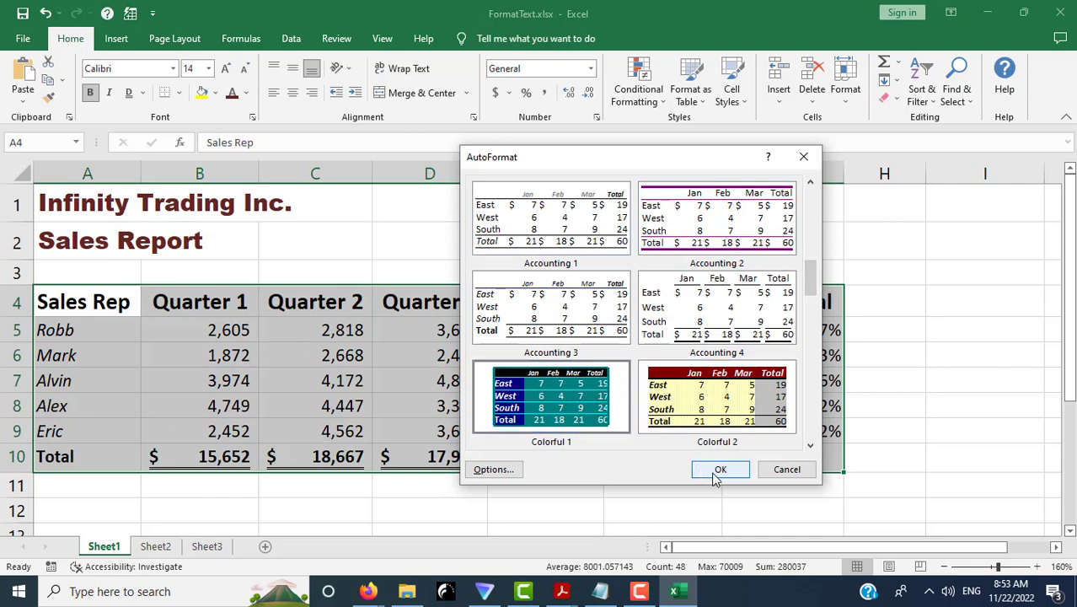
pyautogui.click(592, 342)
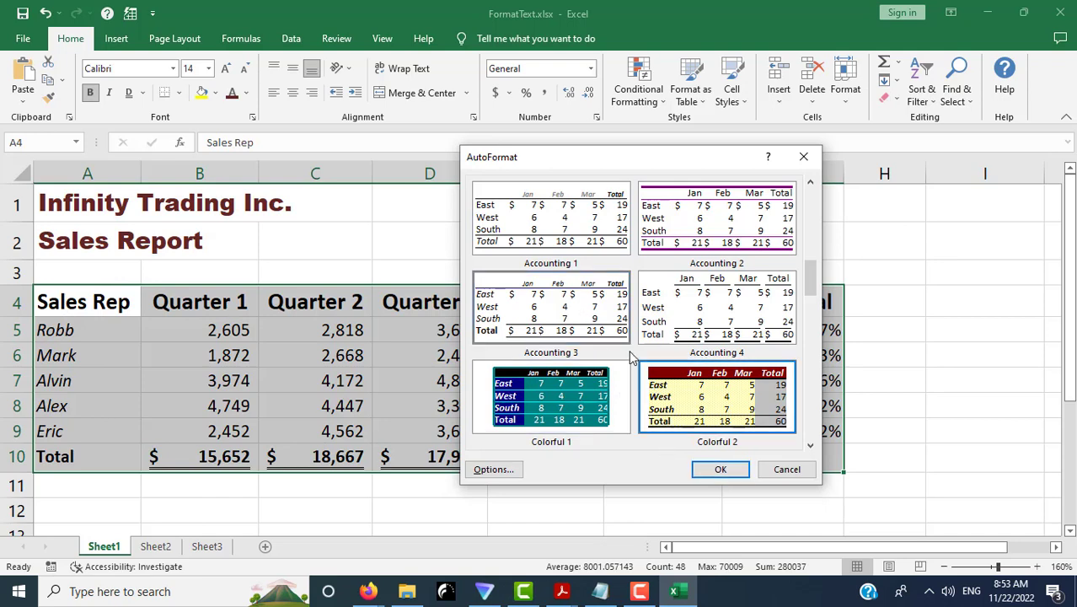
pyautogui.click(720, 470)
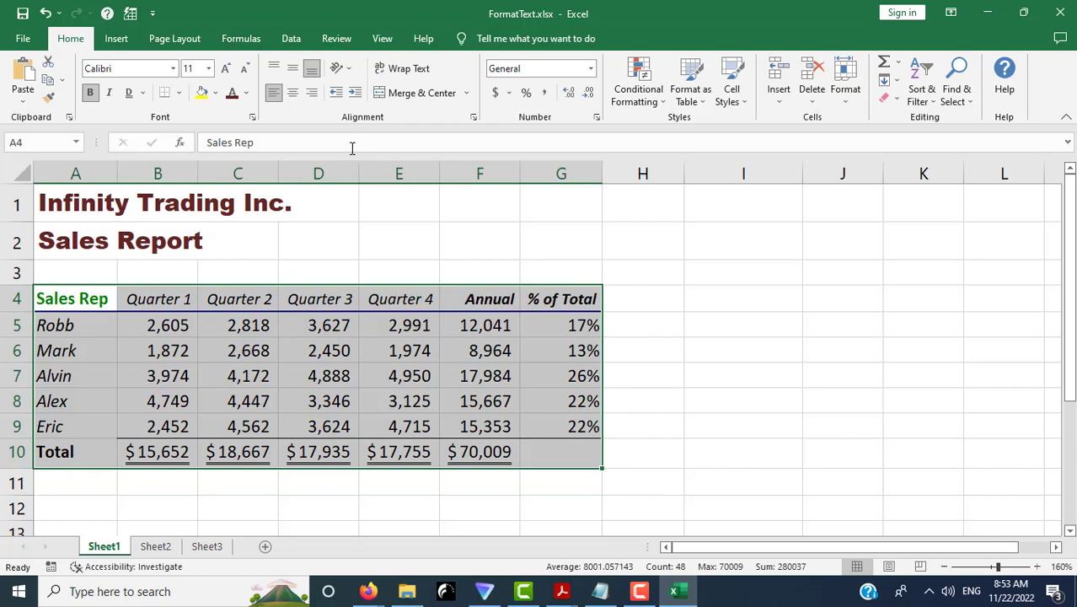
# Step: Apply the Colorful 2 AutoFormat style to the sales table, then deselect it via cell F12
pyautogui.click(130, 14)
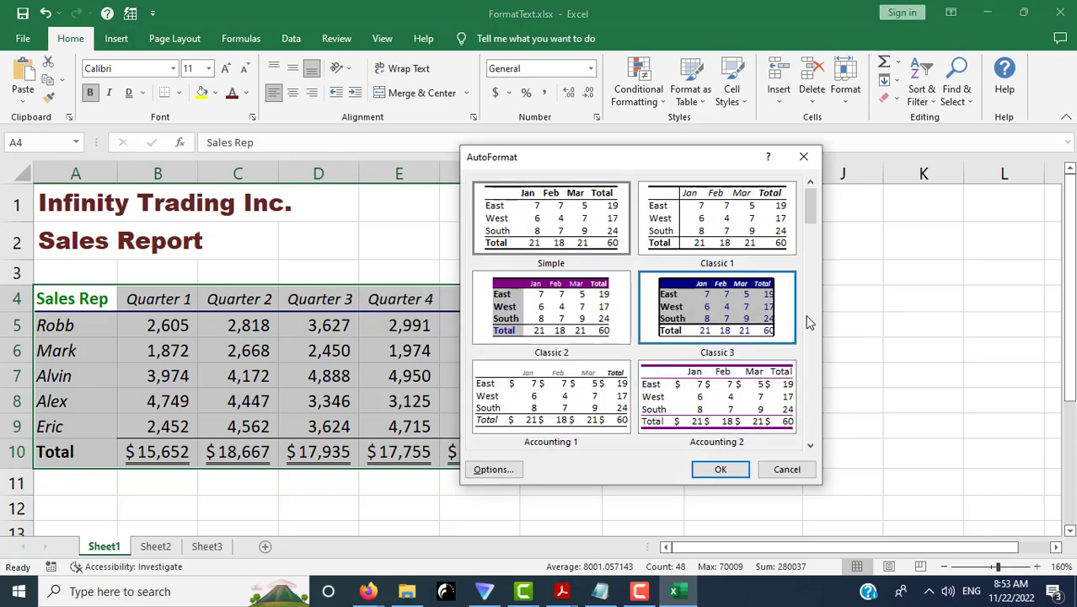
pyautogui.click(811, 264)
pyautogui.click(725, 392)
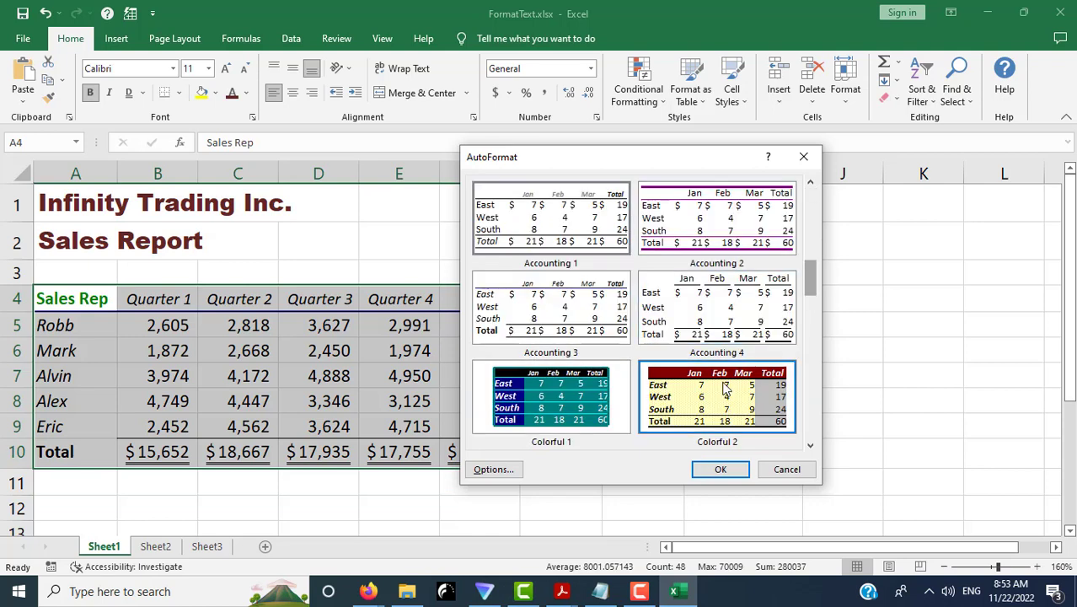
pyautogui.click(721, 470)
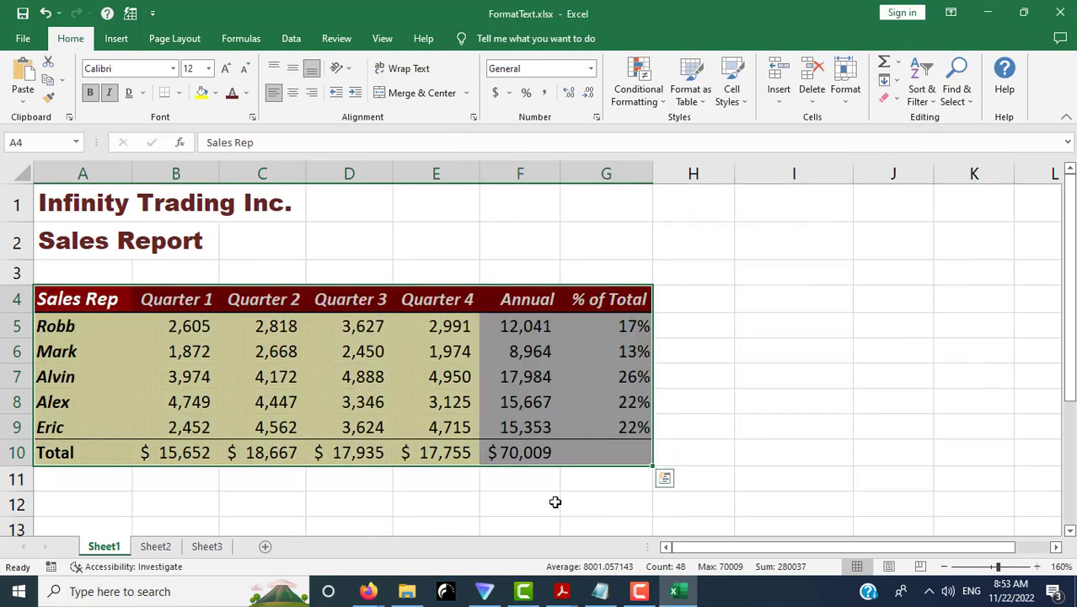
pyautogui.click(554, 502)
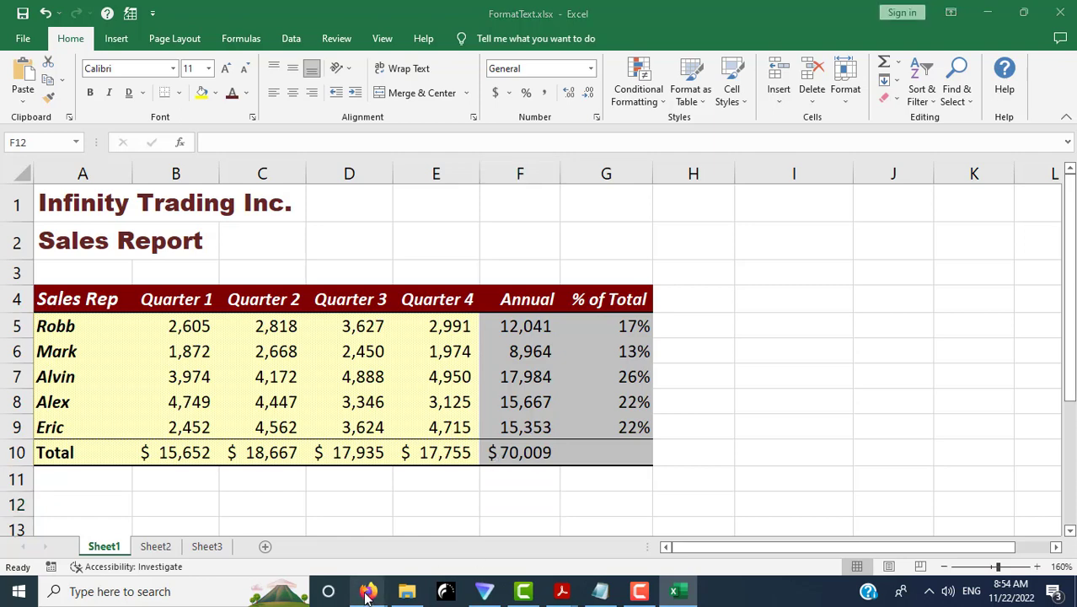
# Step: Advance the Lesson 7 book to chapter 7.11 Review Exercise
pyautogui.moveTo(367, 591)
pyautogui.click(257, 543)
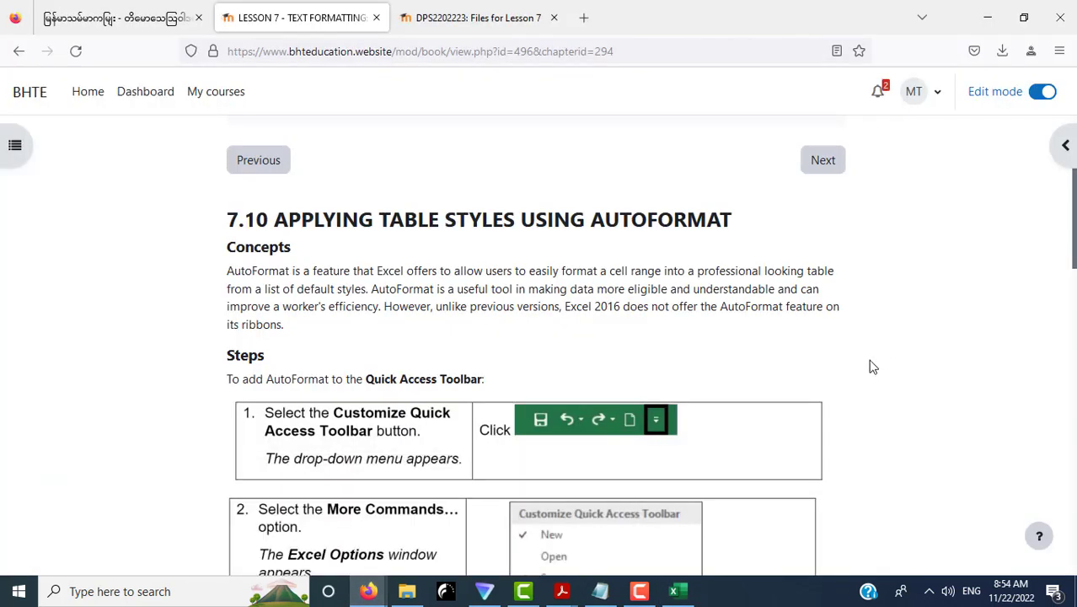
pyautogui.scroll(-5, 885, 356)
pyautogui.scroll(-5, 885, 356)
pyautogui.scroll(-3, 885, 356)
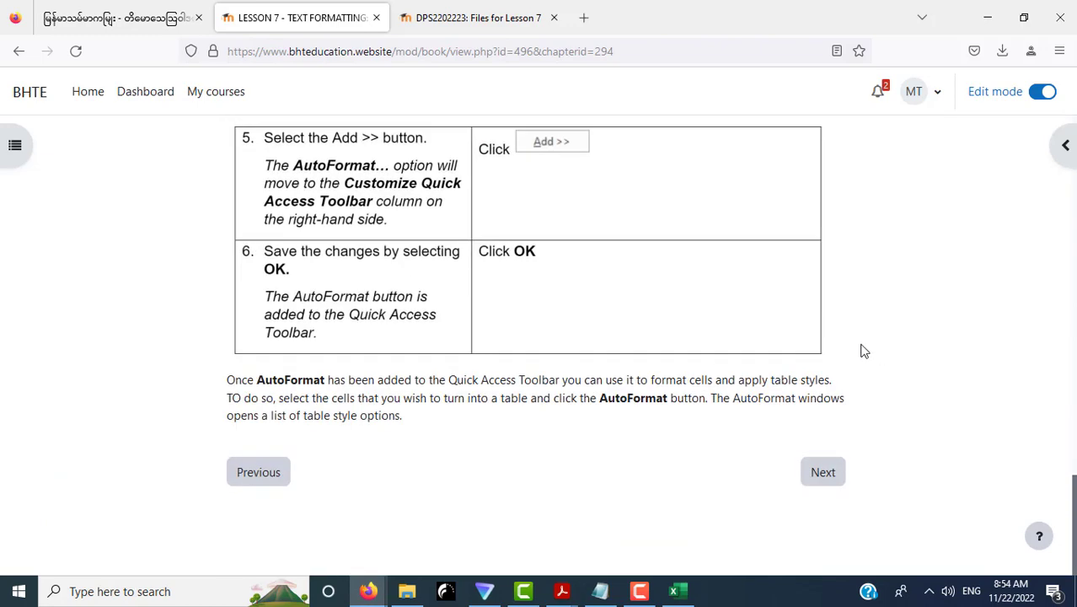
pyautogui.click(821, 472)
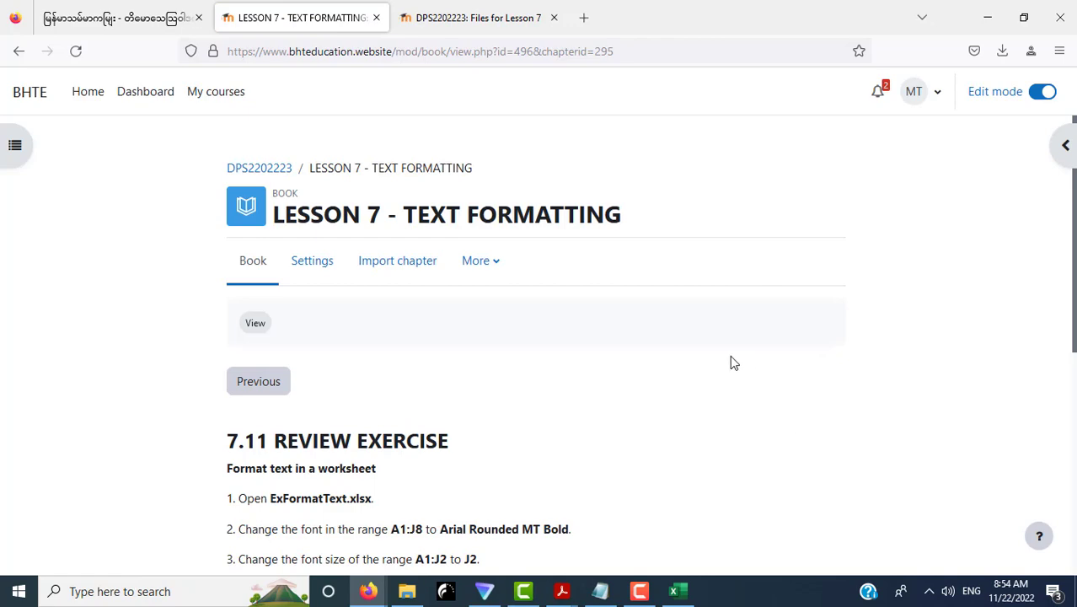
pyautogui.scroll(-4, 715, 354)
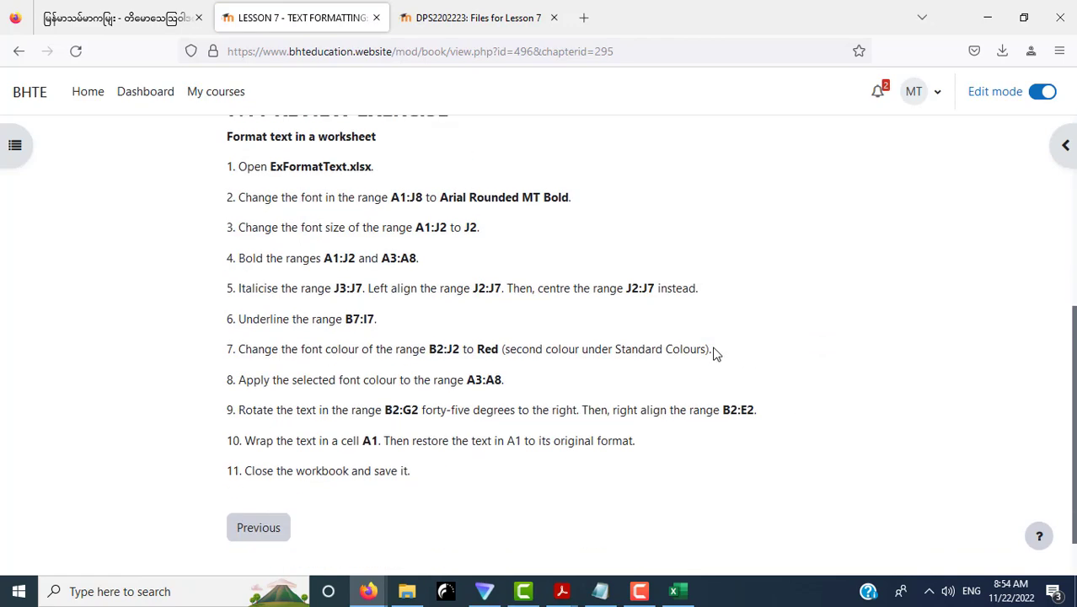
pyautogui.scroll(2, 715, 352)
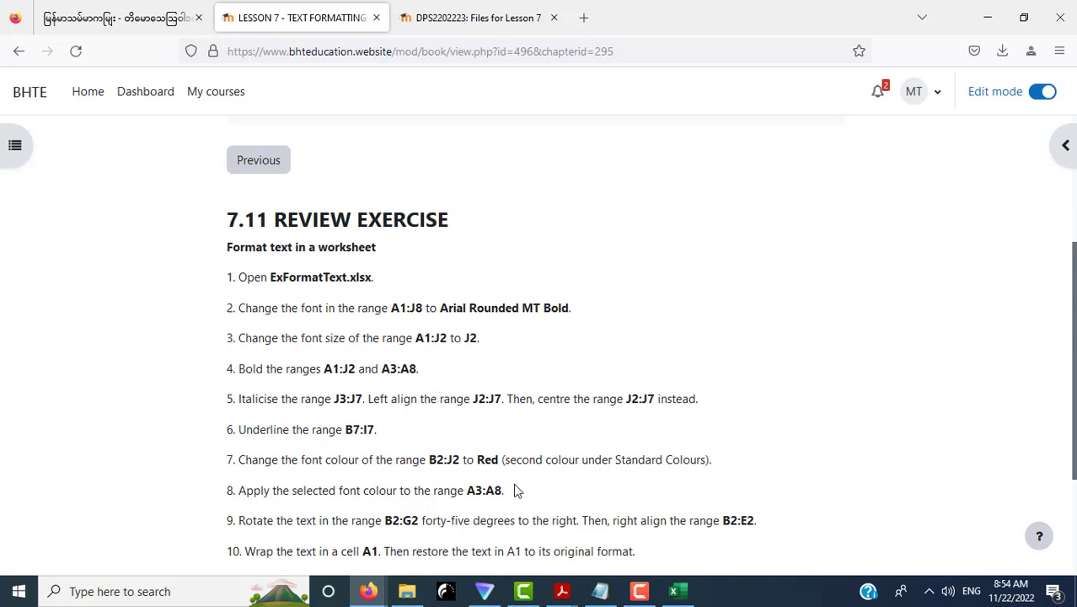
# Step: Open the 'DPS2202223: Files for Lesson 7' folder in the browser
pyautogui.click(640, 593)
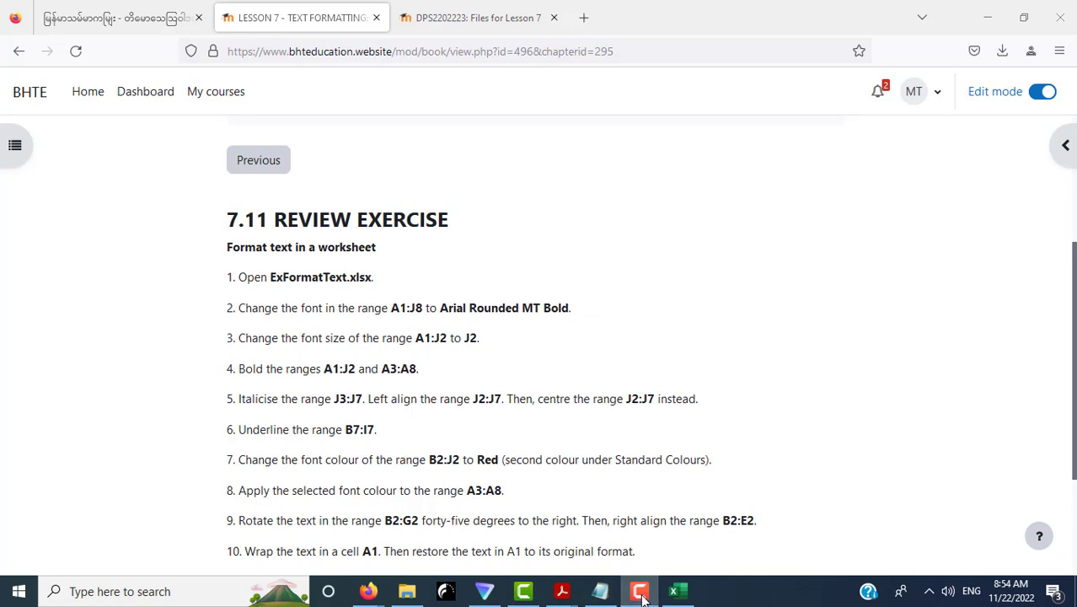
pyautogui.click(66, 306)
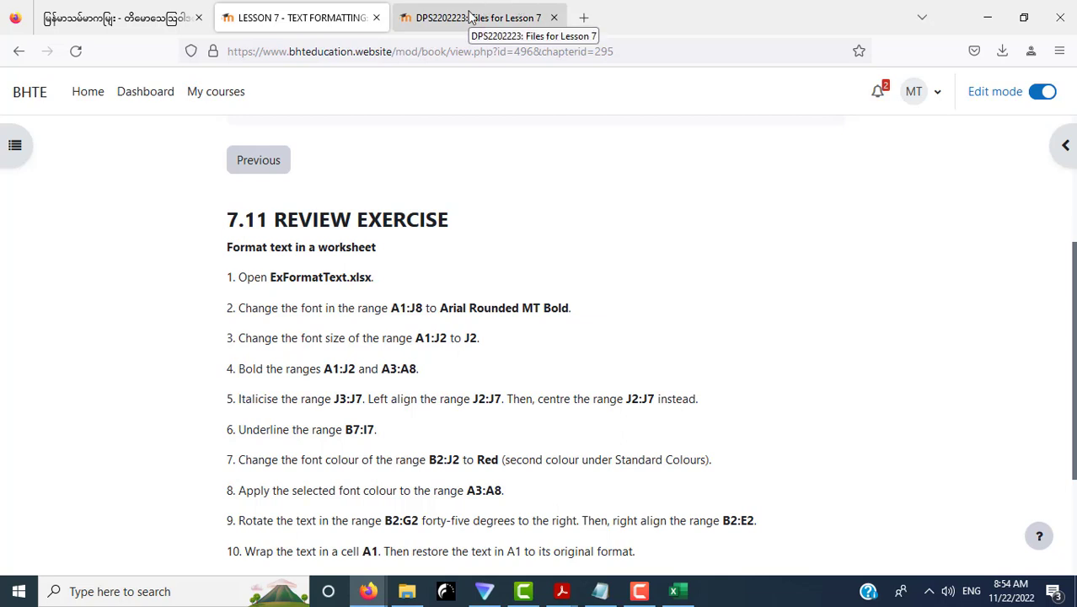
pyautogui.click(429, 27)
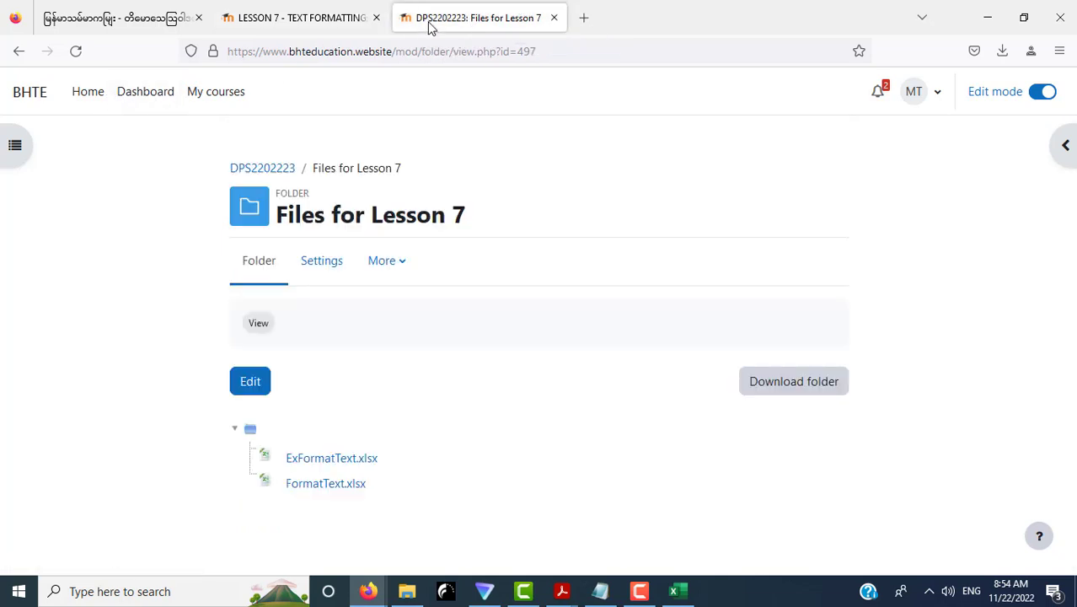
# Step: Go to the DPS2202223 course page and expand its General section
pyautogui.click(260, 170)
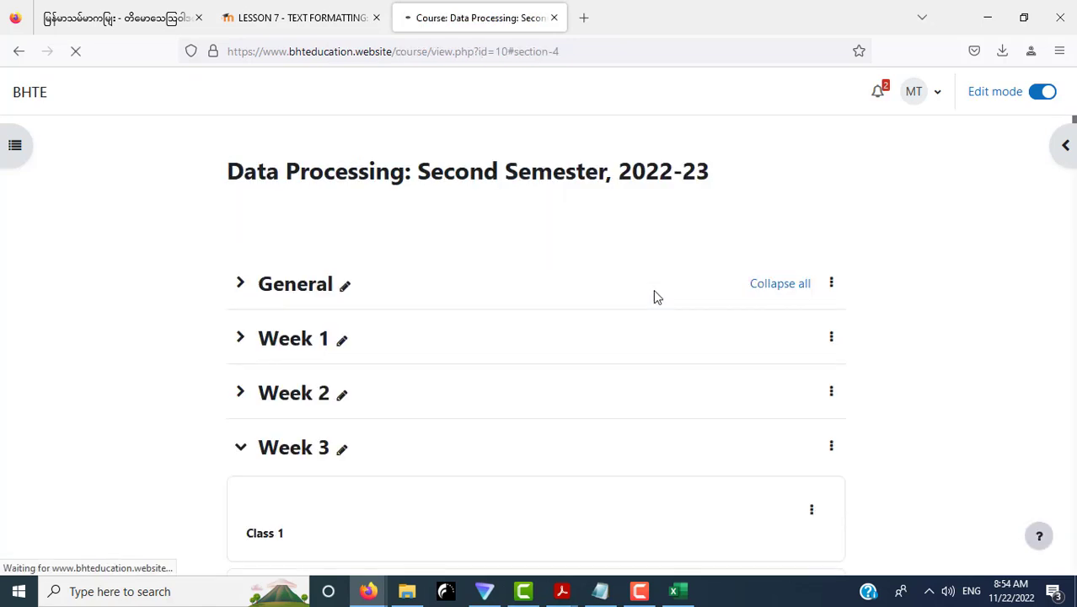
pyautogui.scroll(5, 654, 290)
pyautogui.scroll(5, 654, 290)
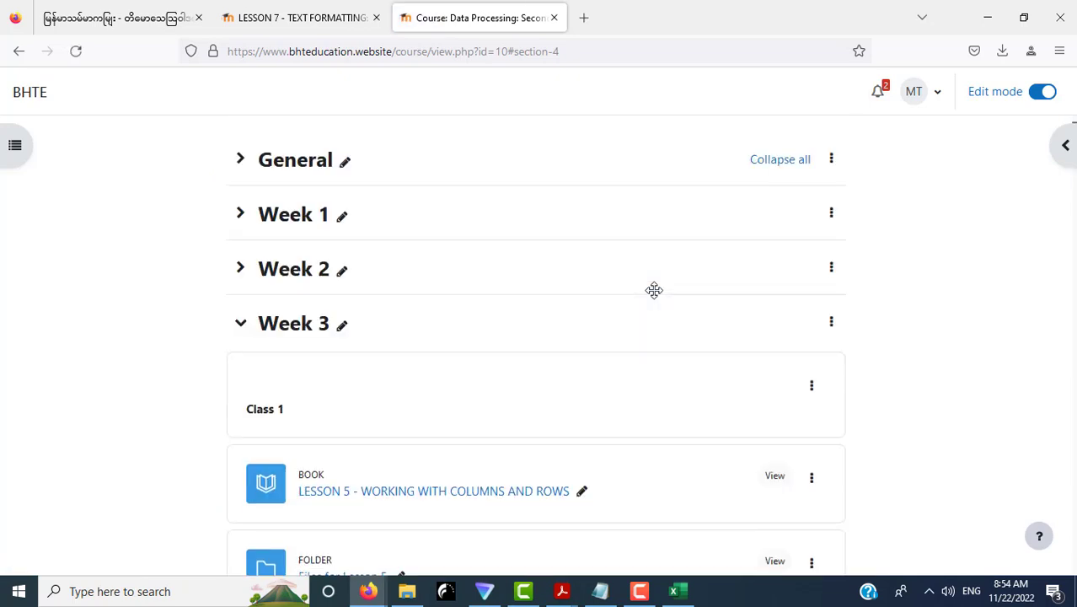
pyautogui.scroll(3, 654, 290)
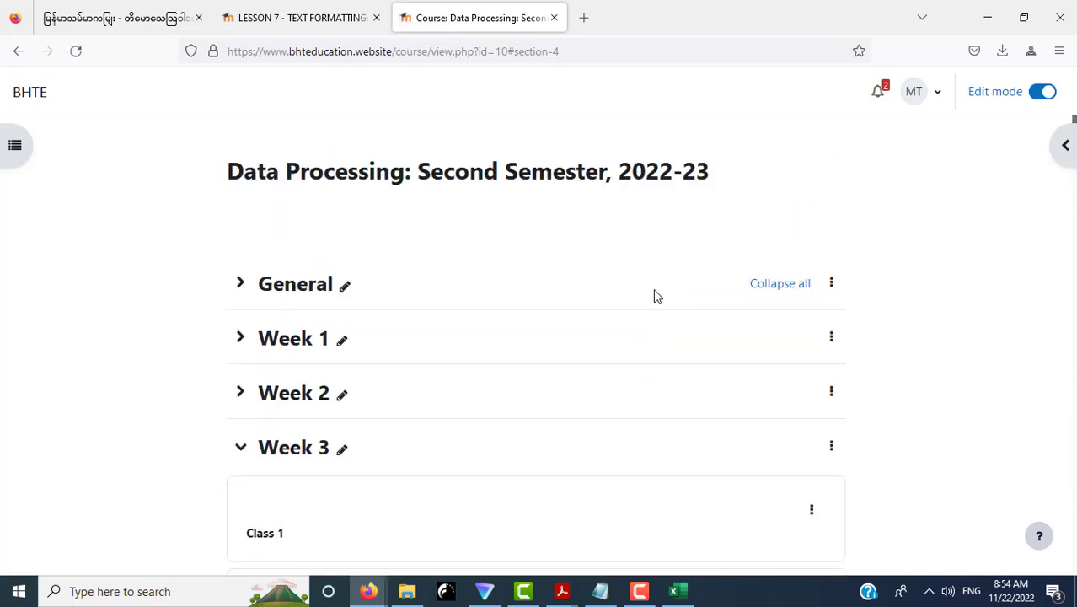
pyautogui.click(240, 284)
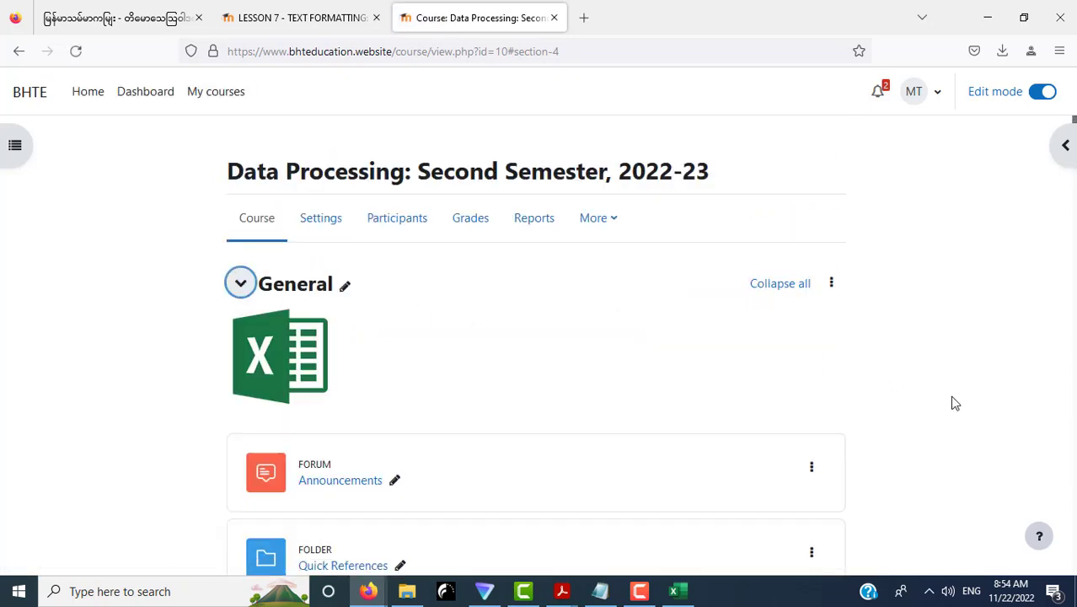
# Step: Lower the computer volume and open the Attendance activity under Quick References
pyautogui.press('XF86AudioLowerVolume')
pyautogui.press('XF86AudioLowerVolume')
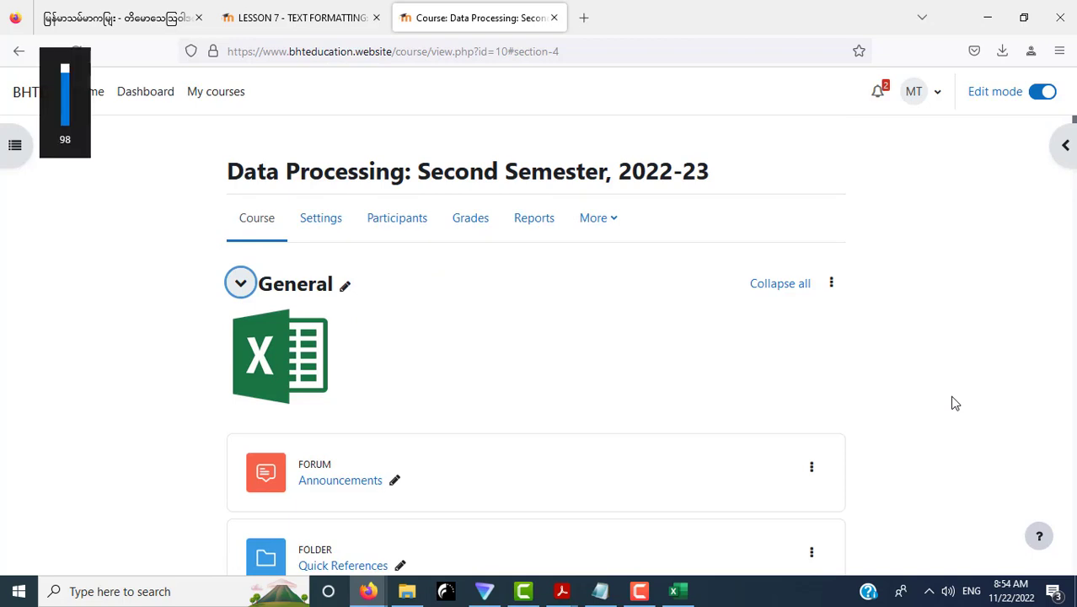
pyautogui.press('XF86AudioLowerVolume')
pyautogui.press('XF86AudioLowerVolume')
pyautogui.press('XF86AudioLowerVolume')
pyautogui.press('XF86AudioLowerVolume')
pyautogui.press('XF86AudioLowerVolume')
pyautogui.press('XF86AudioLowerVolume')
pyautogui.scroll(-3, 940, 376)
pyautogui.scroll(-3, 941, 376)
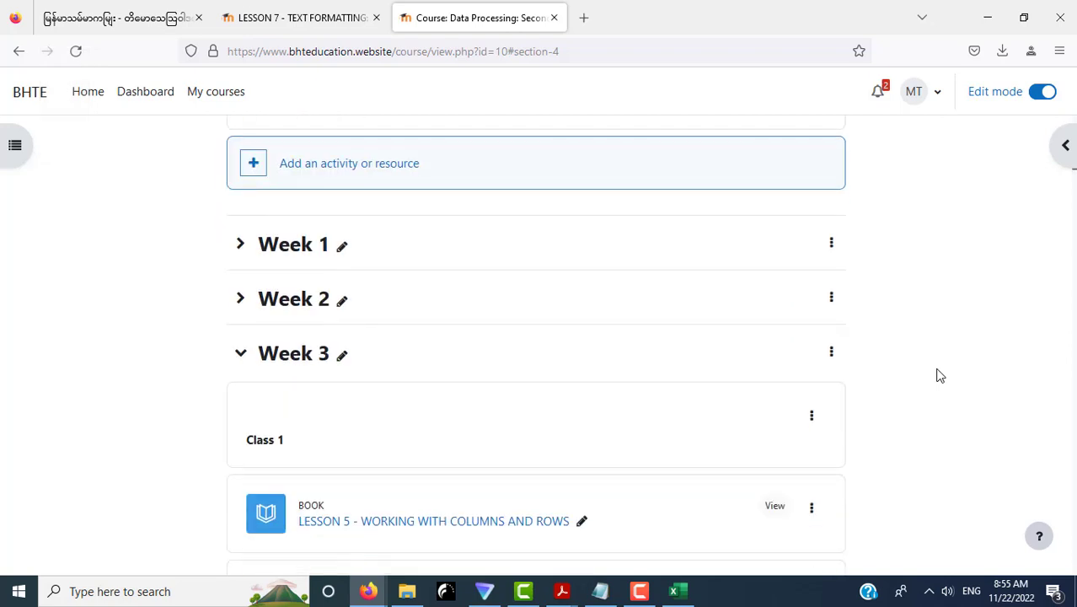
pyautogui.scroll(3, 895, 356)
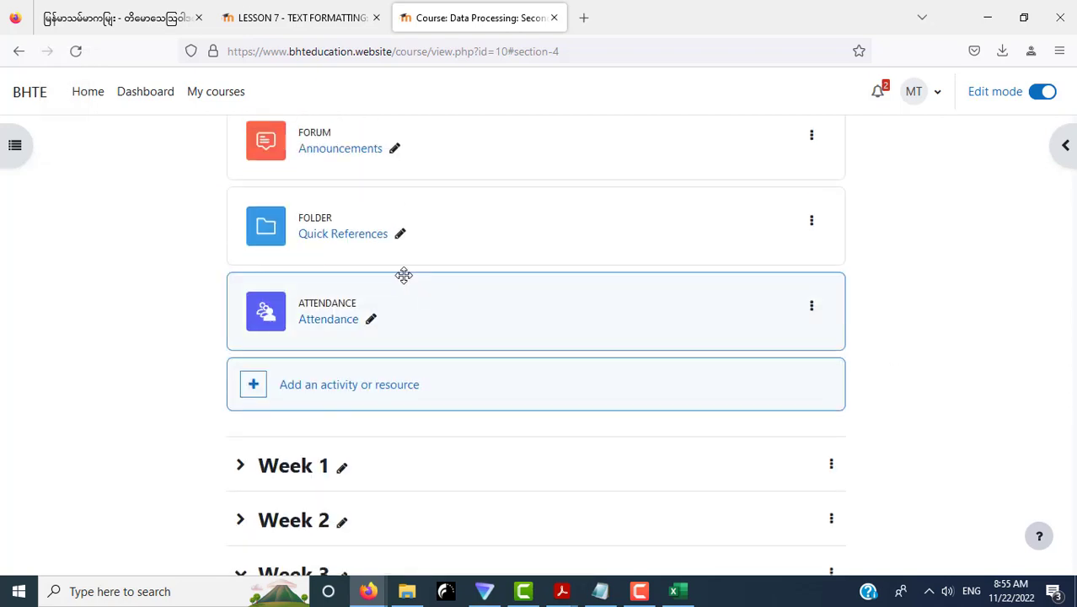
pyautogui.click(336, 325)
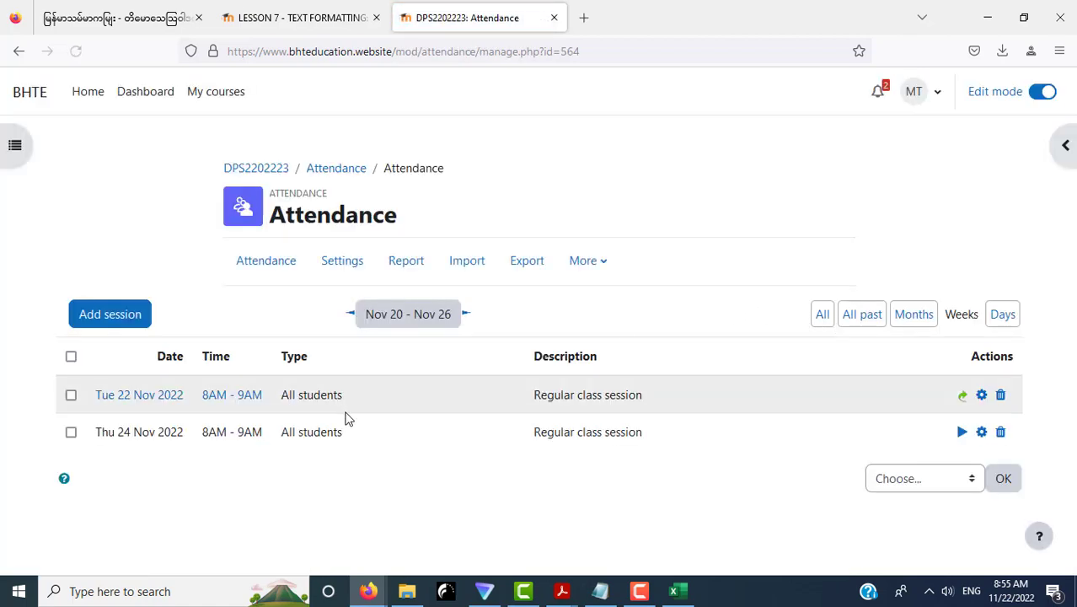
# Step: Open the Tue 22 Nov 2022 attendance sheet and look over each student's status
pyautogui.click(161, 399)
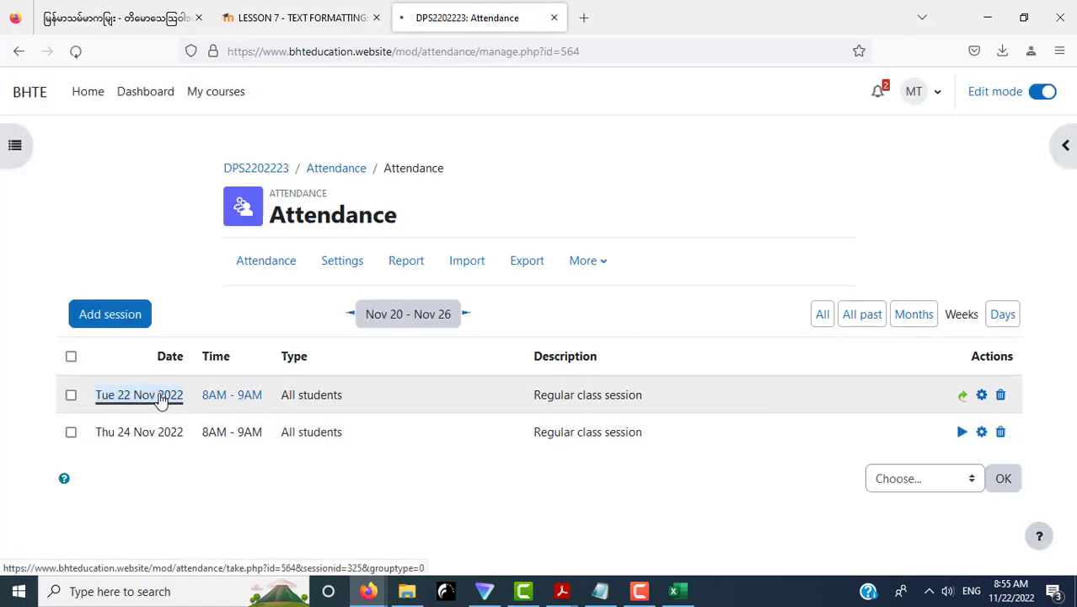
pyautogui.scroll(-4, 759, 199)
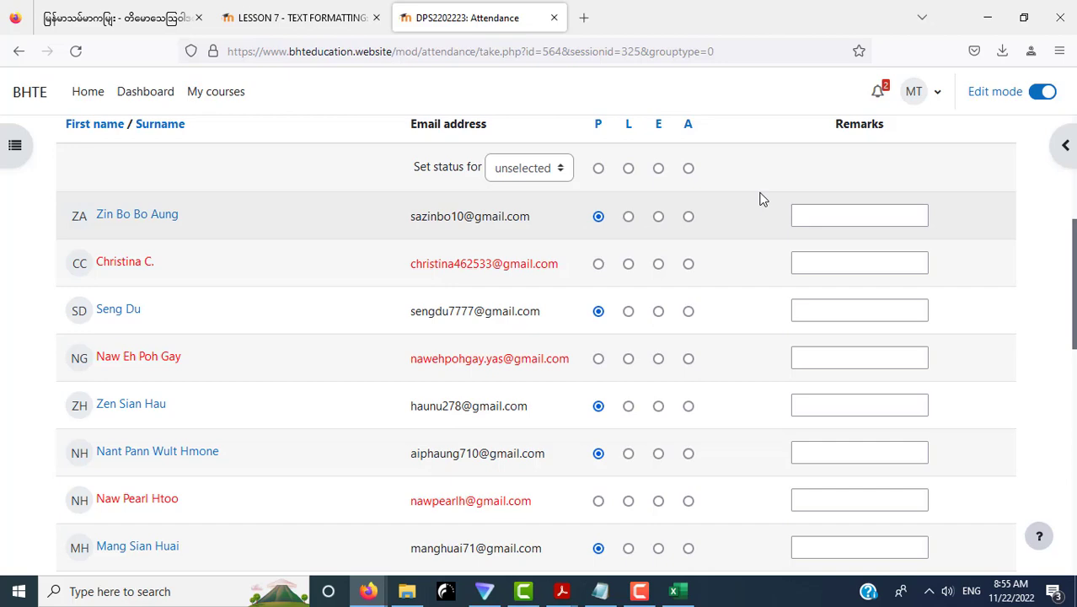
pyautogui.scroll(-2, 759, 200)
pyautogui.scroll(-1, 760, 200)
pyautogui.scroll(-4, 759, 200)
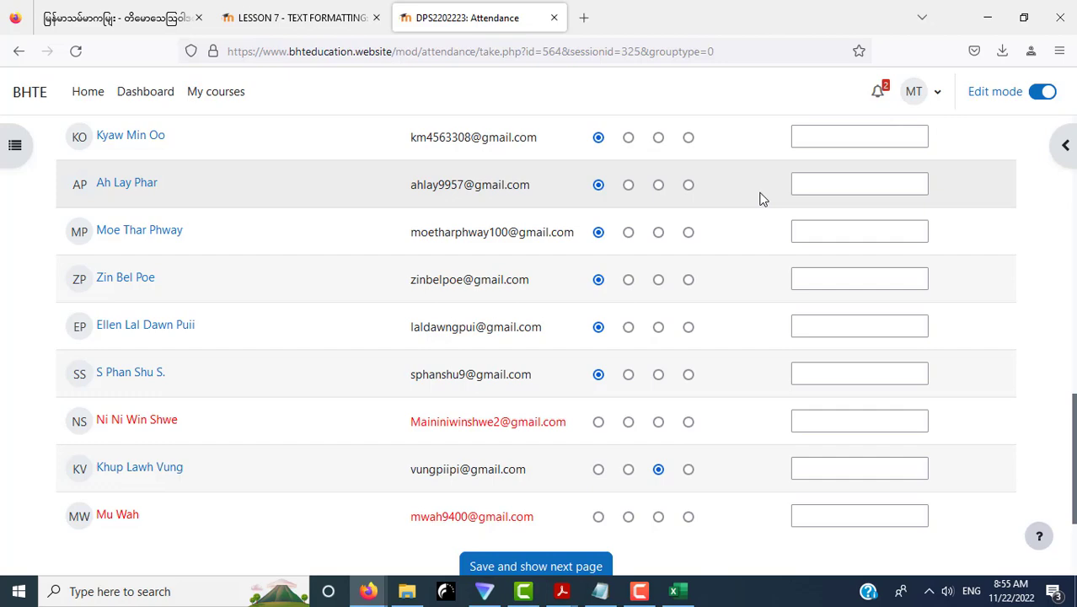
pyautogui.scroll(3, 759, 200)
pyautogui.scroll(3, 759, 200)
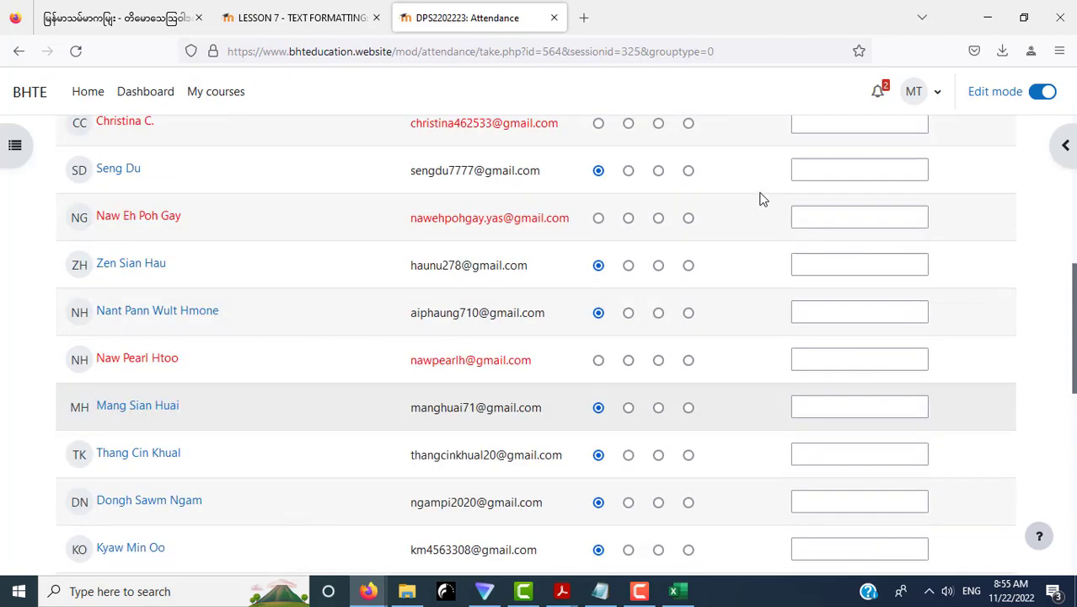
pyautogui.scroll(2, 759, 200)
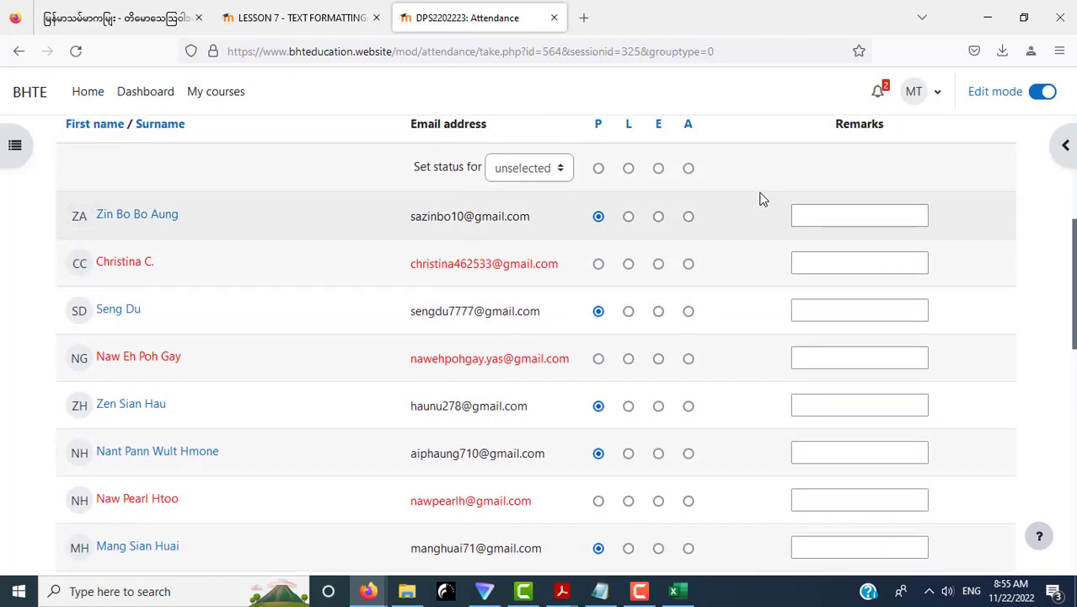
pyautogui.scroll(3, 760, 200)
pyautogui.scroll(-4, 760, 200)
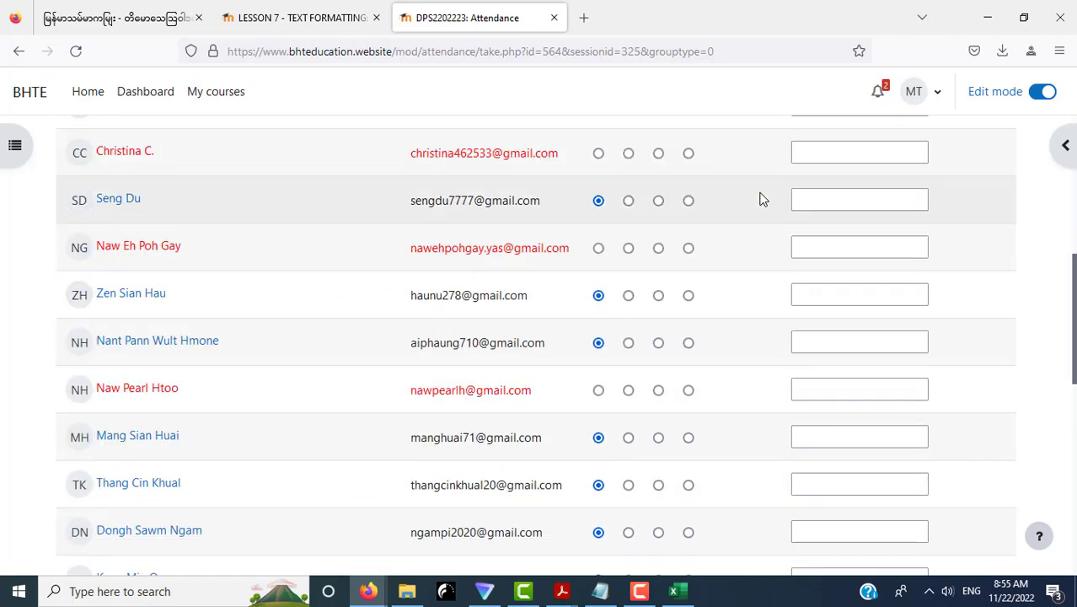
pyautogui.scroll(-3, 759, 200)
pyautogui.scroll(-2, 762, 200)
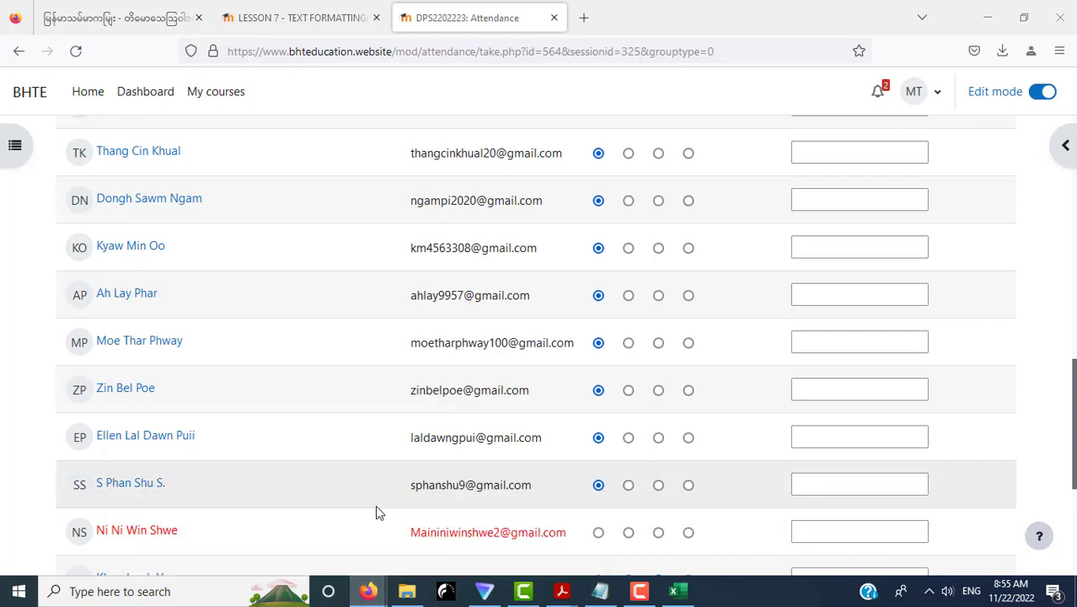
pyautogui.click(337, 23)
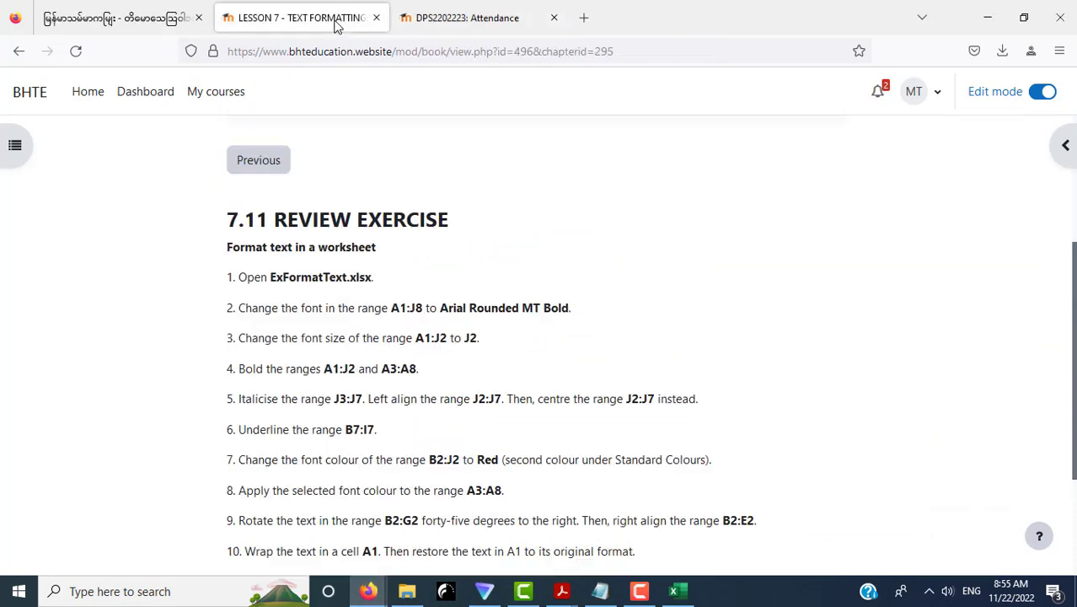
pyautogui.scroll(3, 413, 269)
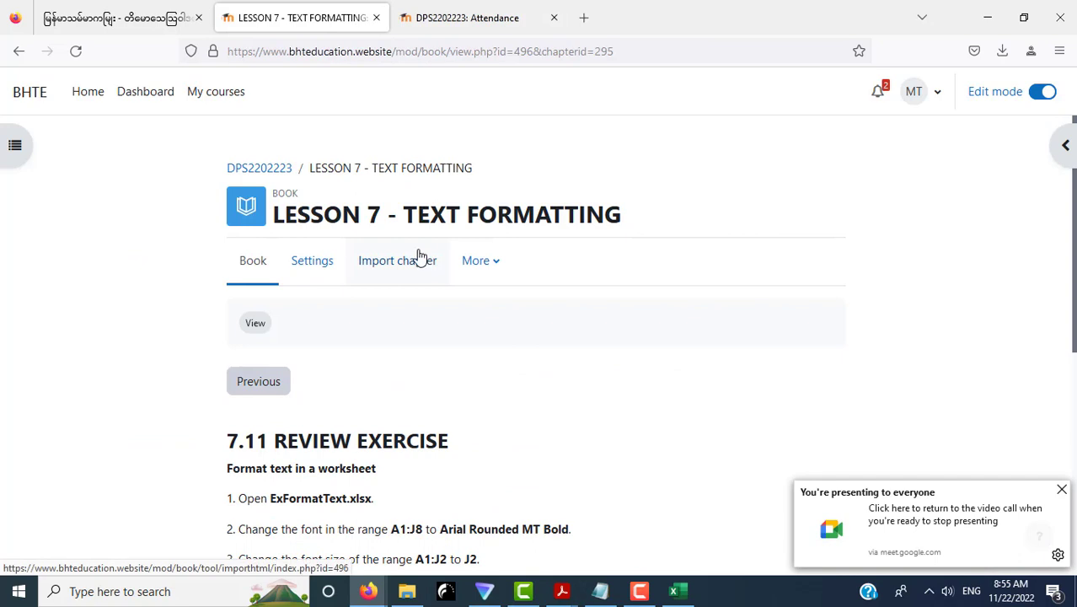
pyautogui.click(270, 167)
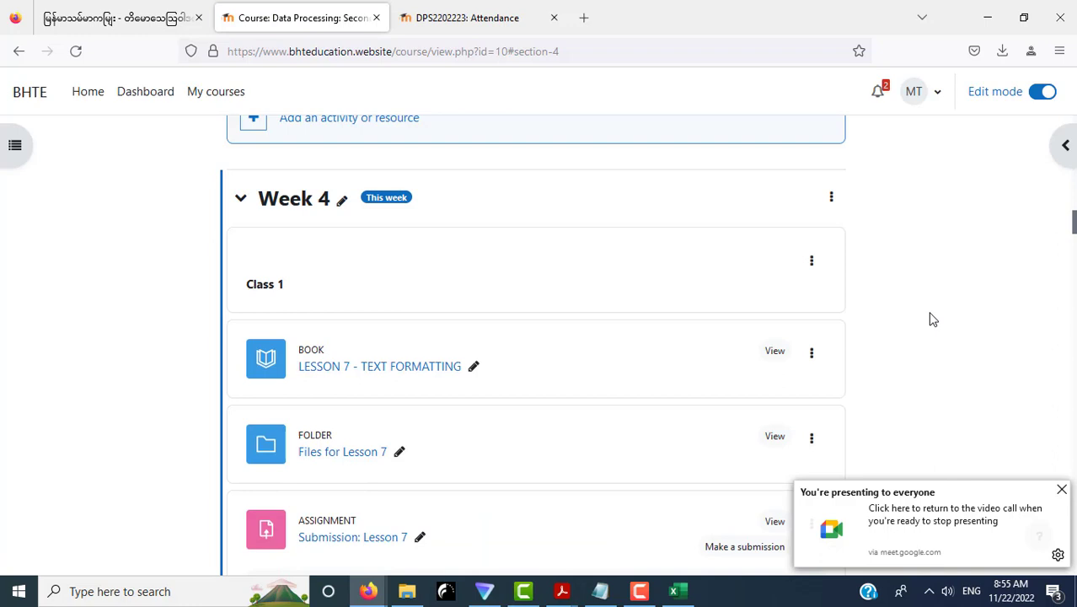
pyautogui.scroll(5, 933, 318)
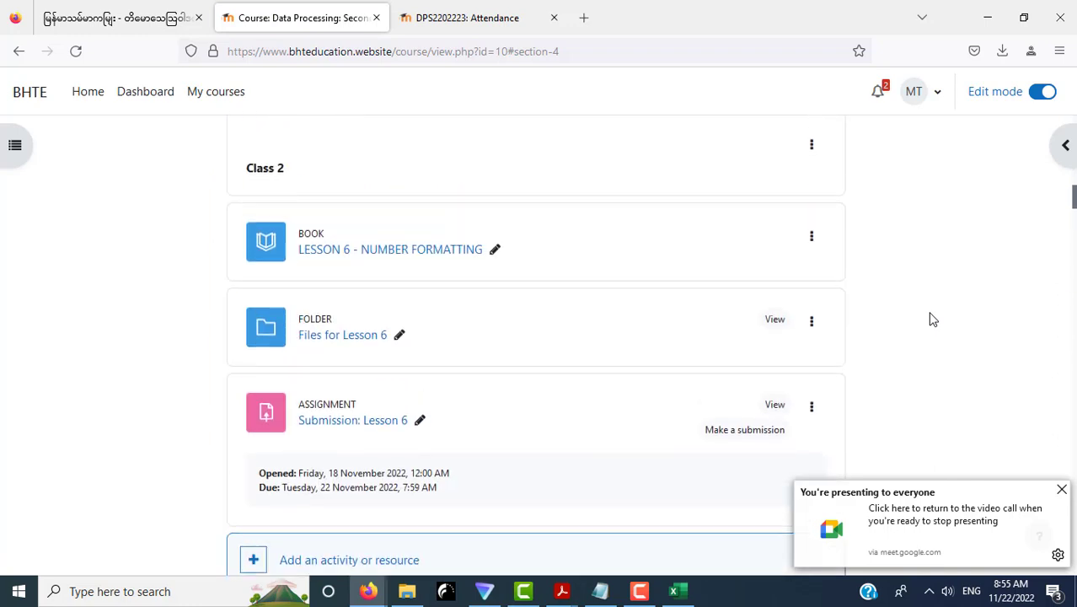
pyautogui.scroll(3, 934, 318)
pyautogui.scroll(3, 934, 318)
pyautogui.scroll(2, 934, 319)
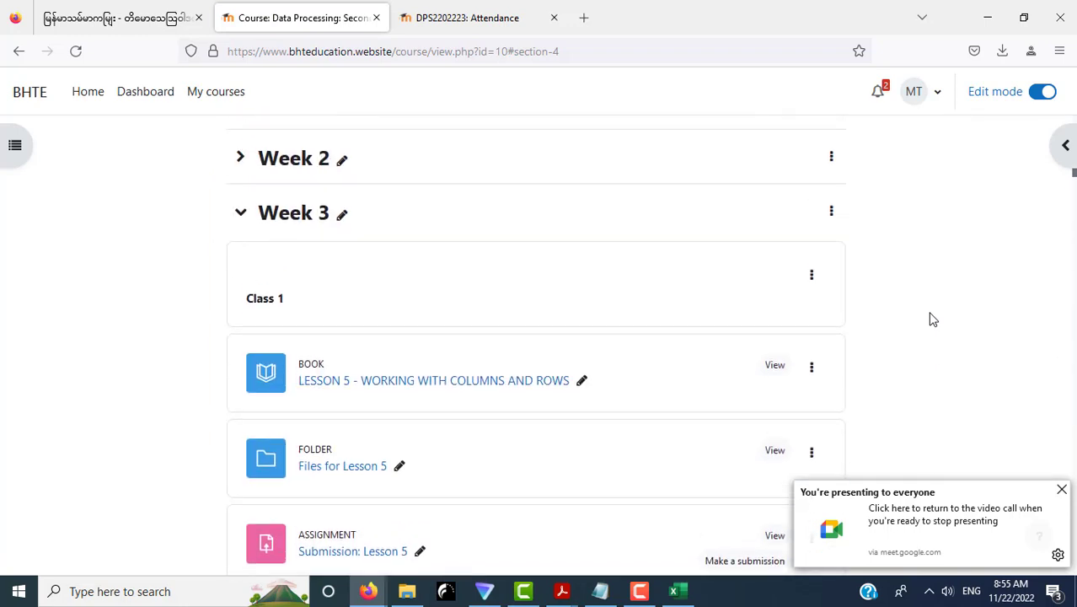
pyautogui.scroll(-3, 934, 319)
pyautogui.scroll(-4, 932, 318)
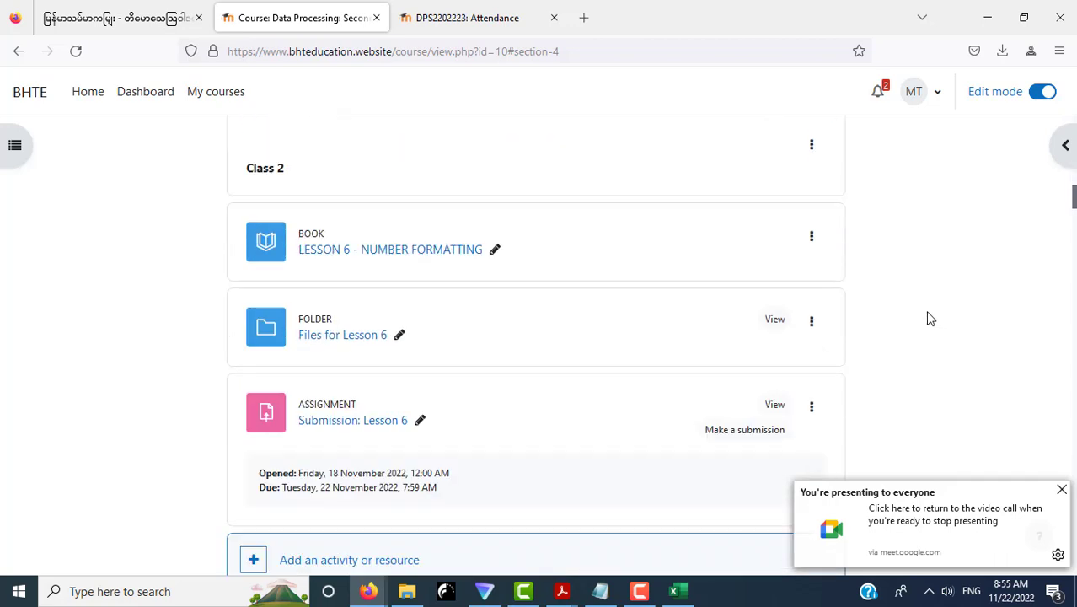
pyautogui.click(1062, 492)
pyautogui.scroll(2, 984, 406)
pyautogui.scroll(3, 983, 407)
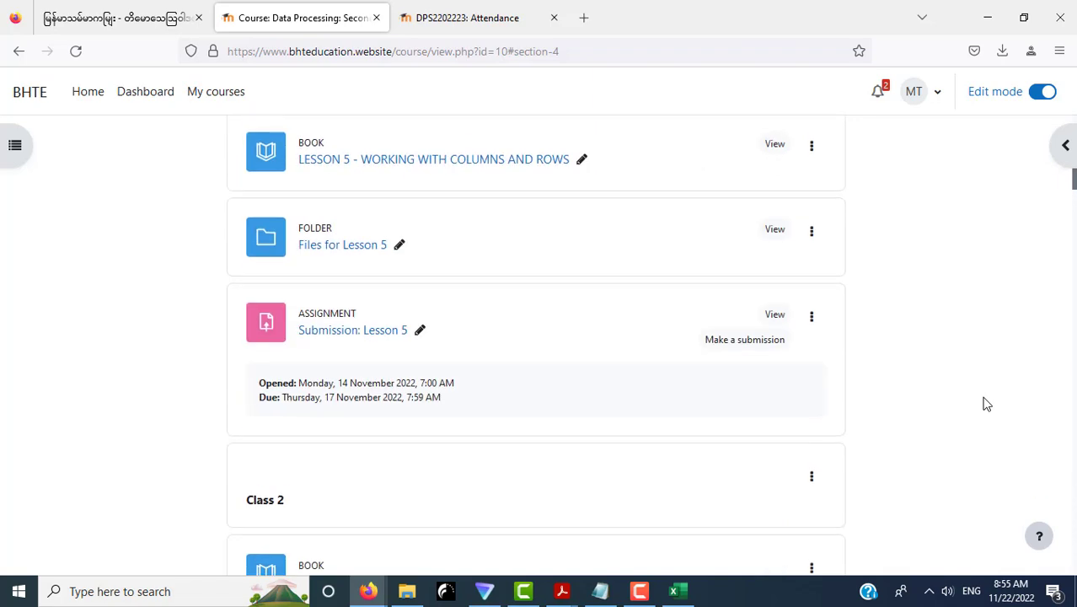
pyautogui.scroll(4, 986, 404)
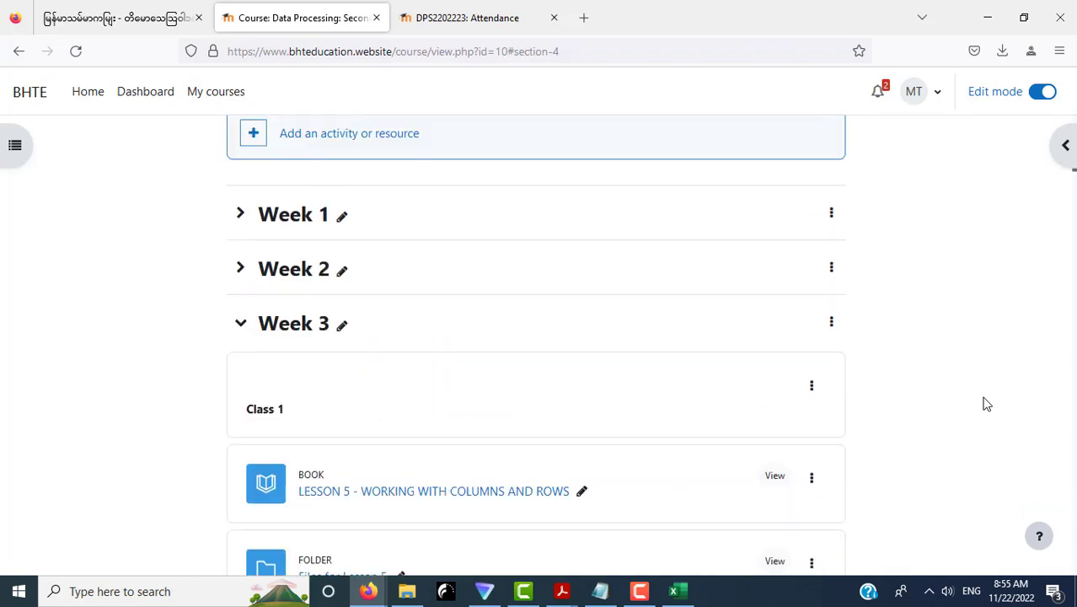
pyautogui.scroll(-4, 987, 404)
pyautogui.scroll(-3, 986, 404)
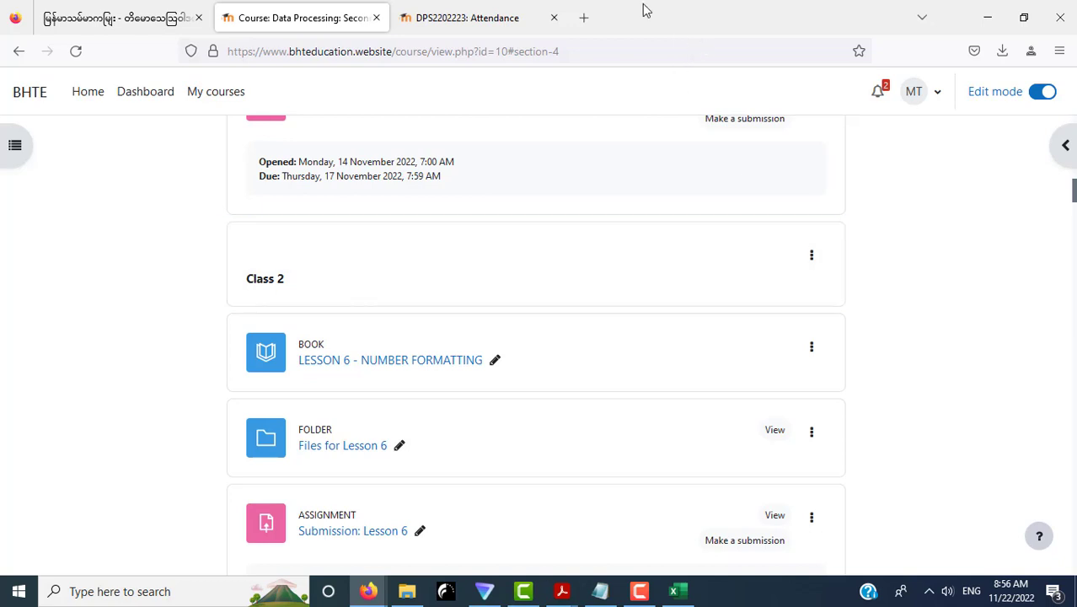
# Step: Mark the five unmarked students Absent on the attendance sheet
pyautogui.click(477, 26)
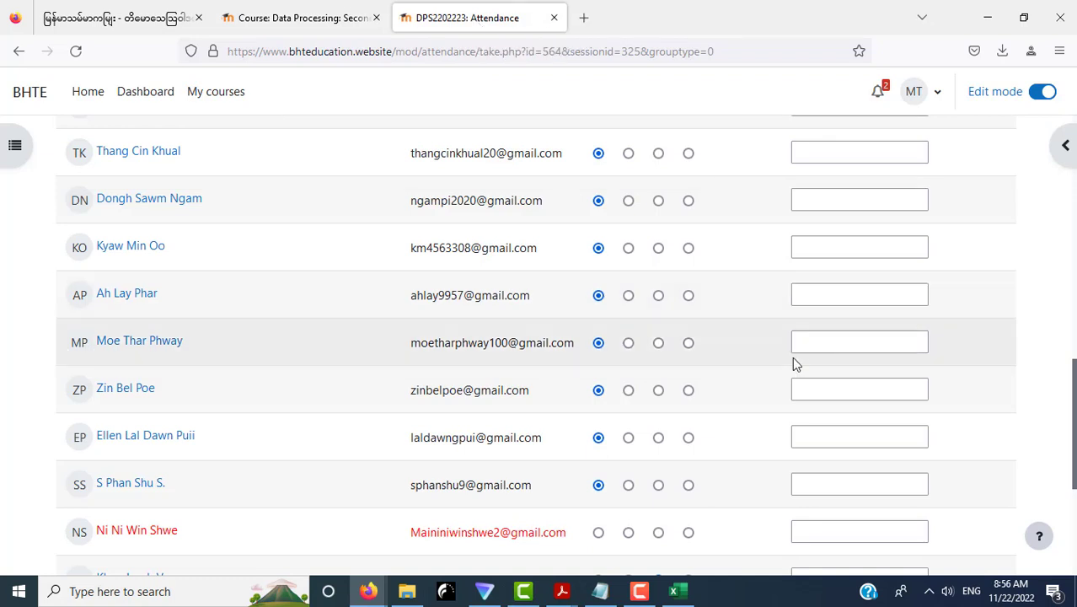
pyautogui.scroll(-3, 805, 359)
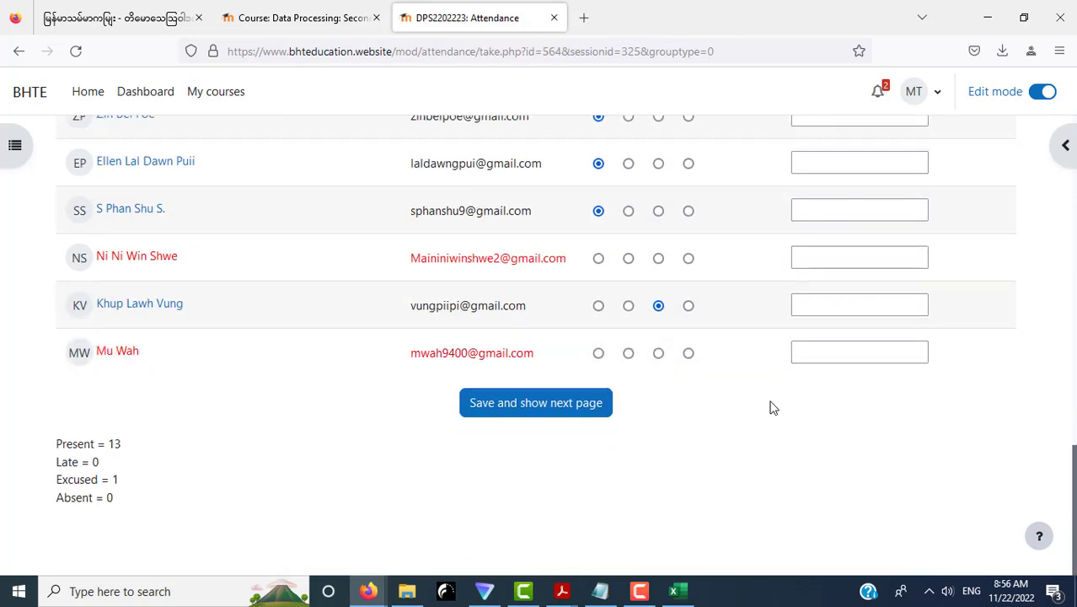
pyautogui.click(688, 354)
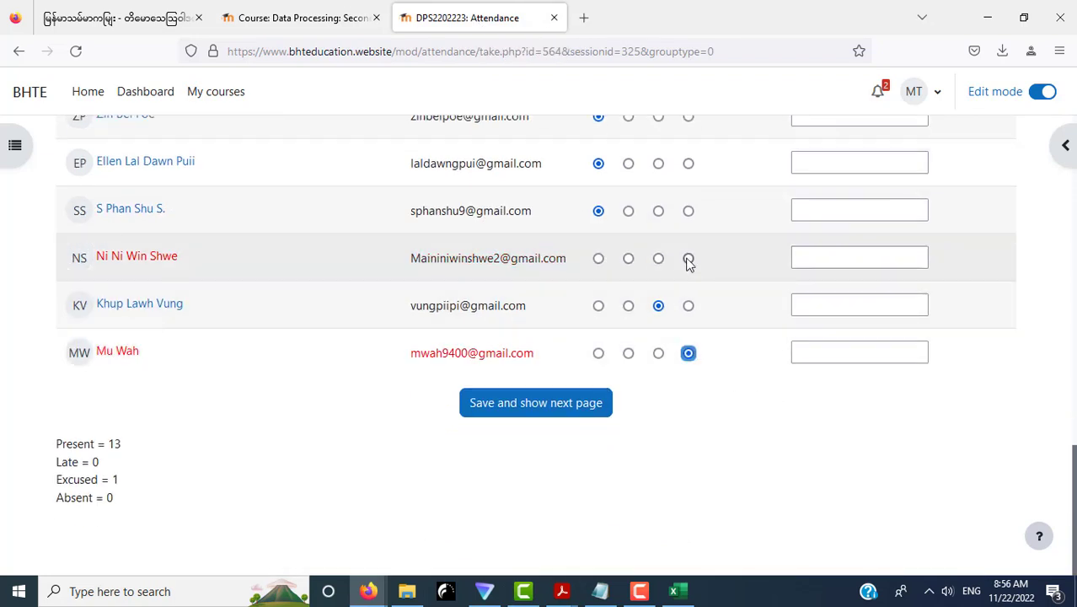
pyautogui.click(689, 258)
pyautogui.scroll(2, 752, 389)
pyautogui.scroll(3, 751, 389)
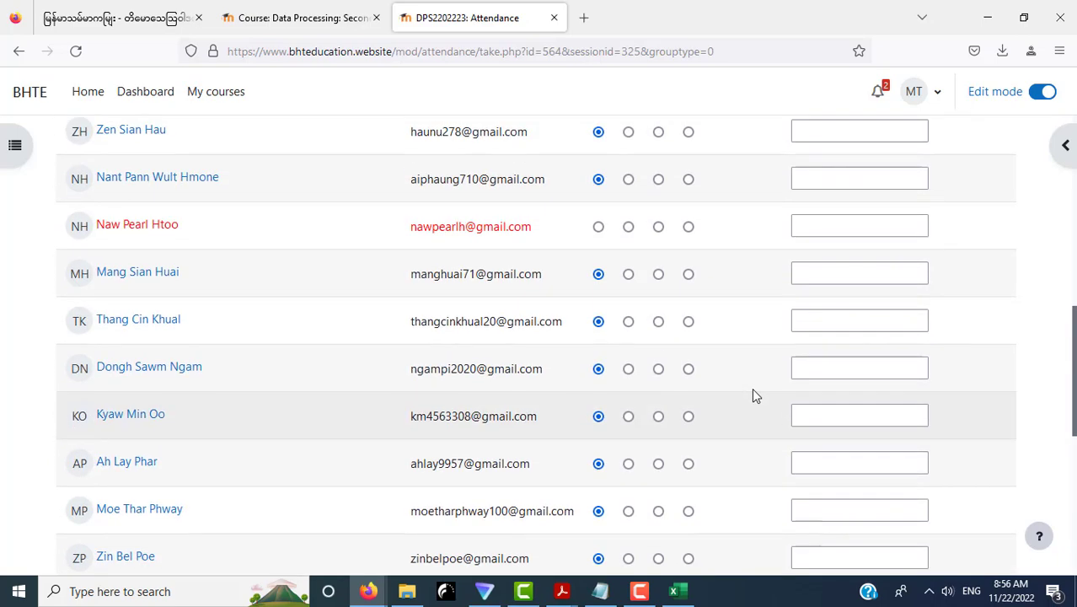
pyautogui.click(688, 227)
pyautogui.scroll(2, 776, 363)
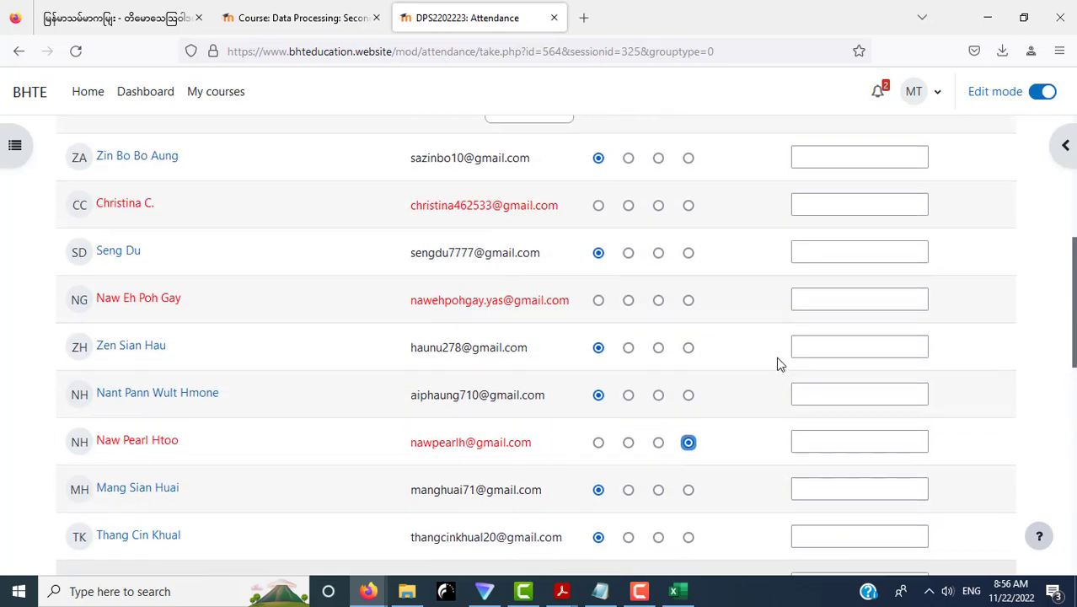
pyautogui.click(689, 305)
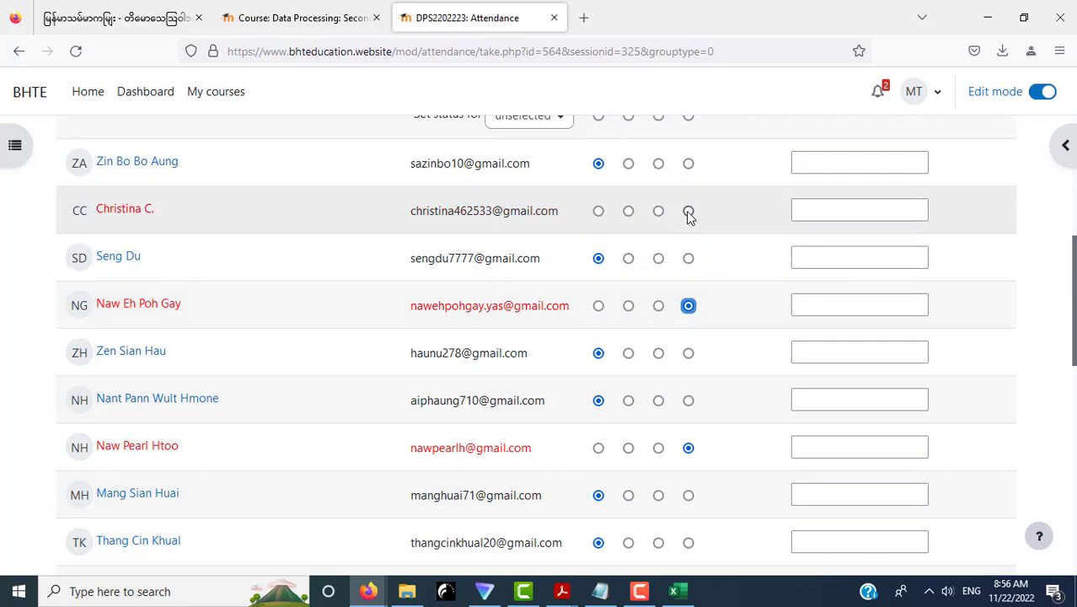
pyautogui.click(689, 211)
# Step: Save the attendance marks with 'Save and show next page'
pyautogui.scroll(4, 763, 378)
pyautogui.scroll(-3, 764, 378)
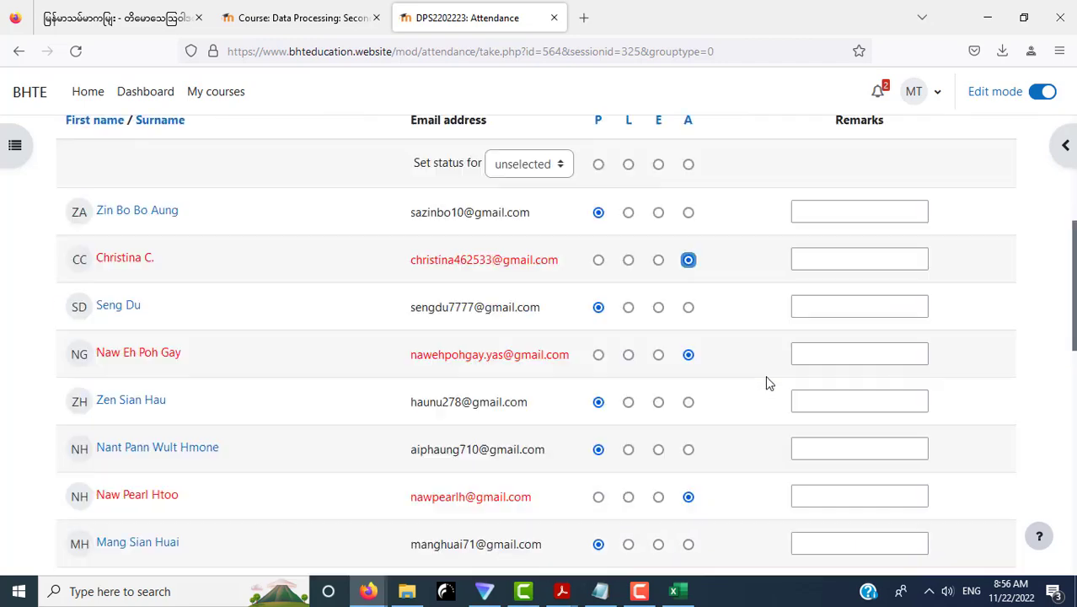
pyautogui.scroll(-5, 763, 376)
pyautogui.click(556, 410)
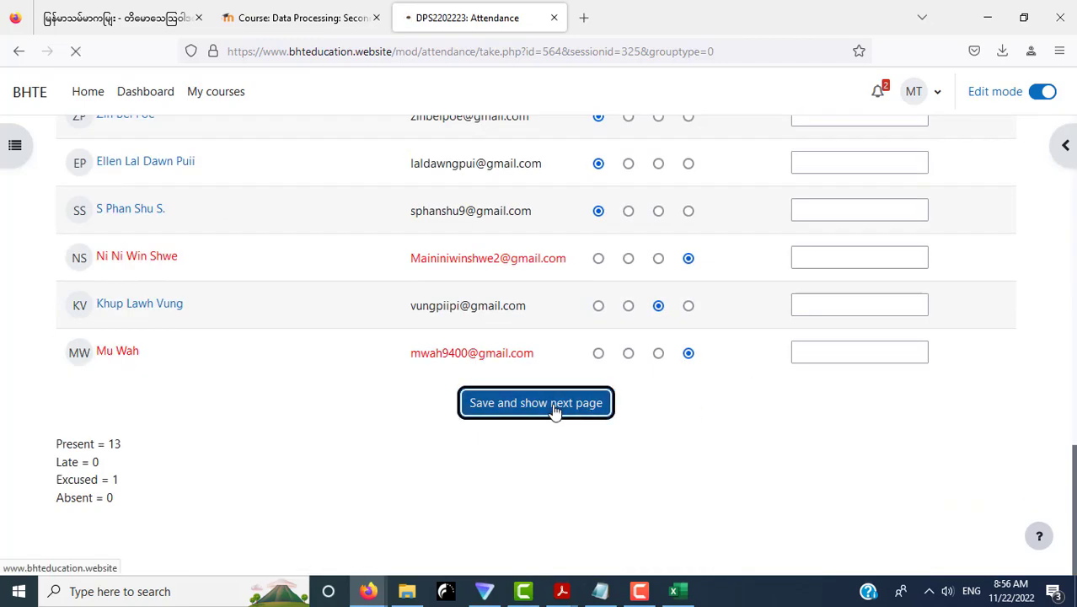
# Step: Return to the Data Processing course page and open Week 4's 'Submission: Lesson 7' assignment
pyautogui.click(285, 17)
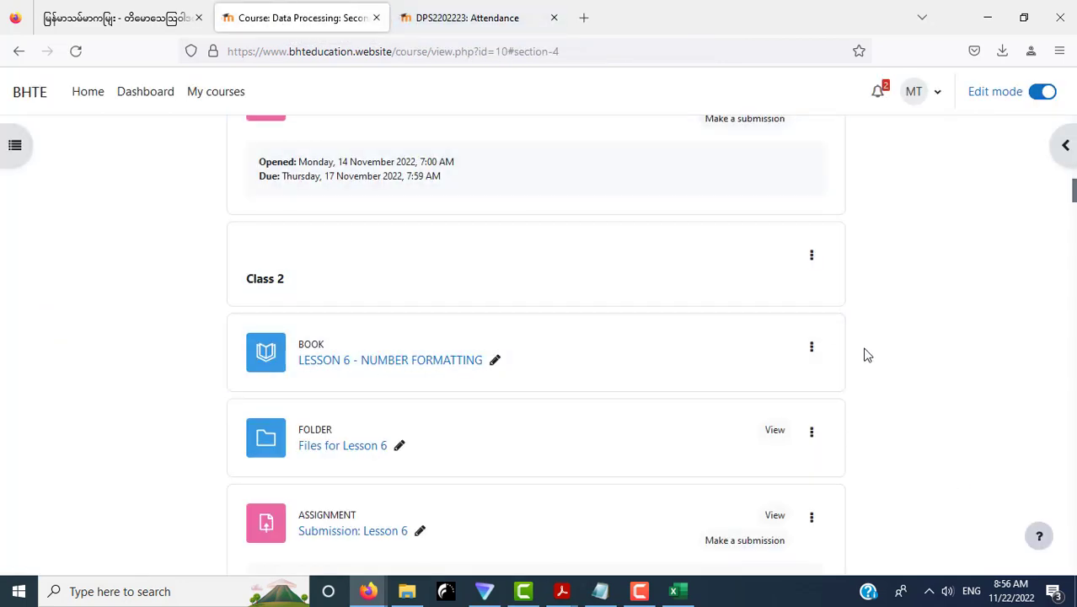
pyautogui.scroll(-5, 867, 355)
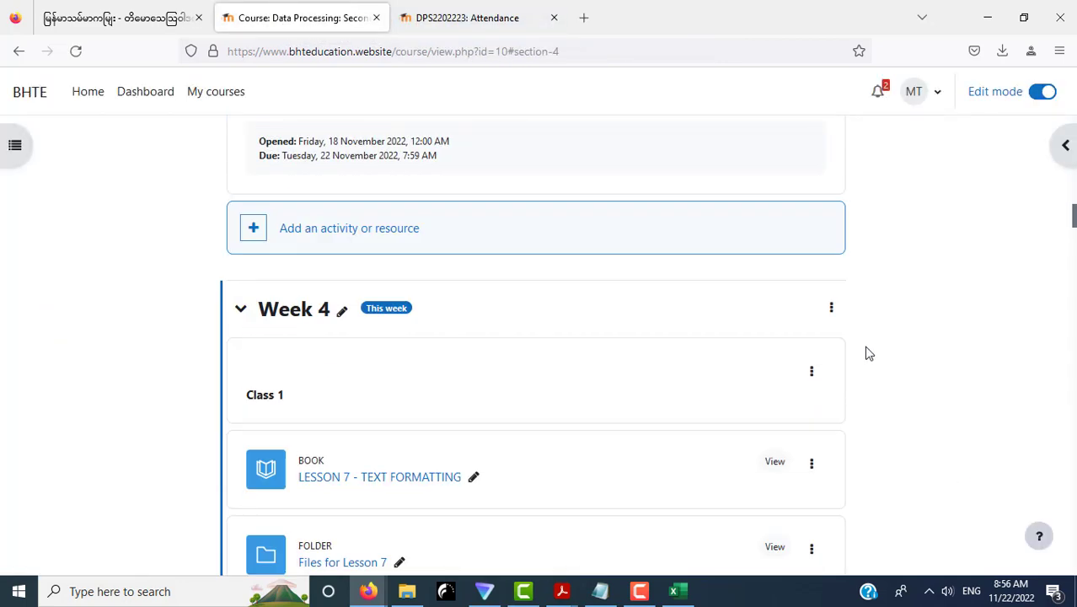
pyautogui.scroll(-3, 867, 355)
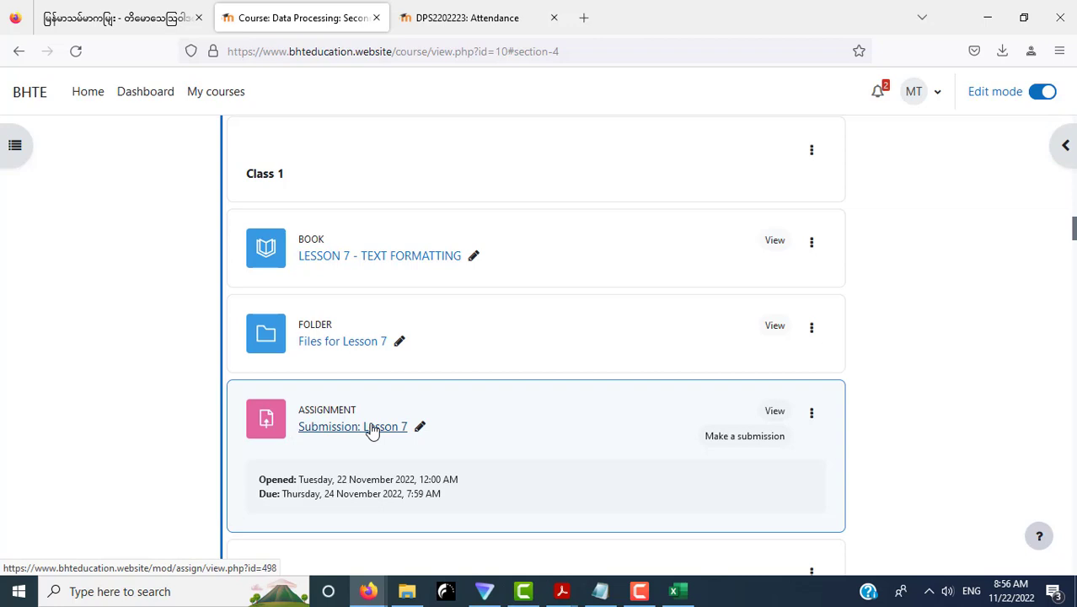
pyautogui.click(372, 430)
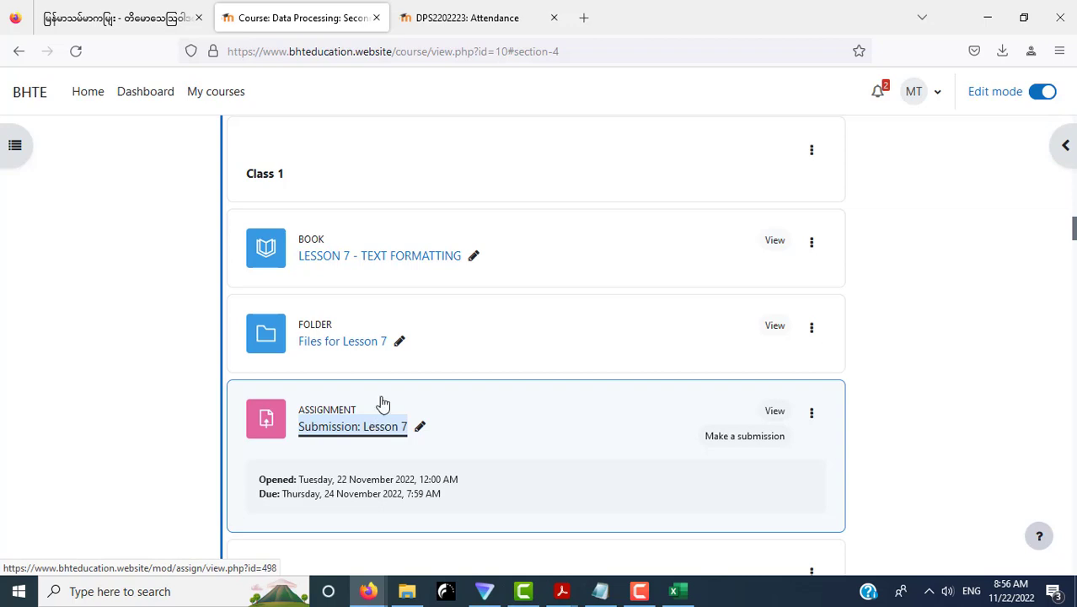
pyautogui.click(478, 250)
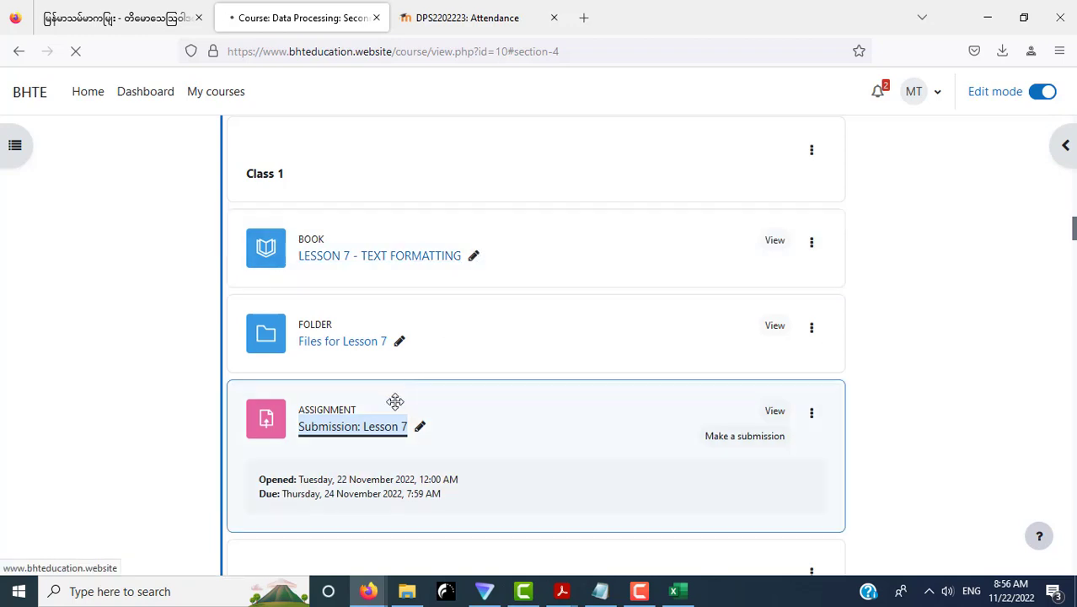
# Step: Check the Lesson 7 submission's grading summary: 19 participants, 0 submitted, due 24 November
pyautogui.click(369, 425)
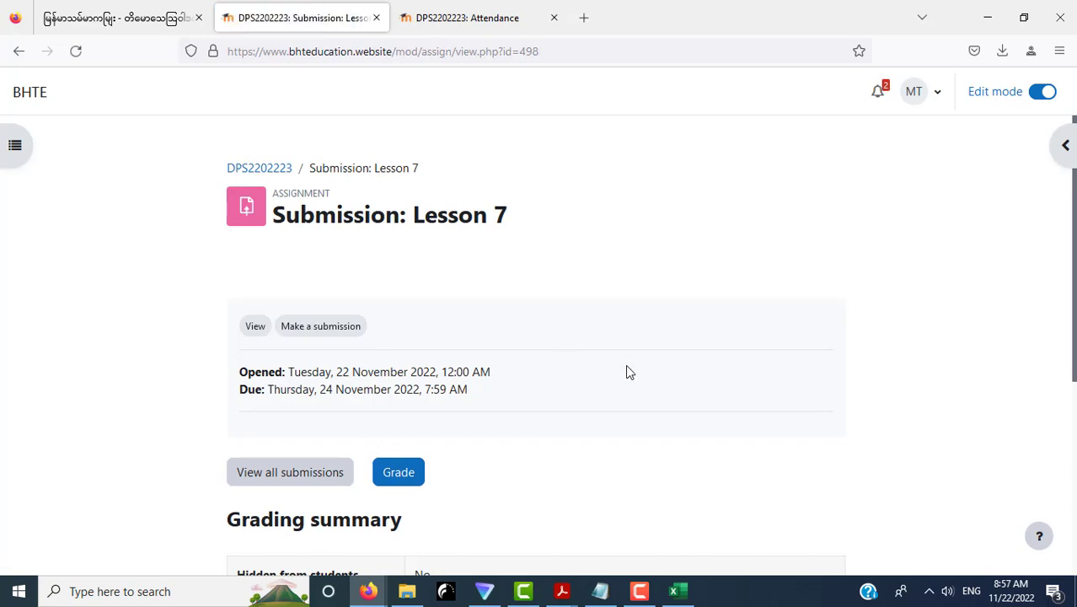
pyautogui.scroll(-3, 626, 368)
pyautogui.scroll(3, 626, 368)
pyautogui.scroll(-3, 626, 368)
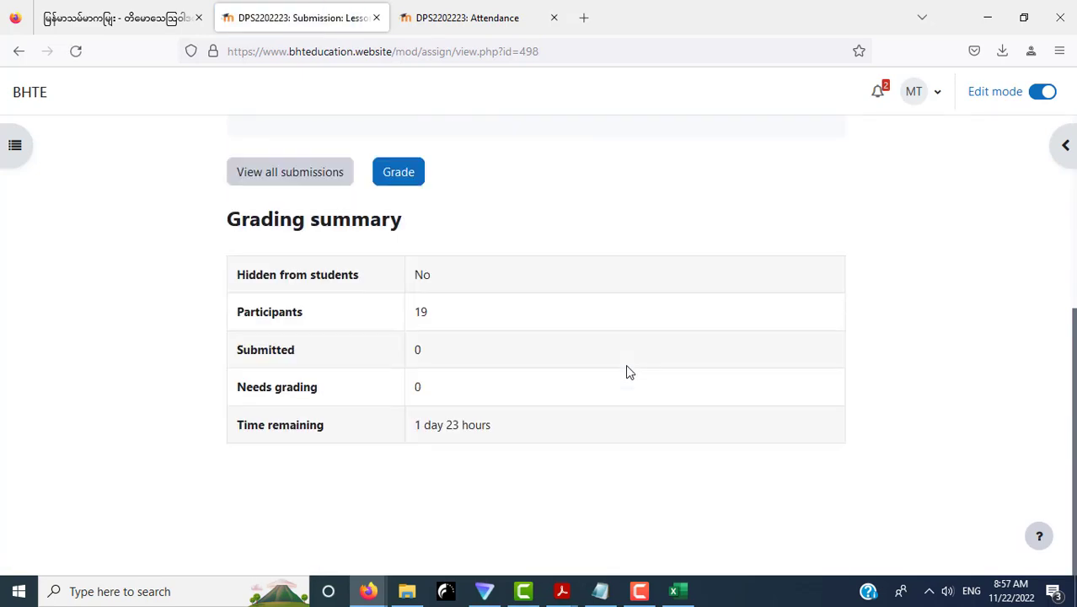
pyautogui.scroll(3, 626, 371)
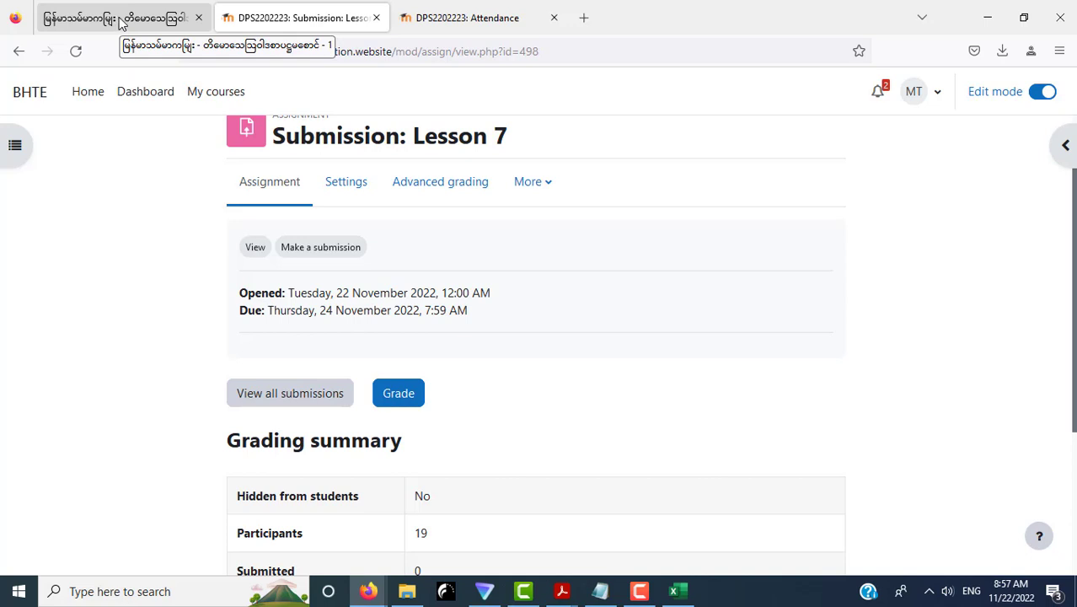
pyautogui.click(641, 594)
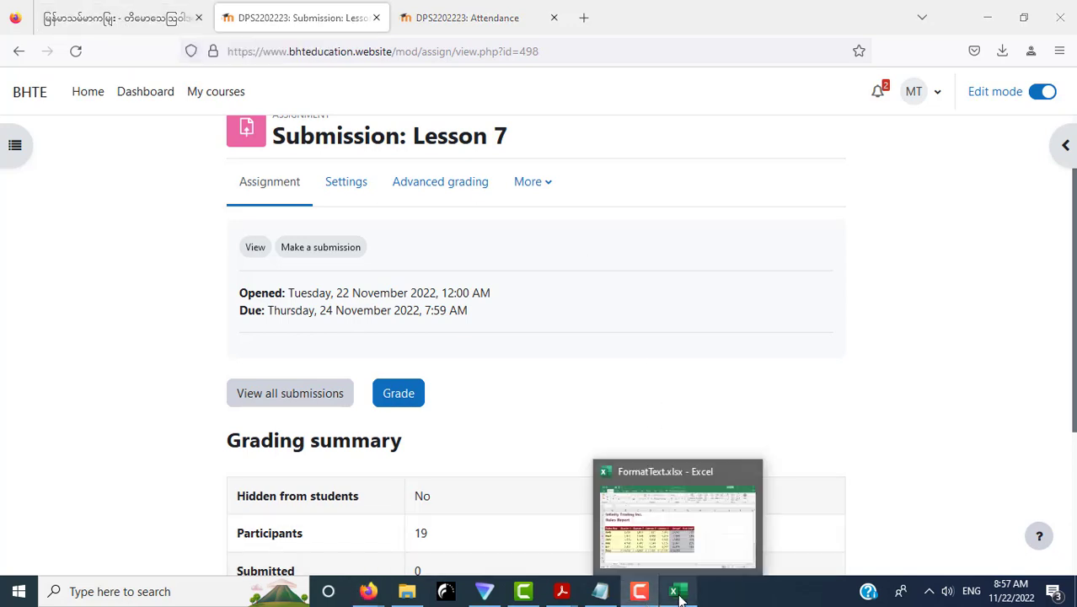
pyautogui.moveTo(677, 591)
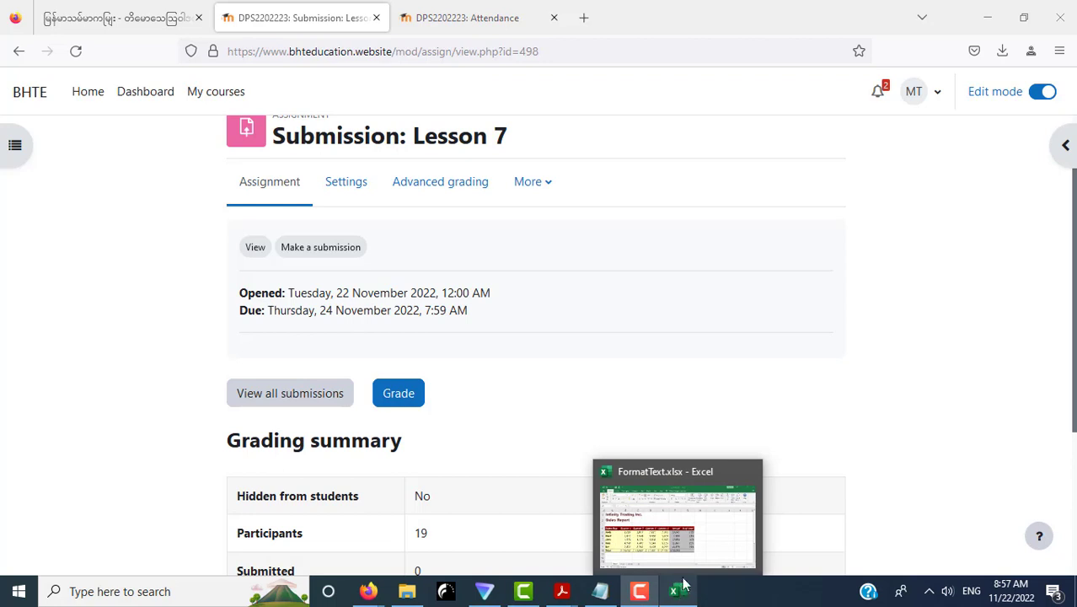
pyautogui.click(872, 263)
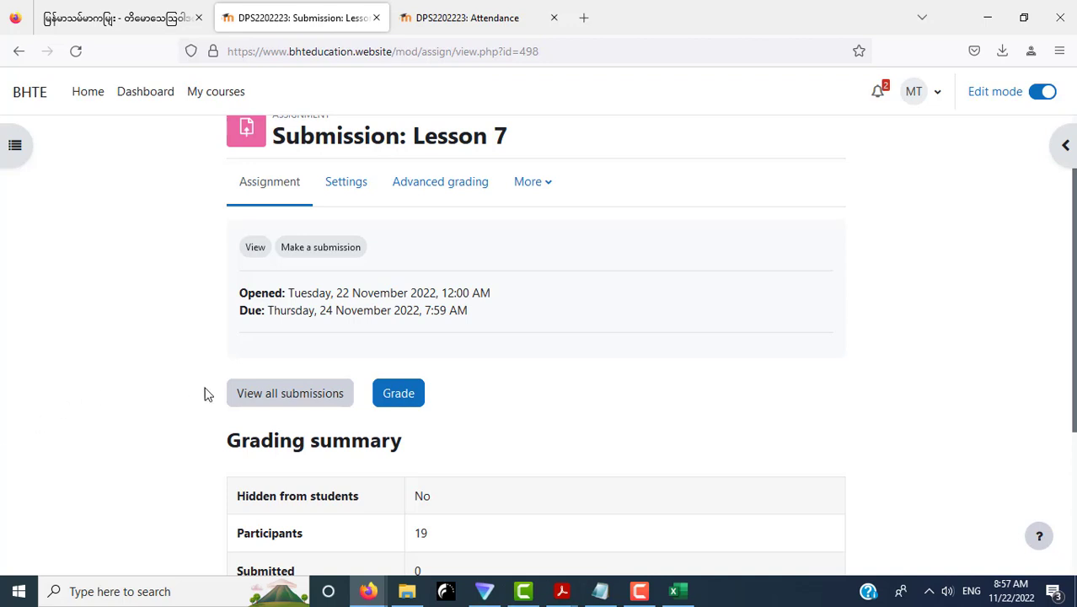
# Step: Go back to the course page and expand Week 1 to list its Lesson 1 and 2 items
pyautogui.click(22, 57)
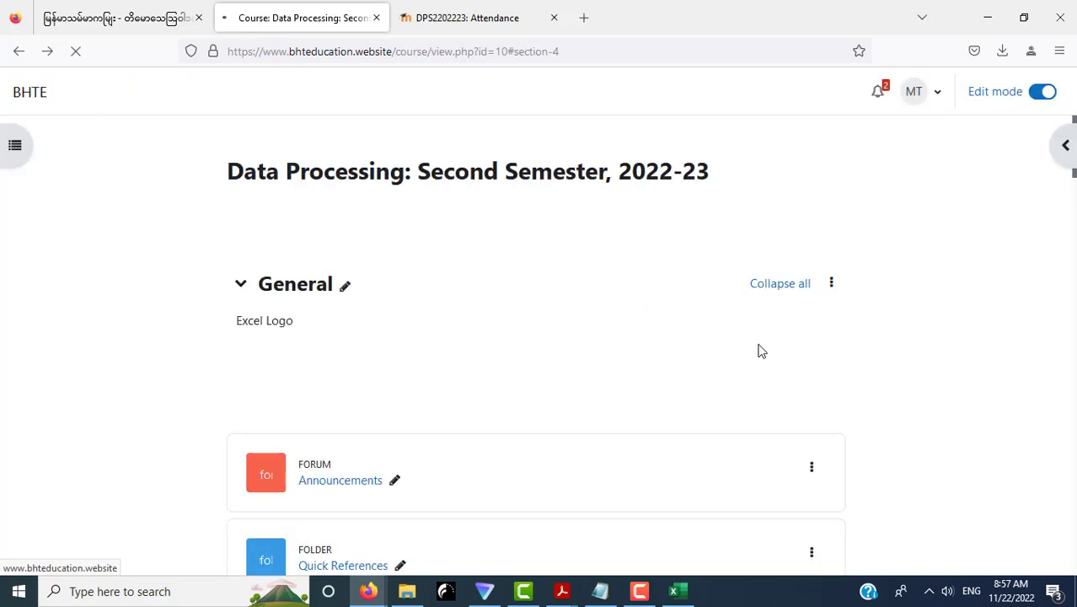
pyautogui.scroll(-4, 751, 339)
pyautogui.scroll(-3, 751, 340)
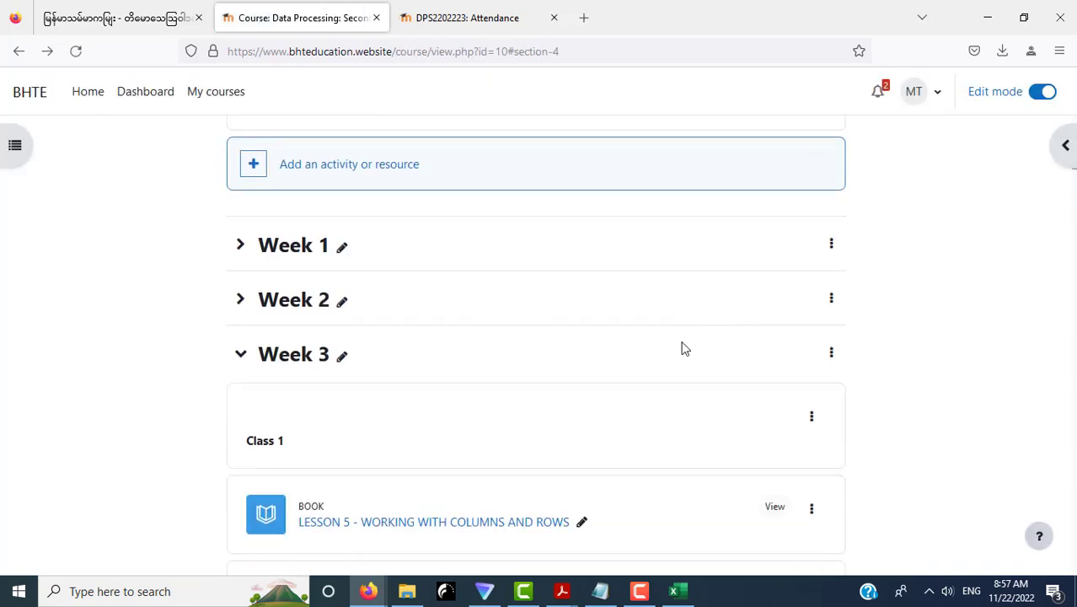
pyautogui.click(241, 244)
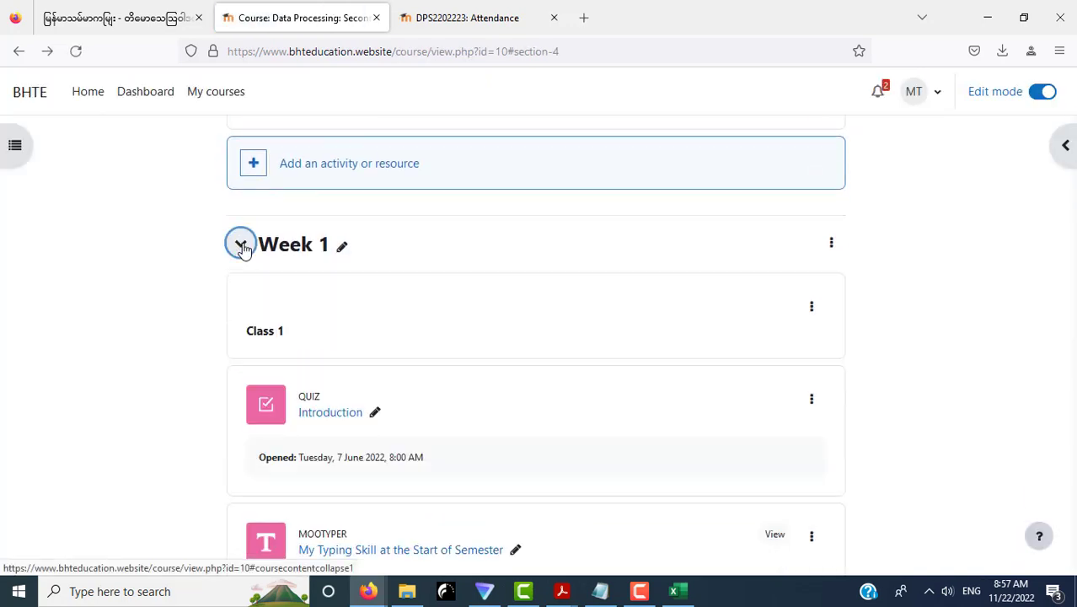
pyautogui.scroll(-3, 658, 368)
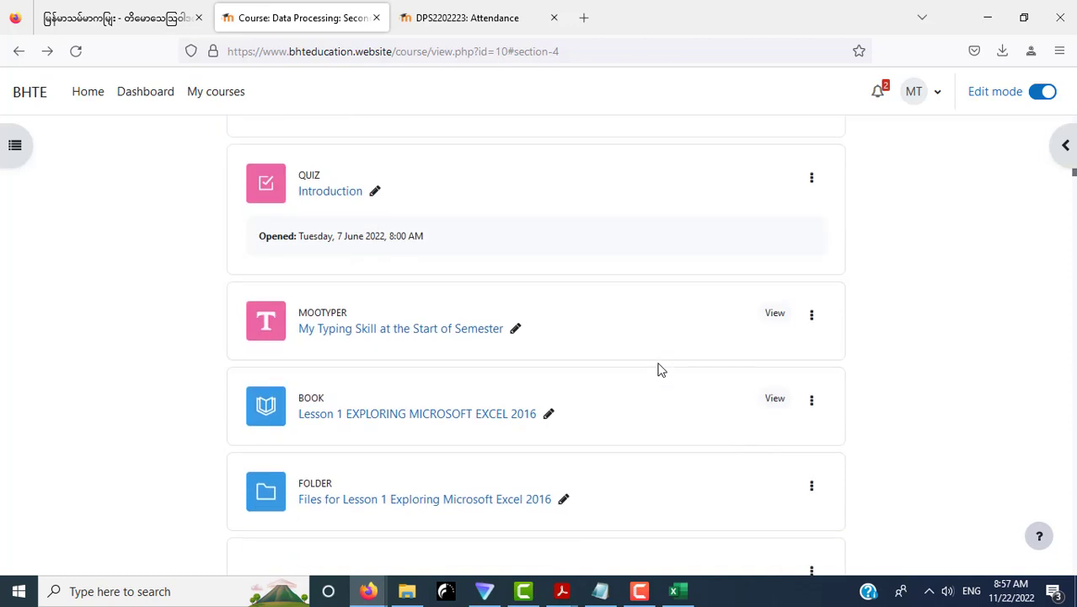
pyautogui.scroll(-3, 660, 369)
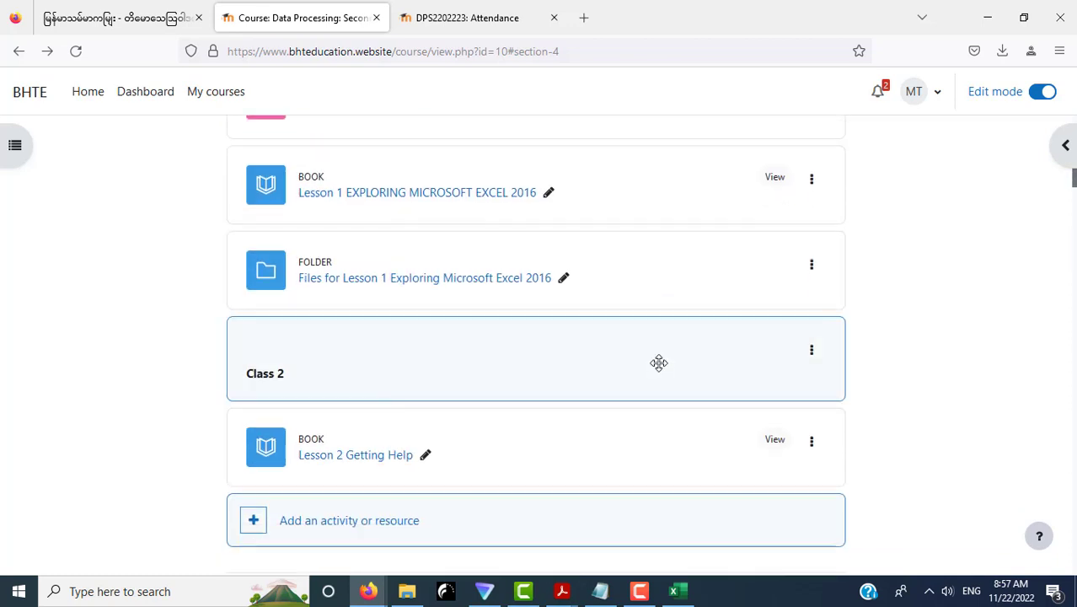
pyautogui.scroll(-3, 659, 363)
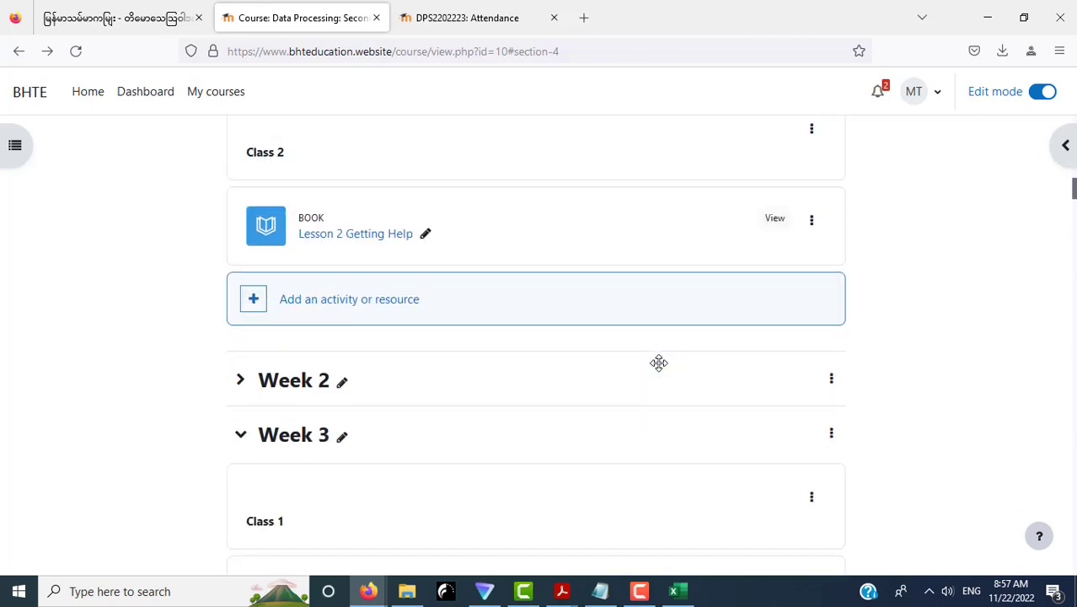